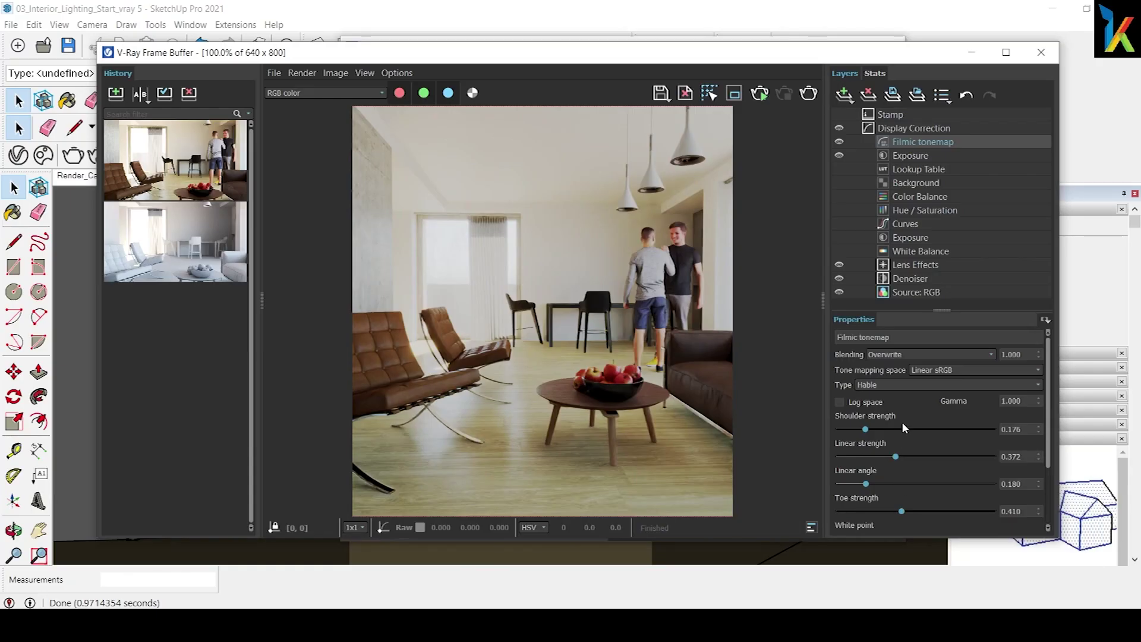
Step: Switch the filmic tonemap type to Power curve, lowering toe length and raising toe strength
{"action": "left_click", "coordinate": [839, 142]}
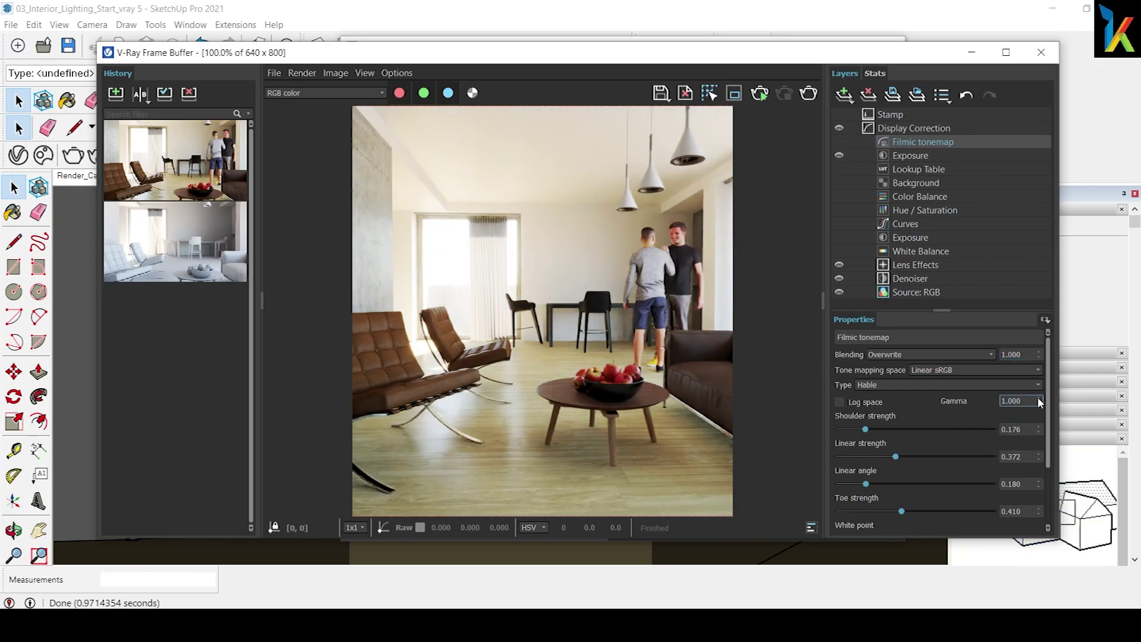
{"action": "left_click", "coordinate": [939, 384]}
{"action": "left_click", "coordinate": [902, 434]}
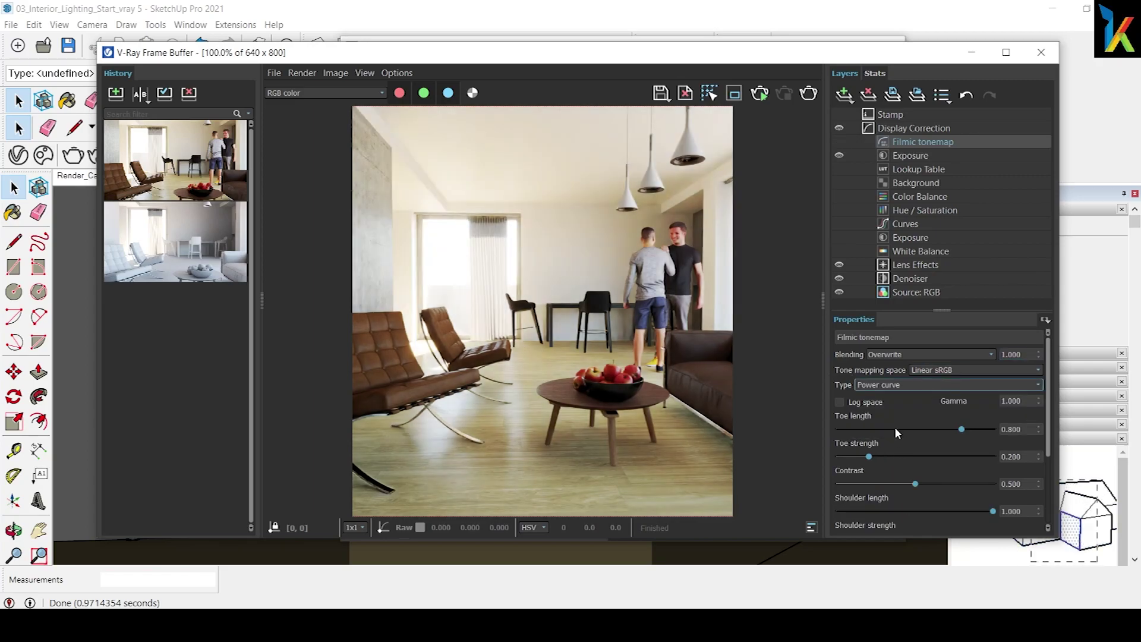
{"action": "left_click_drag", "start_coordinate": [964, 430], "coordinate": [927, 431]}
{"action": "mouse_move", "coordinate": [869, 456]}
{"action": "left_mouse_down"}
{"action": "mouse_move", "coordinate": [963, 457]}
{"action": "mouse_move", "coordinate": [874, 429]}
{"action": "left_mouse_up"}
Step: Tune toe length 0.234, toe strength 0.245, contrast 0.425, shoulder length 0.506, comparing on/off
{"action": "left_click", "coordinate": [839, 142]}
{"action": "mouse_move", "coordinate": [945, 457]}
{"action": "left_mouse_down"}
{"action": "mouse_move", "coordinate": [876, 457]}
{"action": "mouse_move", "coordinate": [905, 484]}
{"action": "left_mouse_up"}
{"action": "left_click_drag", "start_coordinate": [993, 511], "coordinate": [939, 512]}
{"action": "scroll", "coordinate": [922, 512], "scroll_direction": "down", "scroll_amount": 2}
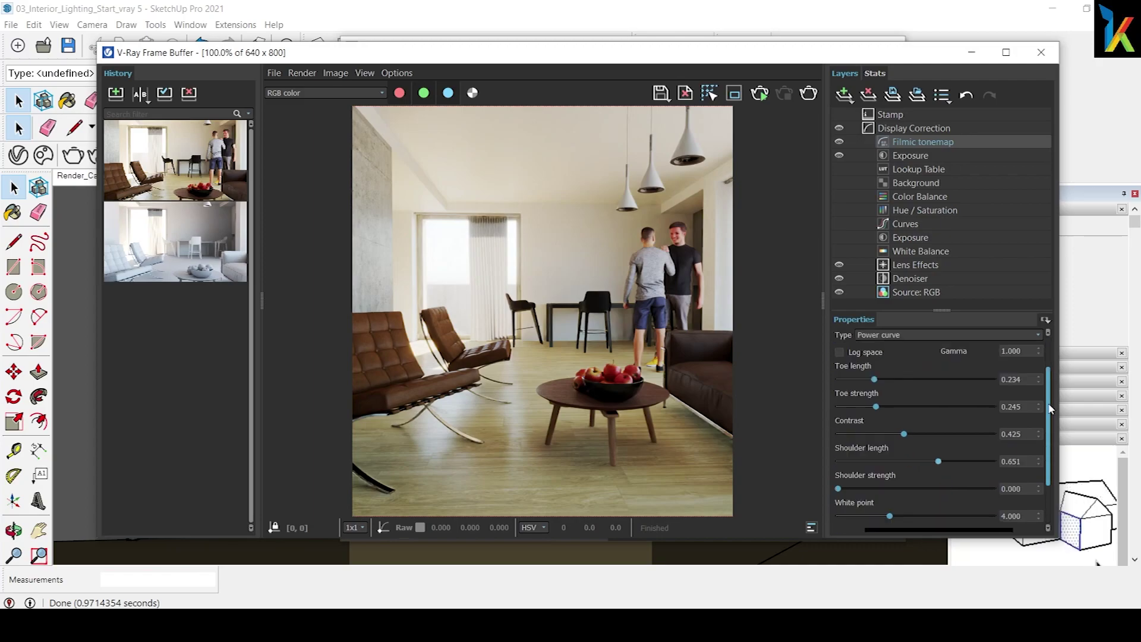
{"action": "scroll", "coordinate": [872, 516], "scroll_direction": "down", "scroll_amount": 2}
{"action": "left_click_drag", "start_coordinate": [939, 398], "coordinate": [917, 398]}
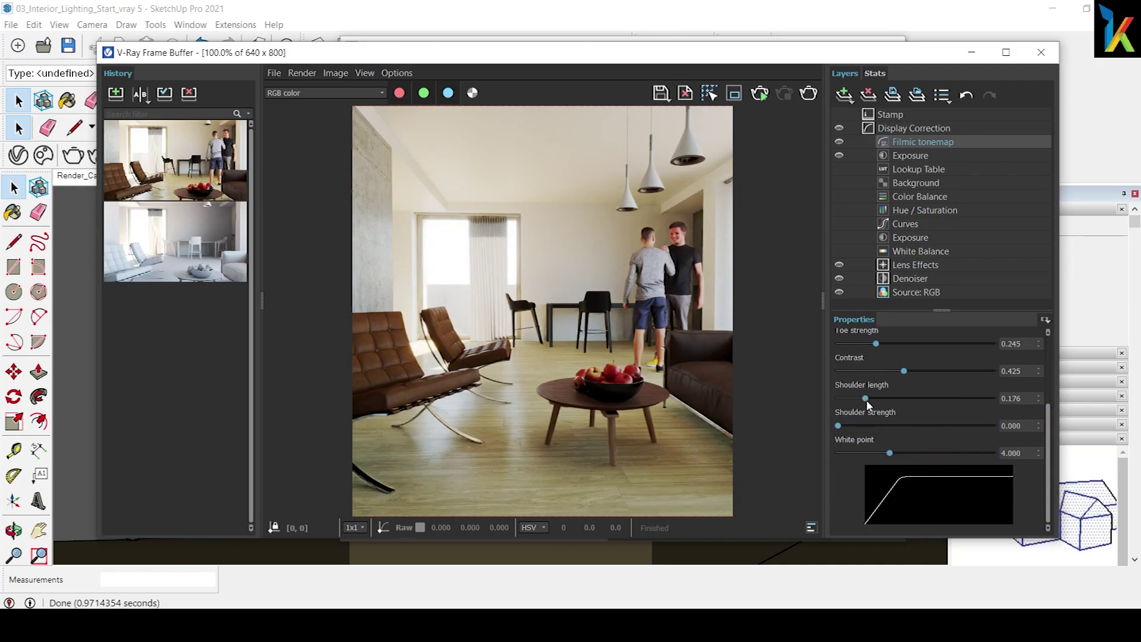
{"action": "left_click_drag", "start_coordinate": [890, 453], "coordinate": [907, 453]}
{"action": "scroll", "coordinate": [921, 457], "scroll_direction": "up", "scroll_amount": 4}
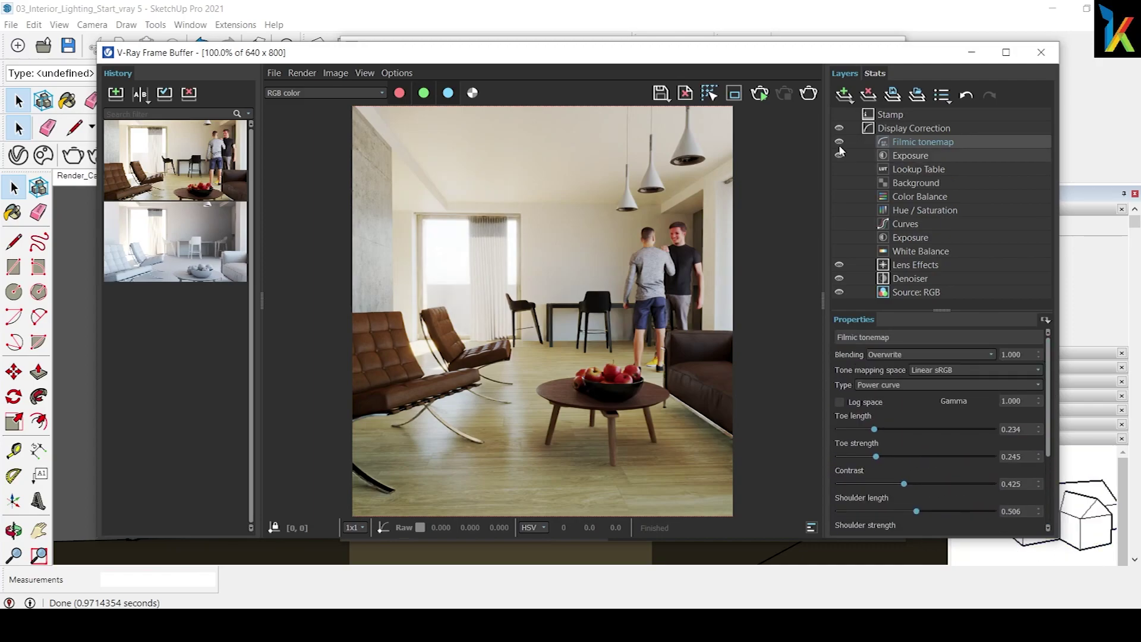
{"action": "left_click", "coordinate": [839, 143]}
{"action": "left_click", "coordinate": [839, 142]}
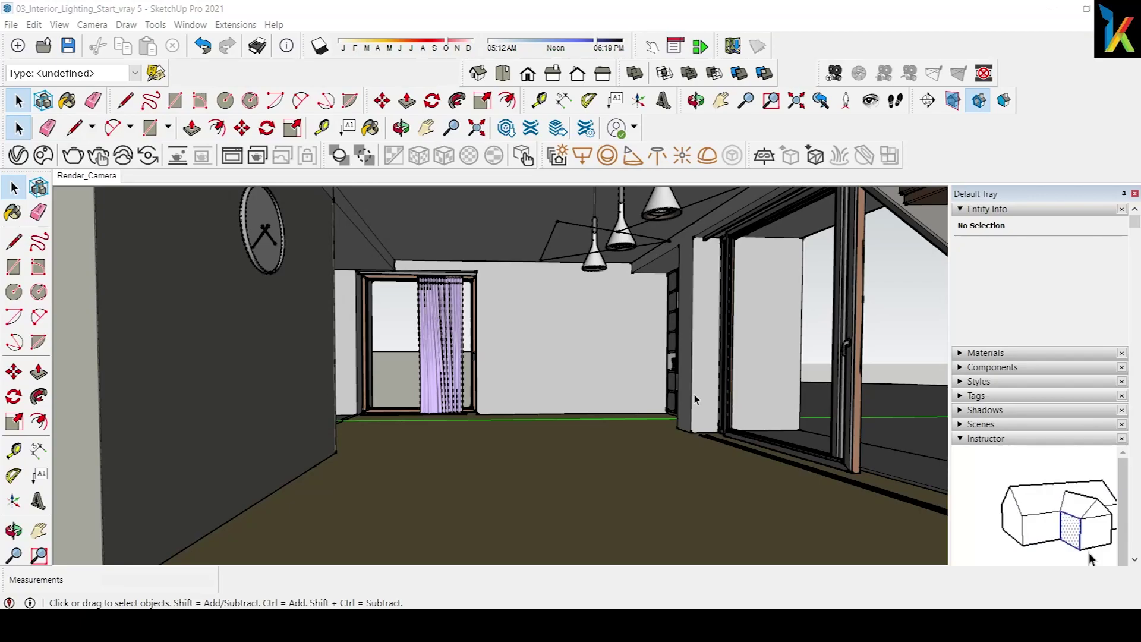
{"action": "left_click", "coordinate": [694, 394]}
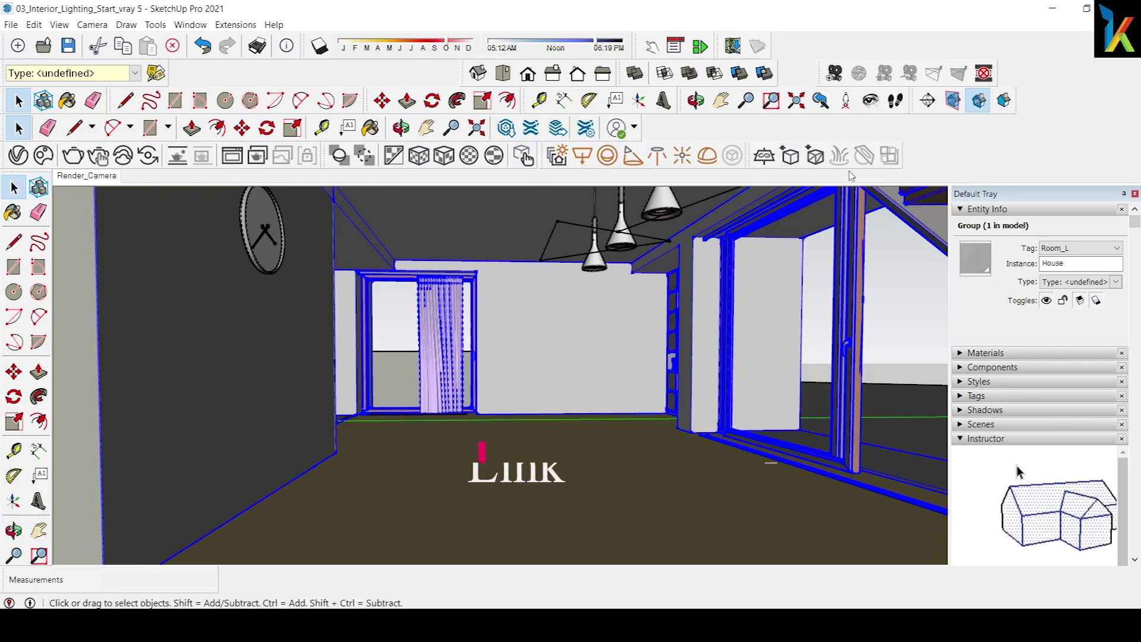
{"action": "right_click", "coordinate": [958, 139]}
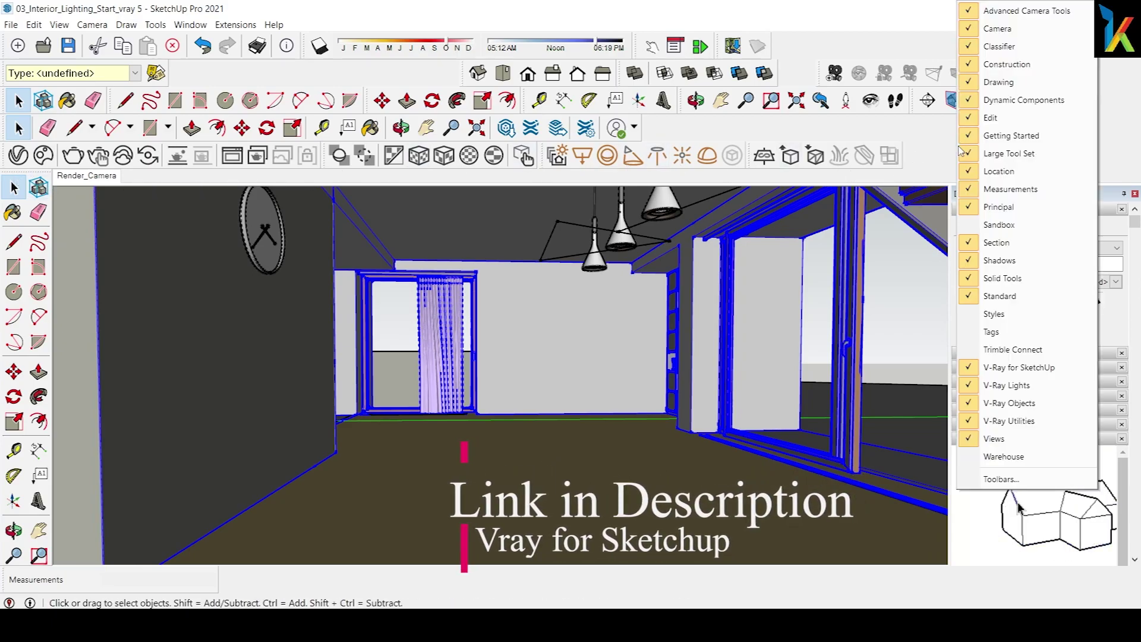
{"action": "left_click", "coordinate": [994, 439]}
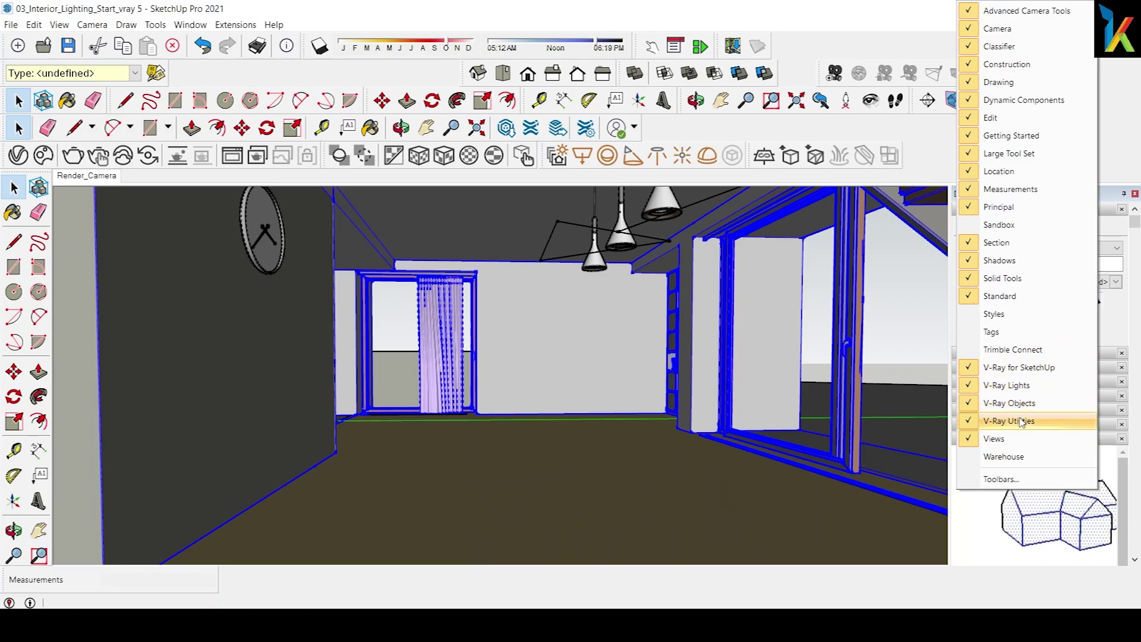
{"action": "left_click", "coordinate": [924, 152]}
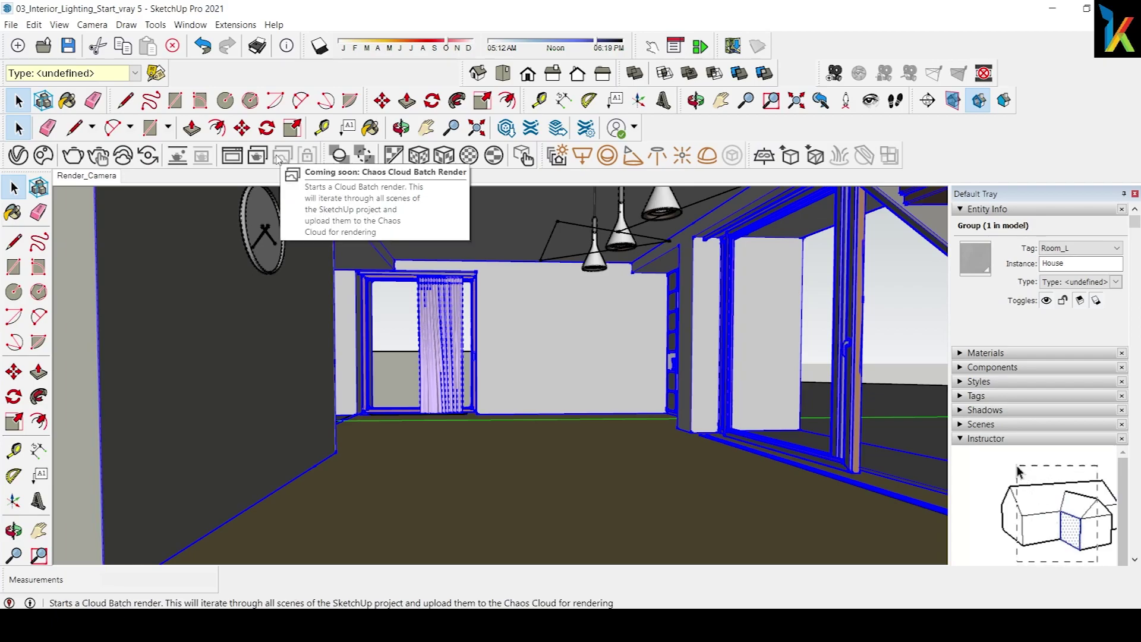
Step: Open Chaos Cosmos, look through the Furniture category, then return to the welcome page
{"action": "left_click", "coordinate": [43, 156]}
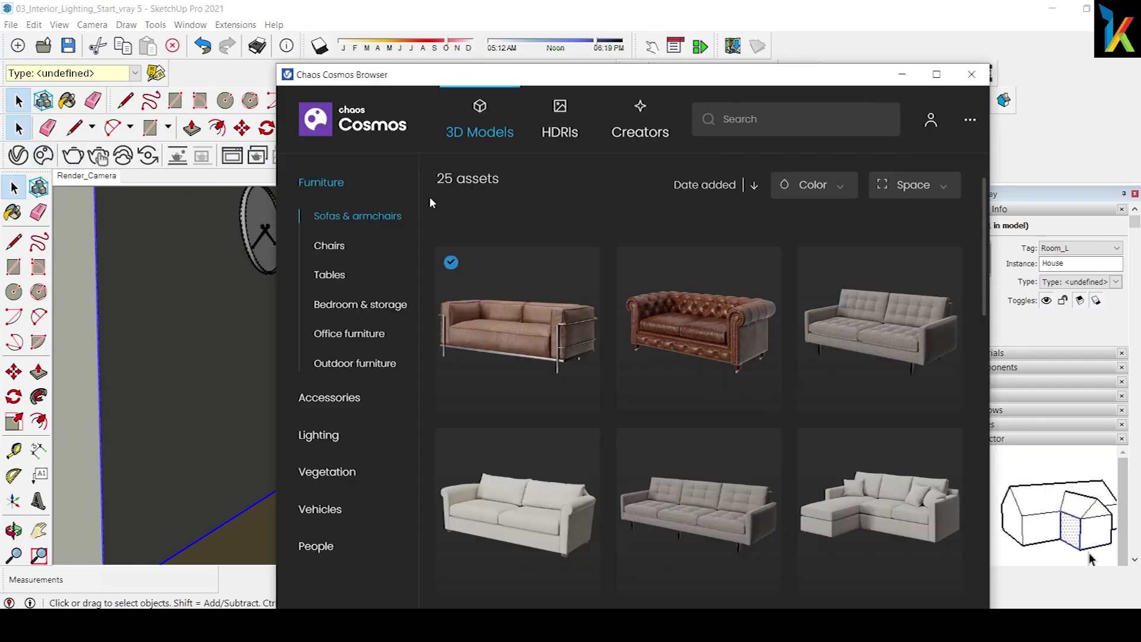
{"action": "left_click", "coordinate": [352, 128]}
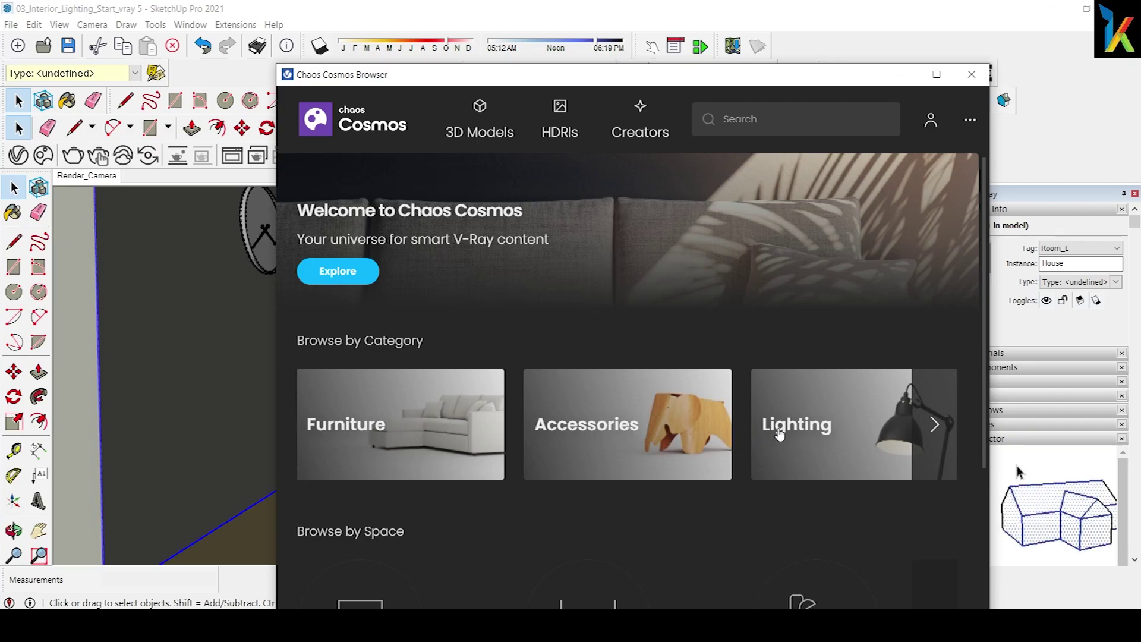
{"action": "left_click", "coordinate": [376, 424]}
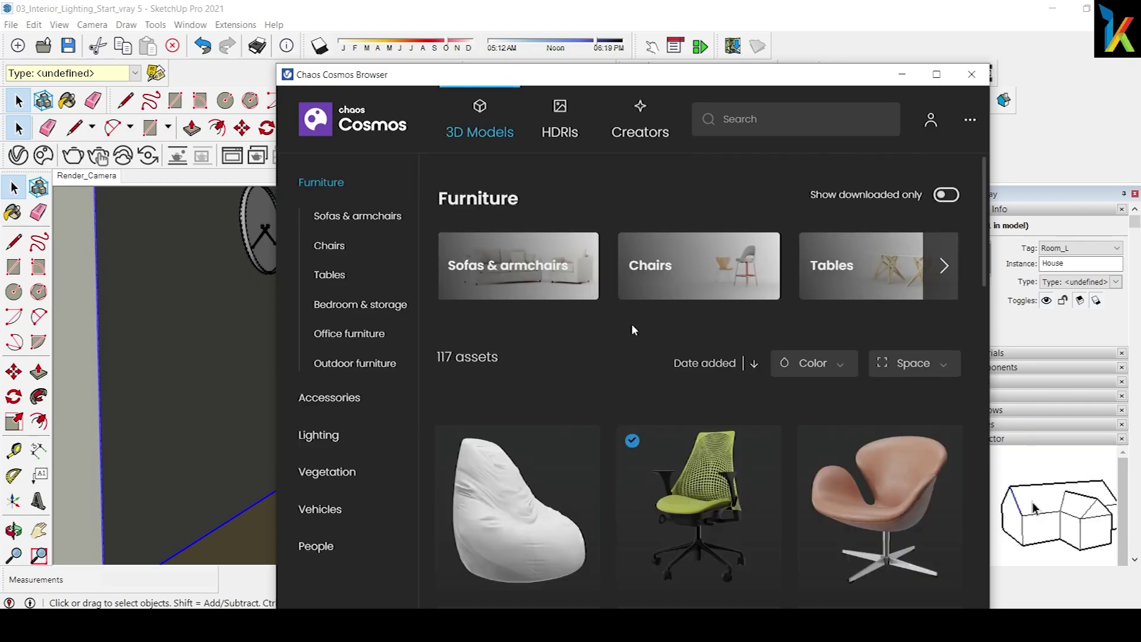
{"action": "scroll", "coordinate": [919, 382], "scroll_direction": "down", "scroll_amount": 2}
{"action": "scroll", "coordinate": [919, 382], "scroll_direction": "down", "scroll_amount": 1}
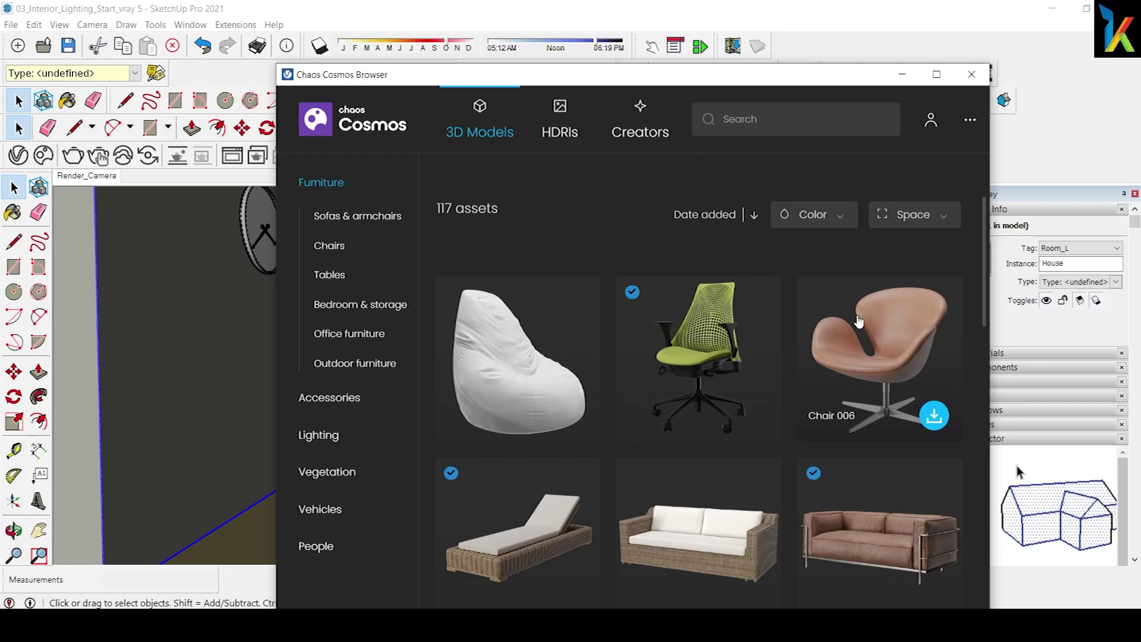
{"action": "left_click", "coordinate": [357, 134]}
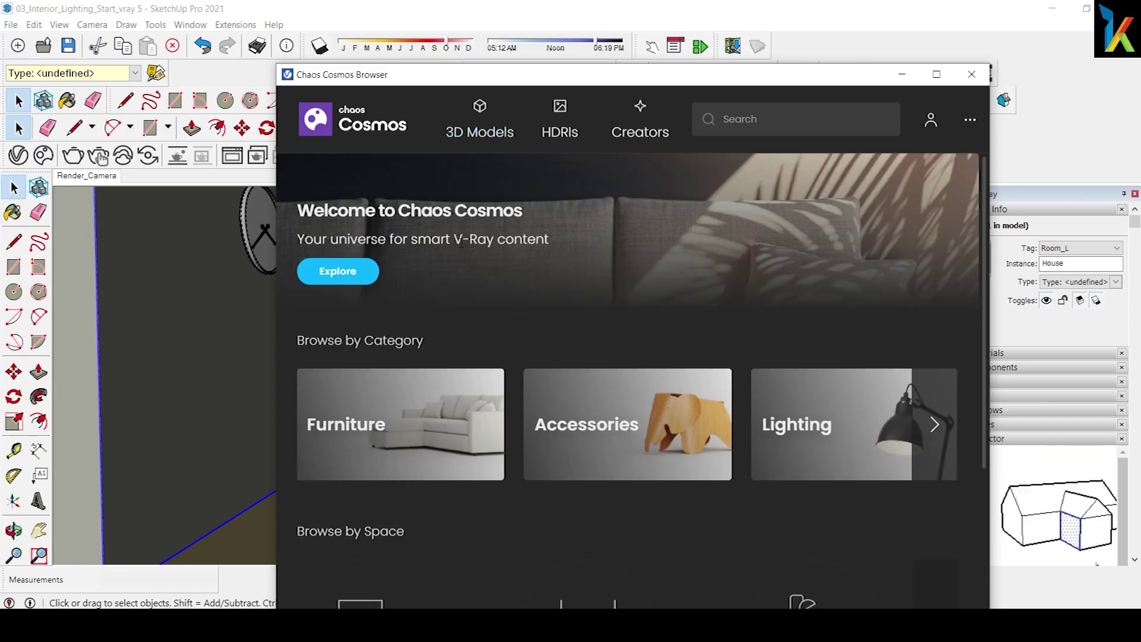
{"action": "left_click_drag", "start_coordinate": [449, 239], "coordinate": [547, 254]}
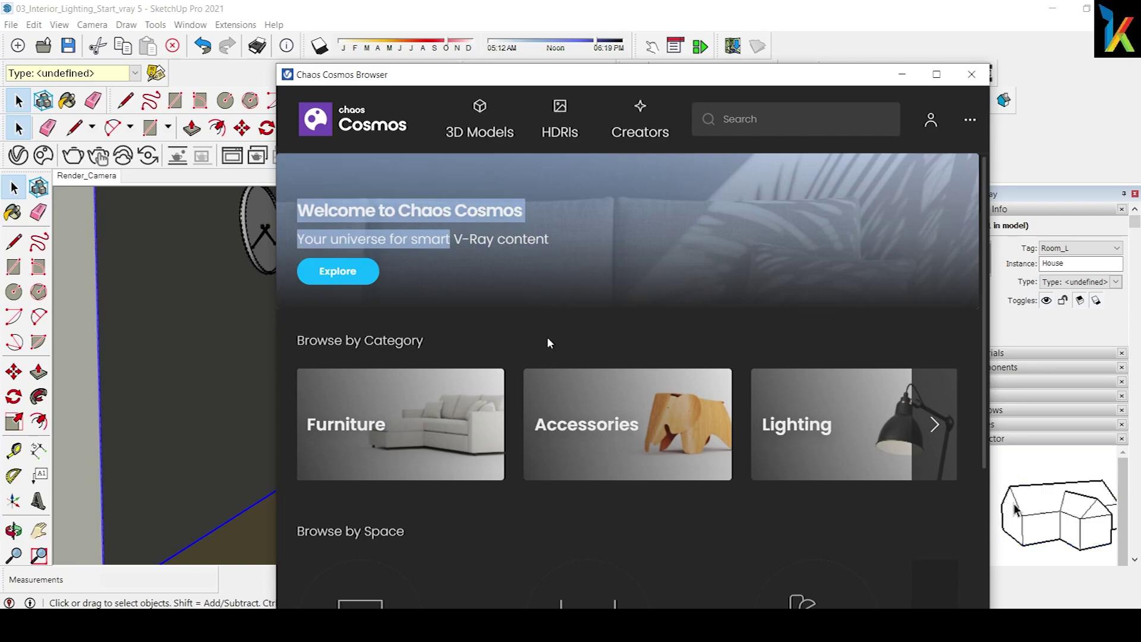
Step: Look through the Accessories category of Cosmos models
{"action": "left_click", "coordinate": [547, 337]}
{"action": "left_click", "coordinate": [614, 434]}
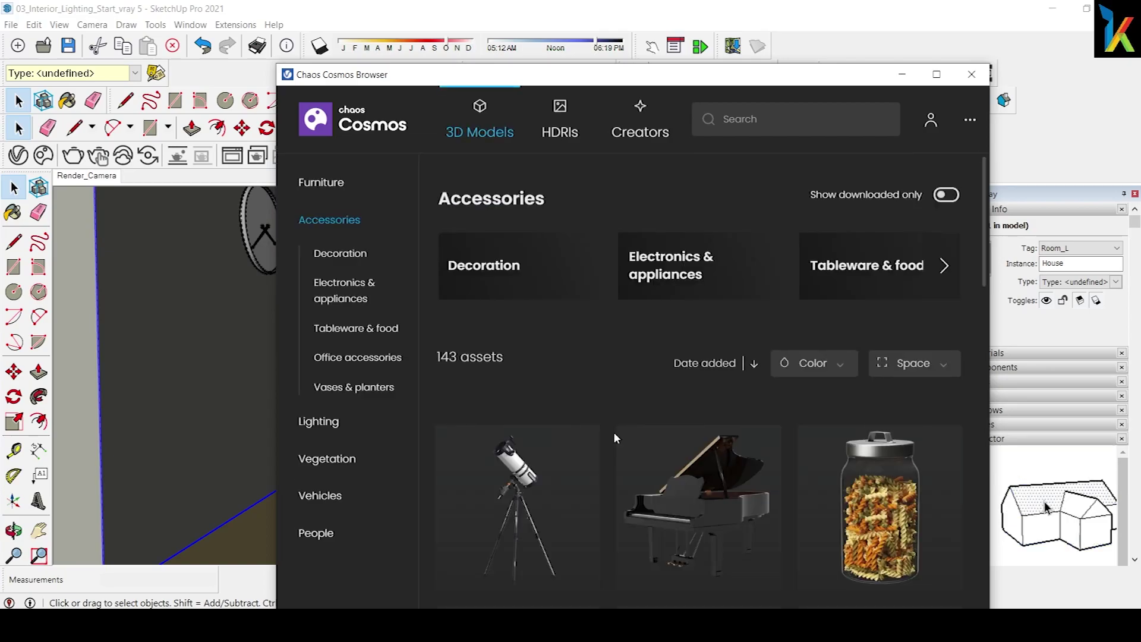
{"action": "scroll", "coordinate": [614, 437], "scroll_direction": "down", "scroll_amount": 2}
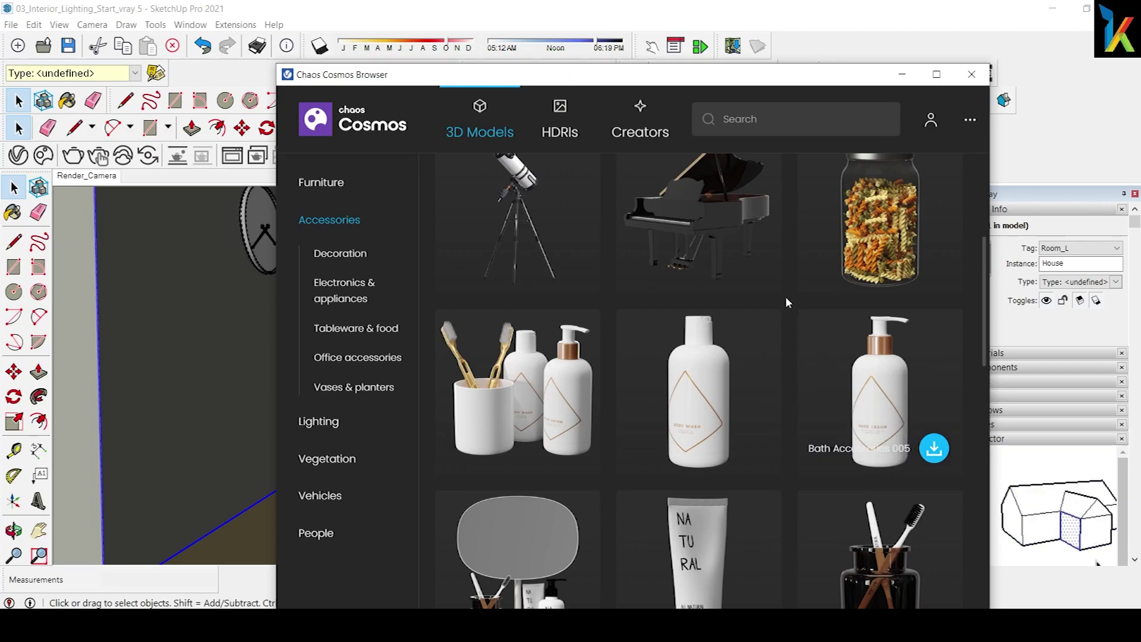
{"action": "scroll", "coordinate": [786, 302], "scroll_direction": "up", "scroll_amount": 5}
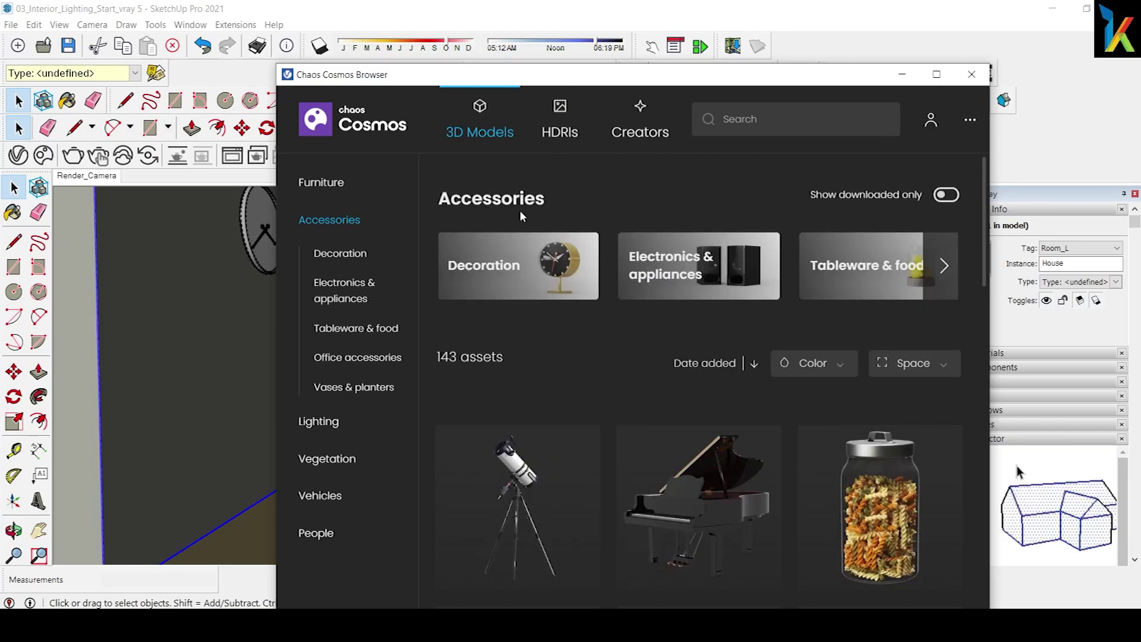
Step: Show Furniture > Chairs scrolled to the tan egg lounge chair, window moved right
{"action": "left_click", "coordinate": [315, 182]}
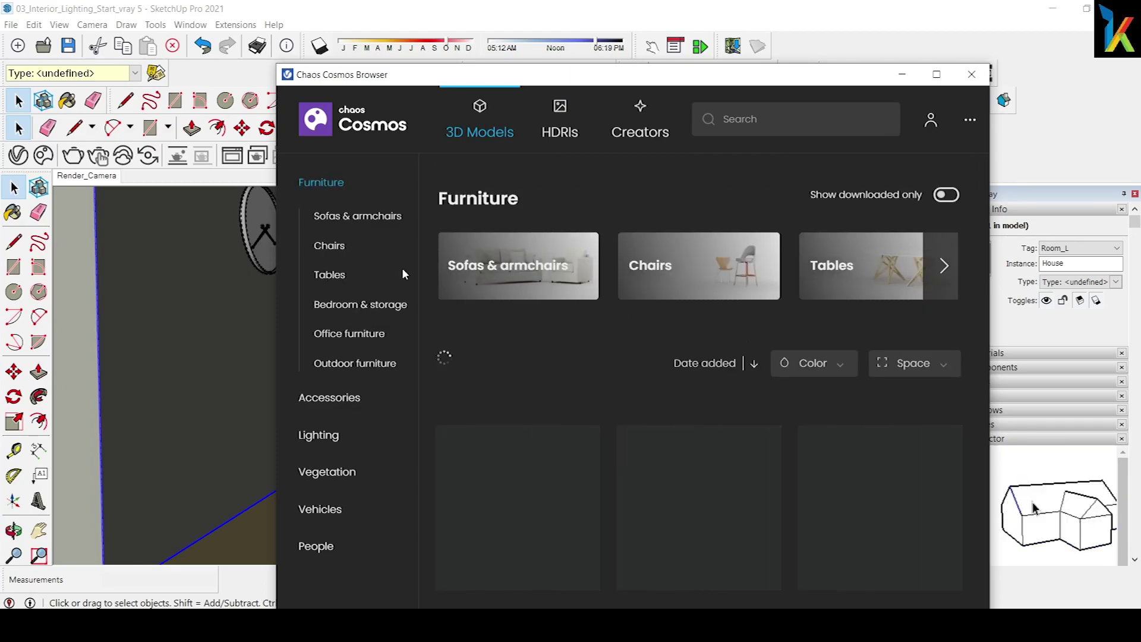
{"action": "left_click", "coordinate": [680, 271]}
{"action": "mouse_move", "coordinate": [699, 401]}
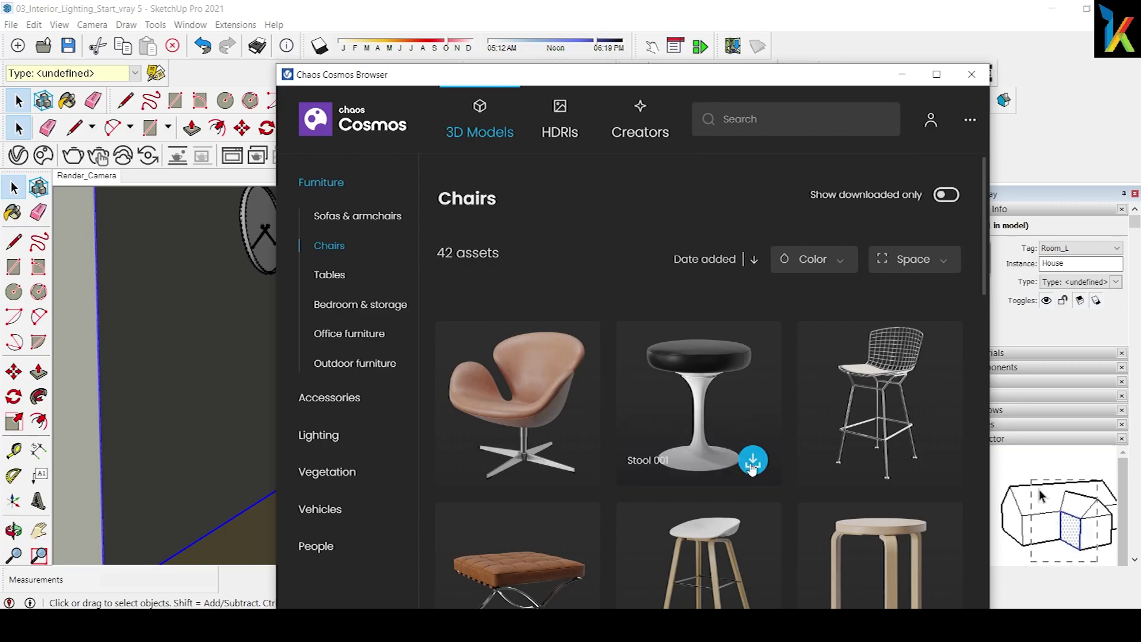
{"action": "scroll", "coordinate": [898, 384], "scroll_direction": "down", "scroll_amount": 5}
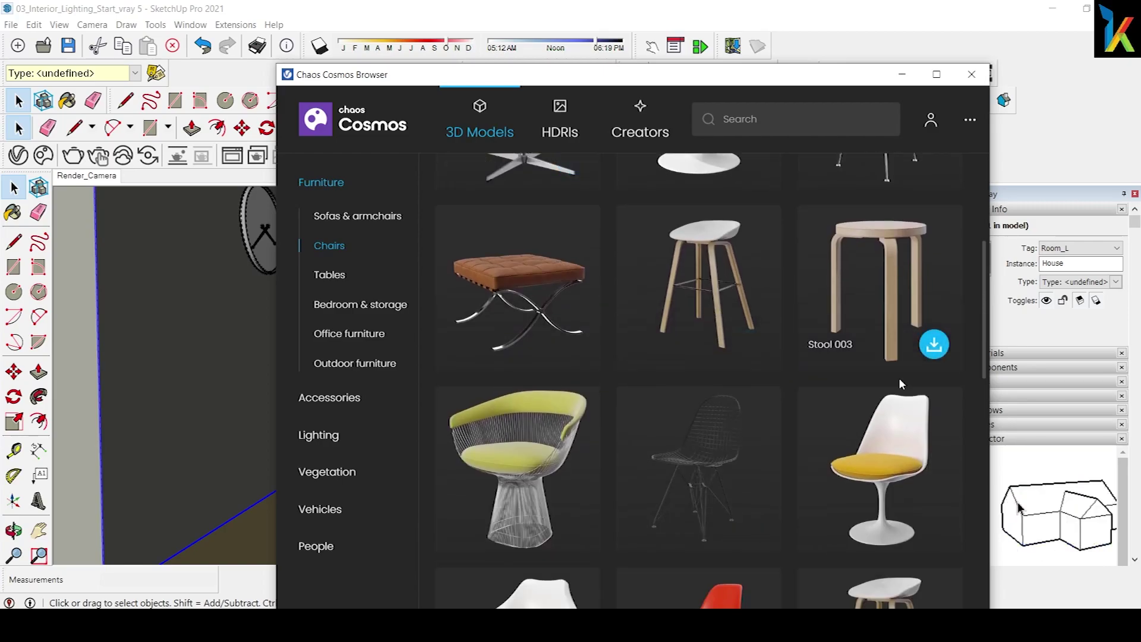
{"action": "scroll", "coordinate": [707, 455], "scroll_direction": "down", "scroll_amount": 4}
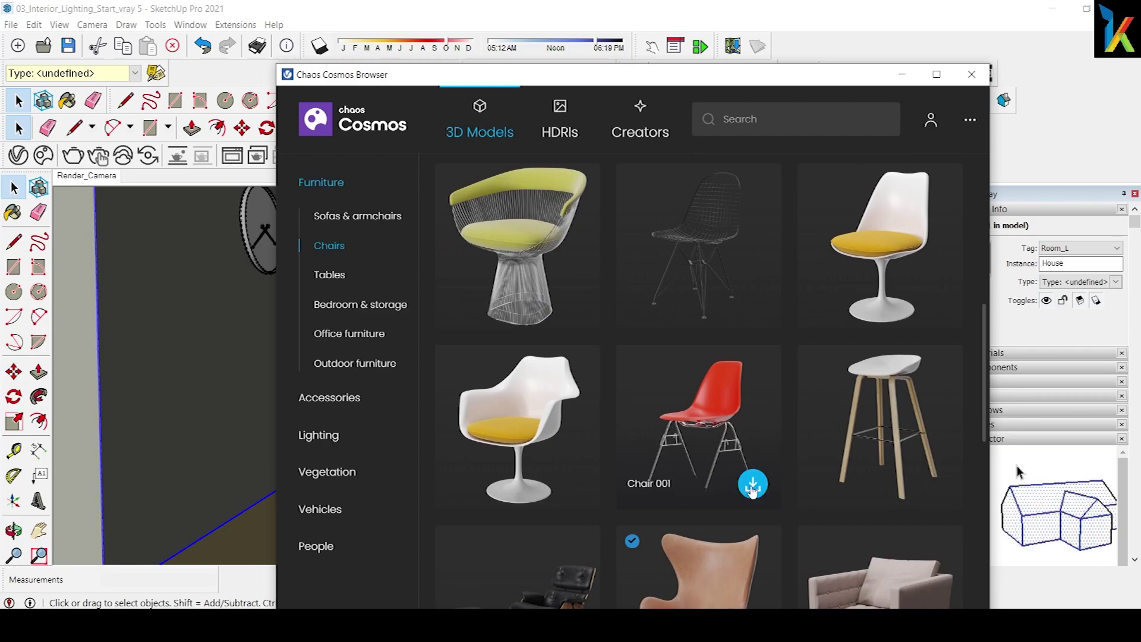
{"action": "scroll", "coordinate": [753, 489], "scroll_direction": "down", "scroll_amount": 3}
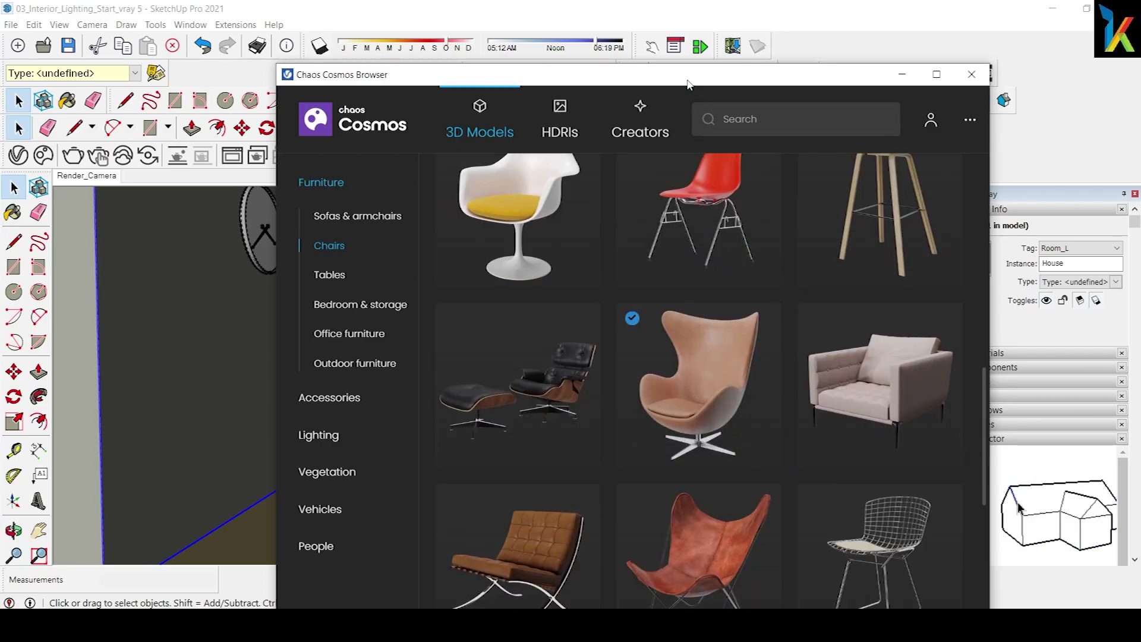
{"action": "mouse_move", "coordinate": [696, 84]}
{"action": "left_mouse_down"}
{"action": "mouse_move", "coordinate": [896, 52]}
{"action": "mouse_move", "coordinate": [917, 37]}
{"action": "left_mouse_up"}
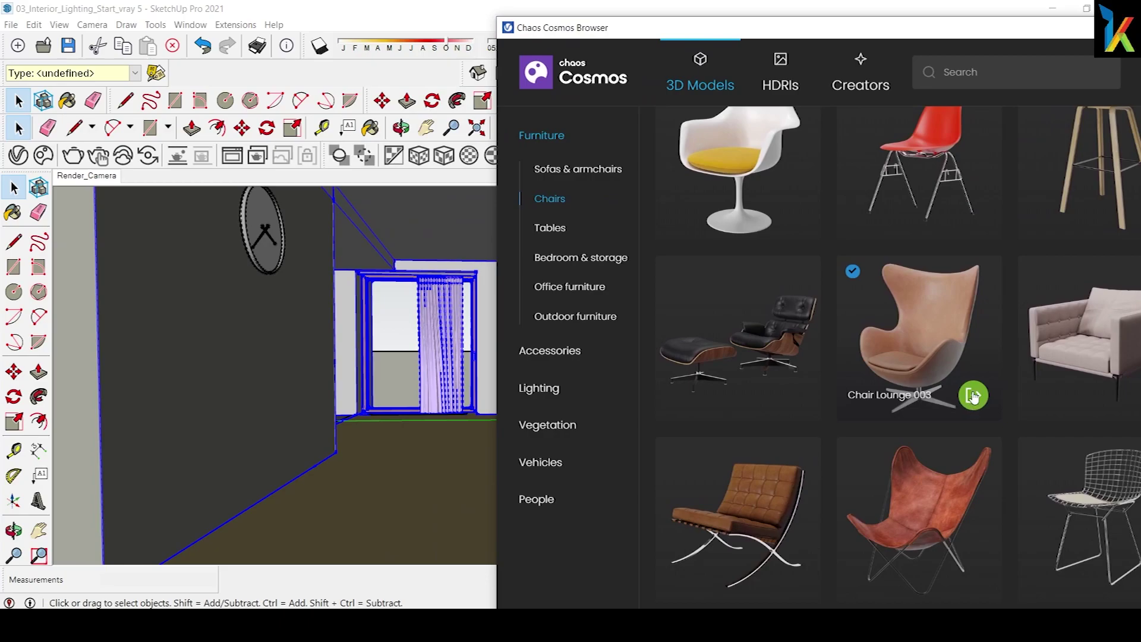
Step: Place Chair Lounge 003 on the room floor, then select and delete it
{"action": "left_click", "coordinate": [974, 395]}
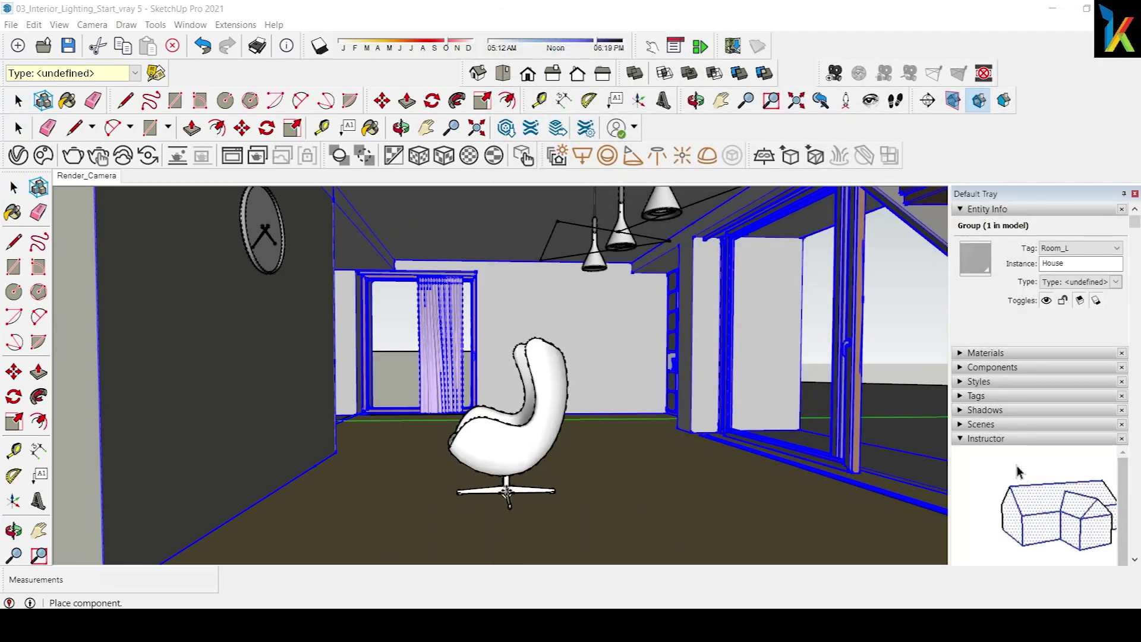
{"action": "left_click", "coordinate": [519, 493]}
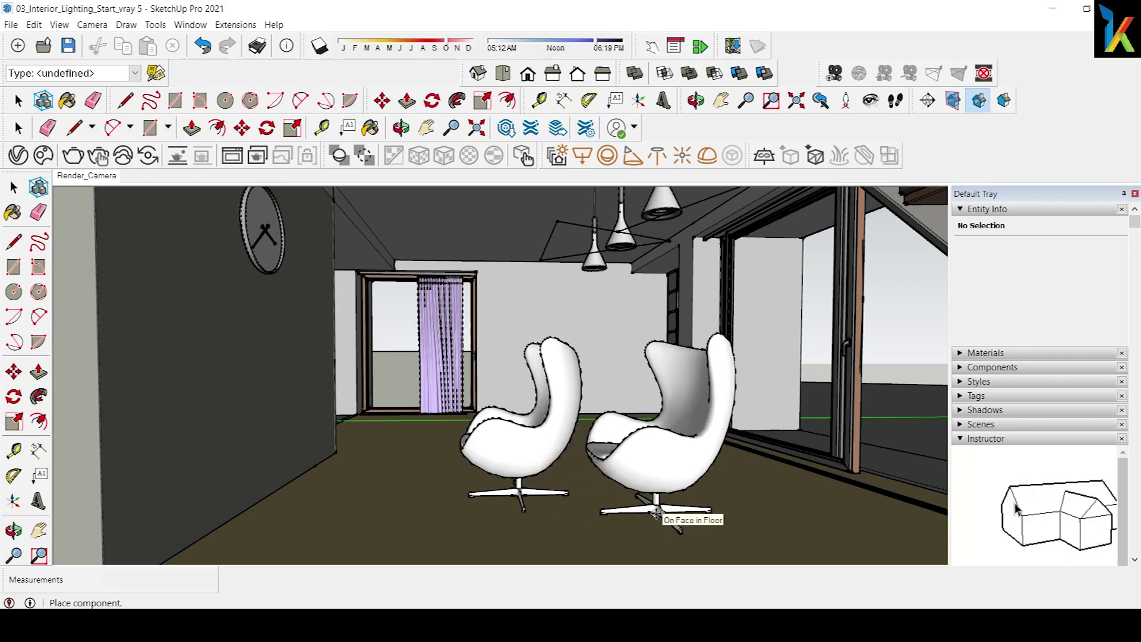
{"action": "key", "text": "space"}
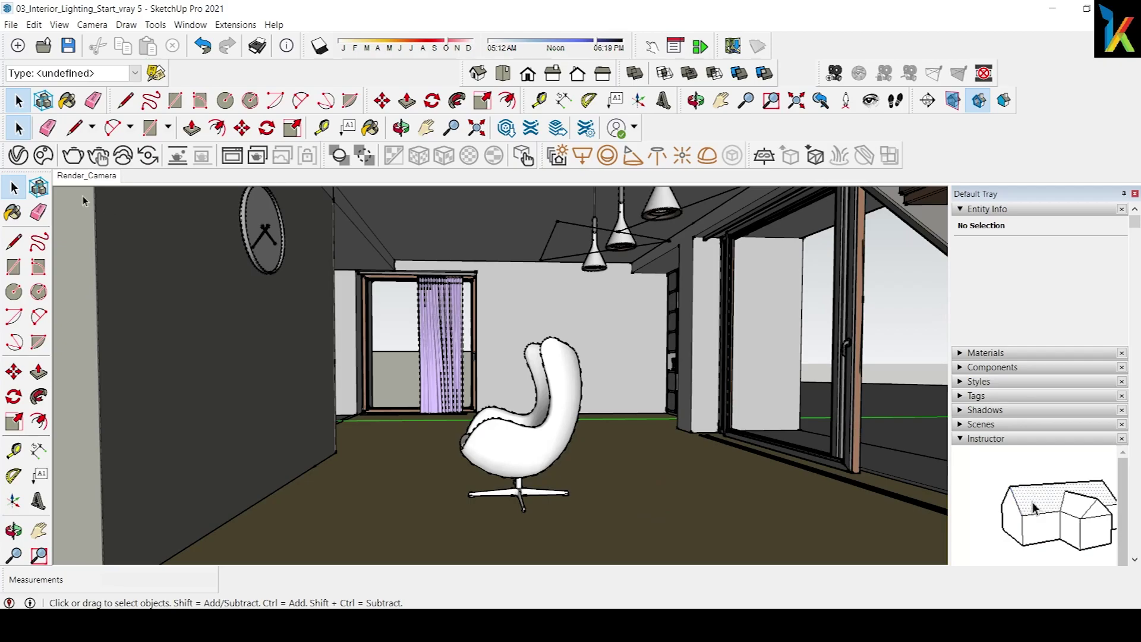
{"action": "left_click", "coordinate": [561, 418]}
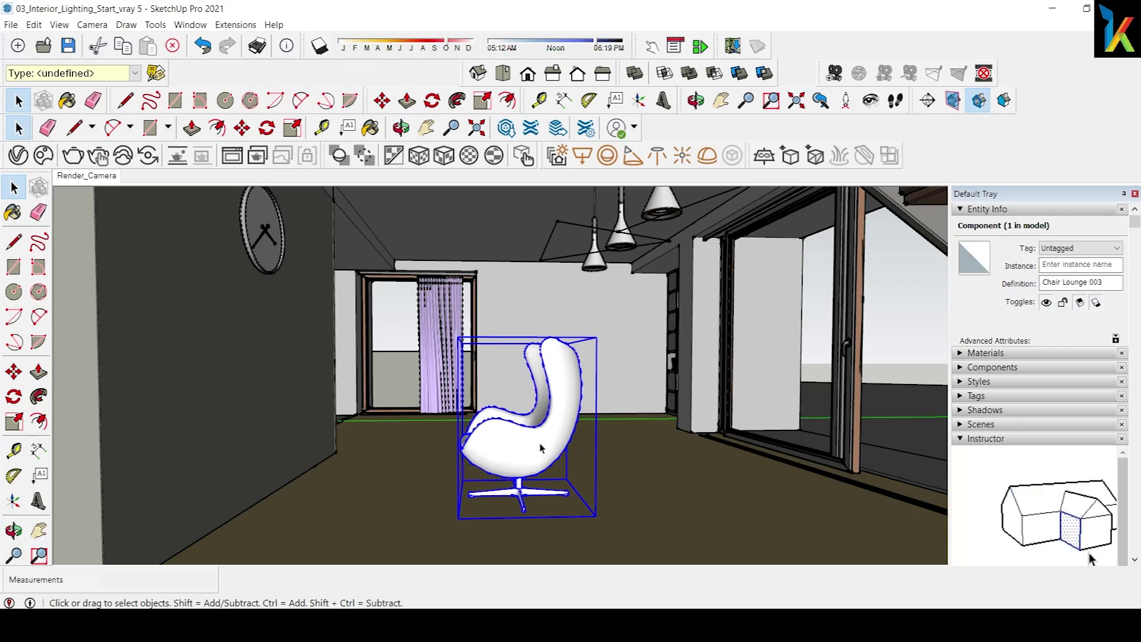
{"action": "key", "text": "Delete"}
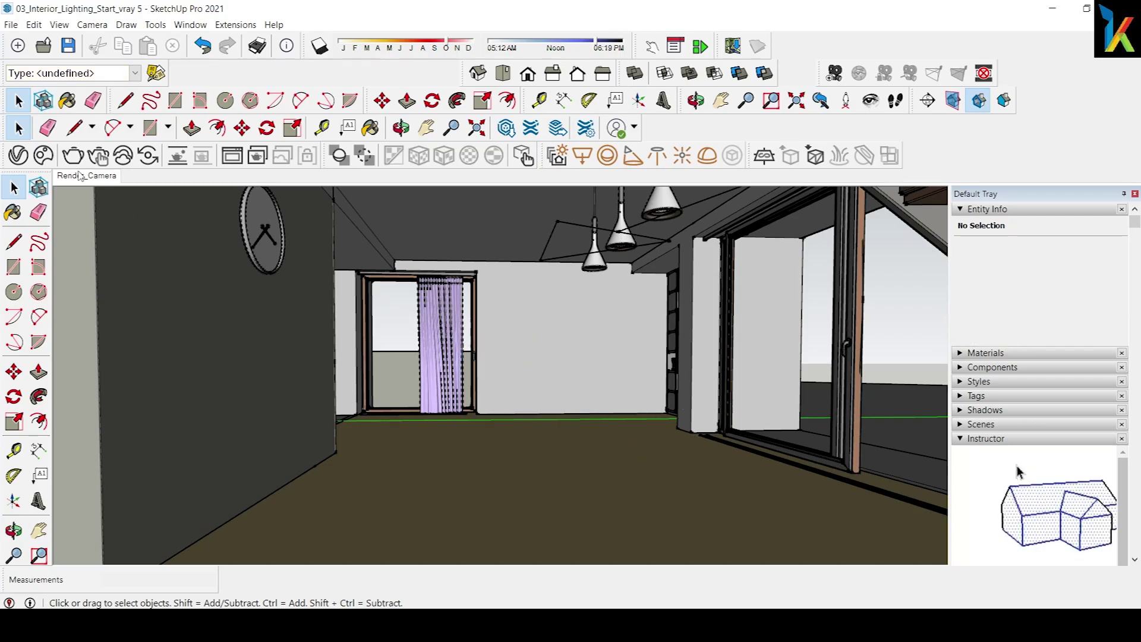
Step: Reopen Cosmos, shift its window left, and show the 117-asset Furniture category
{"action": "left_click", "coordinate": [43, 156]}
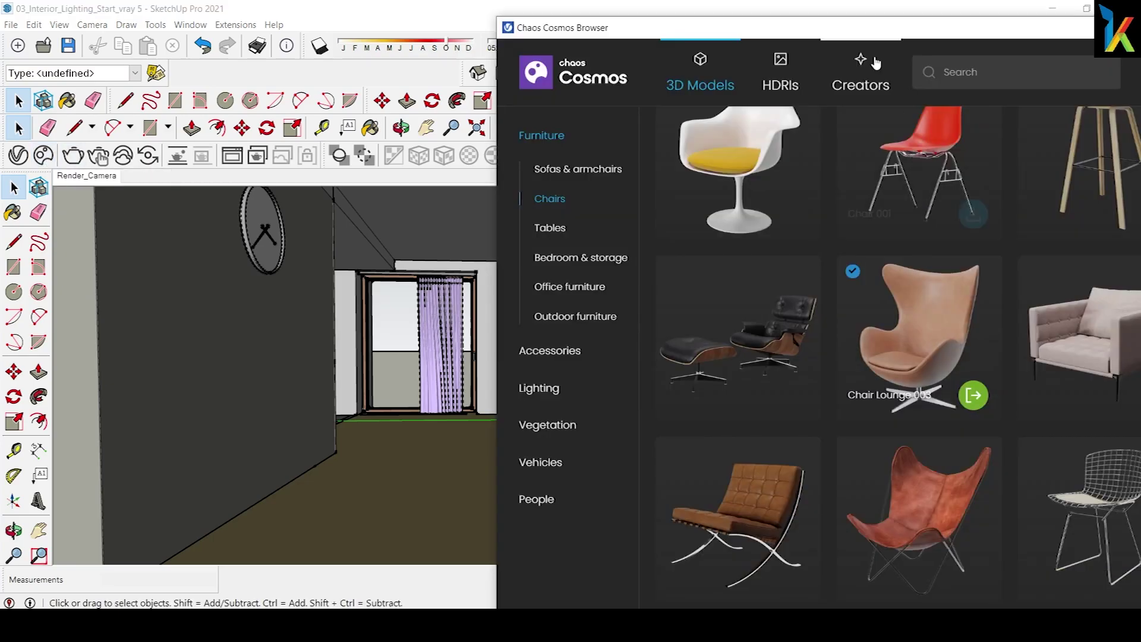
{"action": "left_click_drag", "start_coordinate": [859, 33], "coordinate": [557, 38]}
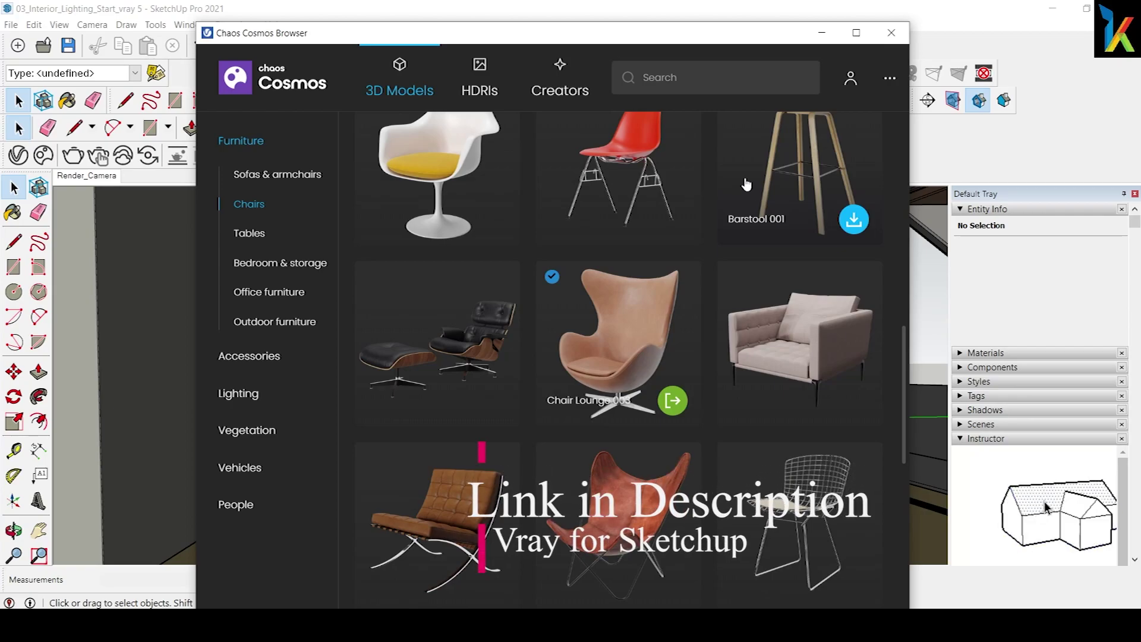
{"action": "left_click", "coordinate": [238, 142]}
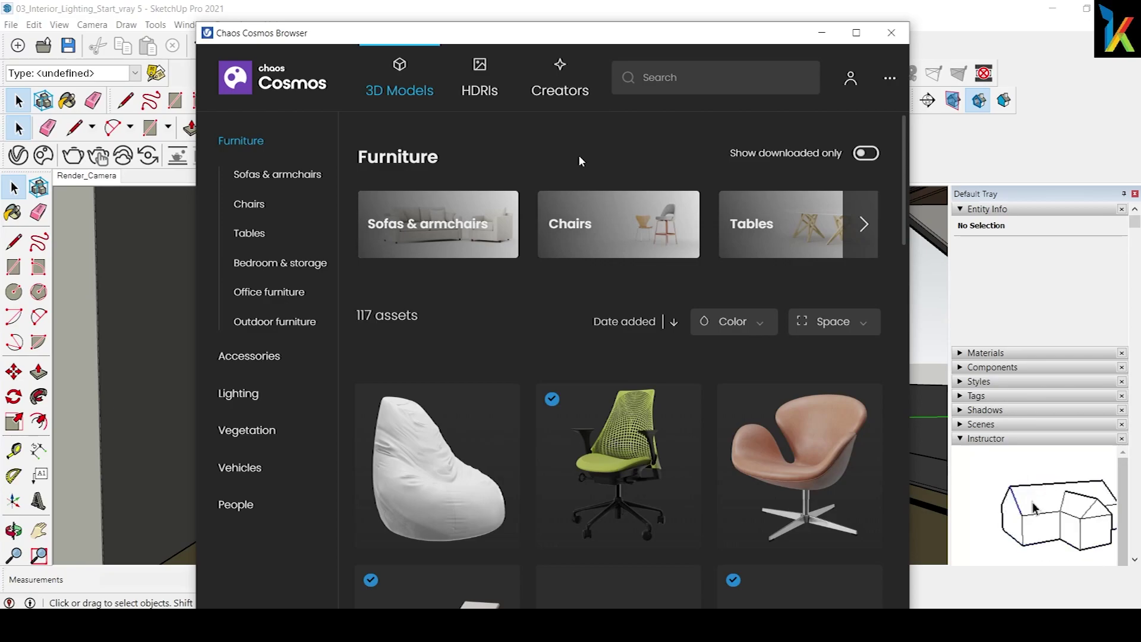
Step: Move the browser right and scroll through the 25 Sofas & armchairs models
{"action": "left_click_drag", "start_coordinate": [512, 34], "coordinate": [609, 26]}
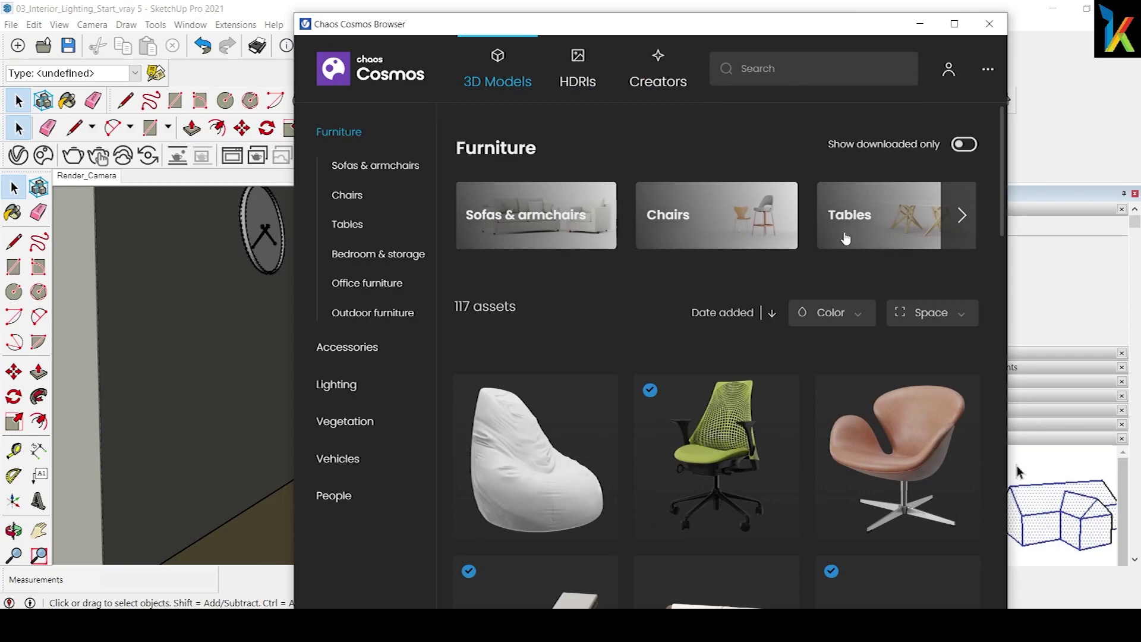
{"action": "left_click", "coordinate": [531, 216]}
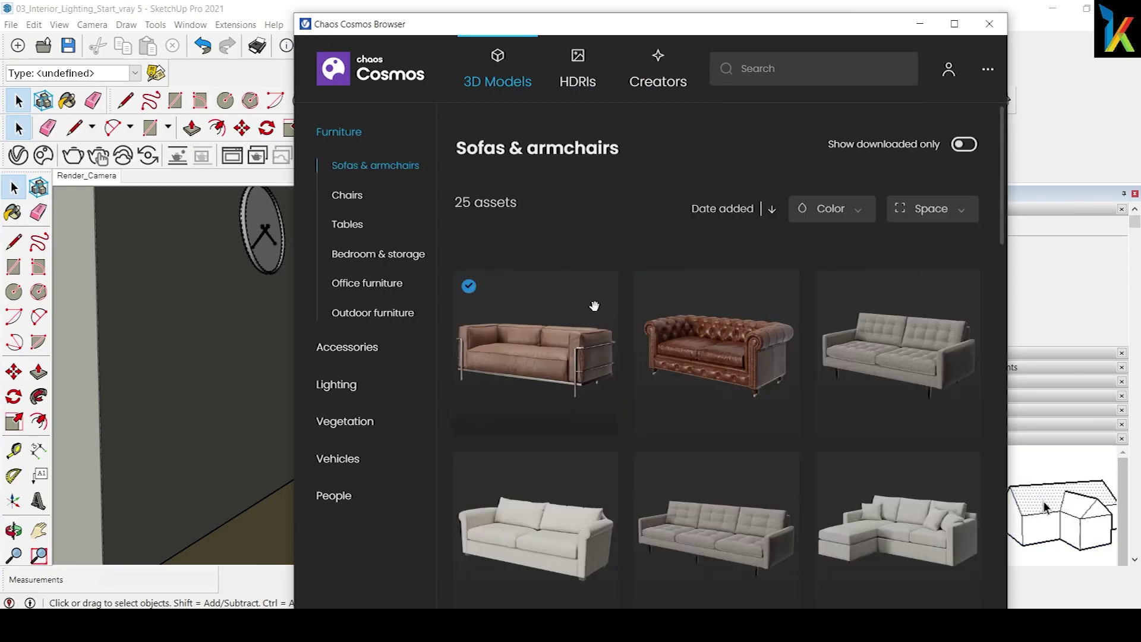
{"action": "scroll", "coordinate": [803, 383], "scroll_direction": "down", "scroll_amount": 5}
{"action": "scroll", "coordinate": [802, 393], "scroll_direction": "down", "scroll_amount": 2}
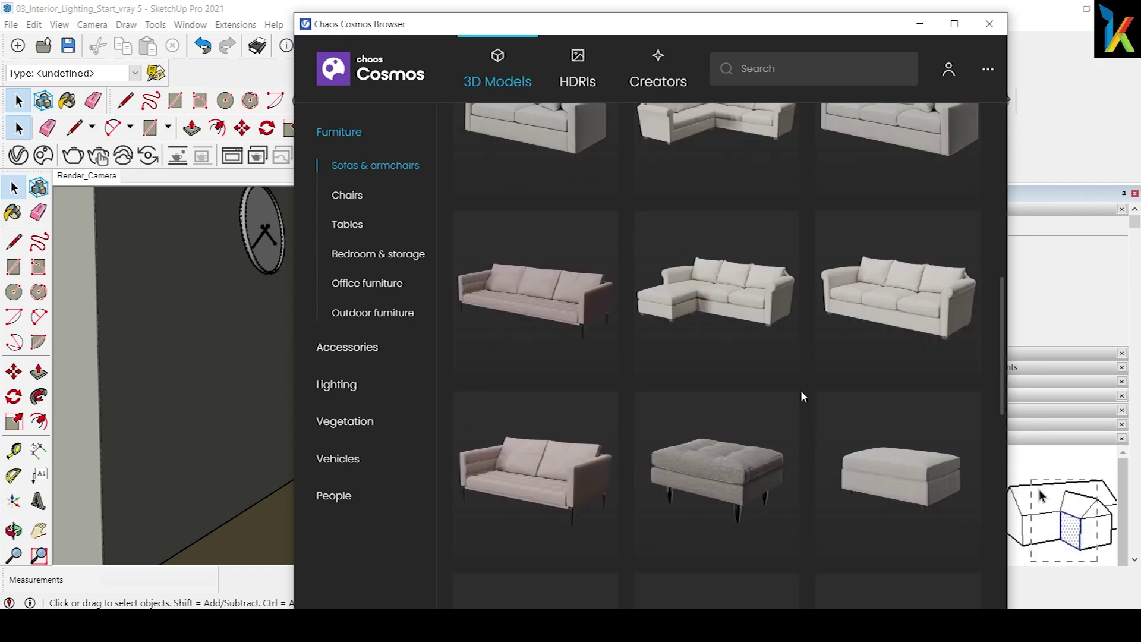
{"action": "scroll", "coordinate": [801, 396], "scroll_direction": "down", "scroll_amount": 3}
{"action": "scroll", "coordinate": [801, 396], "scroll_direction": "down", "scroll_amount": 5}
{"action": "scroll", "coordinate": [570, 354], "scroll_direction": "up", "scroll_amount": 10}
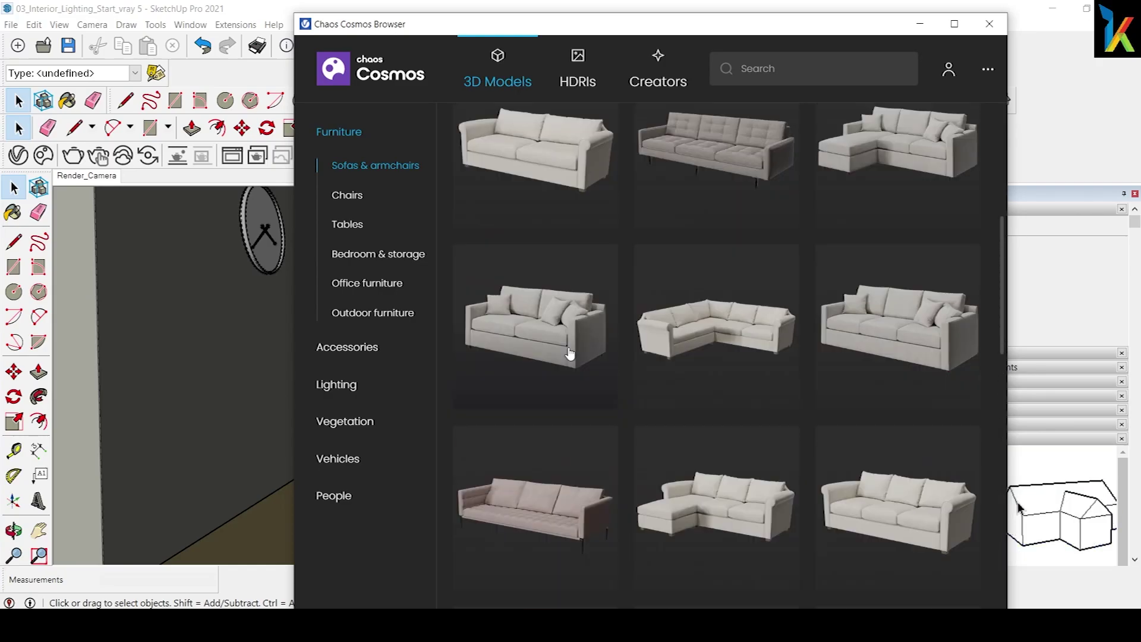
{"action": "scroll", "coordinate": [570, 354], "scroll_direction": "up", "scroll_amount": 5}
Step: Show the Chairs category and scroll through its models
{"action": "left_click", "coordinate": [348, 195]}
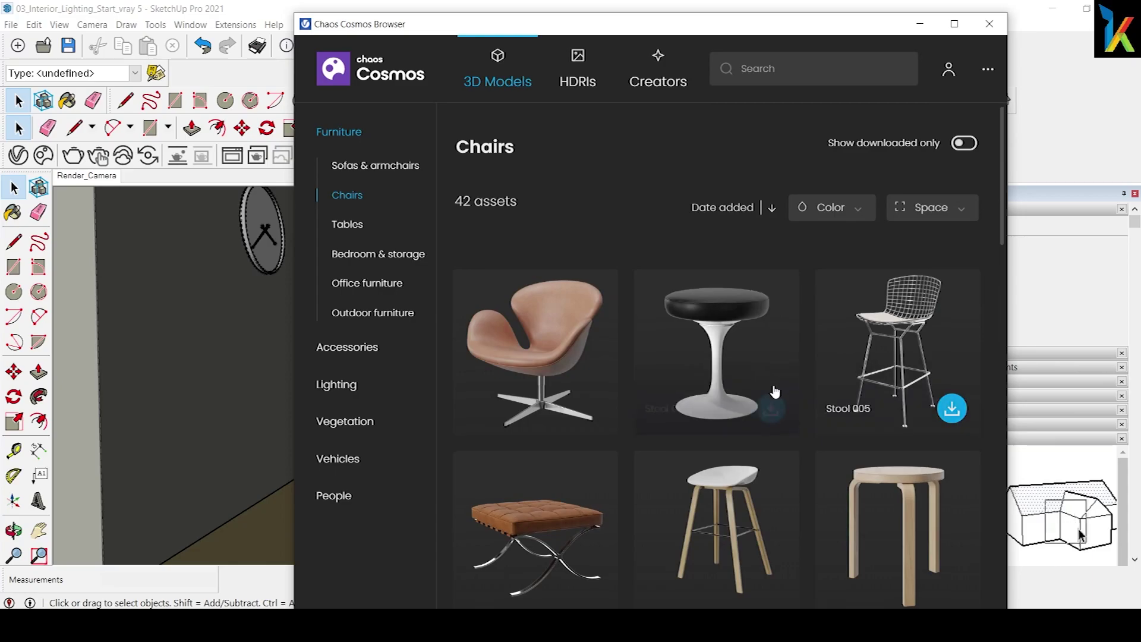
{"action": "scroll", "coordinate": [773, 392], "scroll_direction": "down", "scroll_amount": 3}
{"action": "scroll", "coordinate": [790, 382], "scroll_direction": "down", "scroll_amount": 4}
{"action": "scroll", "coordinate": [789, 383], "scroll_direction": "down", "scroll_amount": 2}
{"action": "scroll", "coordinate": [582, 308], "scroll_direction": "up", "scroll_amount": 5}
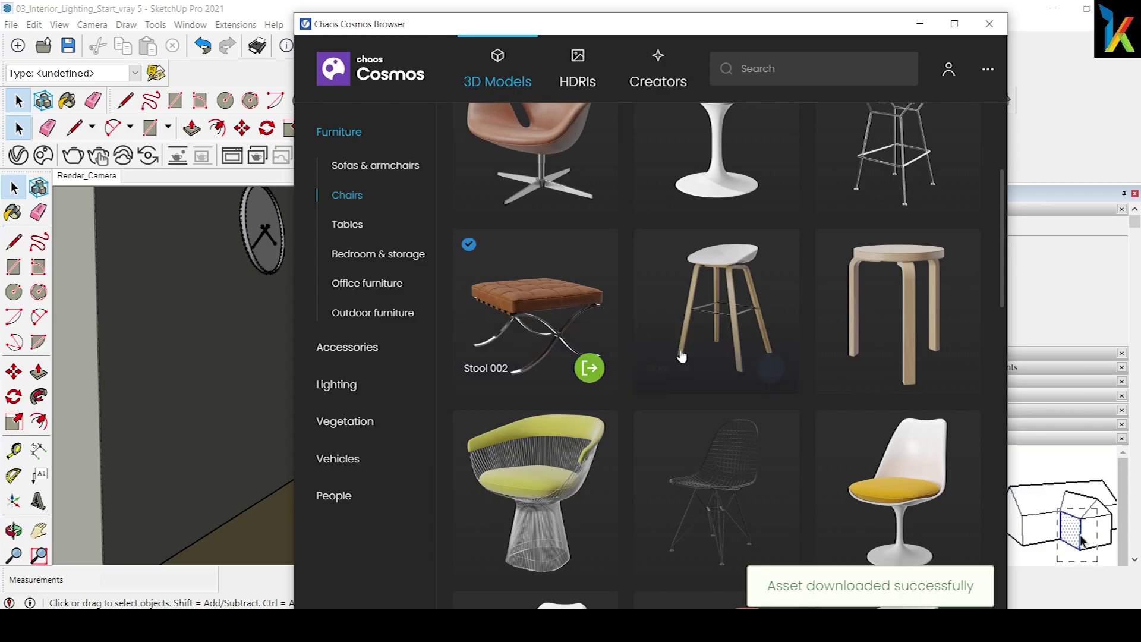
Step: Download Chair Lounge 001 and move the browser further right to reveal the room
{"action": "scroll", "coordinate": [806, 335], "scroll_direction": "down", "scroll_amount": 5}
{"action": "scroll", "coordinate": [791, 337], "scroll_direction": "down", "scroll_amount": 3}
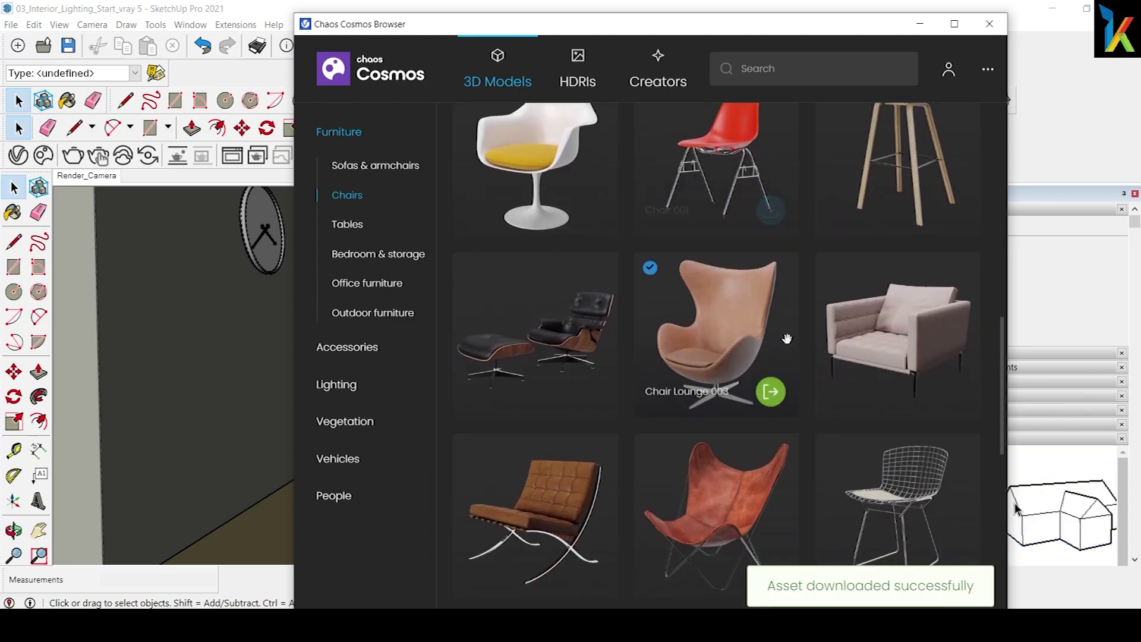
{"action": "scroll", "coordinate": [788, 337], "scroll_direction": "down", "scroll_amount": 5}
{"action": "scroll", "coordinate": [788, 342], "scroll_direction": "down", "scroll_amount": 3}
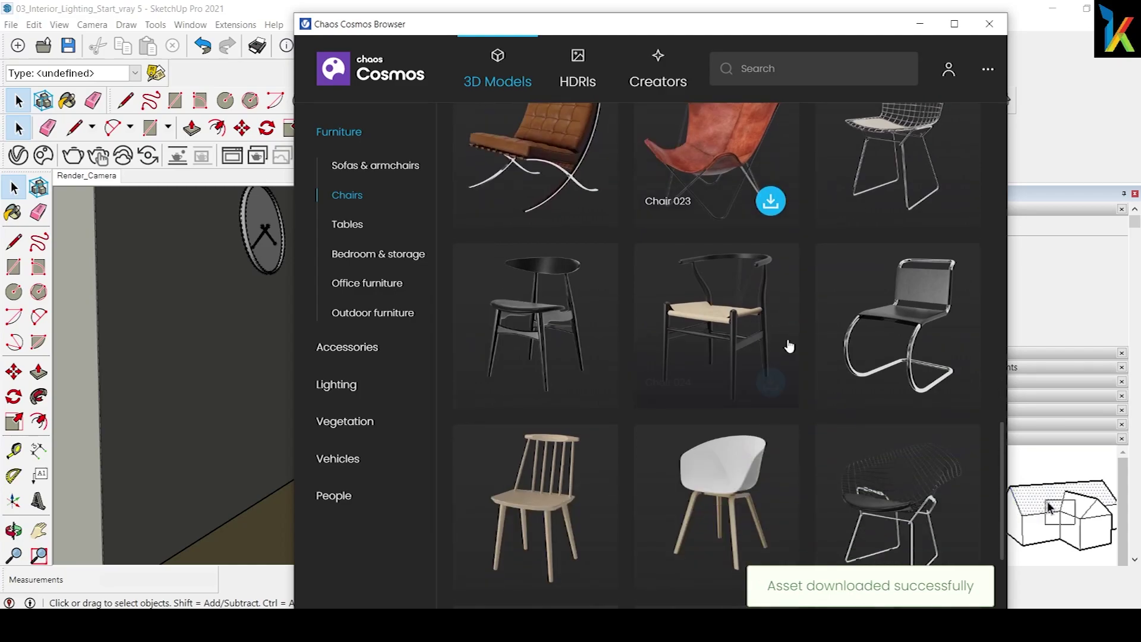
{"action": "scroll", "coordinate": [789, 343], "scroll_direction": "down", "scroll_amount": 3}
{"action": "scroll", "coordinate": [654, 314], "scroll_direction": "down", "scroll_amount": 3}
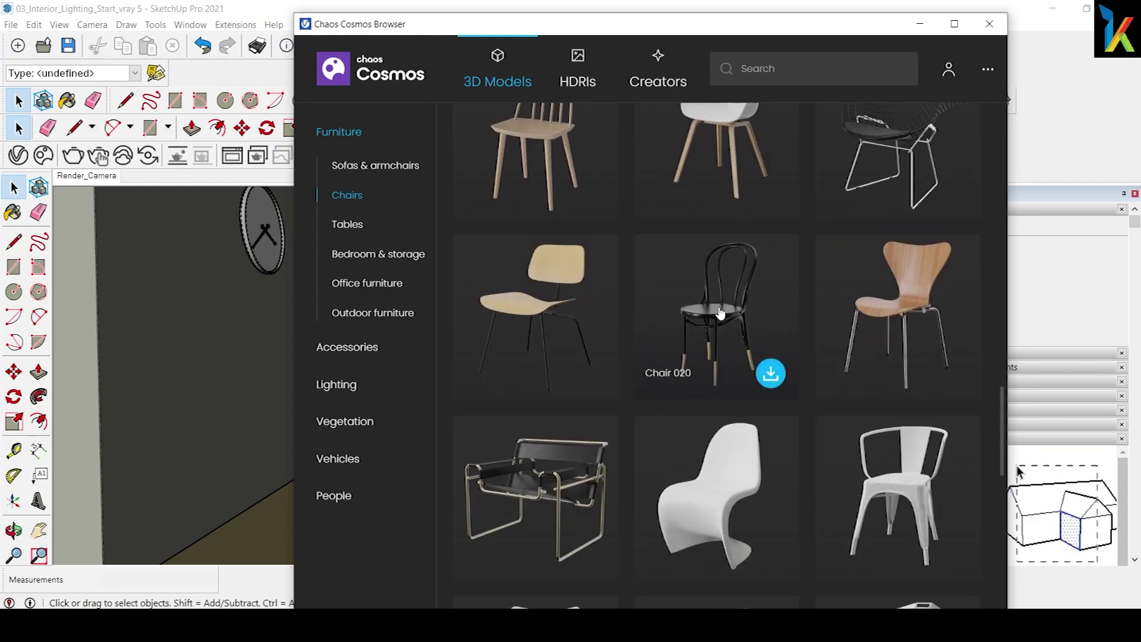
{"action": "scroll", "coordinate": [721, 313], "scroll_direction": "down", "scroll_amount": 3}
{"action": "scroll", "coordinate": [723, 314], "scroll_direction": "down", "scroll_amount": 3}
{"action": "scroll", "coordinate": [725, 313], "scroll_direction": "down", "scroll_amount": 3}
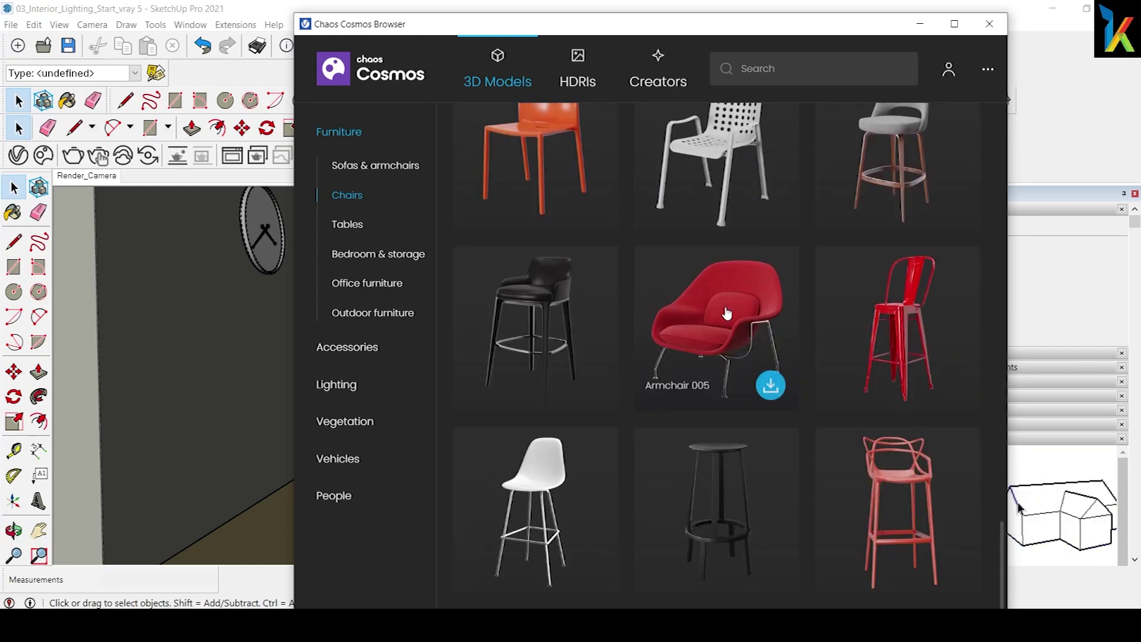
{"action": "scroll", "coordinate": [719, 321], "scroll_direction": "up", "scroll_amount": 1}
{"action": "scroll", "coordinate": [683, 267], "scroll_direction": "up", "scroll_amount": 3}
{"action": "scroll", "coordinate": [678, 255], "scroll_direction": "up", "scroll_amount": 3}
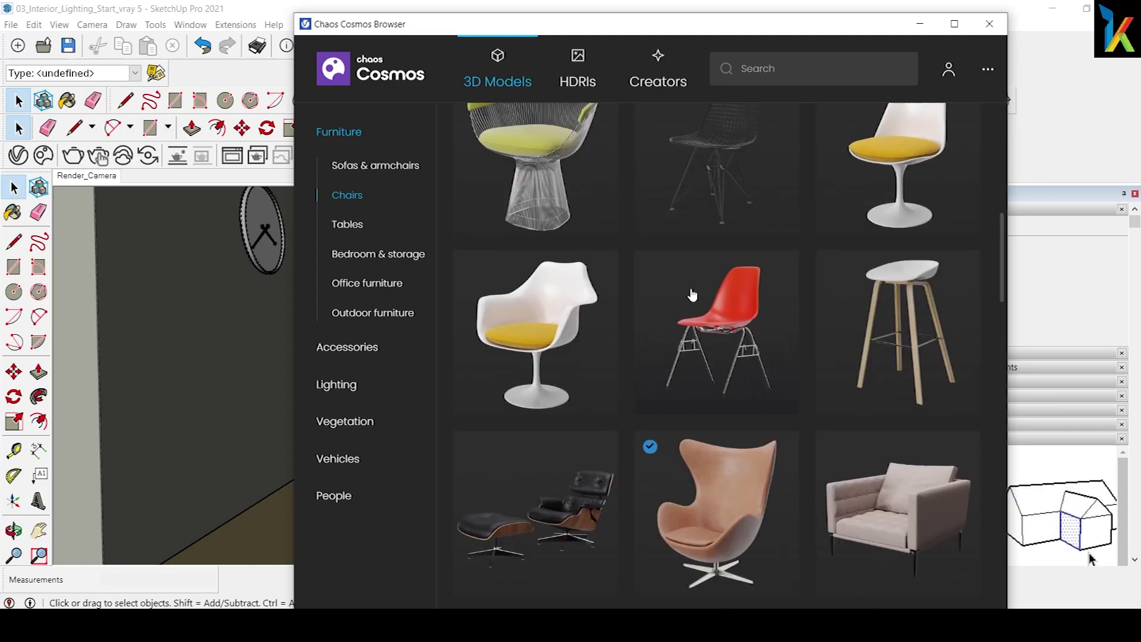
{"action": "scroll", "coordinate": [693, 294], "scroll_direction": "down", "scroll_amount": 3}
{"action": "left_click", "coordinate": [590, 382]}
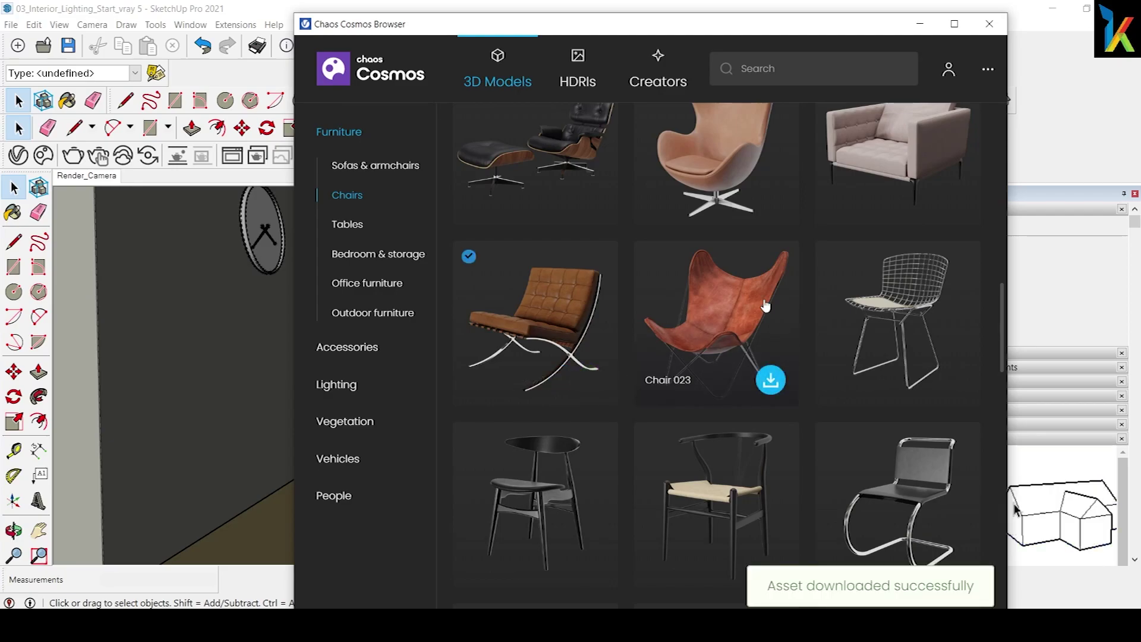
{"action": "left_click_drag", "start_coordinate": [699, 27], "coordinate": [1019, 21]}
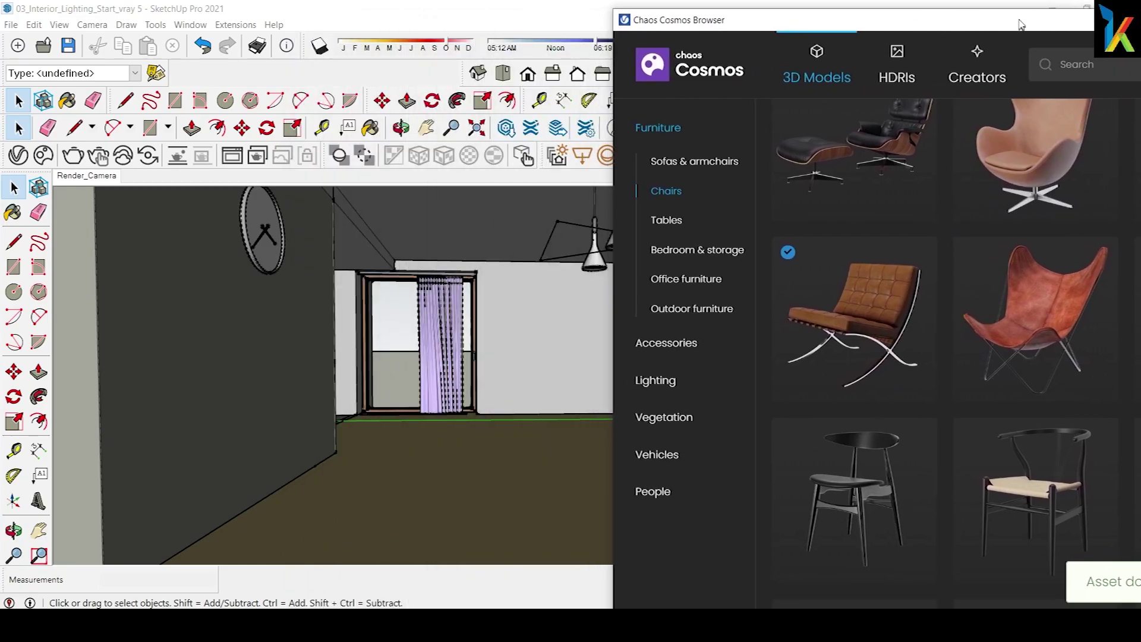
{"action": "mouse_move", "coordinate": [535, 323]}
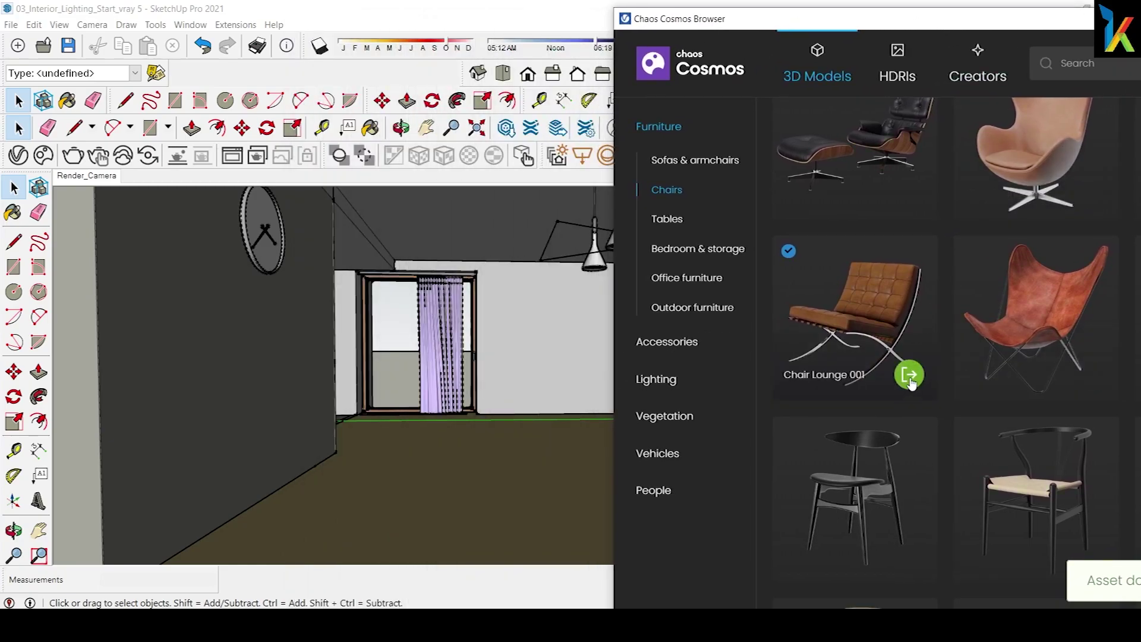
Step: Import Chair Lounge 001 onto the floor near the left wall and select it
{"action": "left_click", "coordinate": [910, 375]}
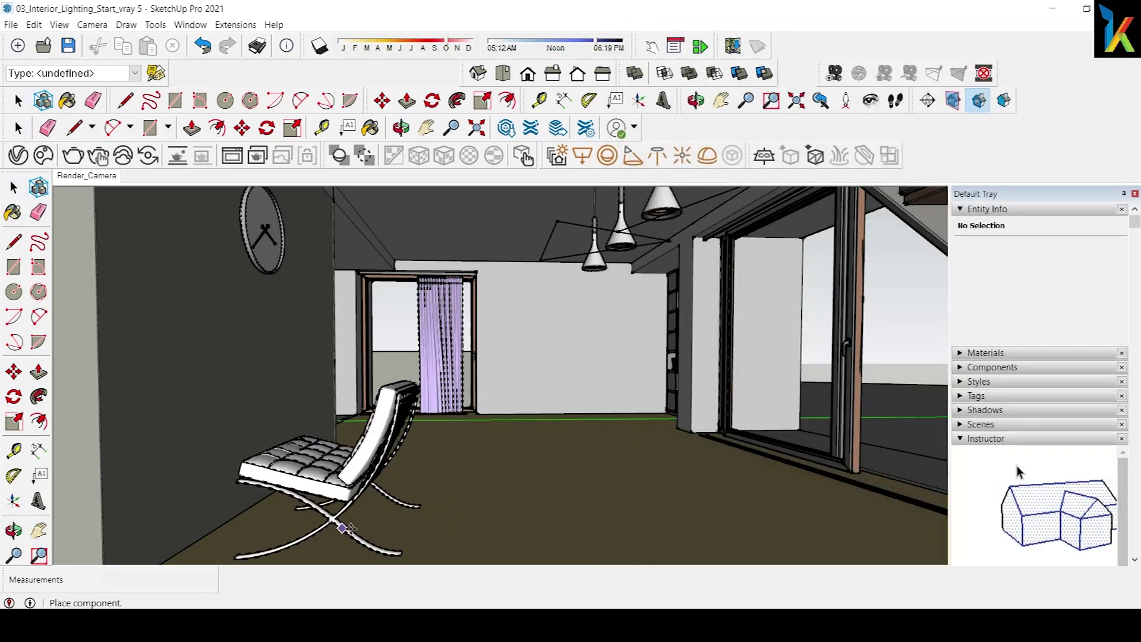
{"action": "left_click", "coordinate": [348, 532]}
{"action": "key", "text": "Escape"}
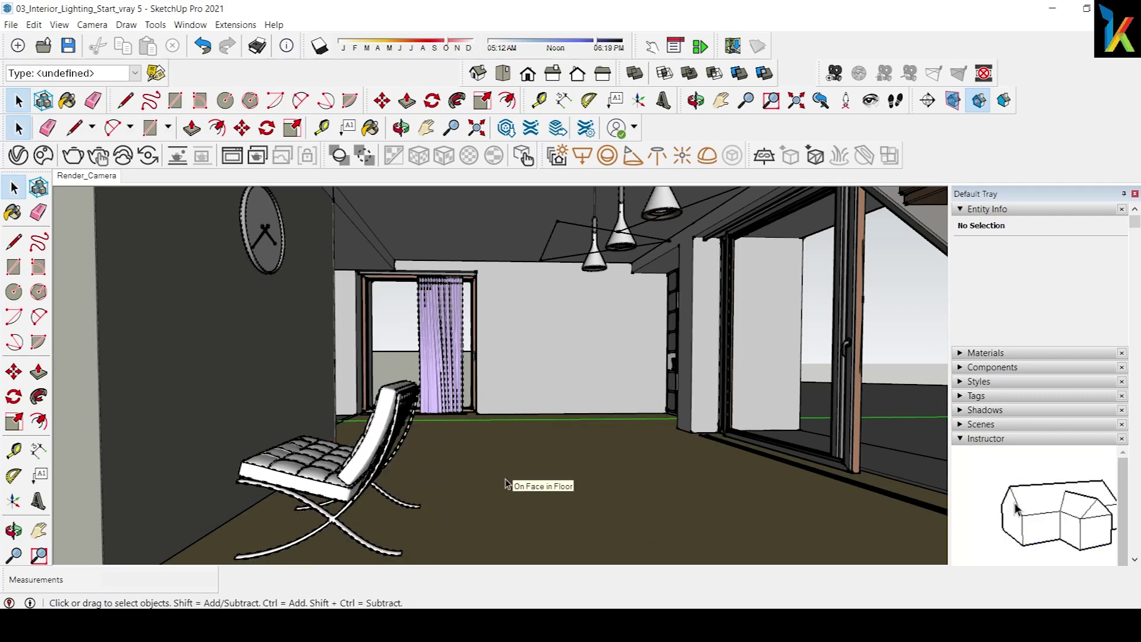
{"action": "left_click", "coordinate": [347, 505]}
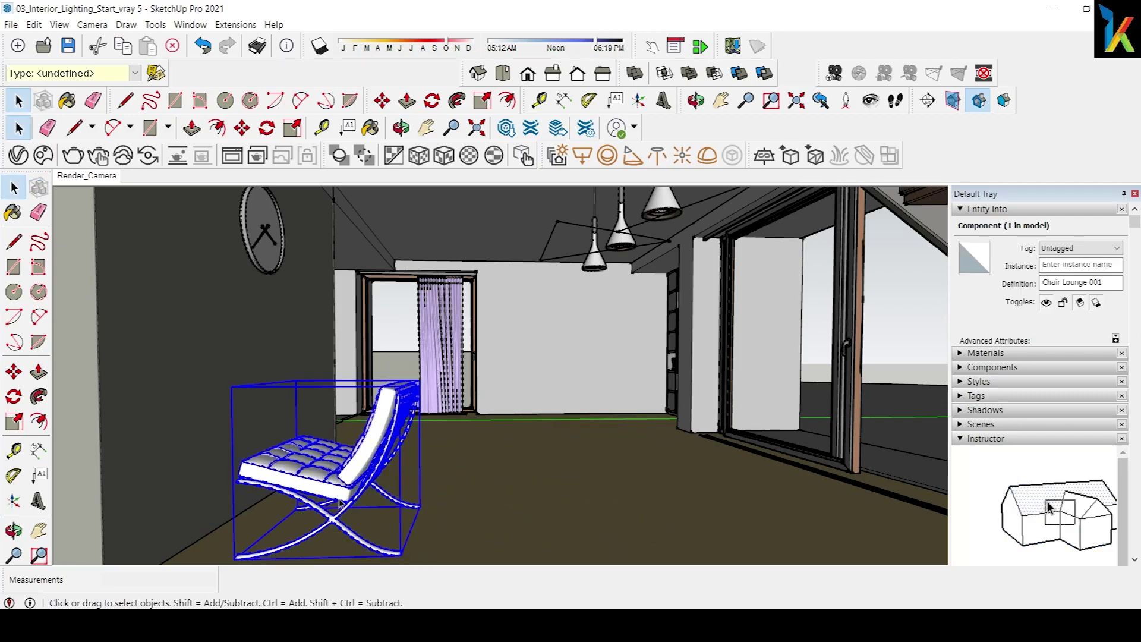
Step: Rotate the chair 150 degrees and move it closer to the left wall
{"action": "left_click", "coordinate": [13, 397]}
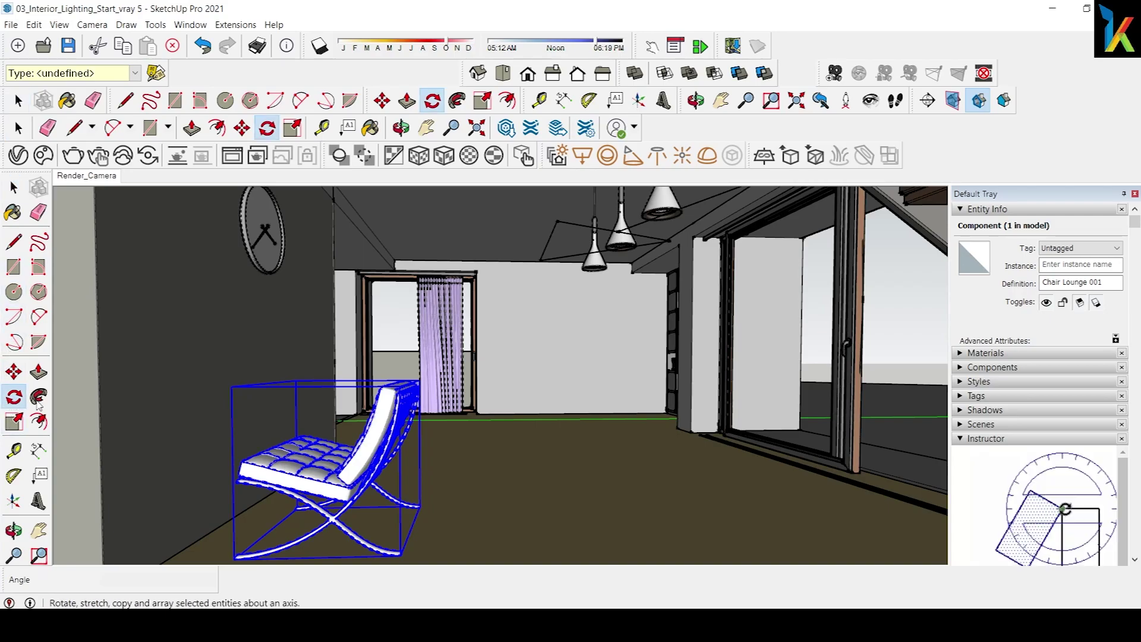
{"action": "left_click", "coordinate": [369, 529]}
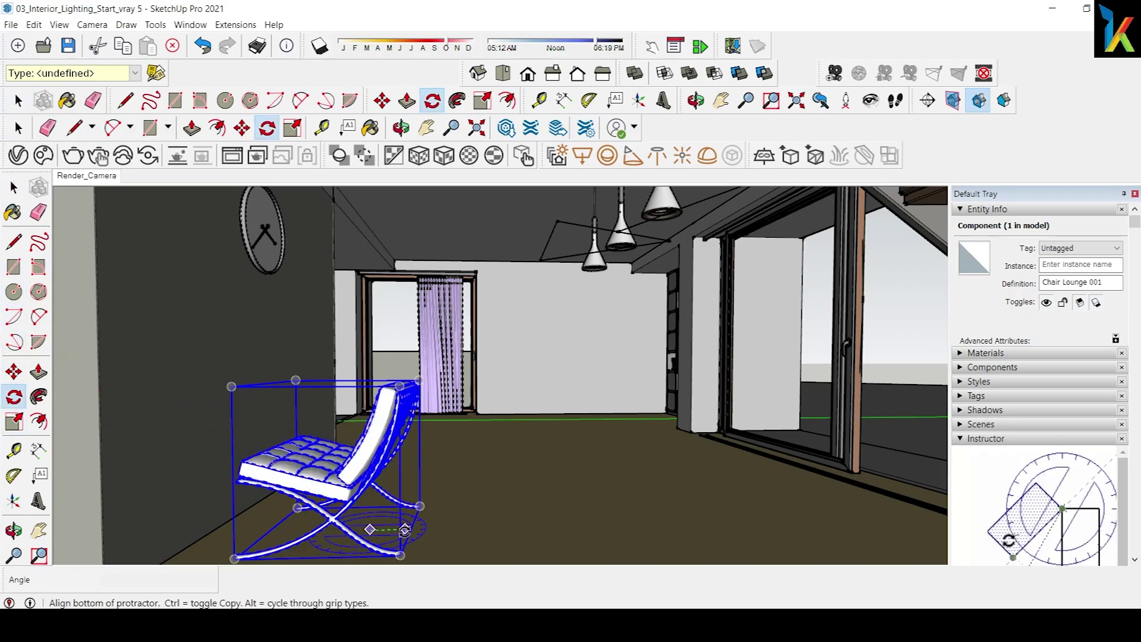
{"action": "left_click", "coordinate": [405, 530]}
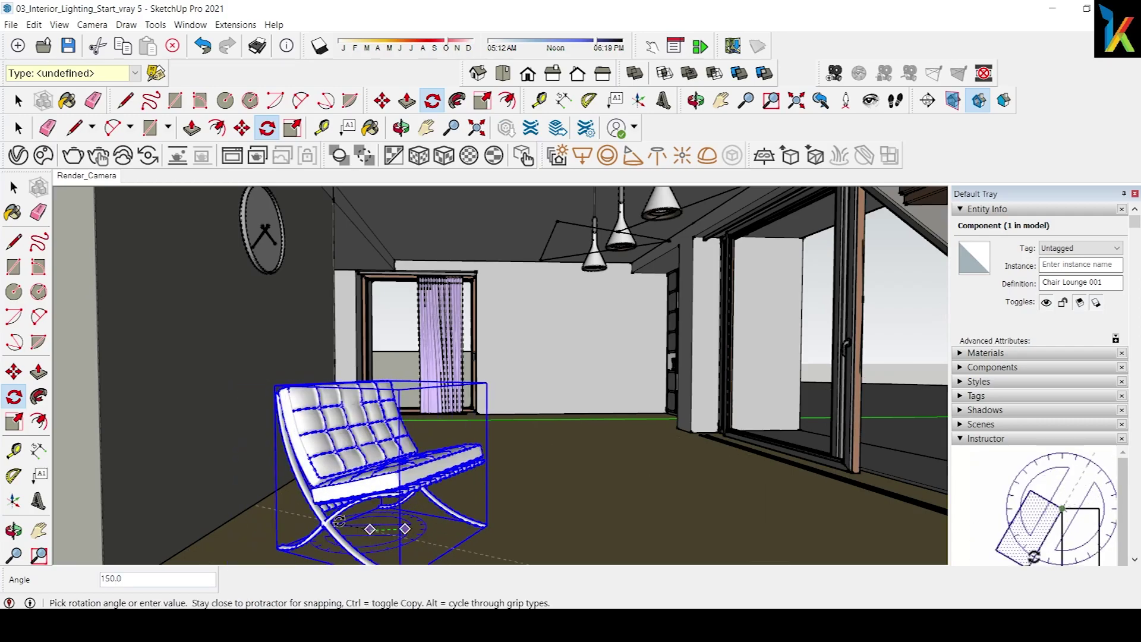
{"action": "left_click", "coordinate": [340, 522]}
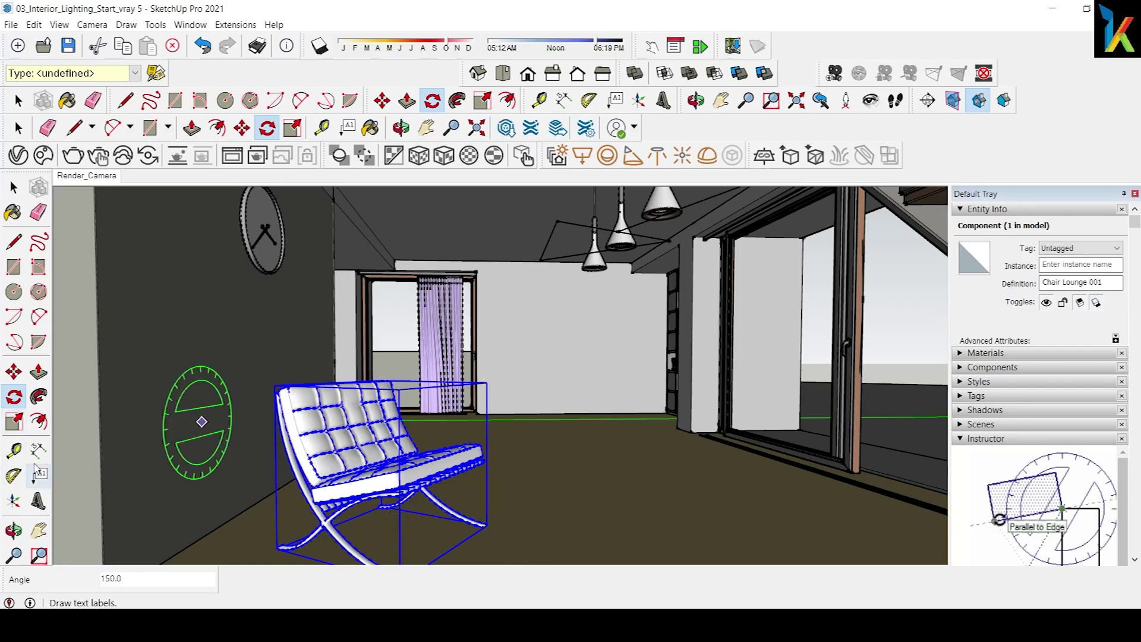
{"action": "key", "text": "m"}
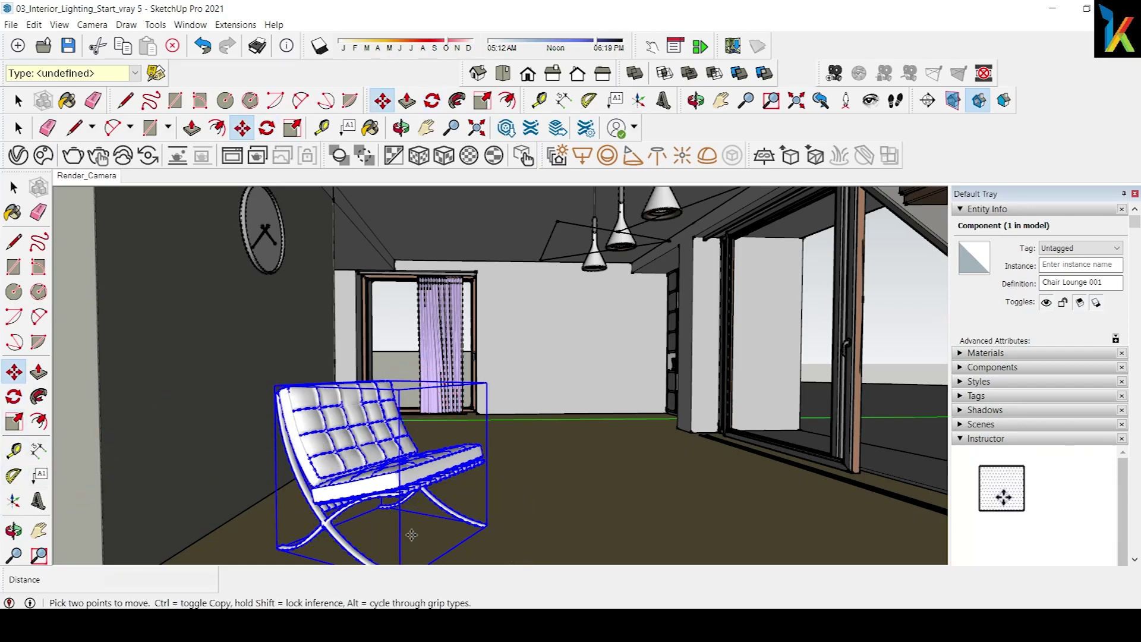
{"action": "left_click", "coordinate": [450, 549]}
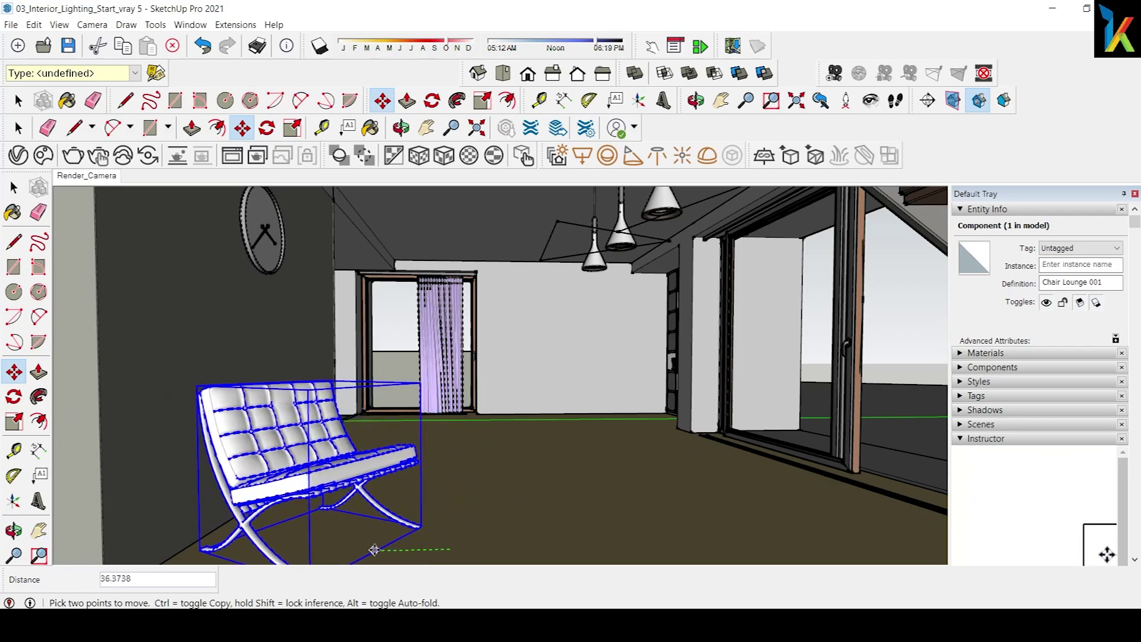
{"action": "left_click", "coordinate": [391, 551]}
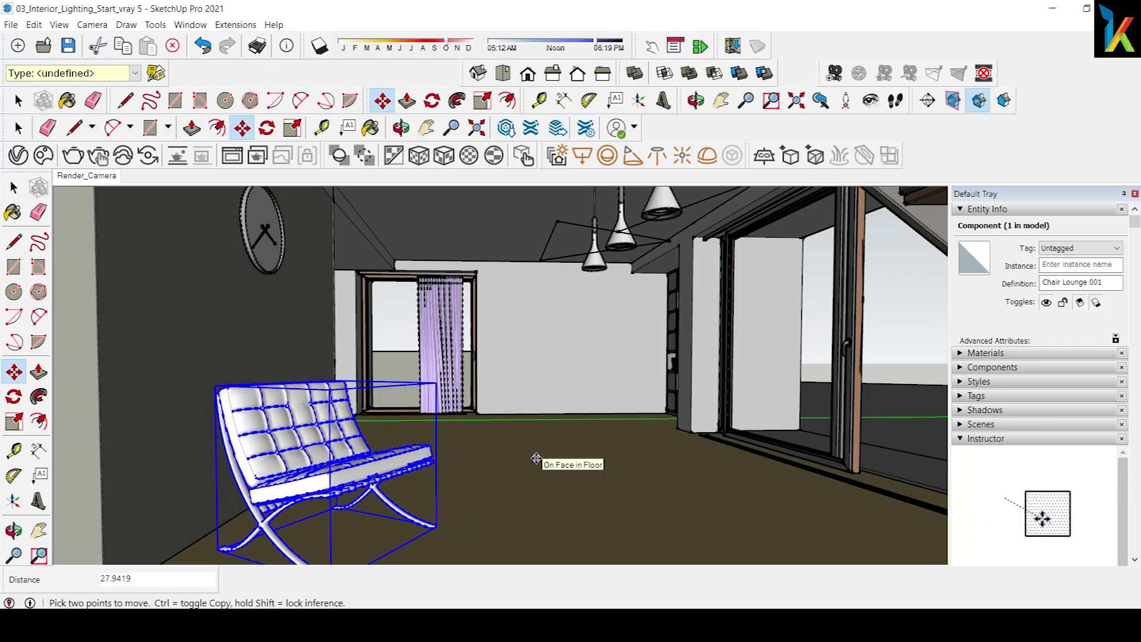
{"action": "mouse_move", "coordinate": [472, 475]}
{"action": "middle_mouse_down"}
{"action": "mouse_move", "coordinate": [351, 470]}
{"action": "mouse_move", "coordinate": [381, 464]}
{"action": "middle_mouse_up"}
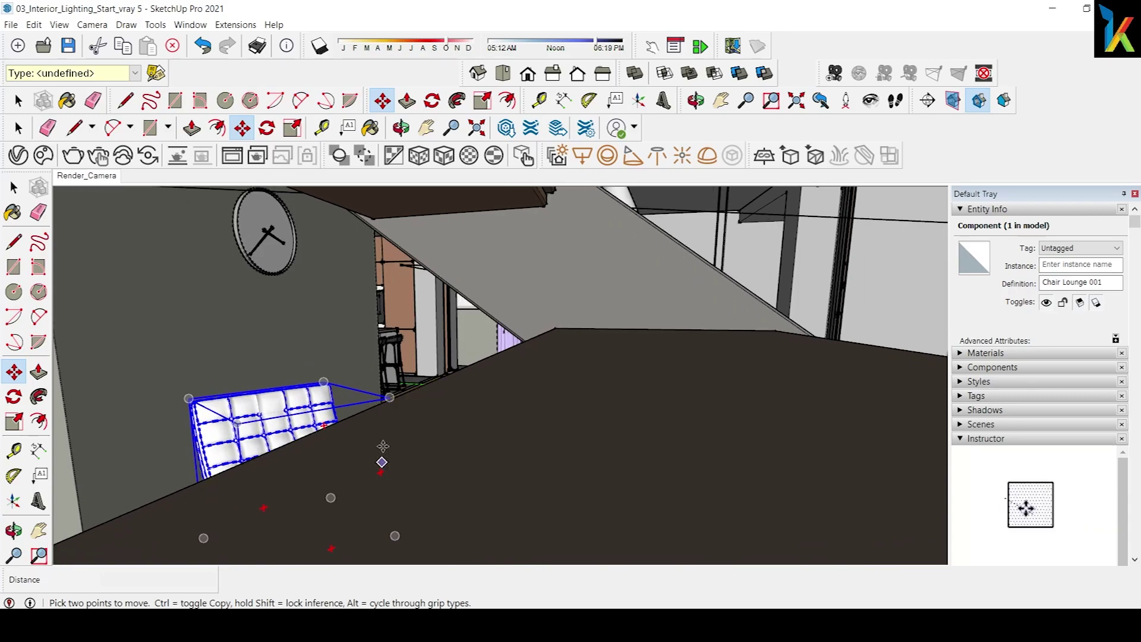
Step: Copy the lounge chair with Move+Ctrl, placing the copy beside the first one
{"action": "scroll", "coordinate": [380, 455], "scroll_direction": "down", "scroll_amount": 2}
{"action": "scroll", "coordinate": [375, 433], "scroll_direction": "down", "scroll_amount": 2}
{"action": "key", "text": "z"}
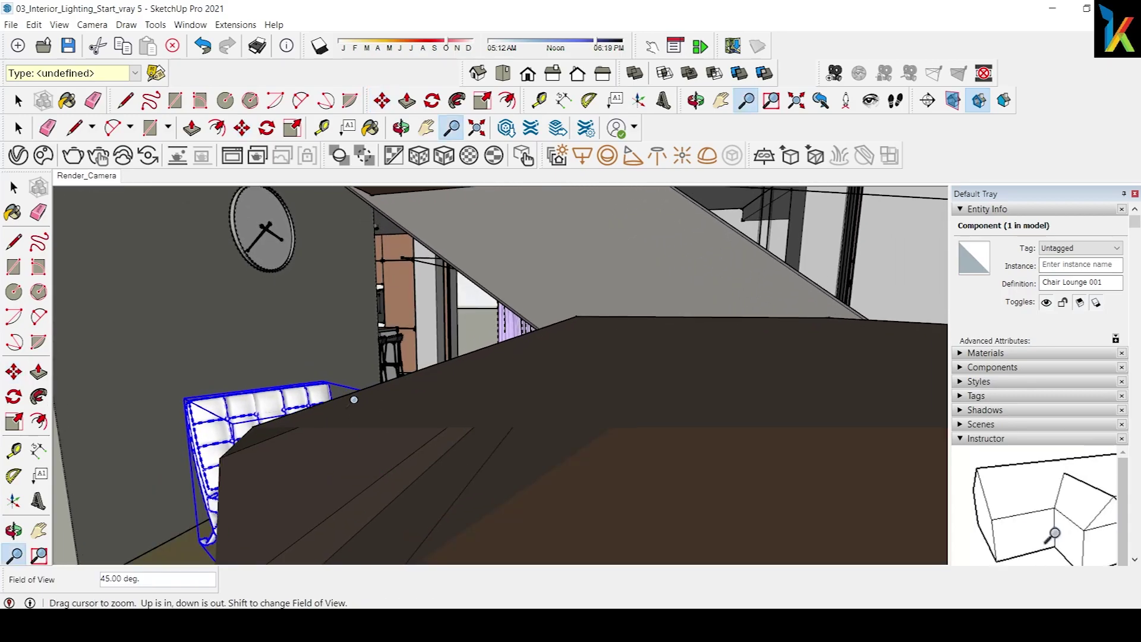
{"action": "left_click_drag", "start_coordinate": [374, 428], "coordinate": [356, 473]}
{"action": "middle_click_drag", "start_coordinate": [355, 473], "coordinate": [340, 470]}
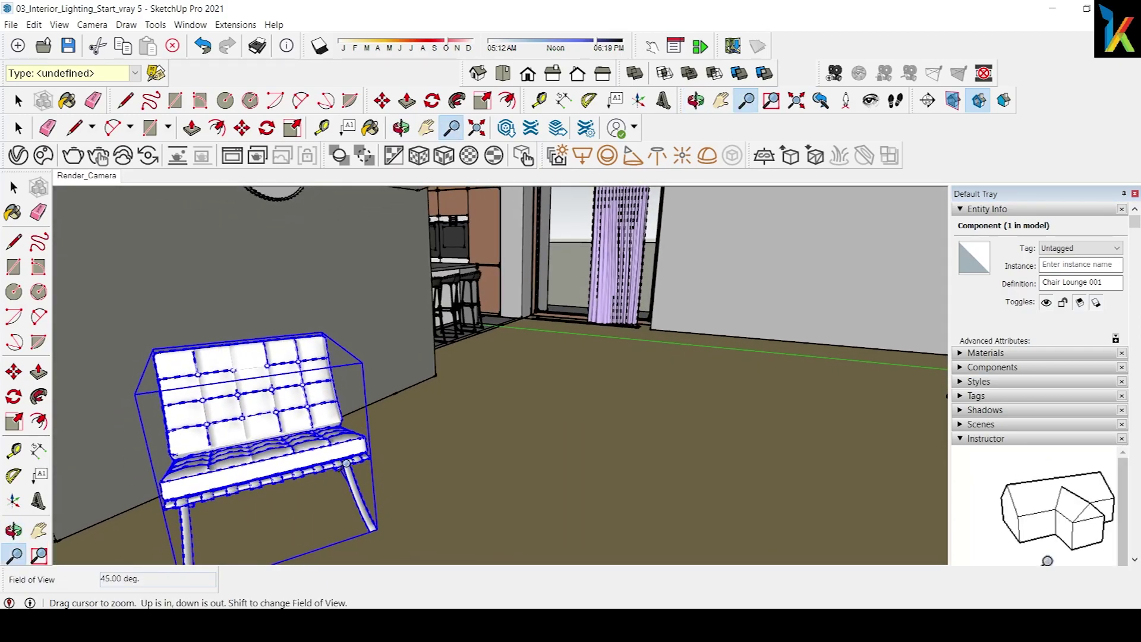
{"action": "key", "text": "m"}
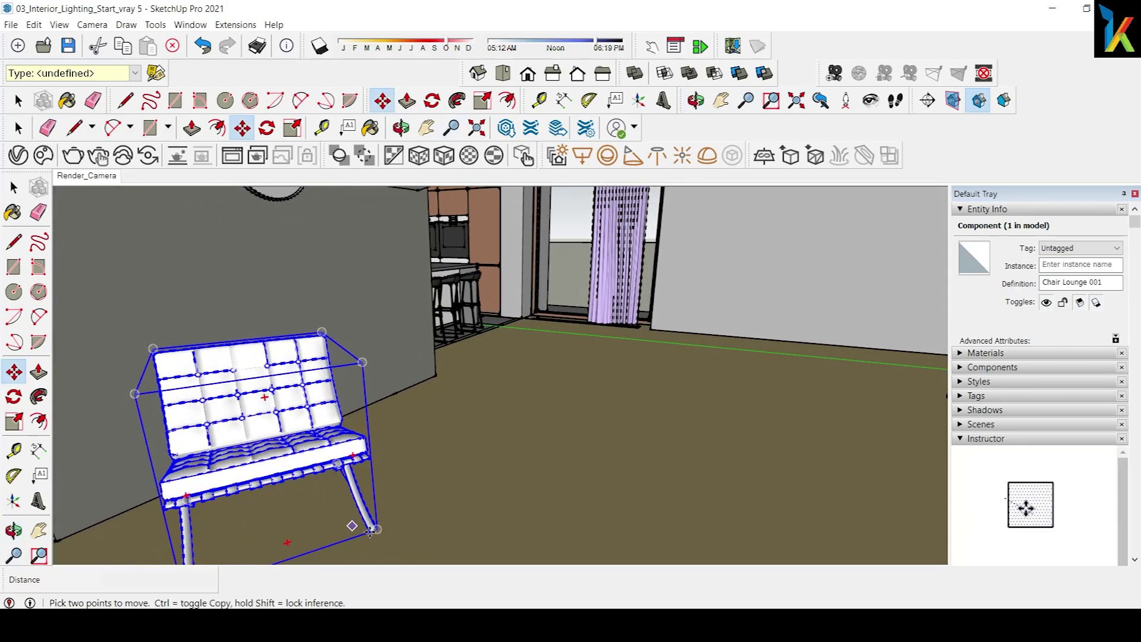
{"action": "left_click", "coordinate": [377, 529]}
{"action": "key", "text": "ctrl"}
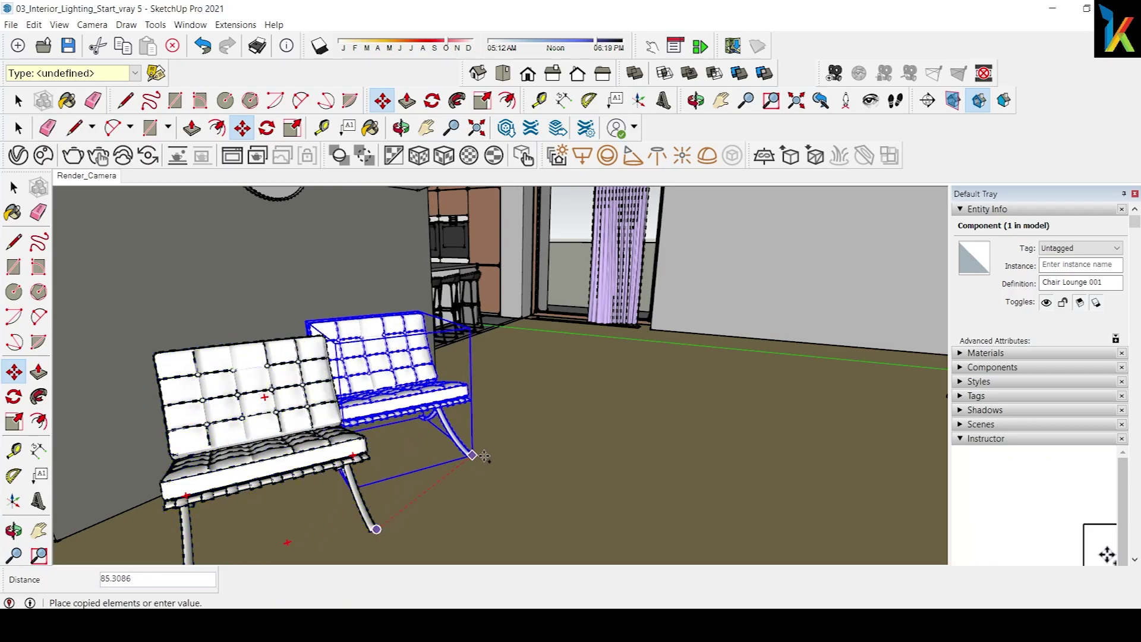
{"action": "left_click", "coordinate": [509, 445]}
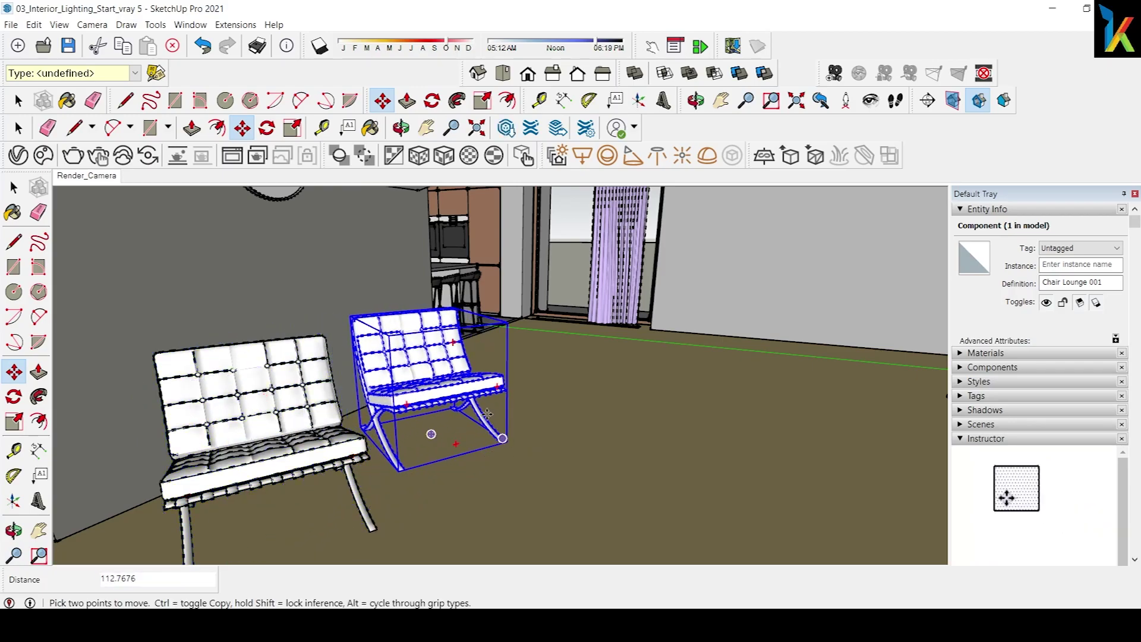
Step: Rotate the copied chair to a new angle and return to the Render_Camera view
{"action": "key", "text": "q"}
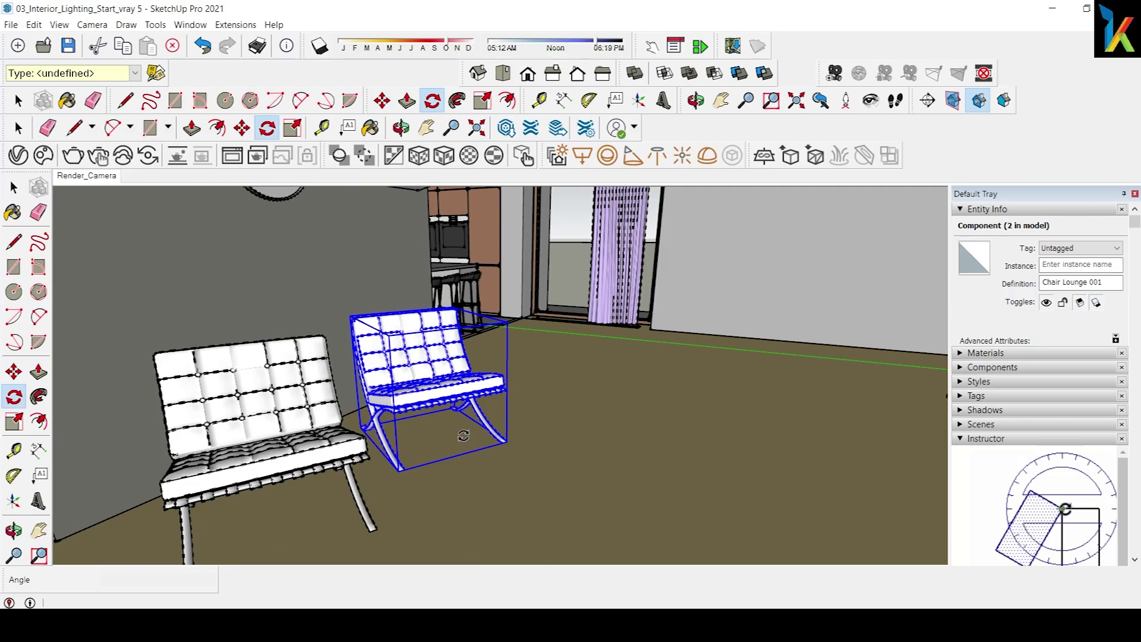
{"action": "left_click", "coordinate": [444, 441]}
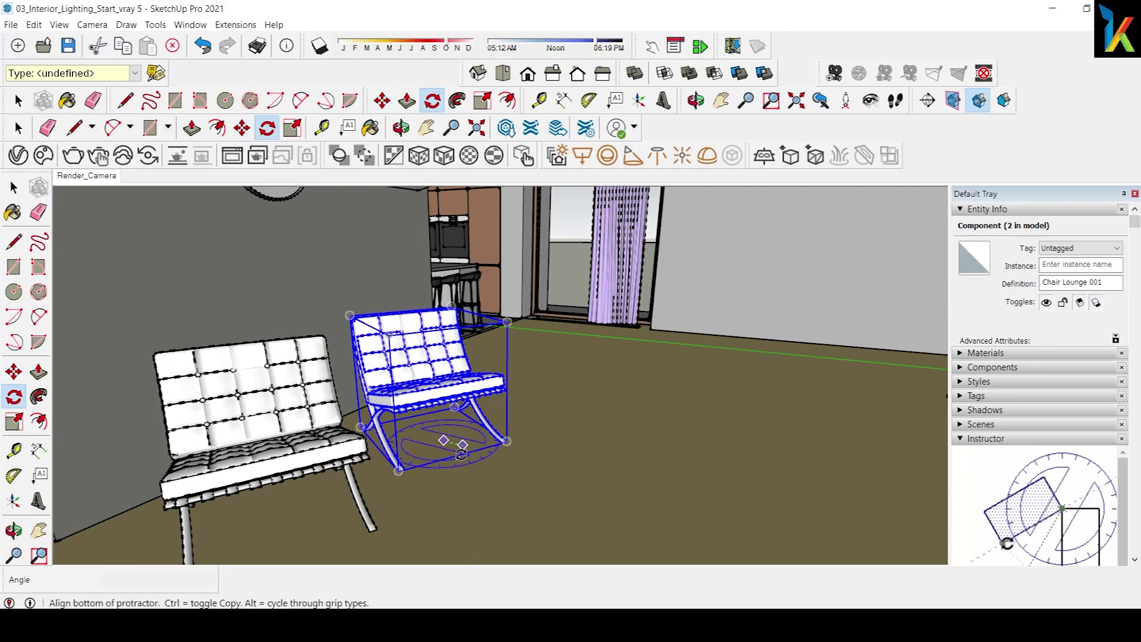
{"action": "left_click", "coordinate": [462, 455]}
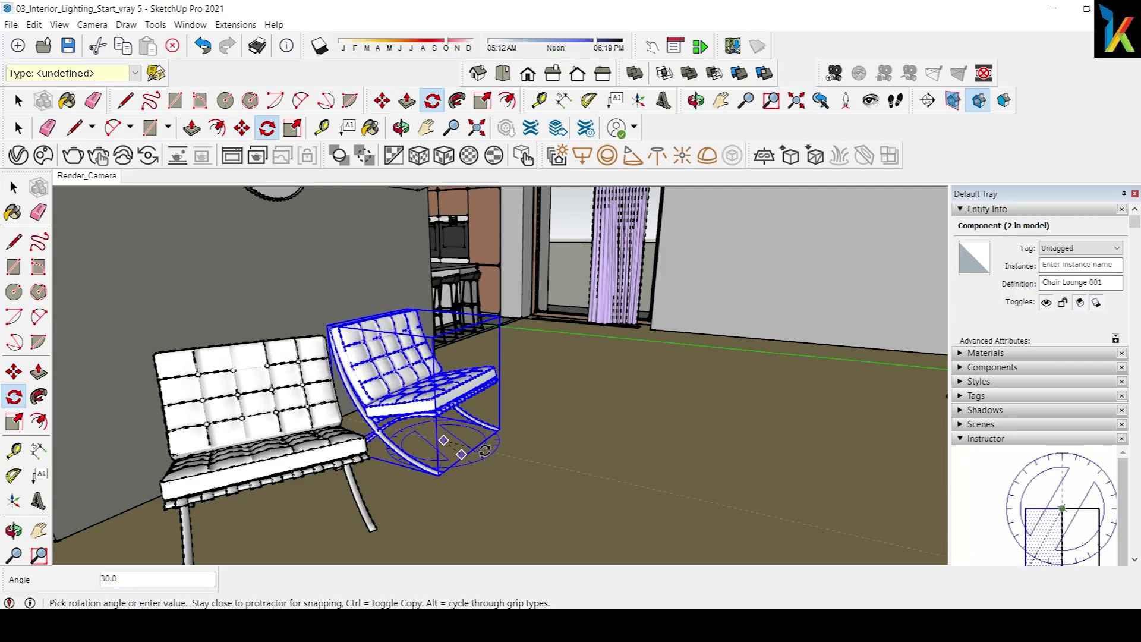
{"action": "left_click", "coordinate": [479, 452]}
{"action": "mouse_move", "coordinate": [469, 455]}
{"action": "middle_mouse_down"}
{"action": "mouse_move", "coordinate": [346, 484]}
{"action": "mouse_move", "coordinate": [509, 464]}
{"action": "middle_mouse_up"}
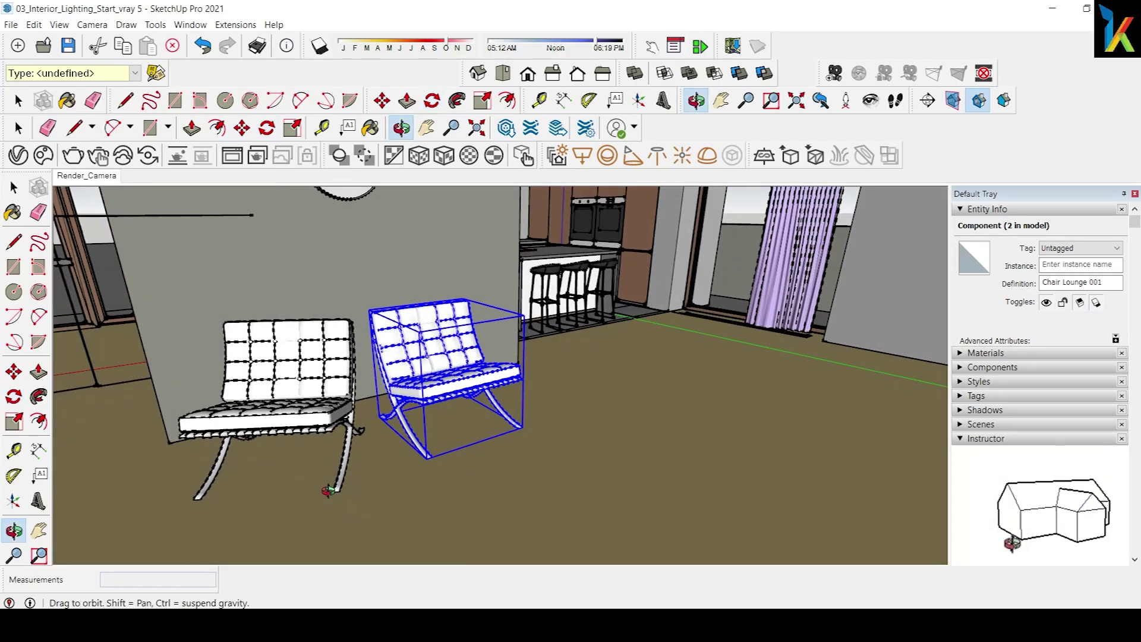
{"action": "key", "text": "q"}
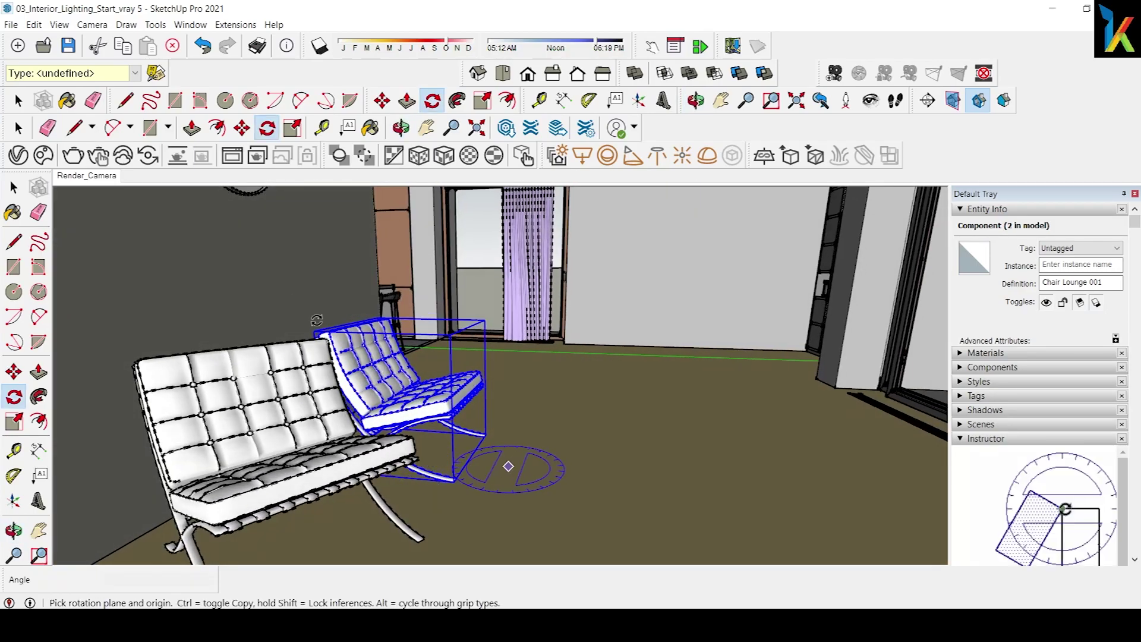
{"action": "left_click", "coordinate": [91, 177]}
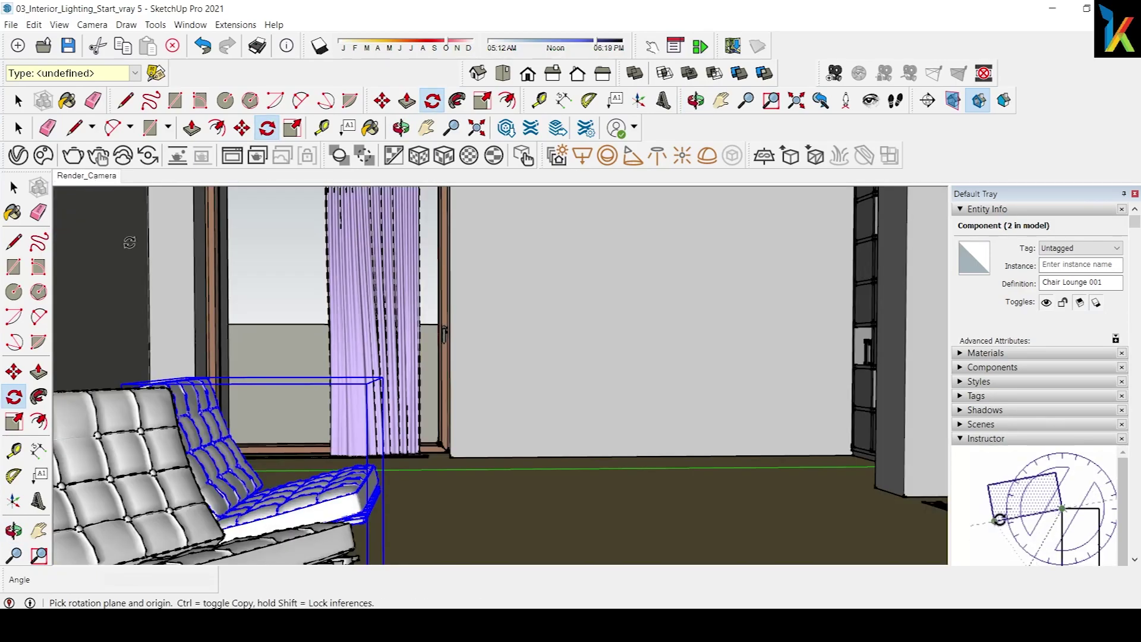
{"action": "mouse_move", "coordinate": [494, 513]}
{"action": "middle_mouse_down"}
{"action": "mouse_move", "coordinate": [388, 553]}
{"action": "mouse_move", "coordinate": [408, 462]}
{"action": "mouse_move", "coordinate": [534, 422]}
{"action": "middle_mouse_up"}
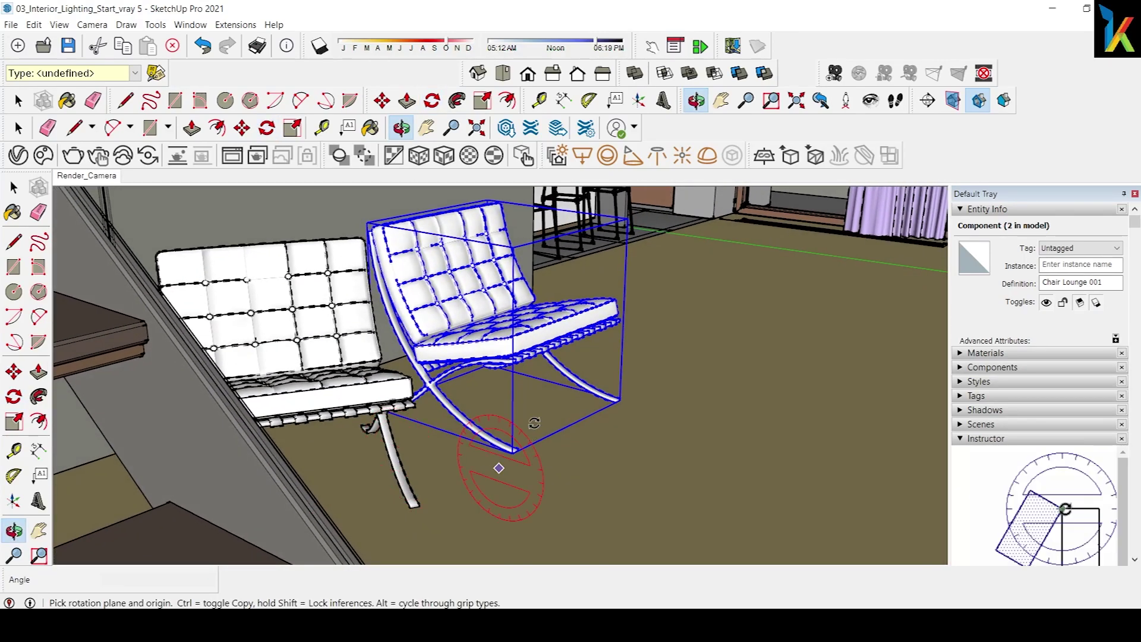
Step: Slide the copy along the green axis beside the first chair; open the V-Ray Asset Editor
{"action": "key", "text": "m"}
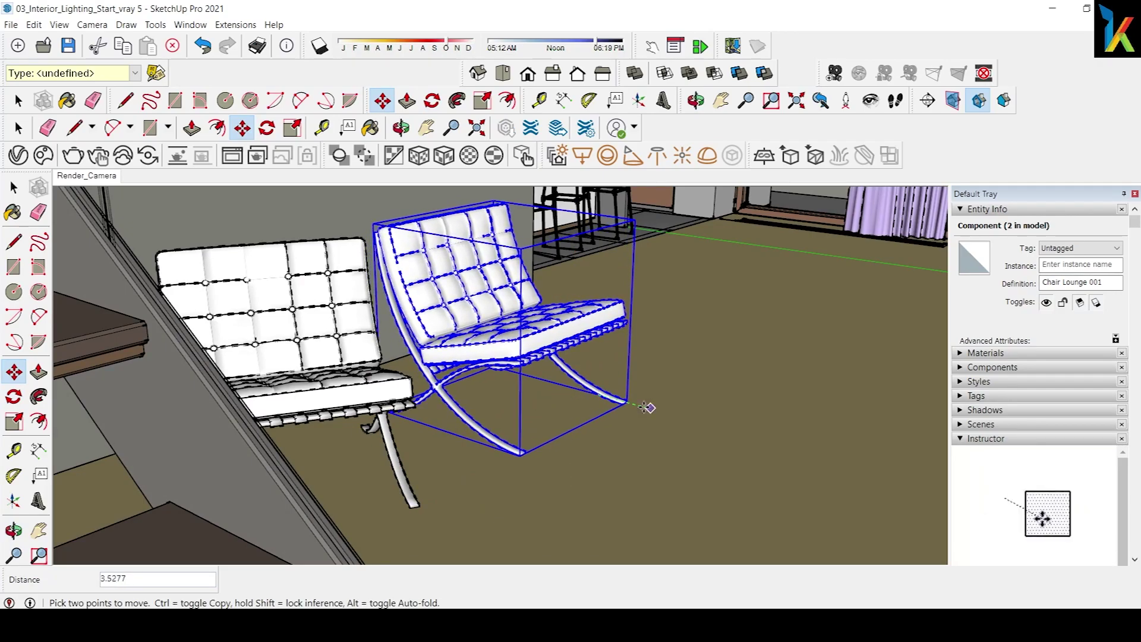
{"action": "left_click", "coordinate": [469, 410]}
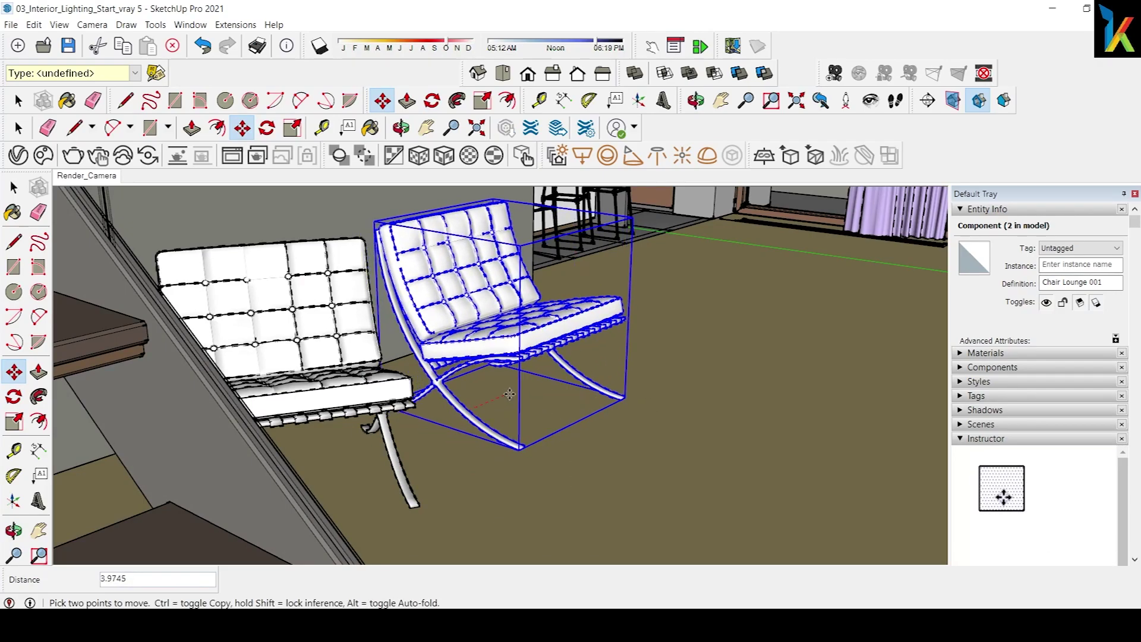
{"action": "mouse_move", "coordinate": [603, 446]}
{"action": "middle_mouse_down"}
{"action": "mouse_move", "coordinate": [608, 428]}
{"action": "mouse_move", "coordinate": [736, 388]}
{"action": "middle_mouse_up"}
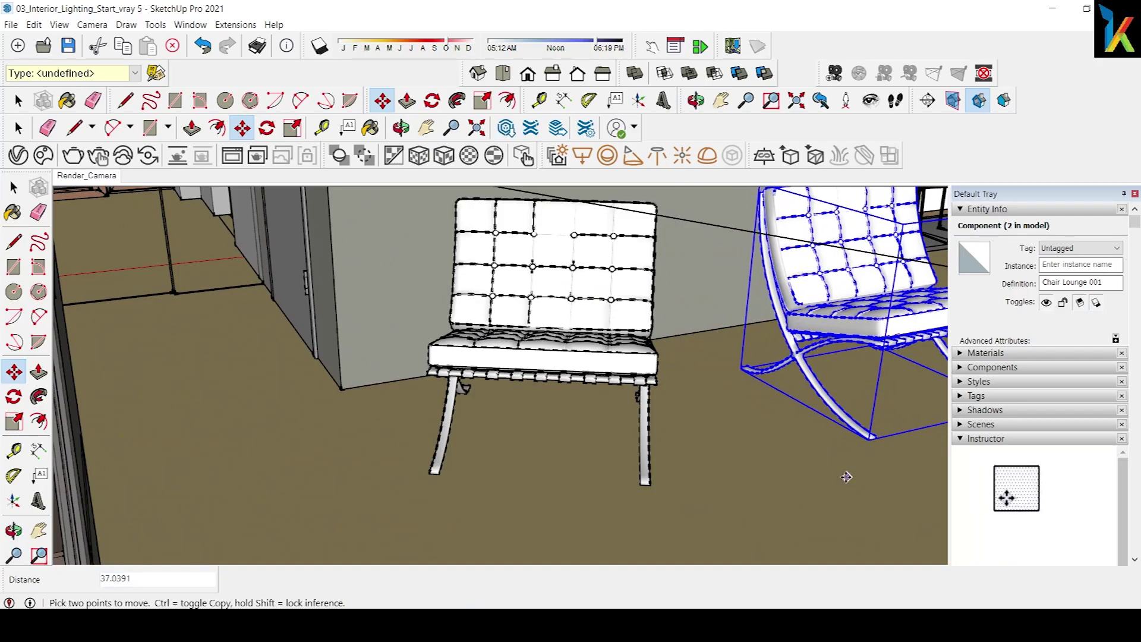
{"action": "mouse_move", "coordinate": [849, 474]}
{"action": "middle_mouse_down"}
{"action": "mouse_move", "coordinate": [546, 477]}
{"action": "mouse_move", "coordinate": [618, 458]}
{"action": "middle_mouse_up"}
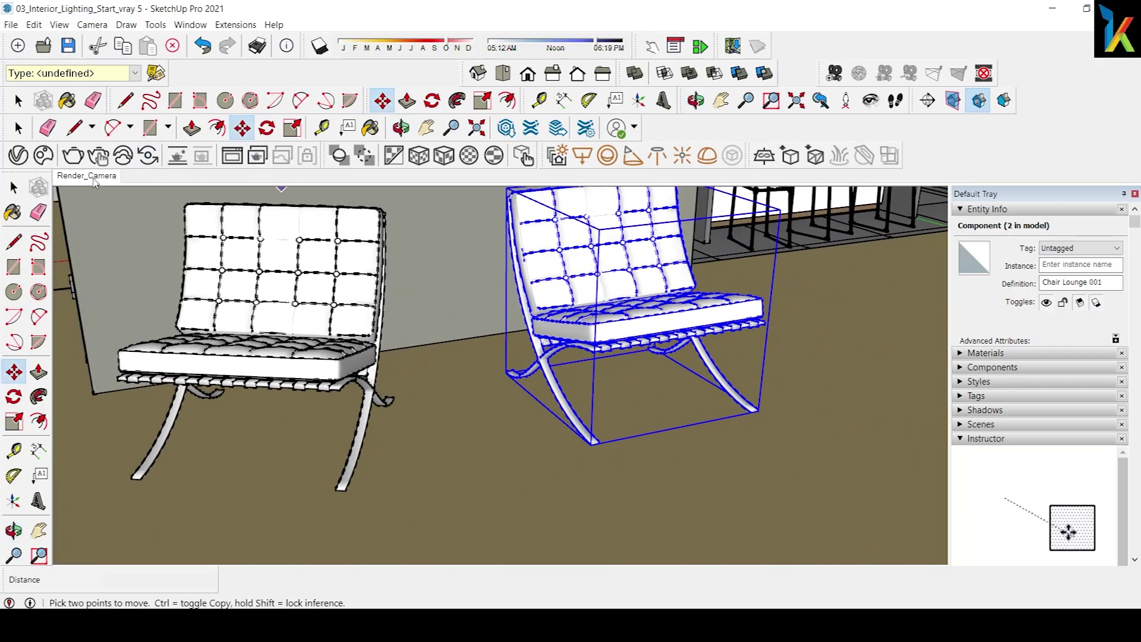
{"action": "left_click", "coordinate": [94, 179]}
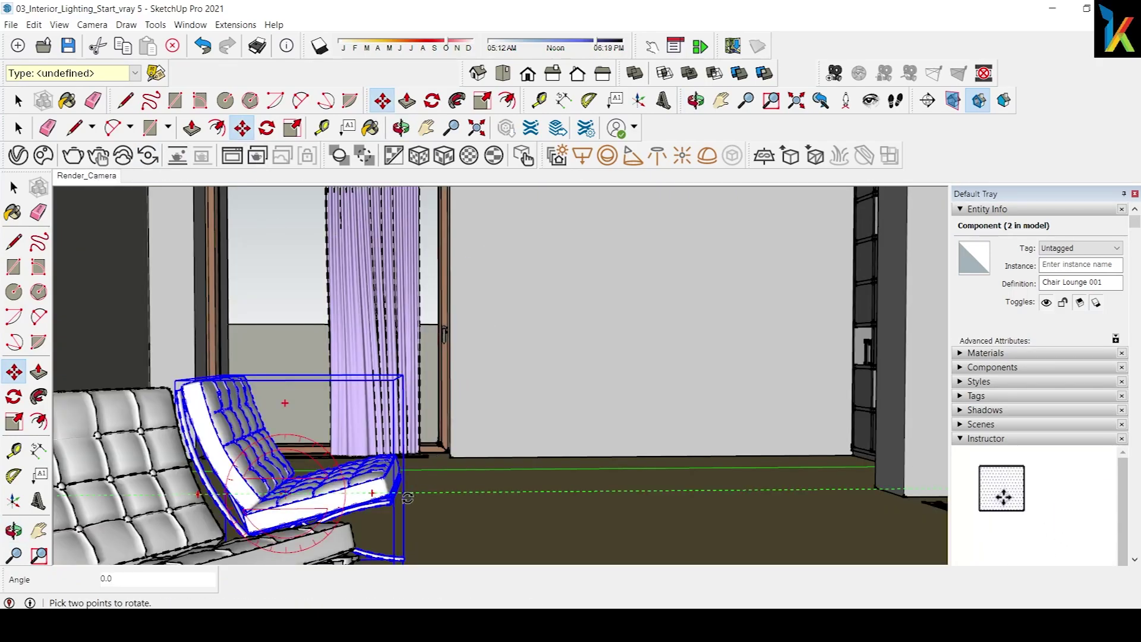
{"action": "left_click", "coordinate": [403, 557]}
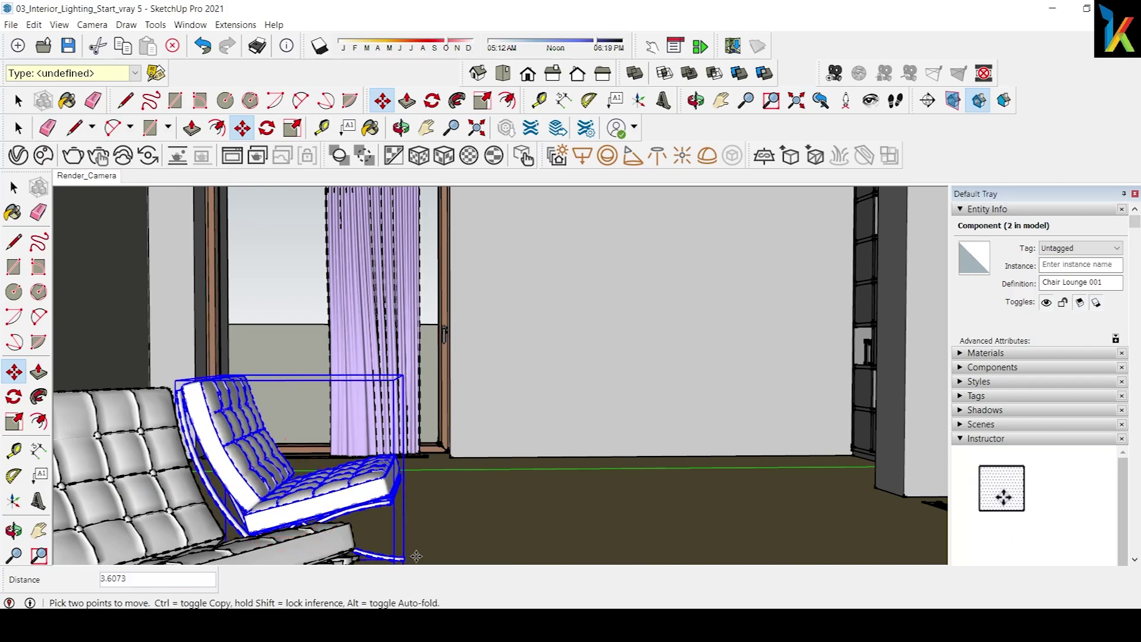
{"action": "left_click", "coordinate": [432, 559]}
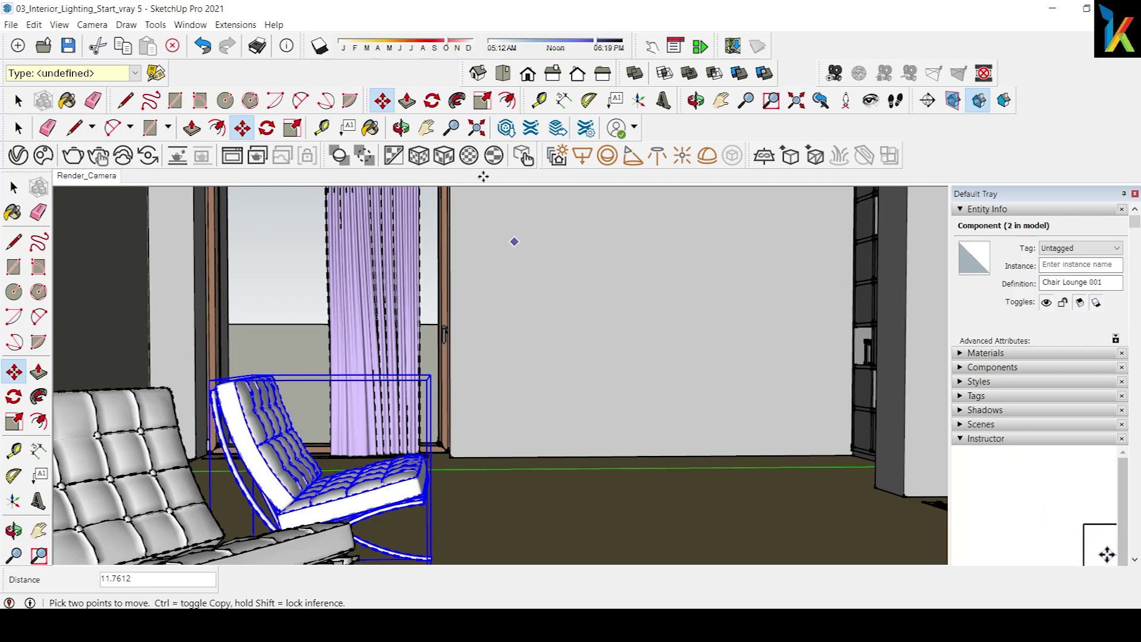
{"action": "left_click", "coordinate": [18, 155]}
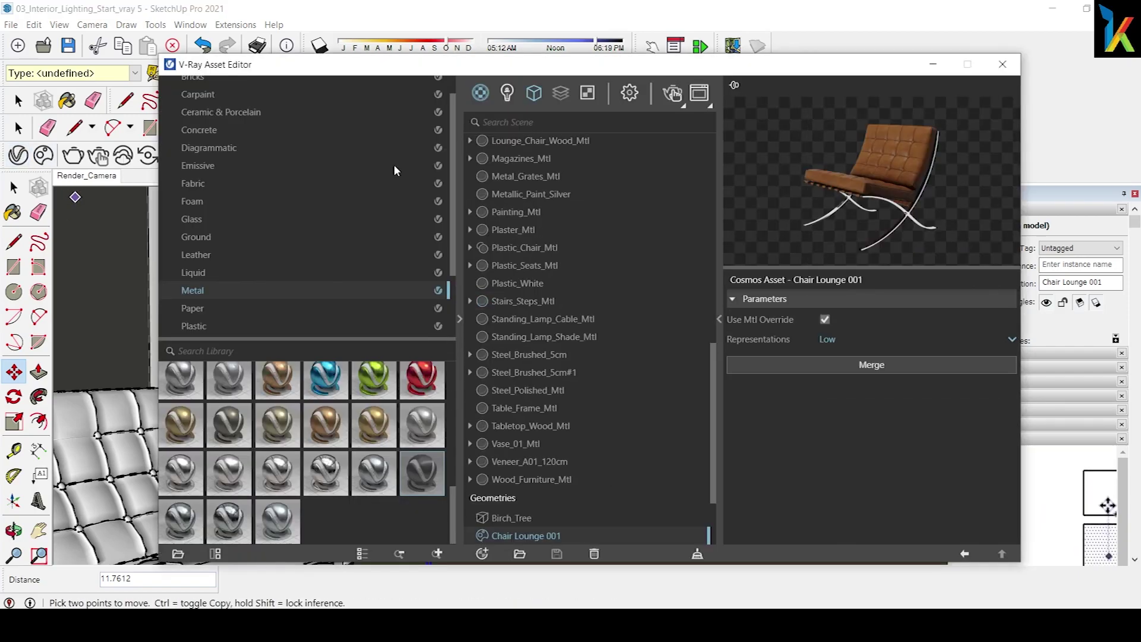
Step: Enable Safe Frame in Render Settings, then close the Asset Editor
{"action": "left_click", "coordinate": [629, 93]}
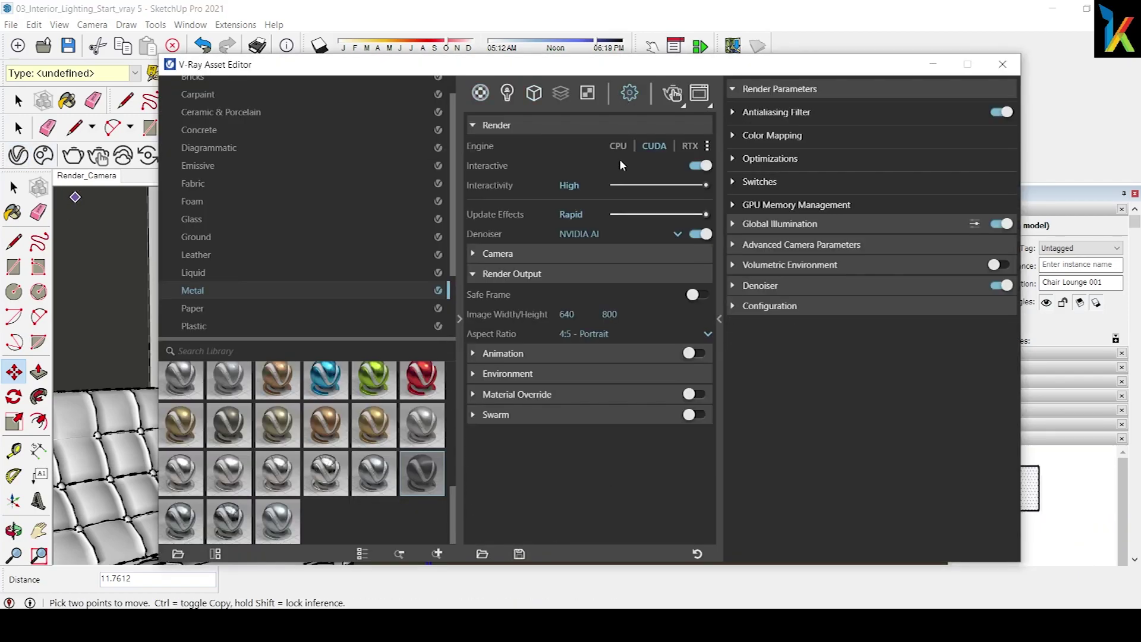
{"action": "left_click", "coordinate": [695, 296]}
{"action": "left_click", "coordinate": [1003, 64]}
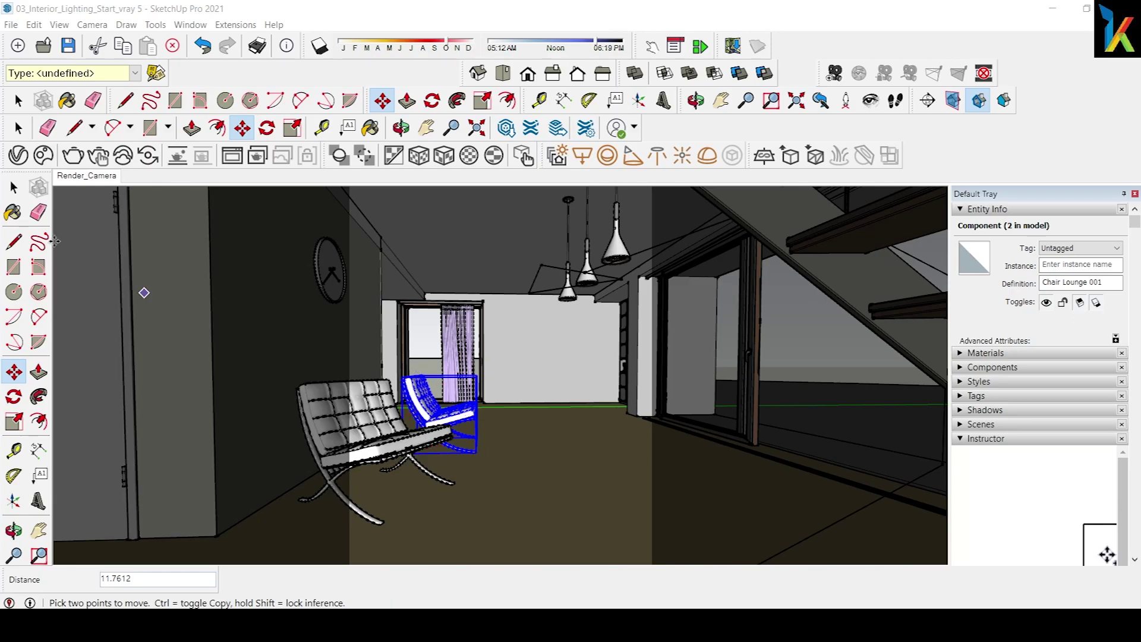
Step: Set the camera field of view to 35° after trying 30 and 45, and bring up Chaos Cosmos
{"action": "key", "text": "space"}
{"action": "key", "text": "z"}
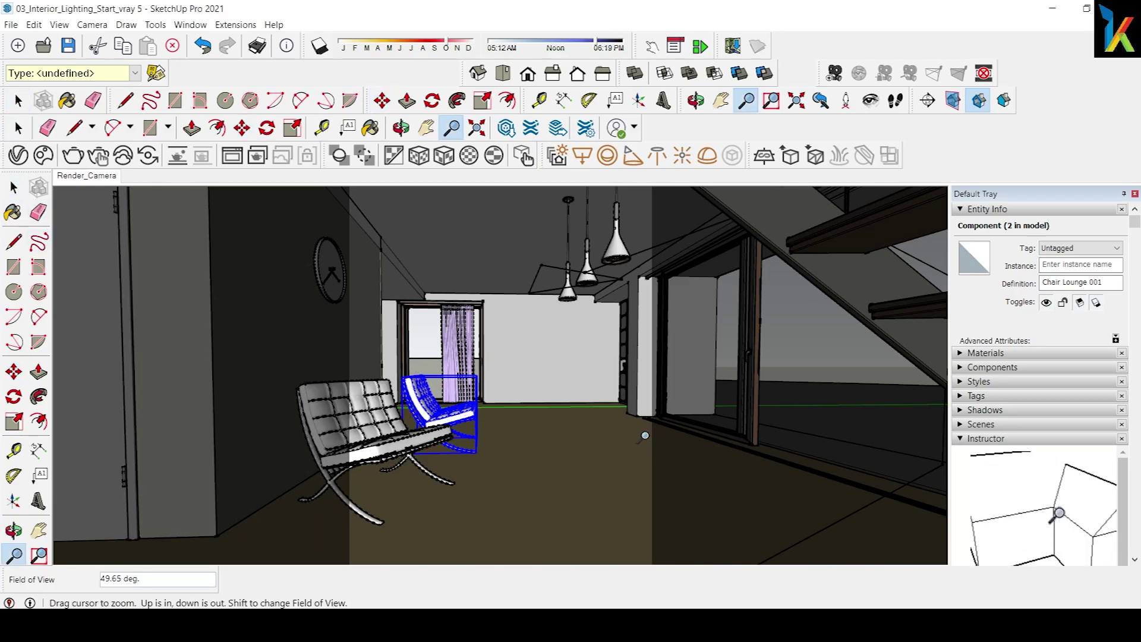
{"action": "type", "text": "45"}
{"action": "key", "text": "Return"}
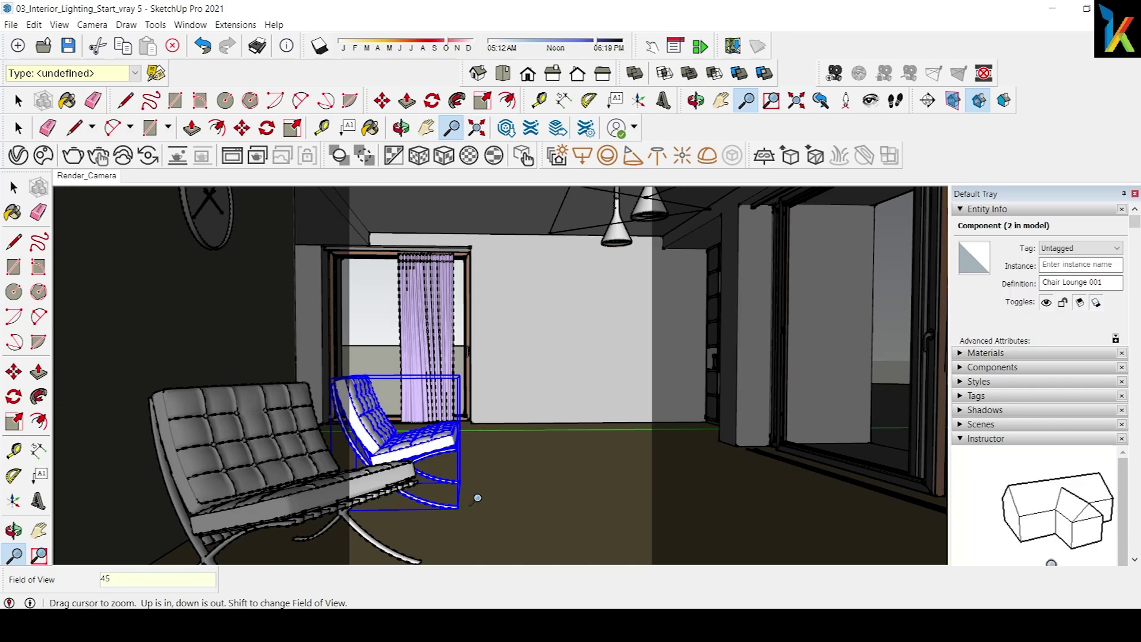
{"action": "key", "text": "Return"}
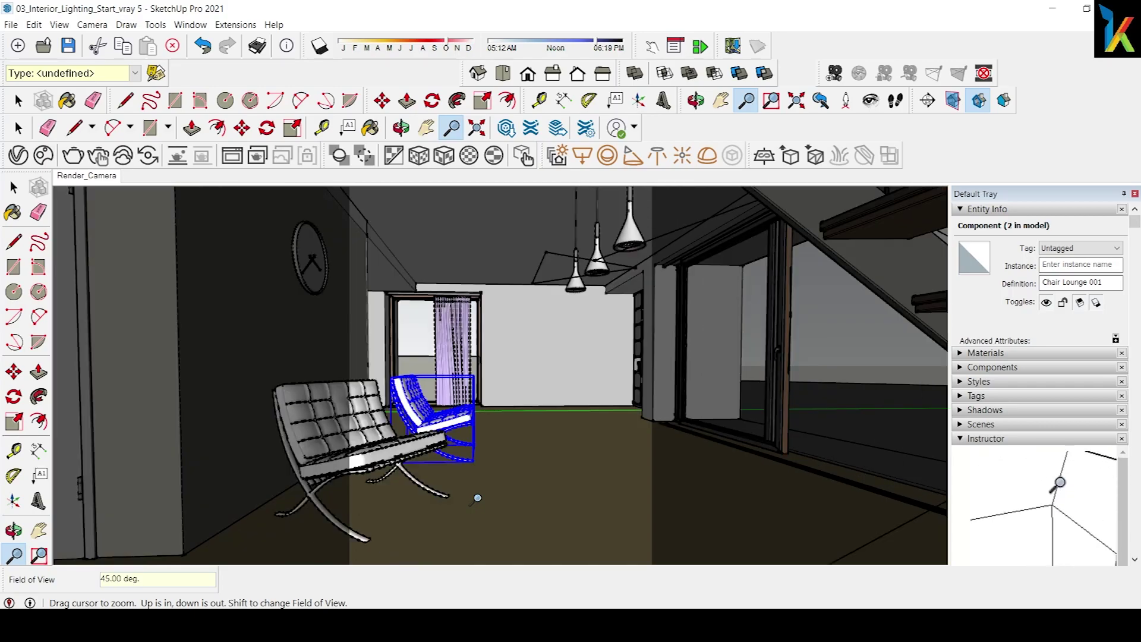
{"action": "scroll", "coordinate": [477, 499], "scroll_direction": "up", "scroll_amount": 2}
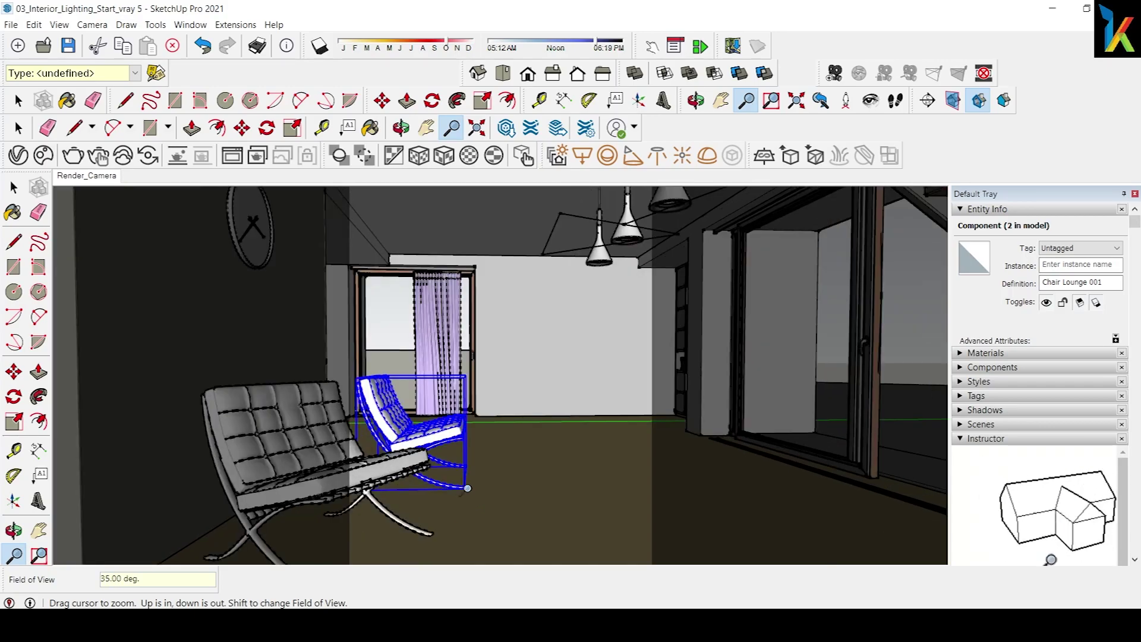
{"action": "left_click", "coordinate": [13, 188]}
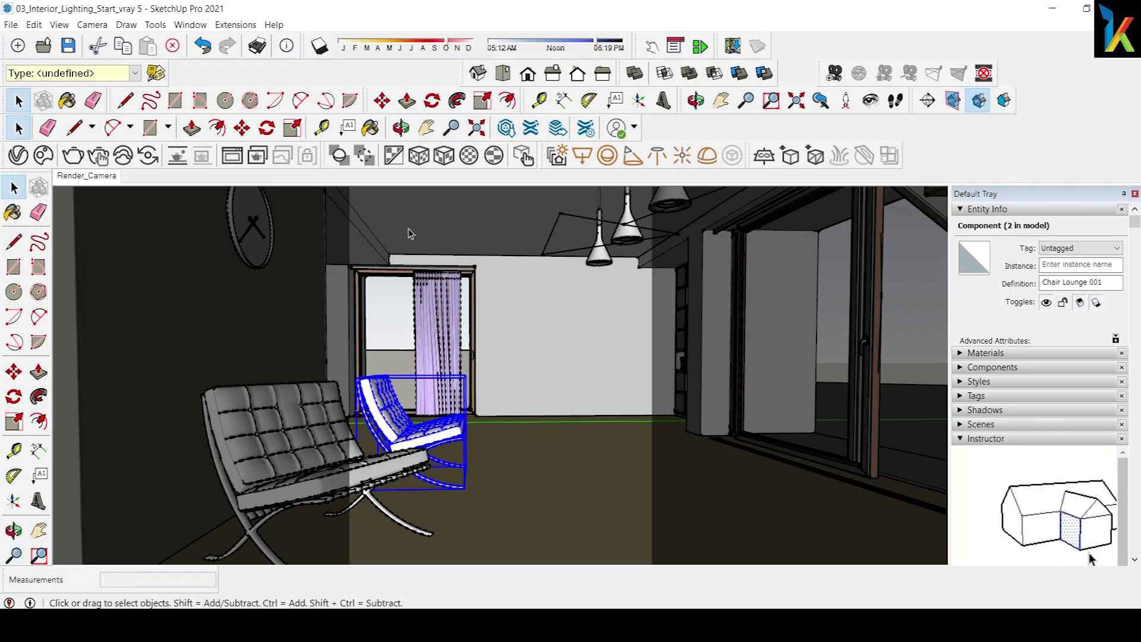
{"action": "left_click", "coordinate": [43, 156]}
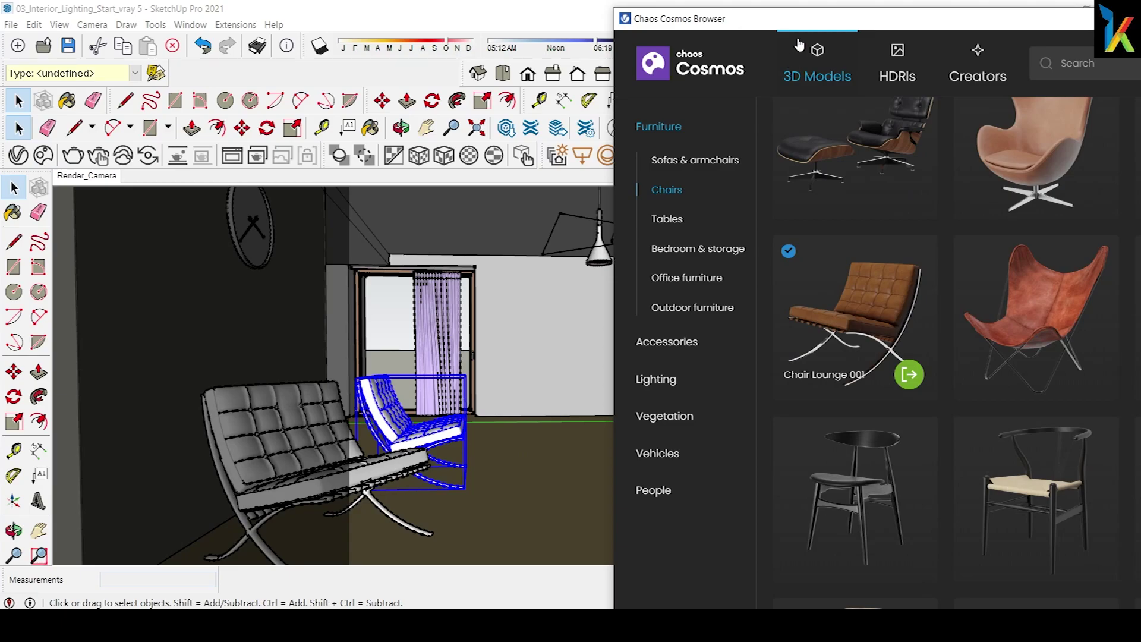
Step: Download Table Dining 002 from the Cosmos Furniture > Tables category and move the browser aside
{"action": "left_click_drag", "start_coordinate": [798, 27], "coordinate": [450, 25]}
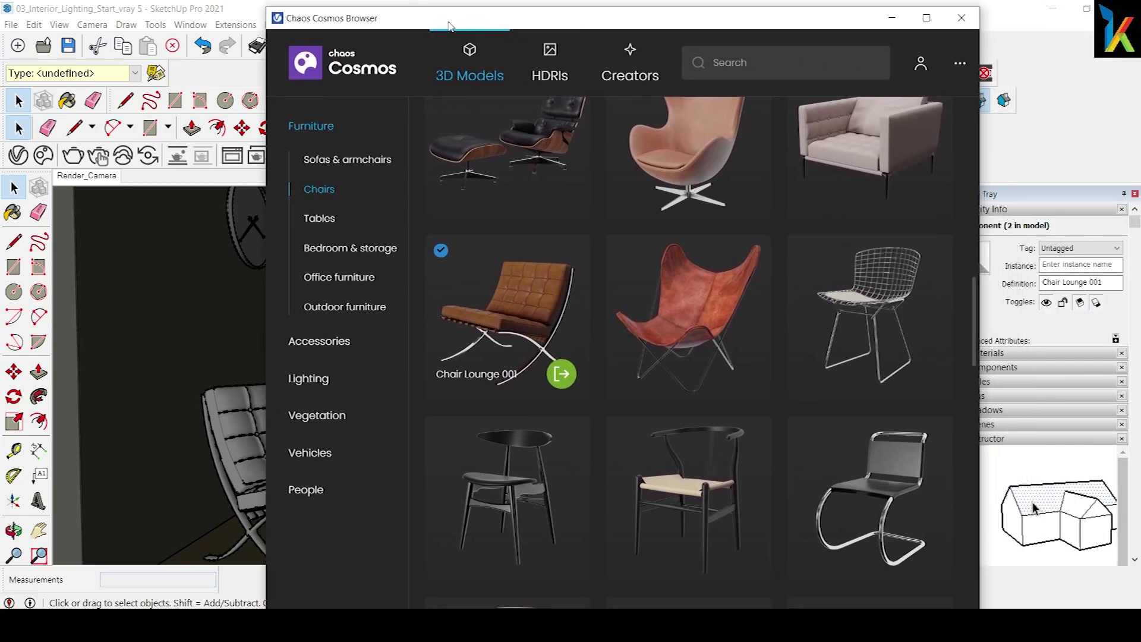
{"action": "left_click", "coordinate": [319, 218]}
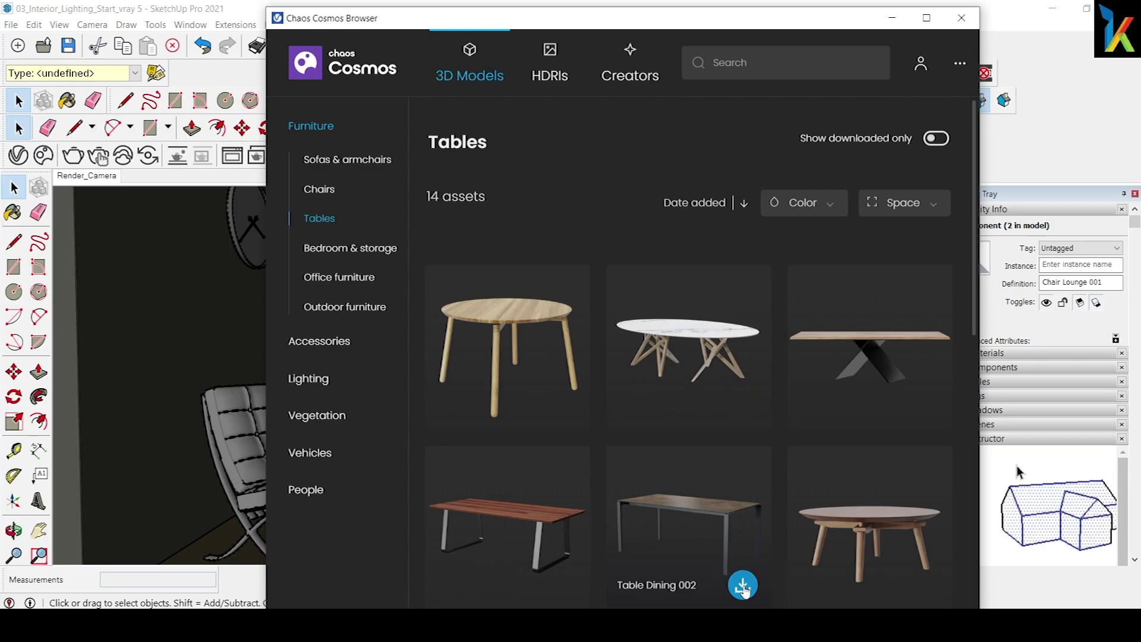
{"action": "left_click", "coordinate": [743, 588]}
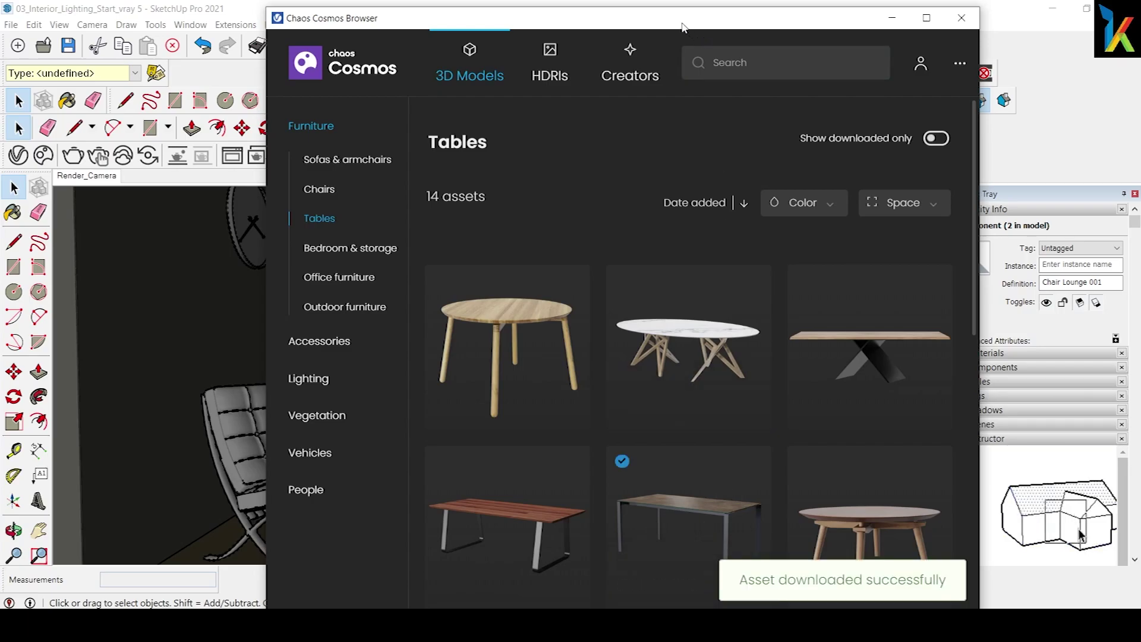
{"action": "left_click_drag", "start_coordinate": [683, 27], "coordinate": [1140, 27]}
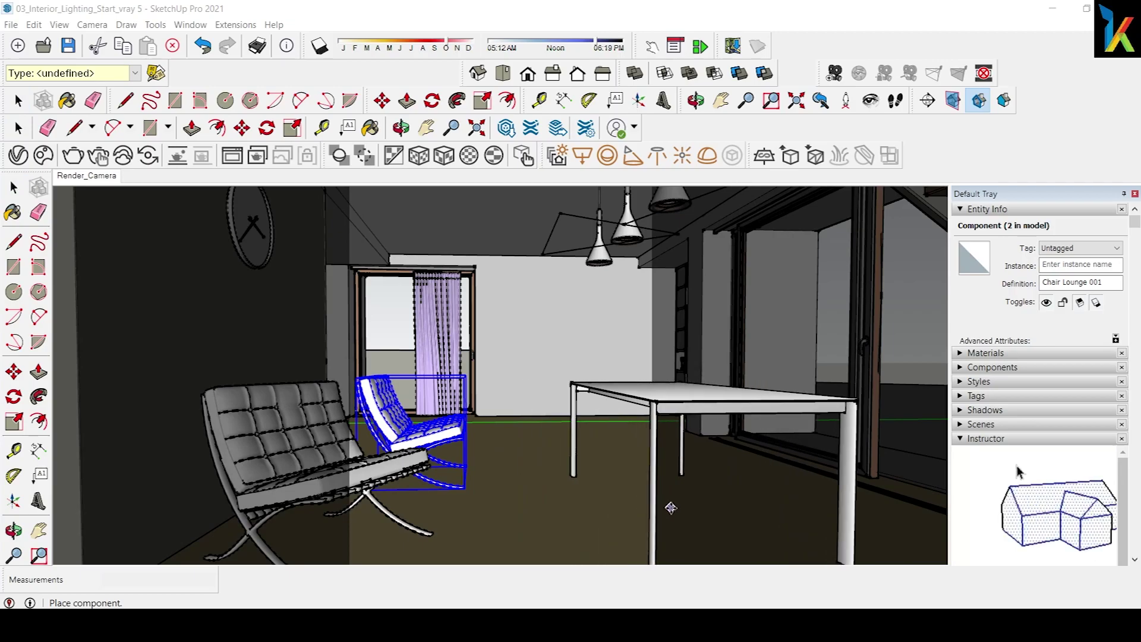
Step: Place Table Dining 002 on the floor by the back wall
{"action": "left_click", "coordinate": [539, 429]}
{"action": "scroll", "coordinate": [539, 430], "scroll_direction": "up", "scroll_amount": 5}
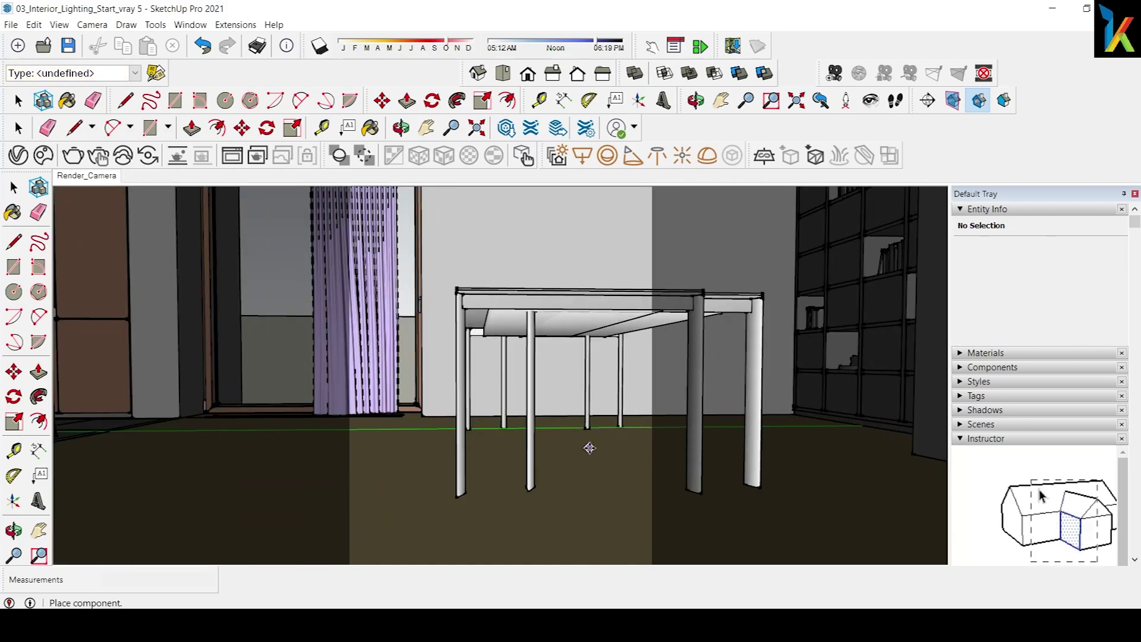
{"action": "mouse_move", "coordinate": [559, 410]}
{"action": "middle_mouse_down"}
{"action": "mouse_move", "coordinate": [586, 446]}
{"action": "mouse_move", "coordinate": [576, 472]}
{"action": "mouse_move", "coordinate": [440, 434]}
{"action": "middle_mouse_up"}
{"action": "scroll", "coordinate": [511, 428], "scroll_direction": "down", "scroll_amount": 3}
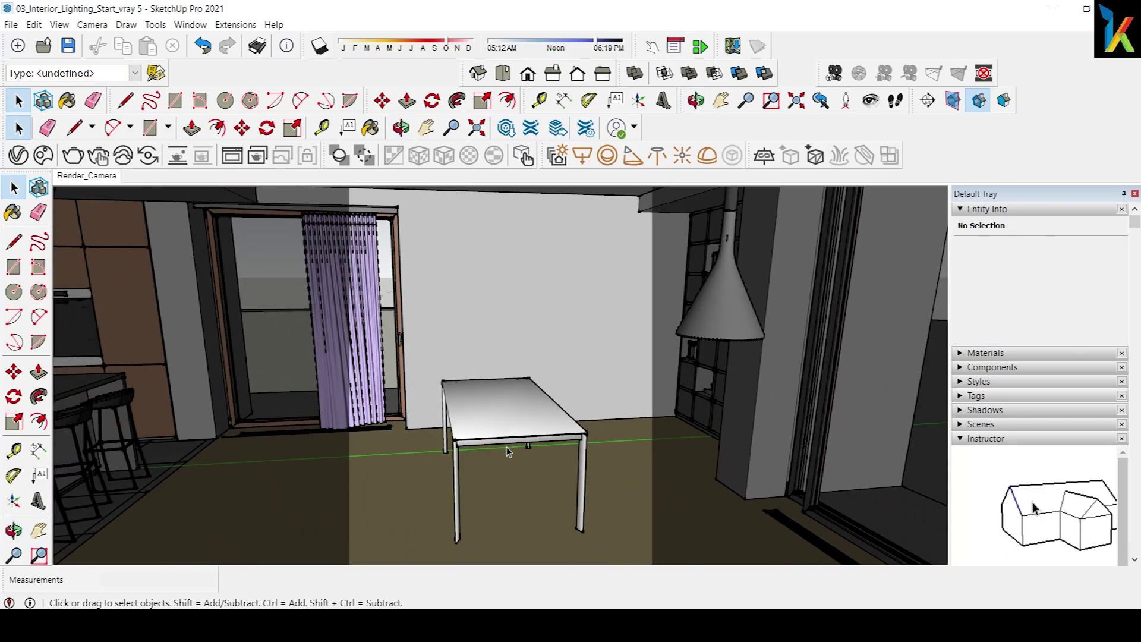
{"action": "scroll", "coordinate": [507, 447], "scroll_direction": "down", "scroll_amount": 2}
Step: Rotate the dining table 90 degrees
{"action": "key", "text": "q"}
{"action": "left_click", "coordinate": [501, 470]}
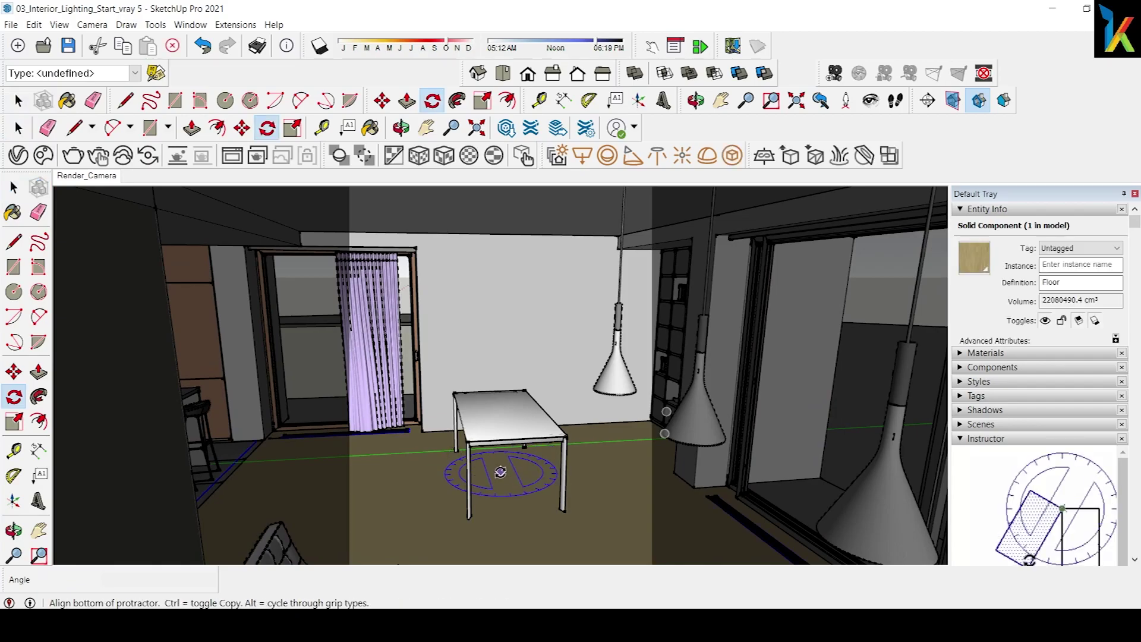
{"action": "left_click", "coordinate": [505, 481]}
{"action": "key", "text": "space"}
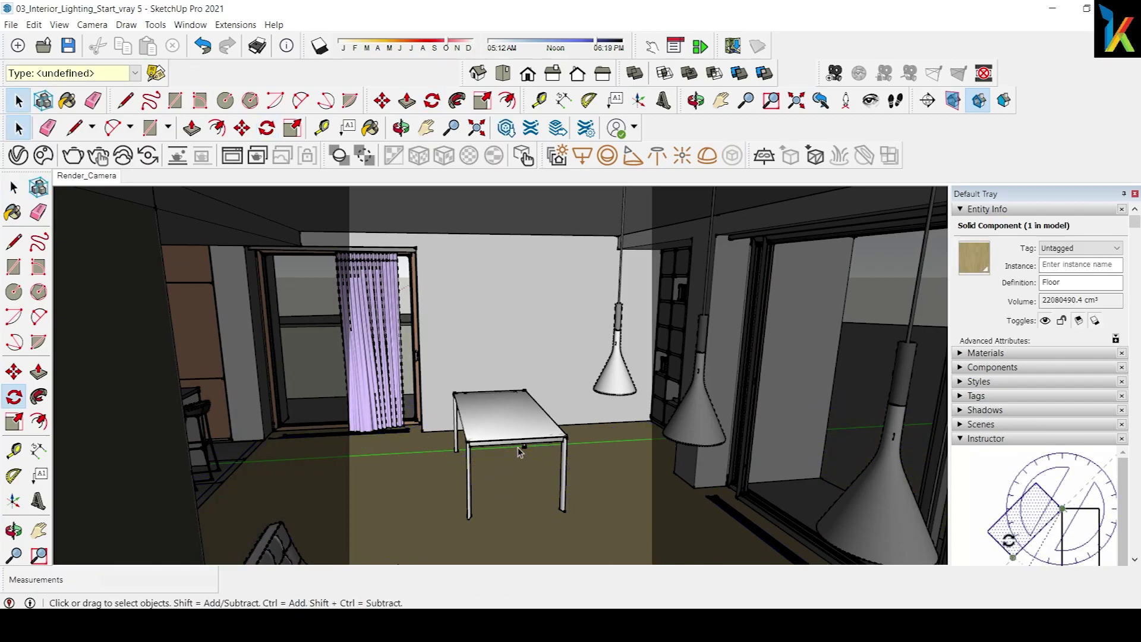
{"action": "left_click", "coordinate": [508, 434]}
{"action": "key", "text": "q"}
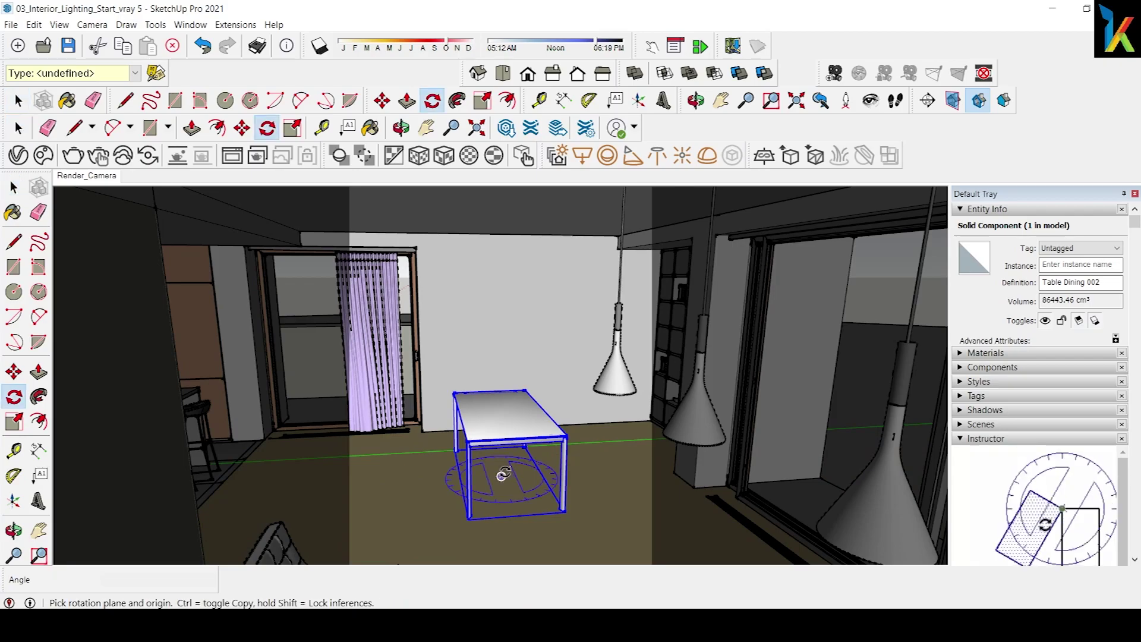
{"action": "left_click", "coordinate": [502, 477]}
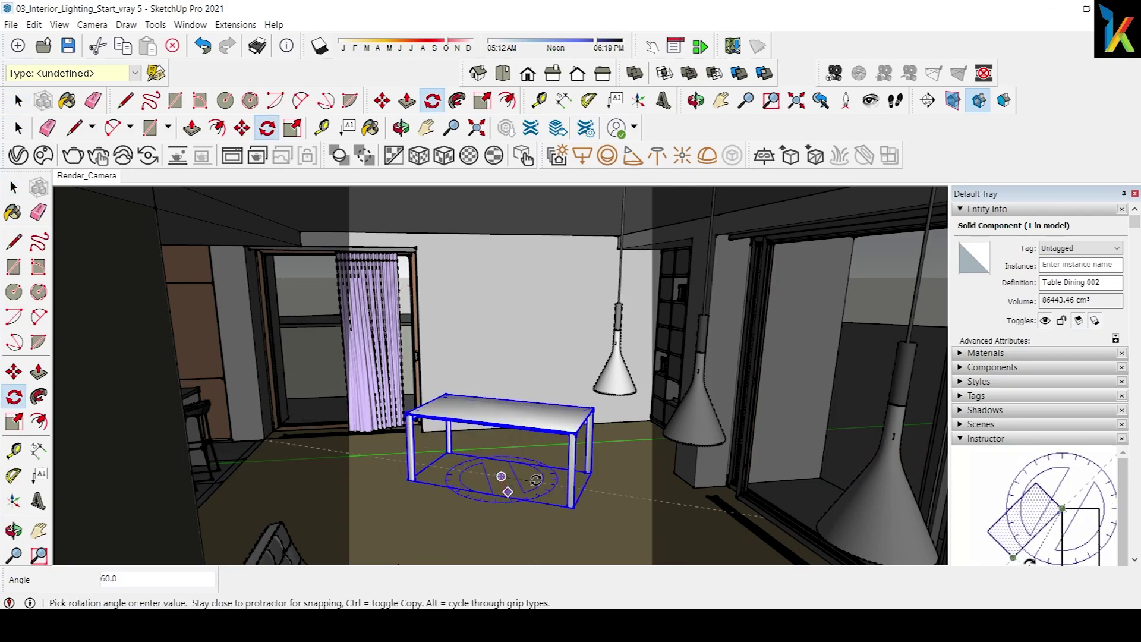
{"action": "type", "text": "90"}
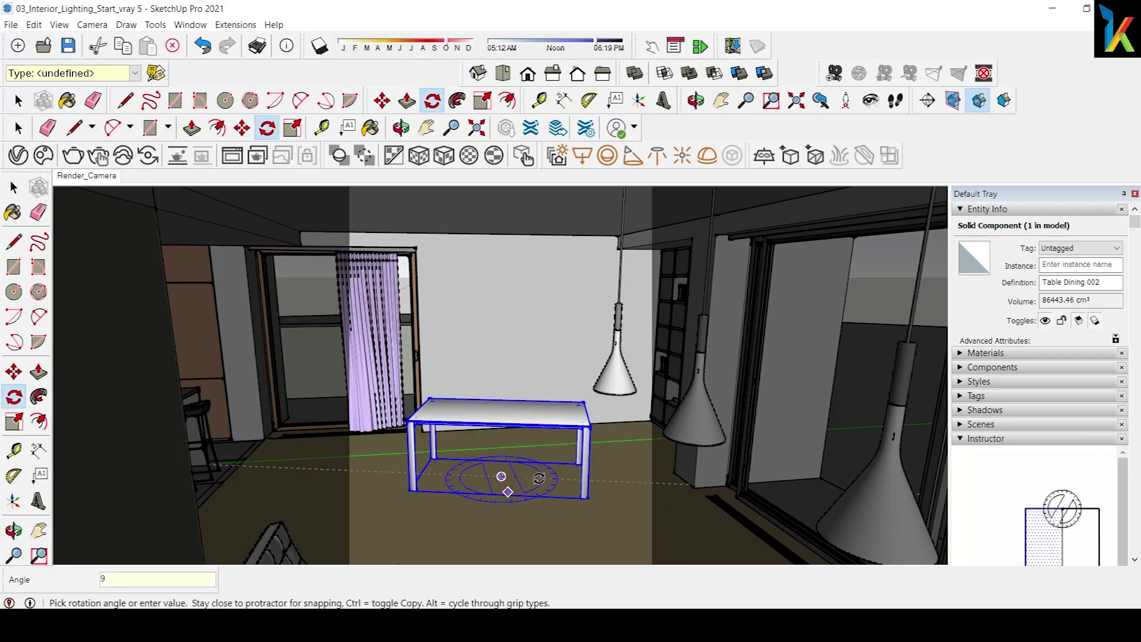
{"action": "key", "text": "Return"}
Step: Slide the dining table along the red axis back toward the wall
{"action": "key", "text": "m"}
{"action": "mouse_move", "coordinate": [539, 478]}
{"action": "middle_mouse_down"}
{"action": "mouse_move", "coordinate": [520, 513]}
{"action": "mouse_move", "coordinate": [520, 423]}
{"action": "mouse_move", "coordinate": [527, 437]}
{"action": "middle_mouse_up"}
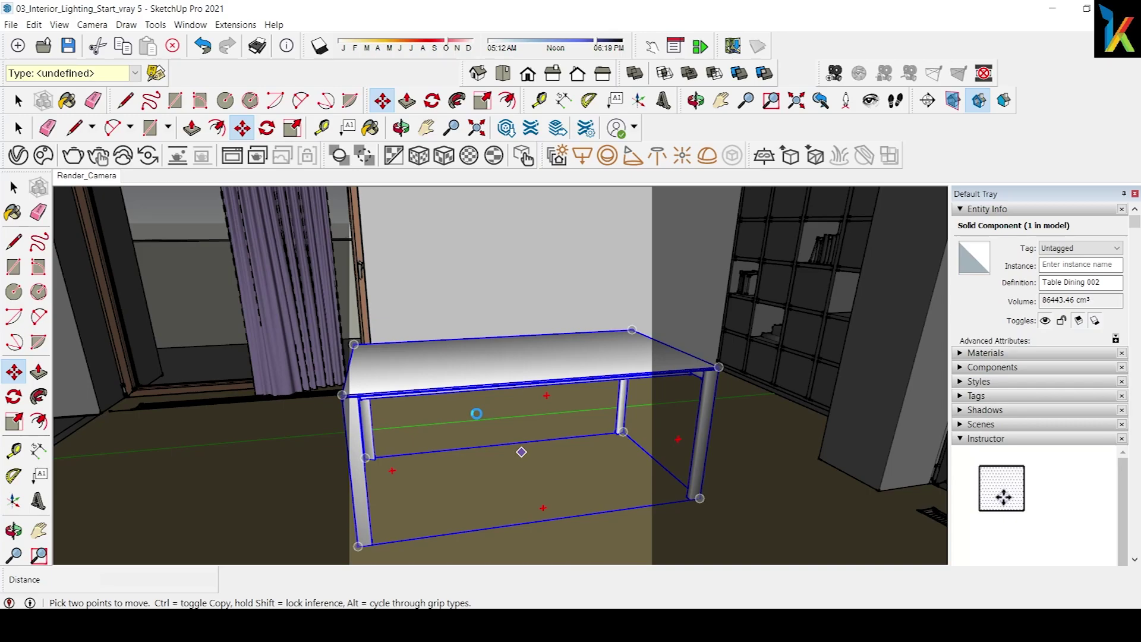
{"action": "left_click", "coordinate": [522, 451]}
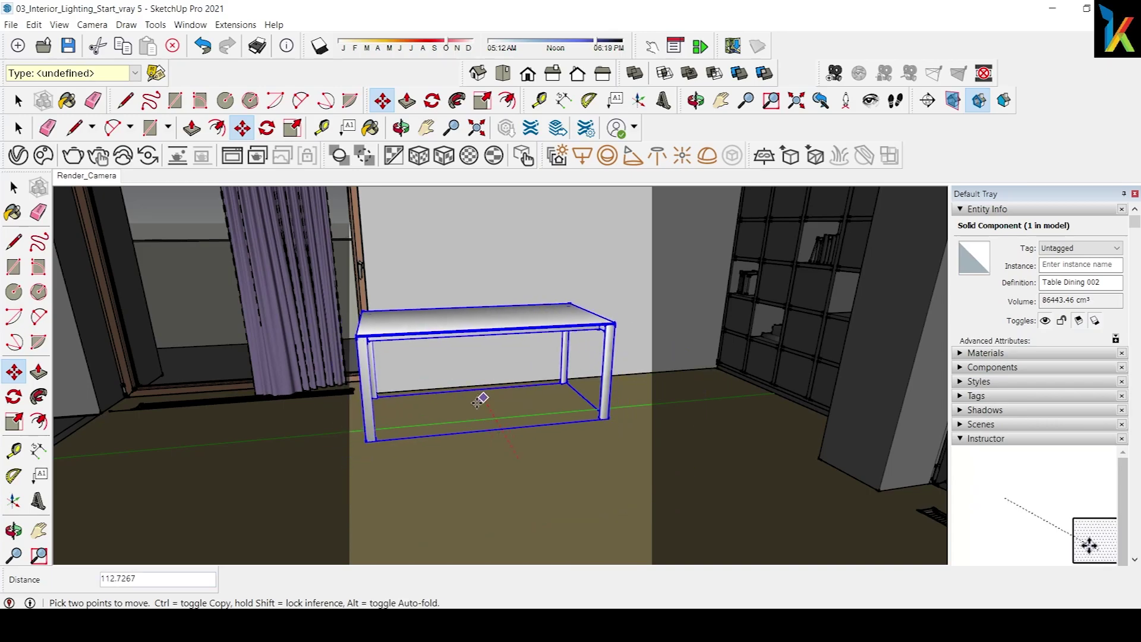
{"action": "left_click", "coordinate": [476, 410]}
{"action": "left_click", "coordinate": [457, 410]}
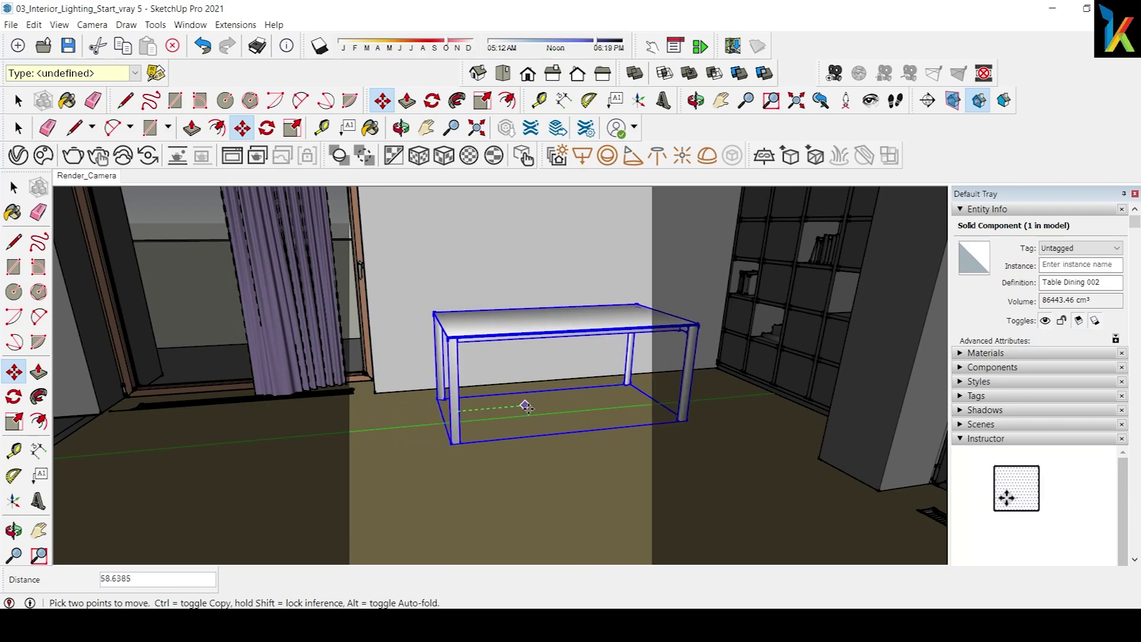
{"action": "left_click", "coordinate": [536, 412]}
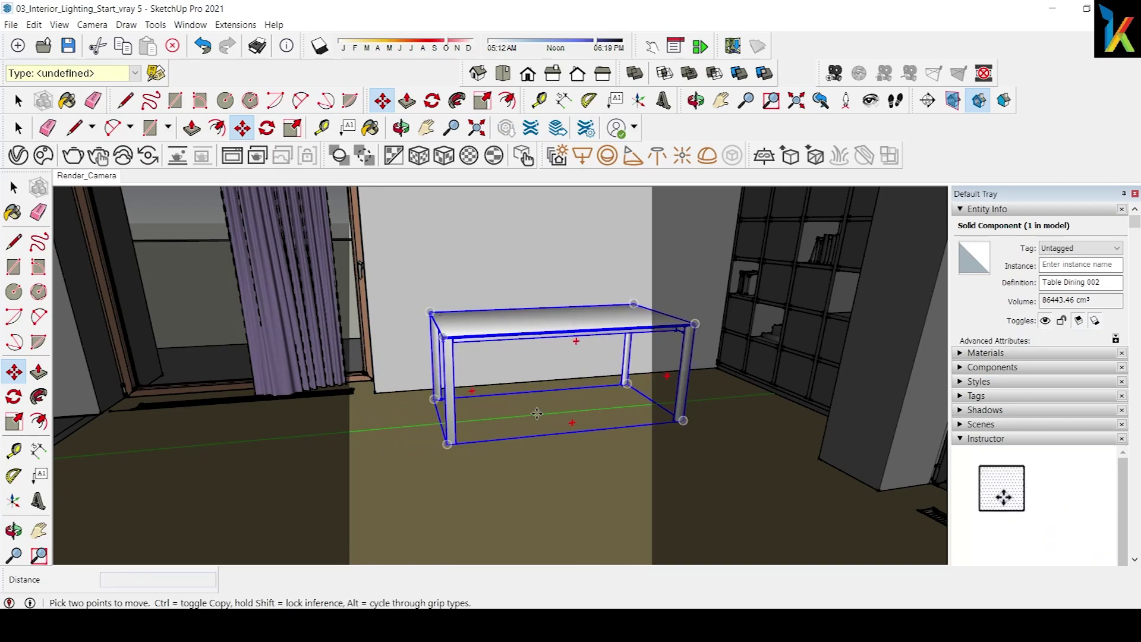
{"action": "left_click", "coordinate": [537, 414]}
{"action": "left_click", "coordinate": [547, 430]}
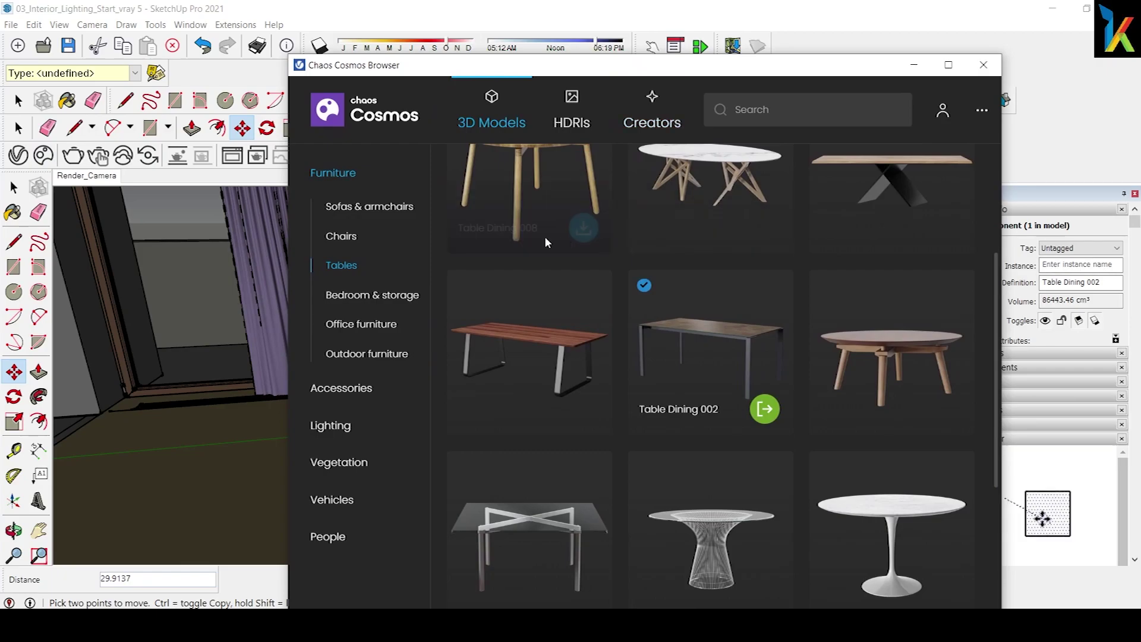
Step: Browse the 42 Cosmos chairs and import the black leather Barstool 004
{"action": "scroll", "coordinate": [544, 236], "scroll_direction": "up", "scroll_amount": 4}
{"action": "left_click", "coordinate": [344, 237]}
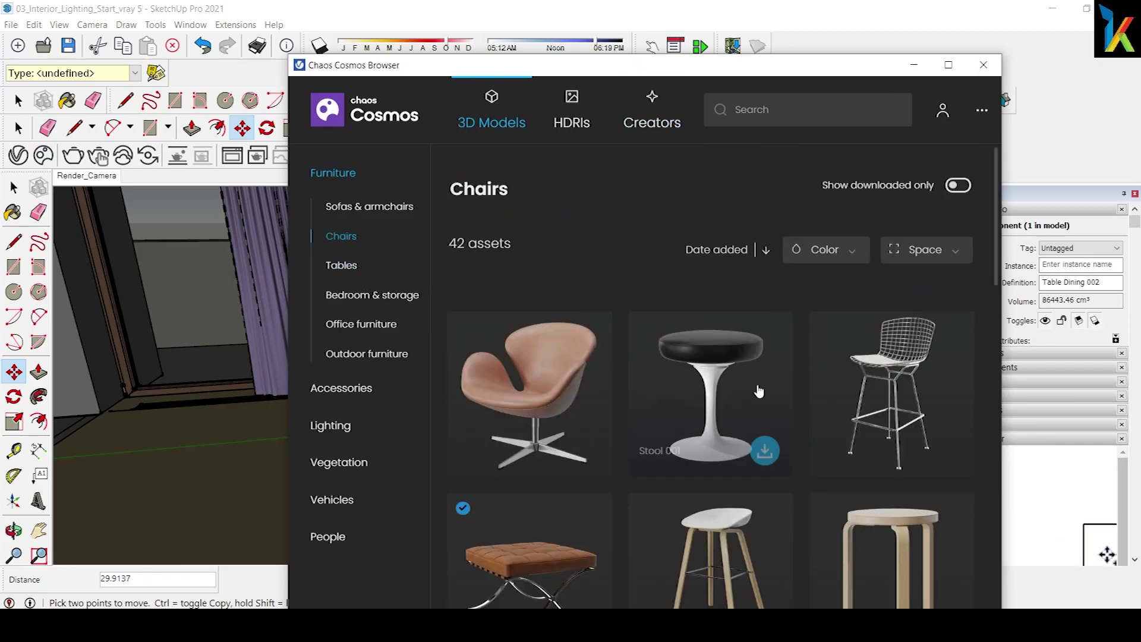
{"action": "scroll", "coordinate": [757, 390], "scroll_direction": "down", "scroll_amount": 5}
{"action": "scroll", "coordinate": [758, 391], "scroll_direction": "down", "scroll_amount": 5}
{"action": "scroll", "coordinate": [865, 351], "scroll_direction": "up", "scroll_amount": 3}
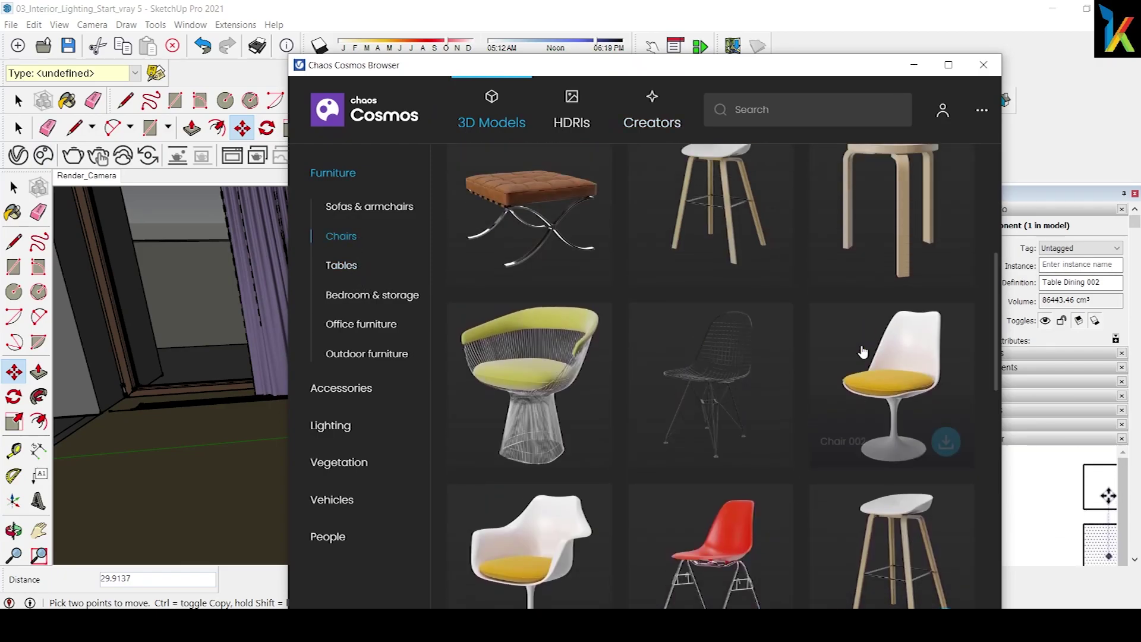
{"action": "scroll", "coordinate": [863, 352], "scroll_direction": "up", "scroll_amount": 4}
{"action": "scroll", "coordinate": [832, 384], "scroll_direction": "down", "scroll_amount": 5}
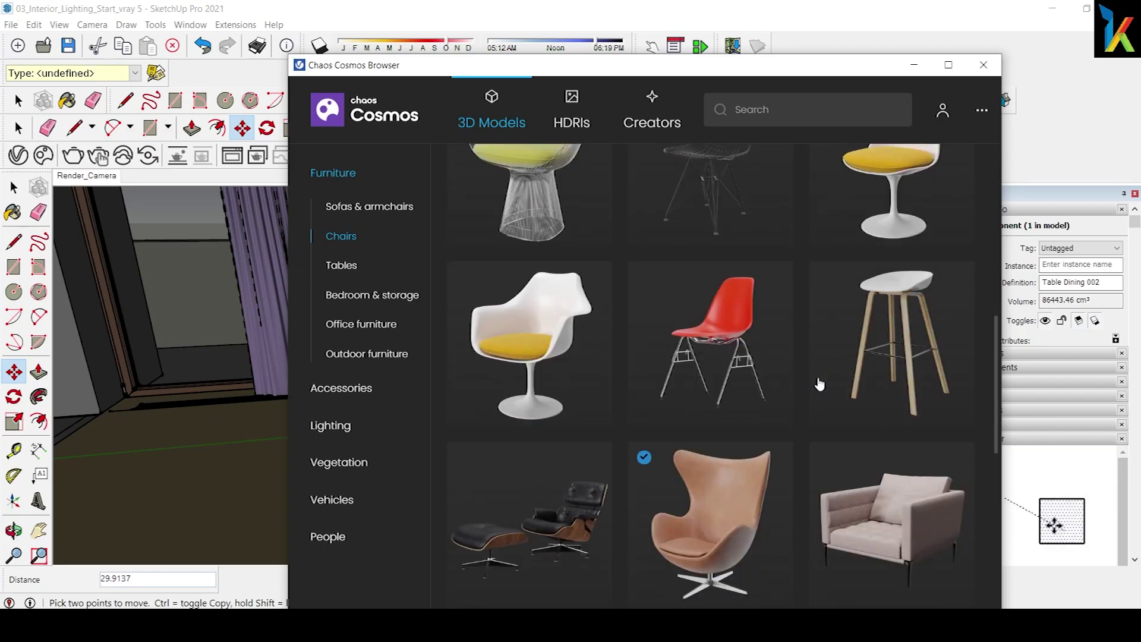
{"action": "scroll", "coordinate": [818, 387], "scroll_direction": "down", "scroll_amount": 5}
{"action": "scroll", "coordinate": [819, 384], "scroll_direction": "down", "scroll_amount": 3}
{"action": "scroll", "coordinate": [820, 384], "scroll_direction": "down", "scroll_amount": 5}
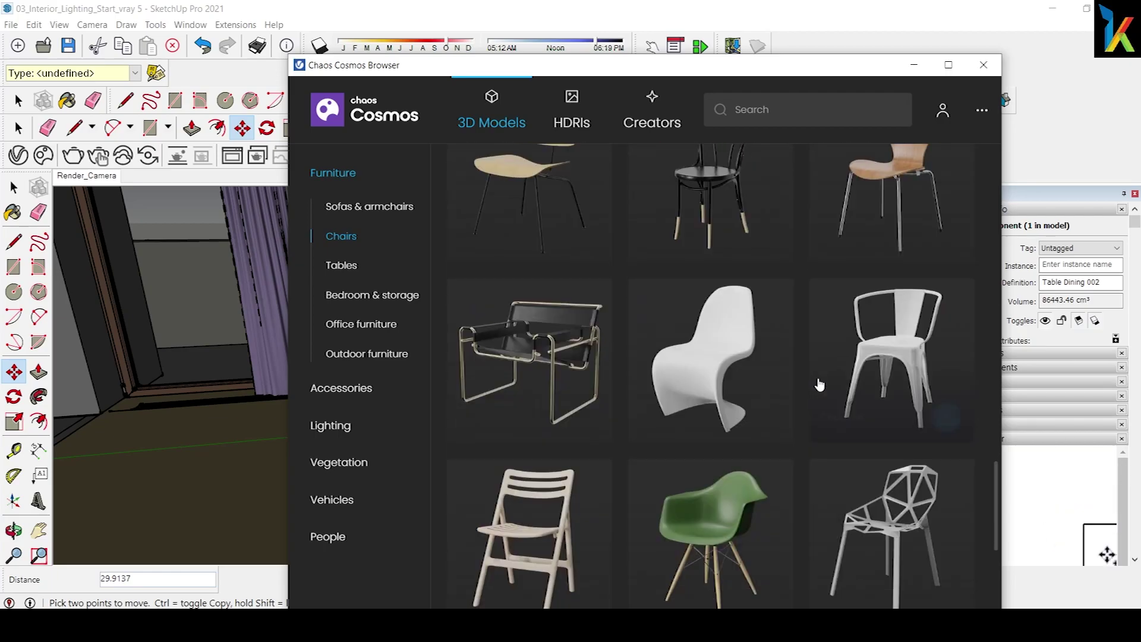
{"action": "scroll", "coordinate": [820, 385], "scroll_direction": "down", "scroll_amount": 5}
{"action": "scroll", "coordinate": [818, 386], "scroll_direction": "down", "scroll_amount": 2}
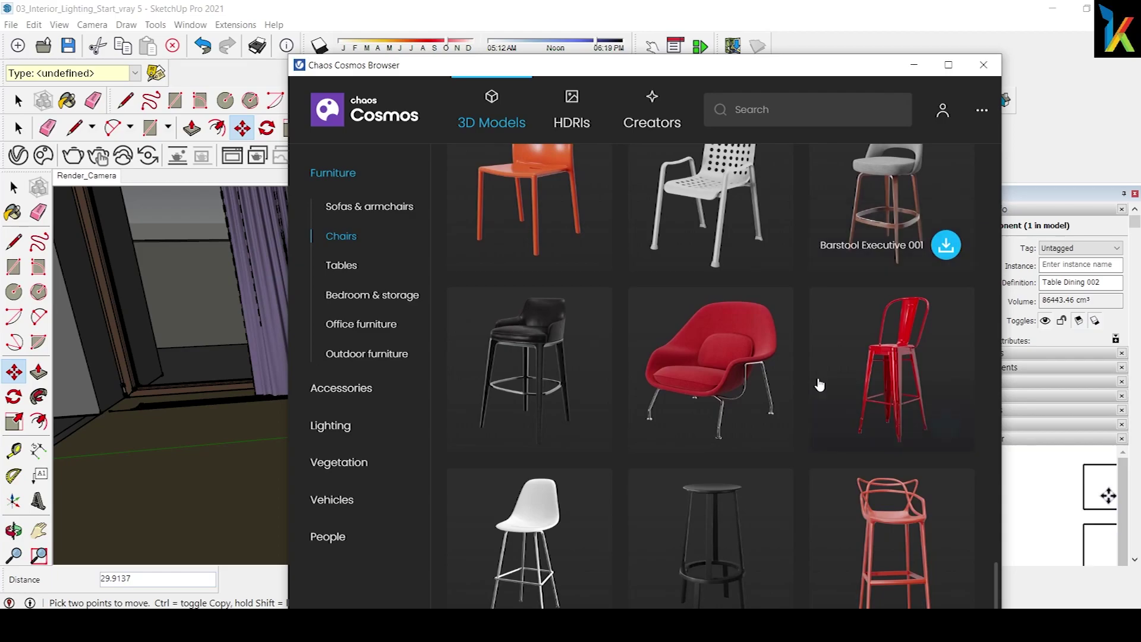
{"action": "scroll", "coordinate": [839, 461], "scroll_direction": "up", "scroll_amount": 3}
{"action": "scroll", "coordinate": [840, 461], "scroll_direction": "up", "scroll_amount": 3}
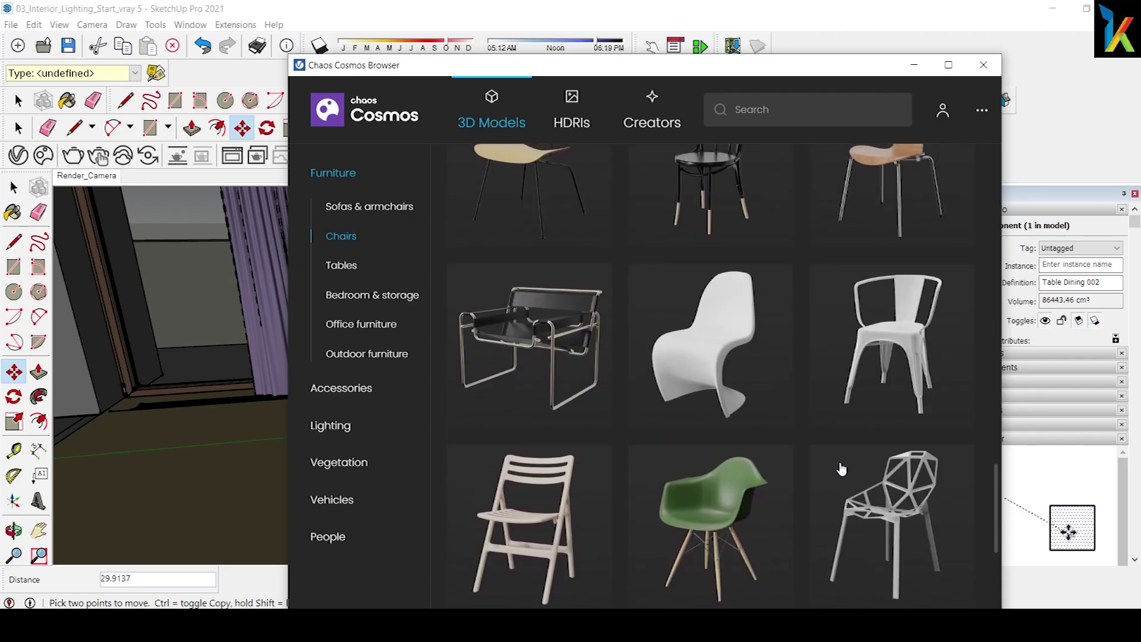
{"action": "scroll", "coordinate": [841, 464], "scroll_direction": "up", "scroll_amount": 2}
{"action": "scroll", "coordinate": [842, 466], "scroll_direction": "up", "scroll_amount": 2}
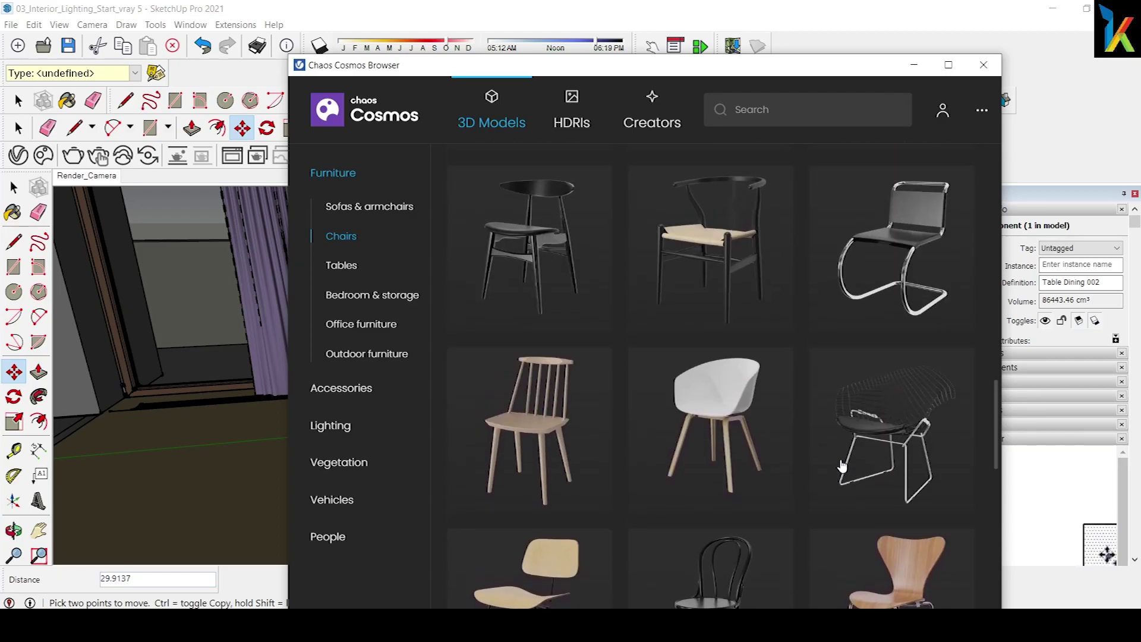
{"action": "scroll", "coordinate": [841, 466], "scroll_direction": "up", "scroll_amount": 2}
{"action": "scroll", "coordinate": [842, 466], "scroll_direction": "up", "scroll_amount": 2}
{"action": "scroll", "coordinate": [841, 466], "scroll_direction": "up", "scroll_amount": 2}
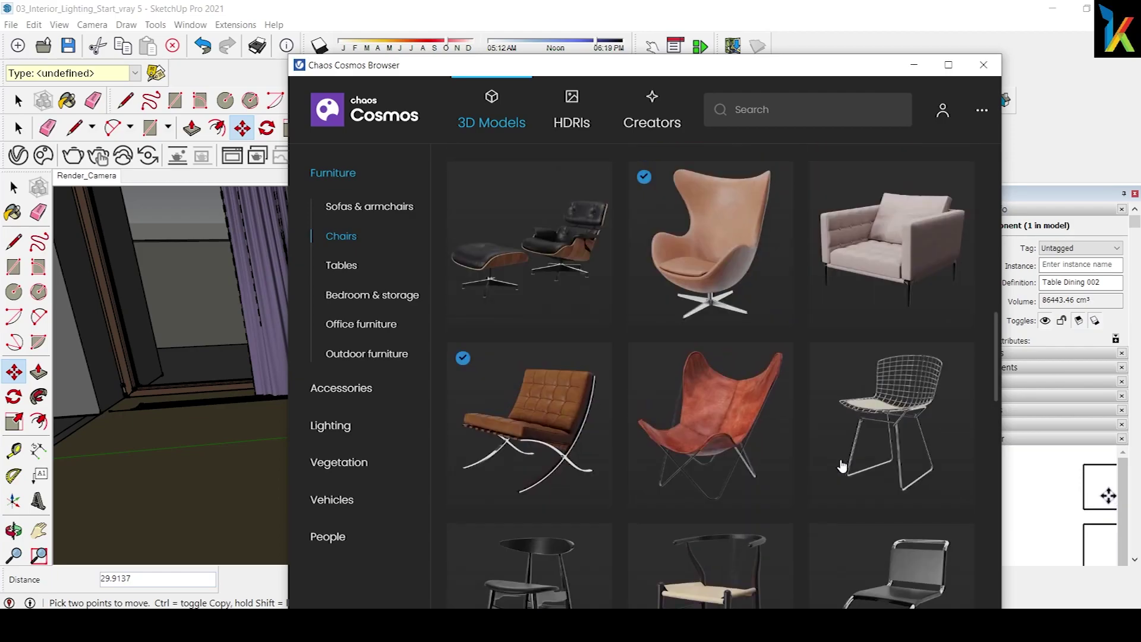
{"action": "scroll", "coordinate": [842, 467], "scroll_direction": "up", "scroll_amount": 2}
{"action": "scroll", "coordinate": [842, 466], "scroll_direction": "up", "scroll_amount": 3}
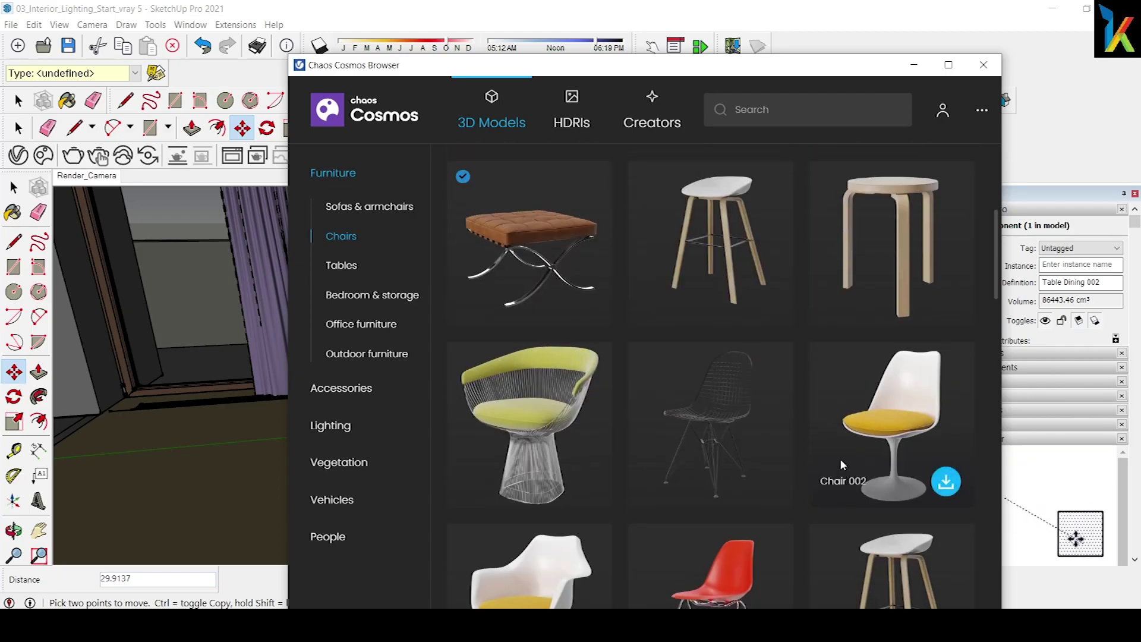
{"action": "scroll", "coordinate": [841, 466], "scroll_direction": "up", "scroll_amount": 2}
{"action": "scroll", "coordinate": [841, 466], "scroll_direction": "down", "scroll_amount": 3}
{"action": "scroll", "coordinate": [842, 466], "scroll_direction": "down", "scroll_amount": 2}
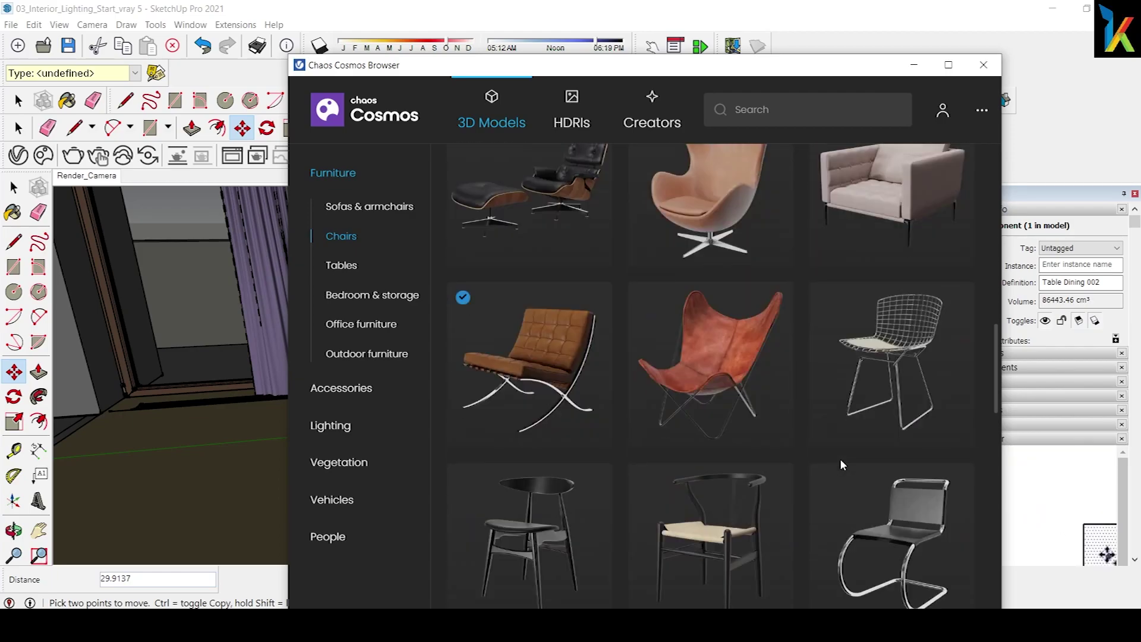
{"action": "scroll", "coordinate": [842, 466], "scroll_direction": "down", "scroll_amount": 2}
{"action": "scroll", "coordinate": [842, 466], "scroll_direction": "down", "scroll_amount": 2}
{"action": "mouse_move", "coordinate": [892, 415]}
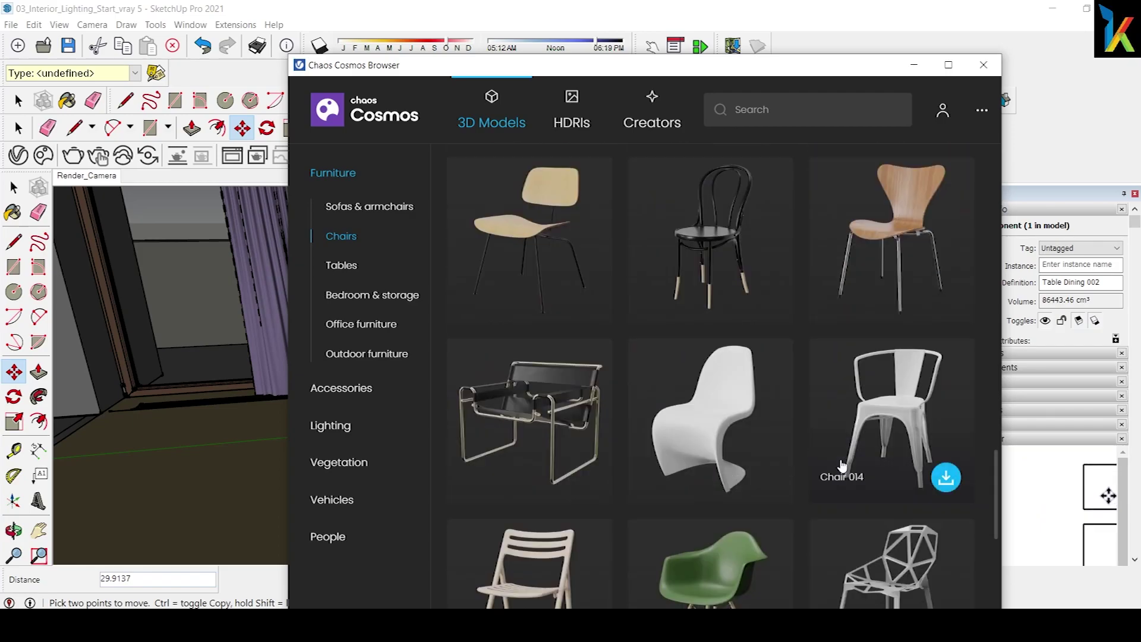
{"action": "scroll", "coordinate": [841, 466], "scroll_direction": "down", "scroll_amount": 3}
{"action": "scroll", "coordinate": [842, 466], "scroll_direction": "down", "scroll_amount": 3}
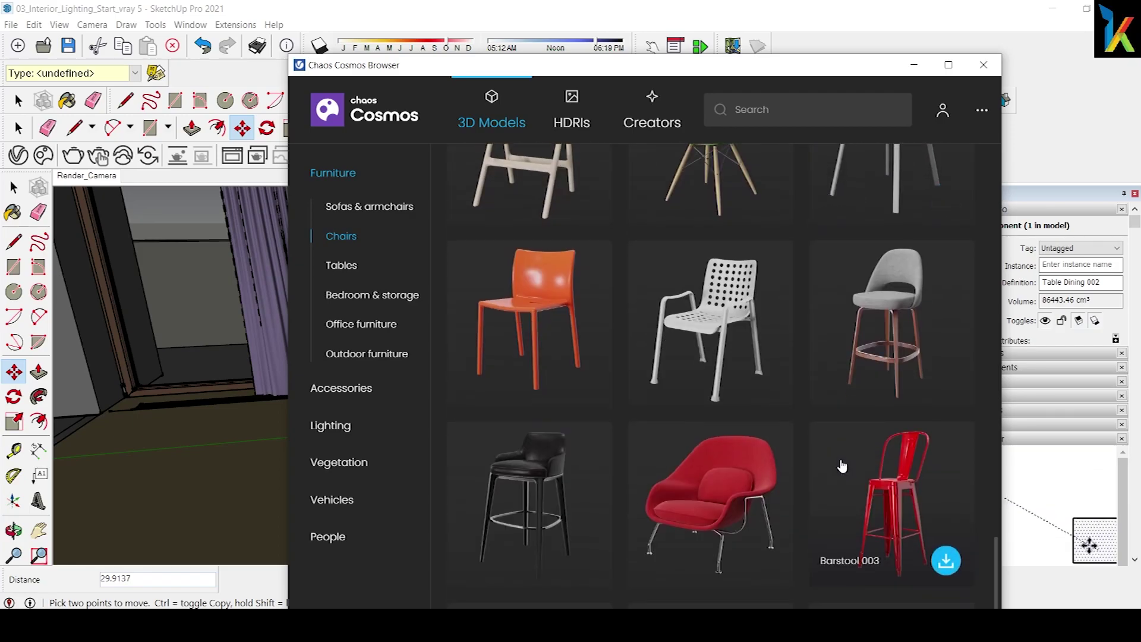
{"action": "scroll", "coordinate": [842, 466], "scroll_direction": "down", "scroll_amount": 2}
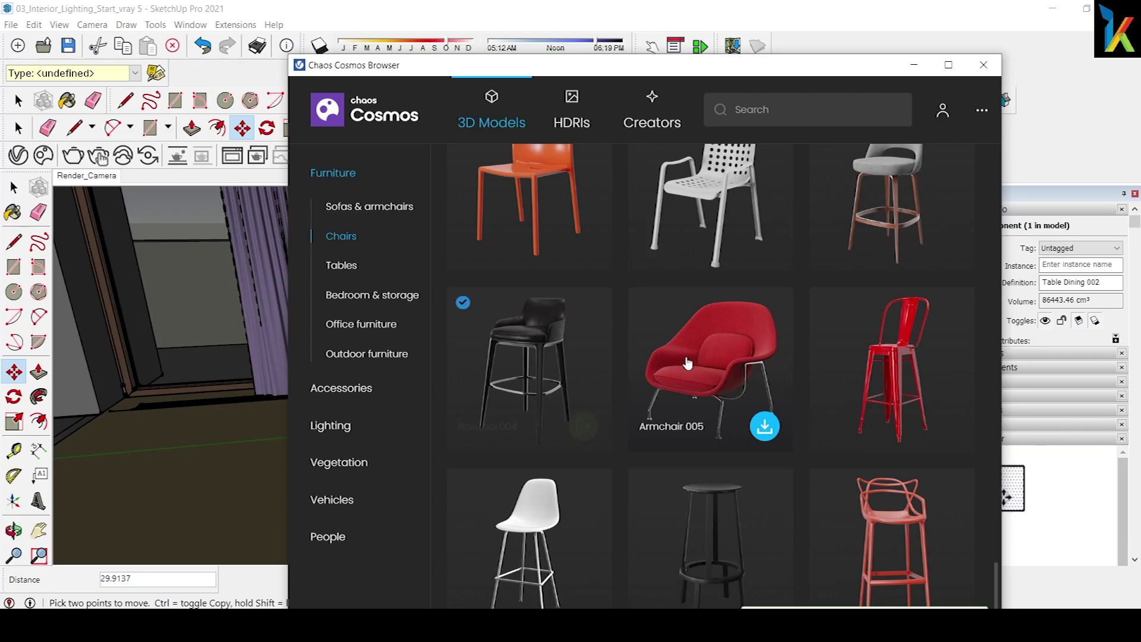
{"action": "left_click", "coordinate": [984, 64]}
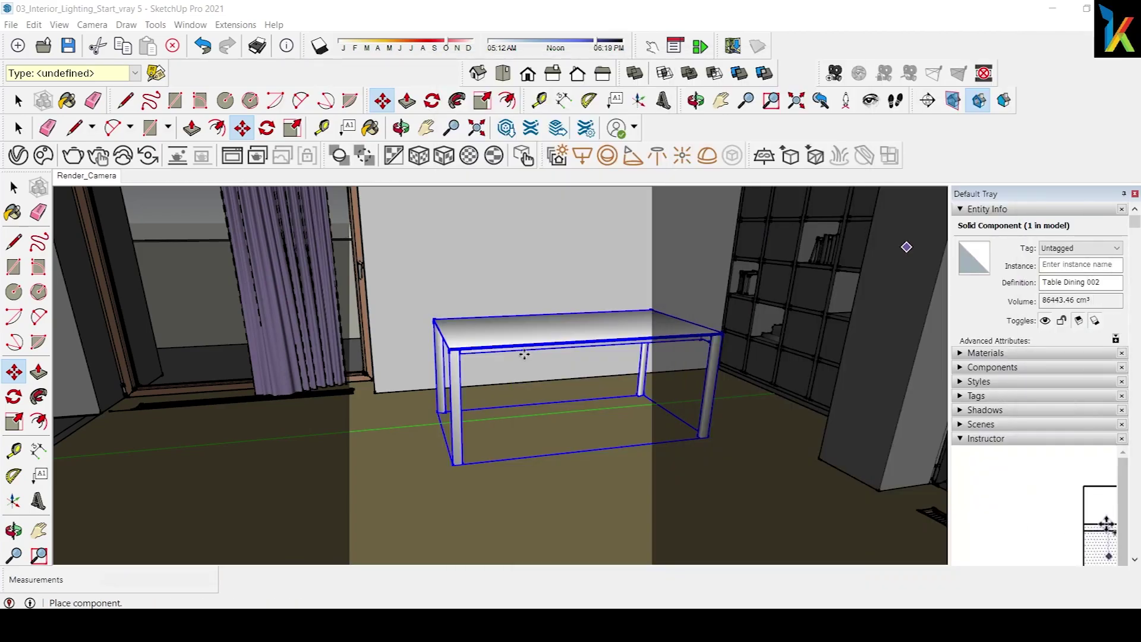
Step: Place three Barstool 004 copies around the dining table
{"action": "left_click", "coordinate": [610, 482]}
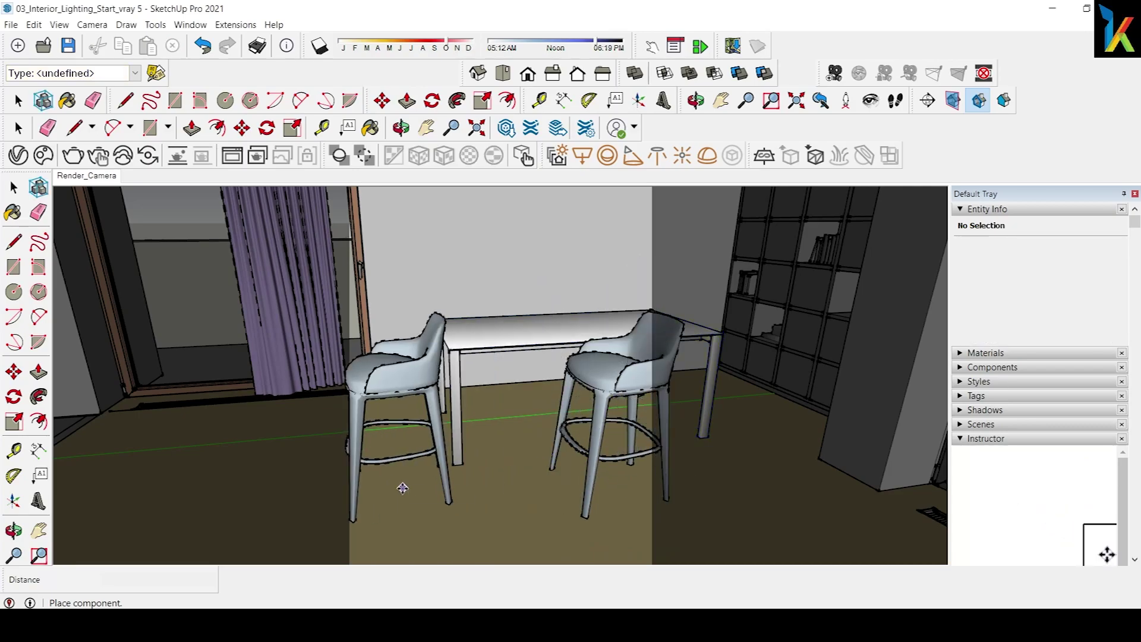
{"action": "middle_click_drag", "start_coordinate": [394, 454], "coordinate": [390, 428]}
{"action": "left_click", "coordinate": [389, 431]}
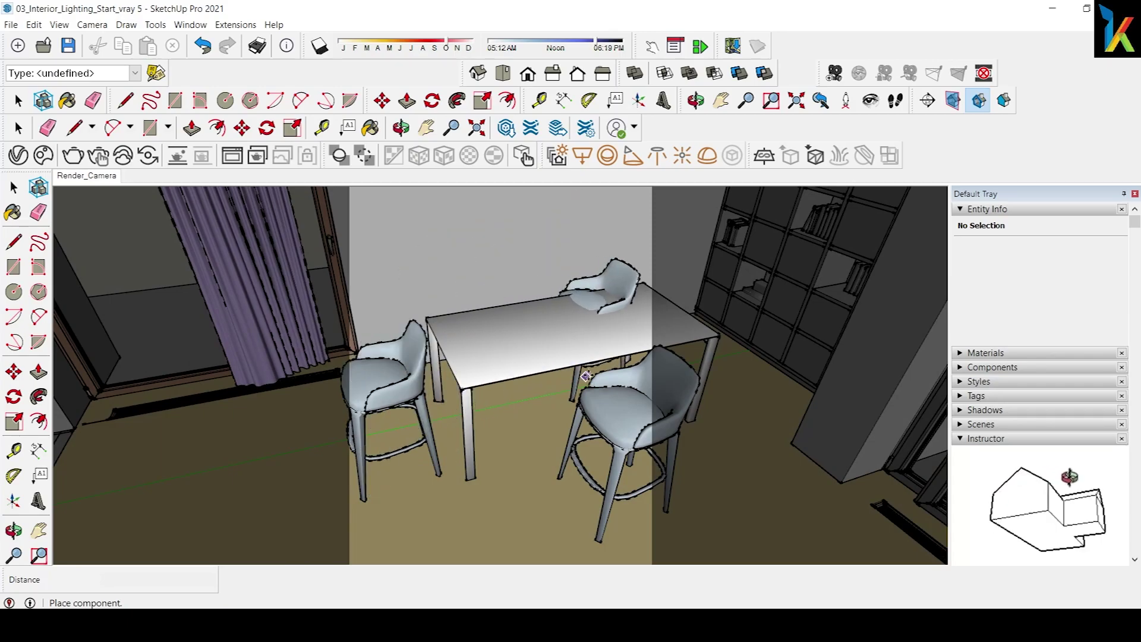
{"action": "key", "text": "o"}
{"action": "left_click_drag", "start_coordinate": [443, 400], "coordinate": [452, 424]}
{"action": "middle_click_drag", "start_coordinate": [452, 424], "coordinate": [460, 427]}
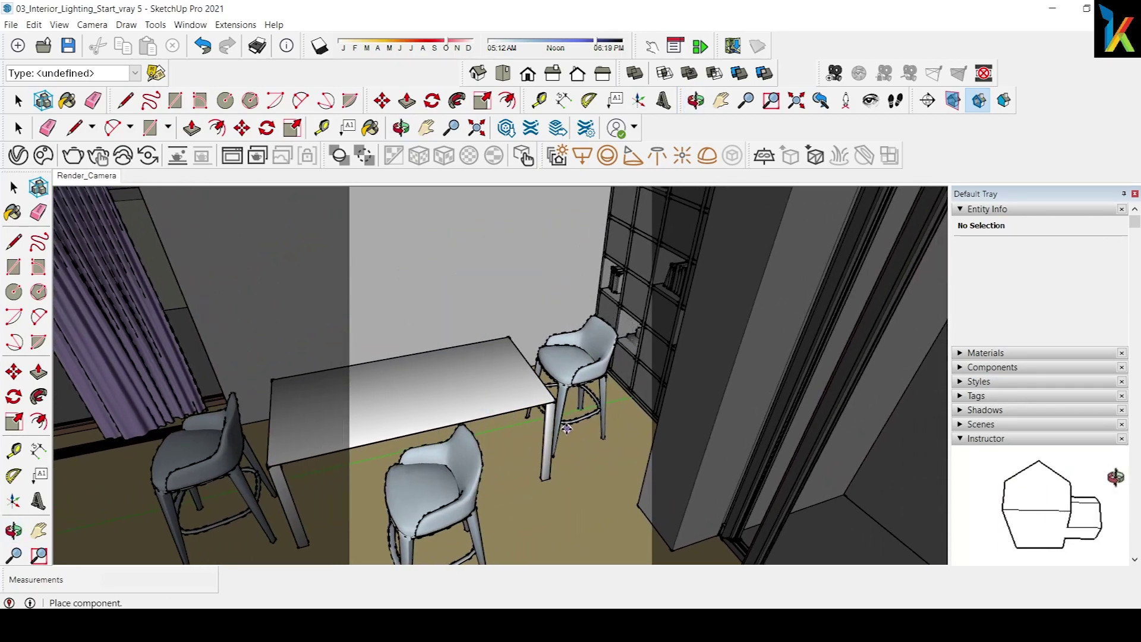
{"action": "left_click", "coordinate": [568, 423]}
Step: View the table and stools up close, discard an extra pasted stool, and select the table
{"action": "middle_click_drag", "start_coordinate": [422, 408], "coordinate": [537, 480]}
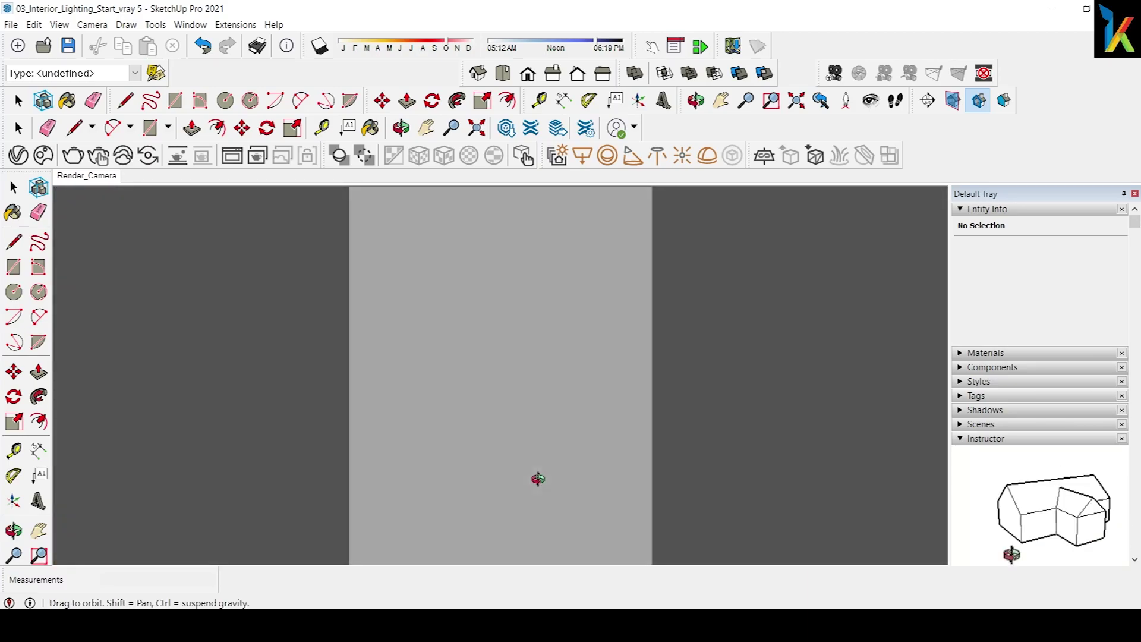
{"action": "mouse_move", "coordinate": [463, 438]}
{"action": "middle_mouse_down"}
{"action": "mouse_move", "coordinate": [462, 402]}
{"action": "mouse_move", "coordinate": [403, 411]}
{"action": "mouse_move", "coordinate": [647, 422]}
{"action": "mouse_move", "coordinate": [787, 407]}
{"action": "mouse_move", "coordinate": [657, 439]}
{"action": "mouse_move", "coordinate": [820, 442]}
{"action": "mouse_move", "coordinate": [797, 432]}
{"action": "middle_mouse_up"}
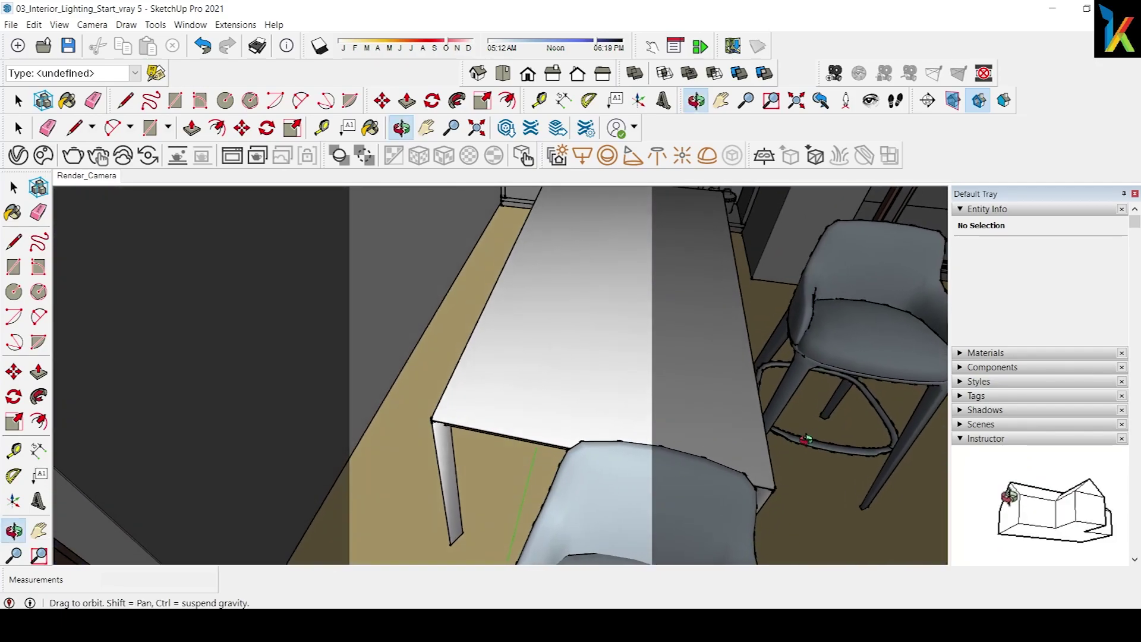
{"action": "key", "text": "ctrl+v"}
{"action": "key", "text": "Escape"}
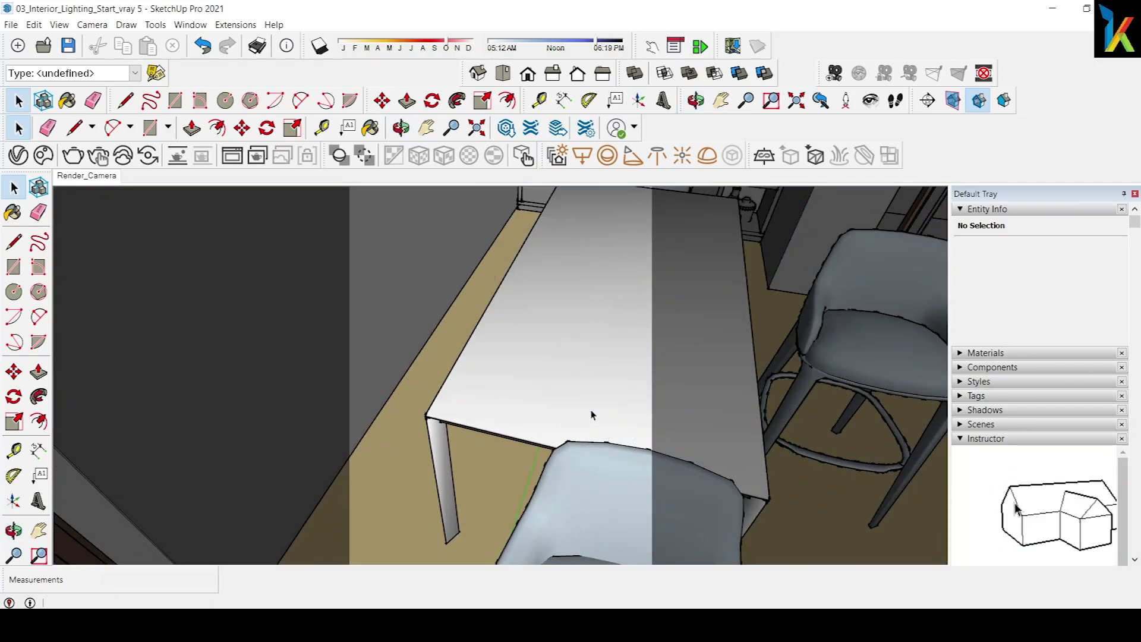
{"action": "left_click", "coordinate": [513, 346]}
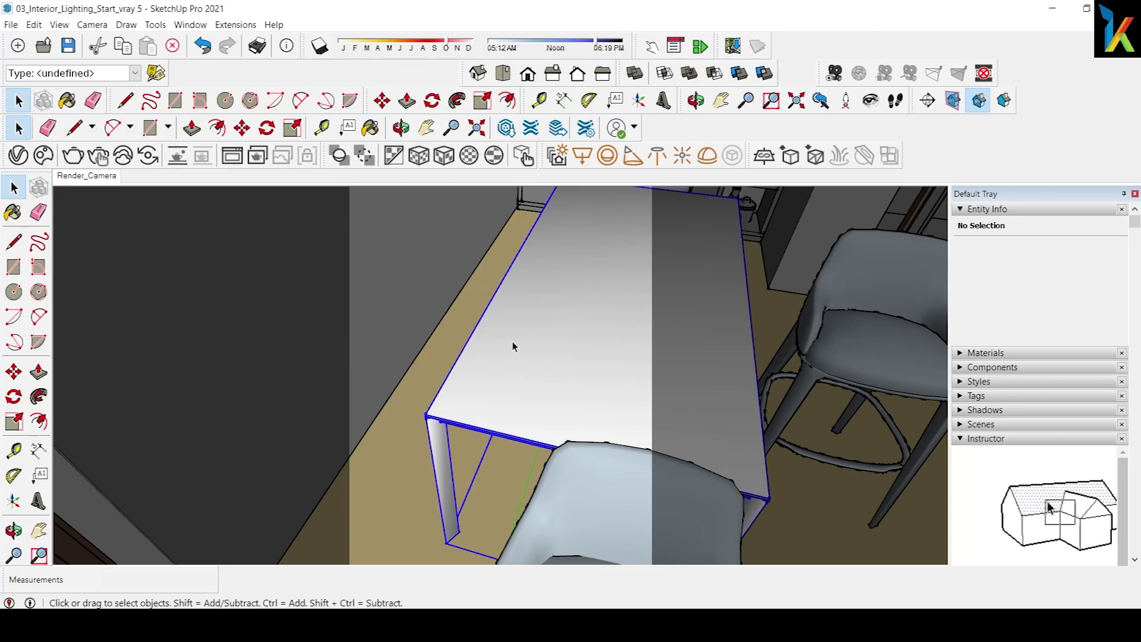
{"action": "mouse_move", "coordinate": [513, 346]}
{"action": "middle_mouse_down"}
{"action": "mouse_move", "coordinate": [542, 370]}
{"action": "mouse_move", "coordinate": [526, 369]}
{"action": "middle_mouse_up"}
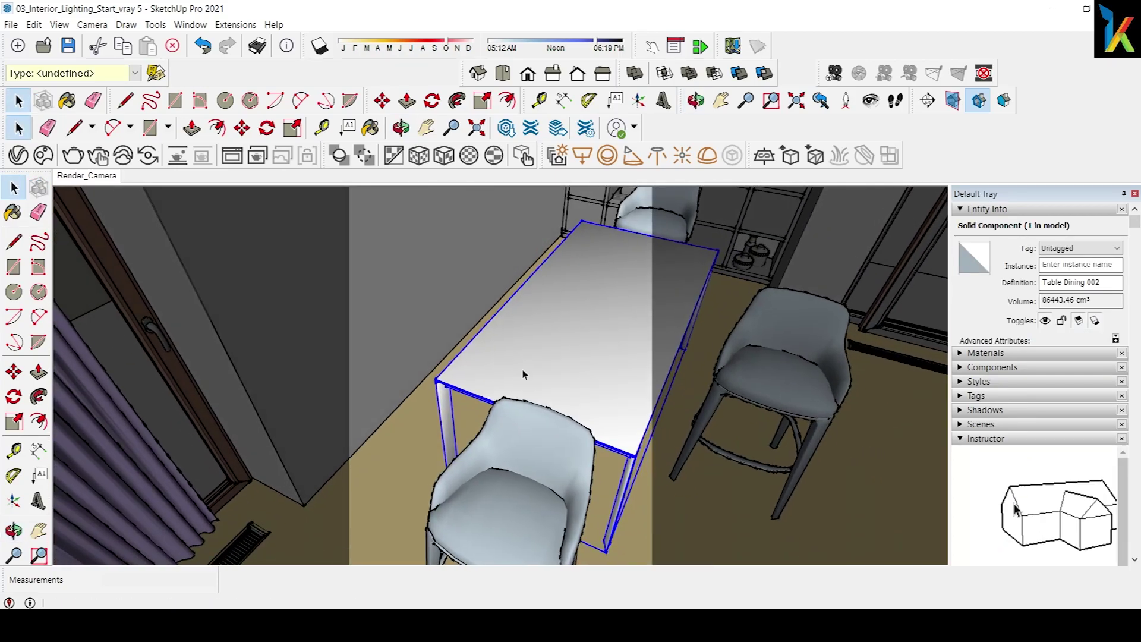
Step: Move the dining table to a new spot
{"action": "key", "text": "m"}
{"action": "left_click", "coordinate": [540, 374]}
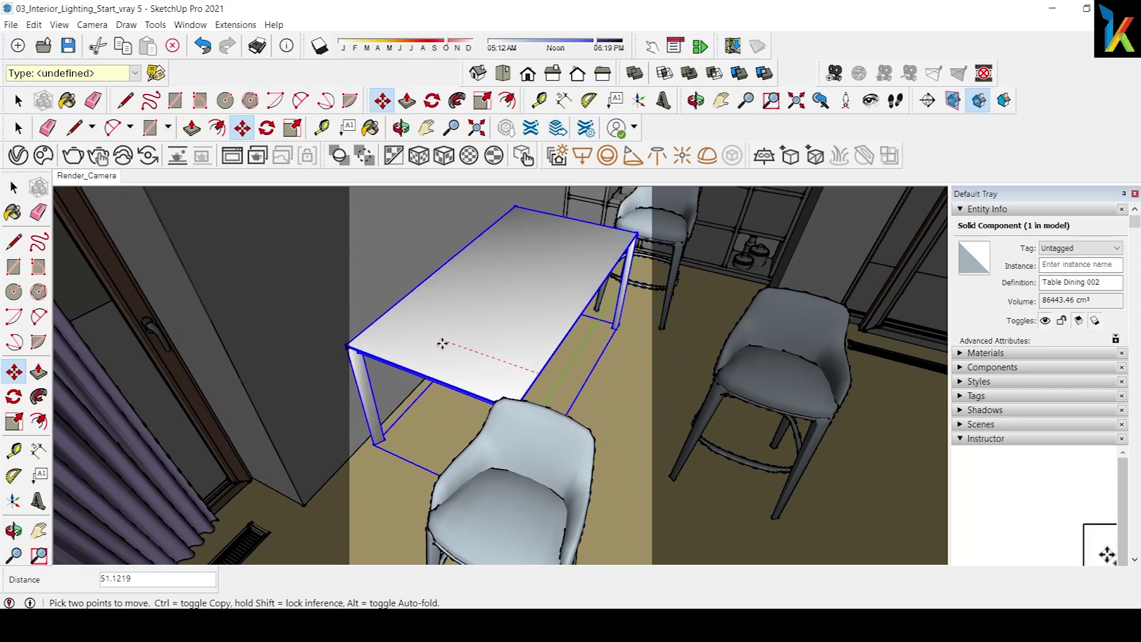
{"action": "left_click", "coordinate": [443, 343]}
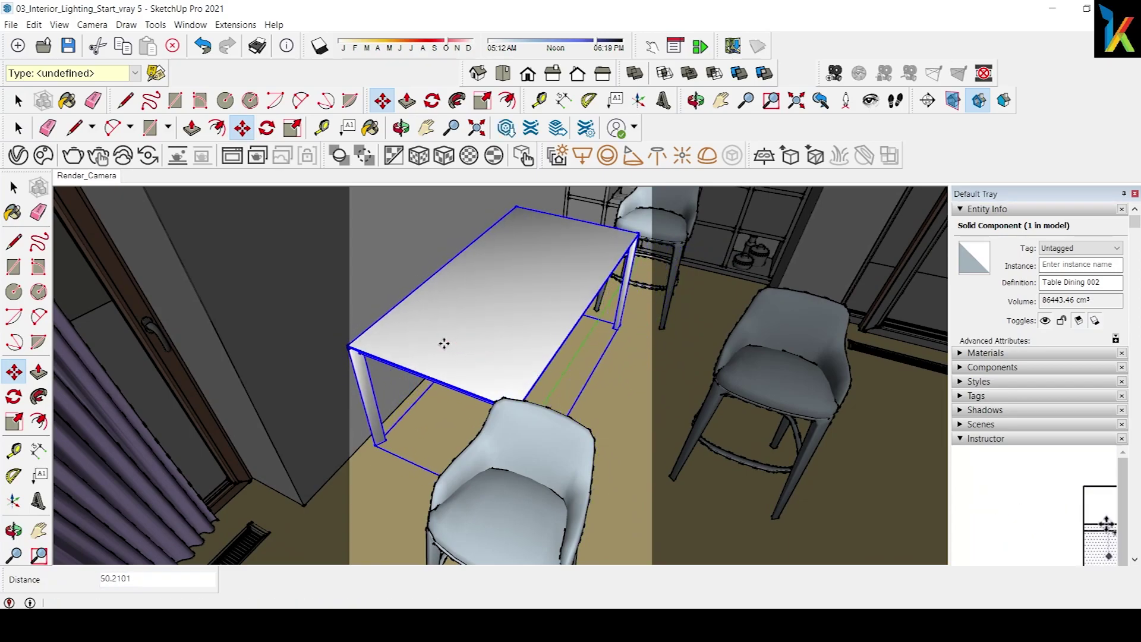
{"action": "key", "text": "space"}
Step: Turn the front barstool around to face the table and move it beside the table
{"action": "left_click", "coordinate": [519, 535]}
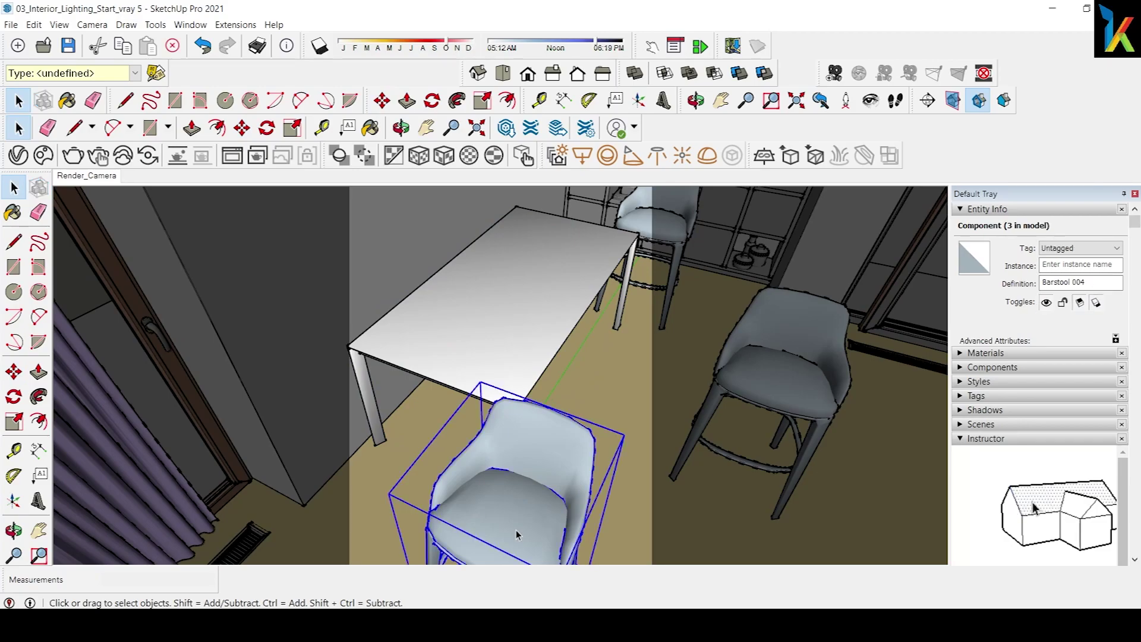
{"action": "key", "text": "q"}
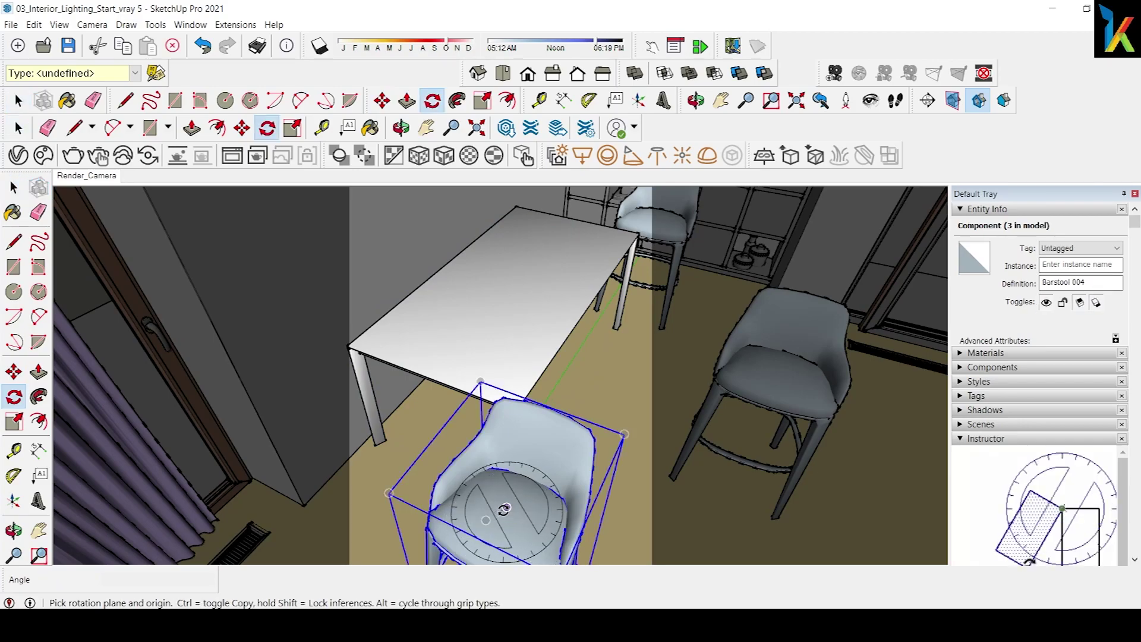
{"action": "left_click", "coordinate": [506, 508]}
{"action": "left_click", "coordinate": [518, 529]}
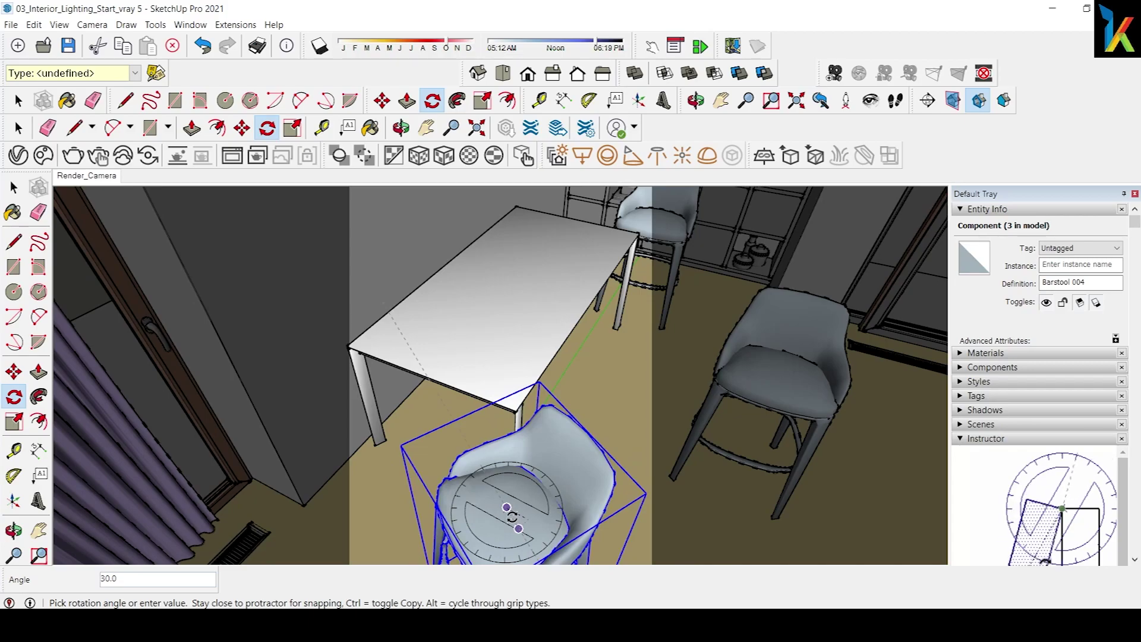
{"action": "type", "text": "80"}
{"action": "key", "text": "Return"}
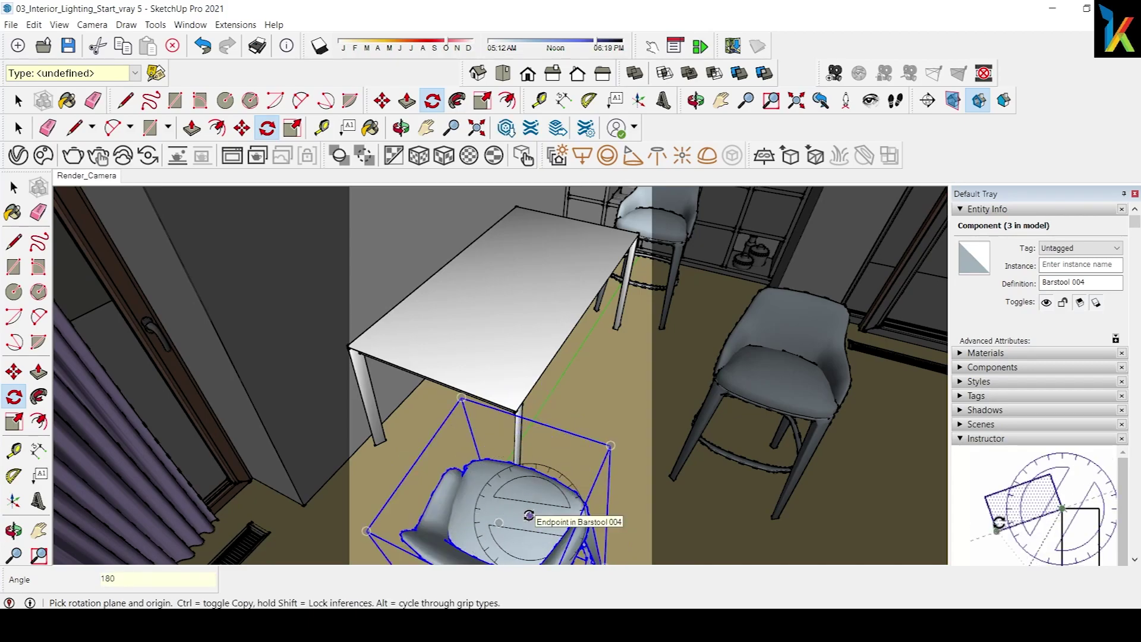
{"action": "key", "text": "m"}
{"action": "left_click", "coordinate": [529, 515]}
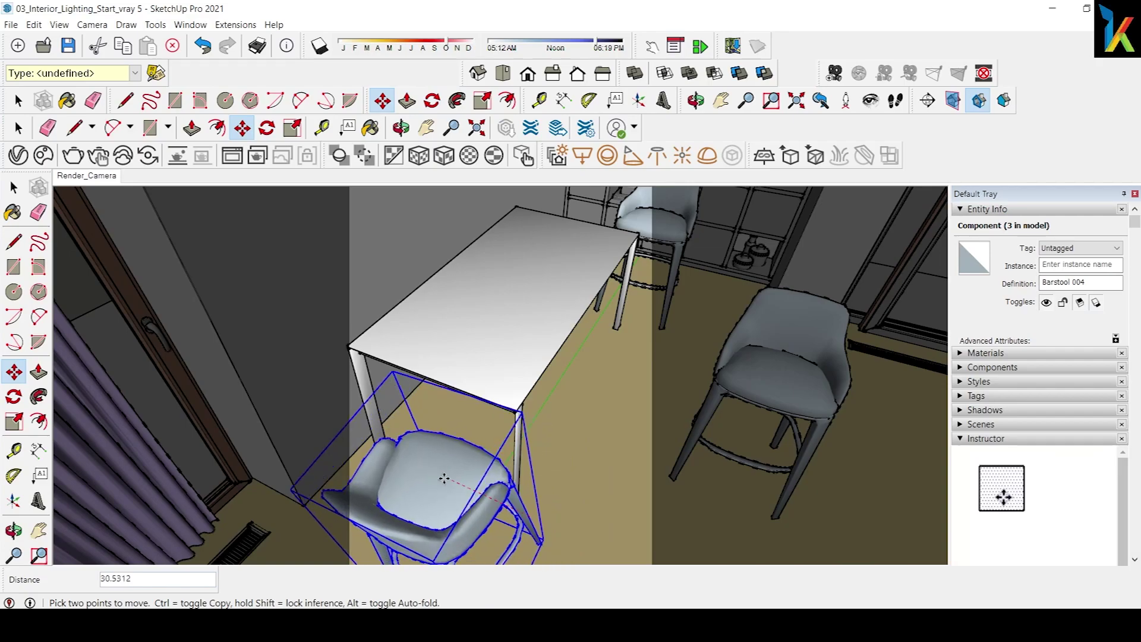
{"action": "left_click", "coordinate": [407, 467]}
Step: Turn another barstool 90 degrees and slide it along the red axis to the table
{"action": "middle_click_drag", "start_coordinate": [612, 428], "coordinate": [602, 414]}
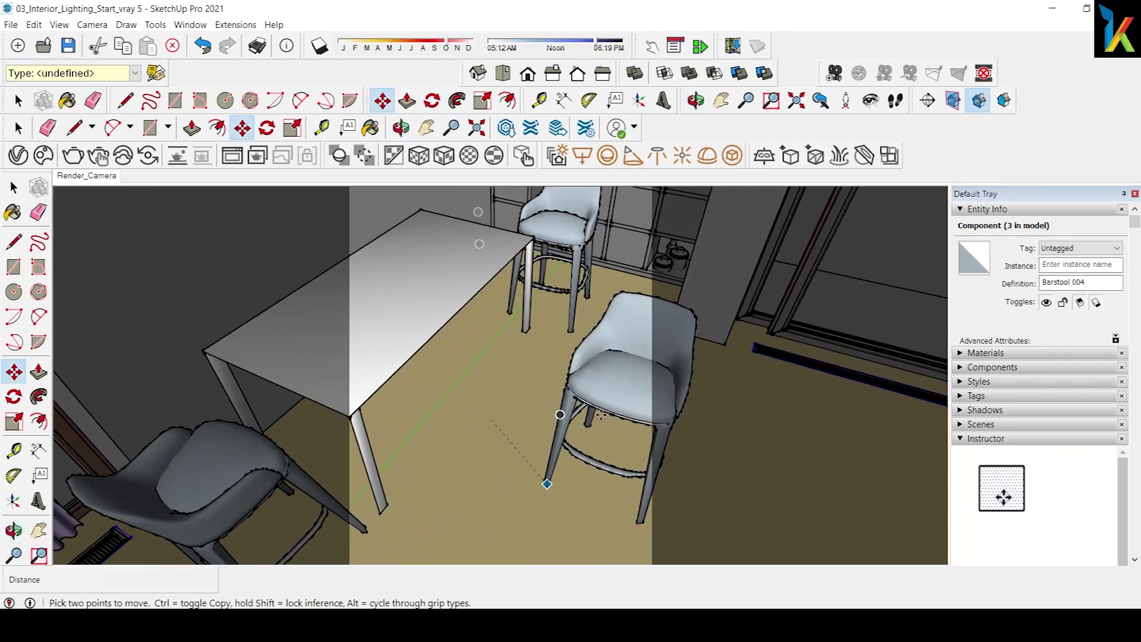
{"action": "key", "text": "q"}
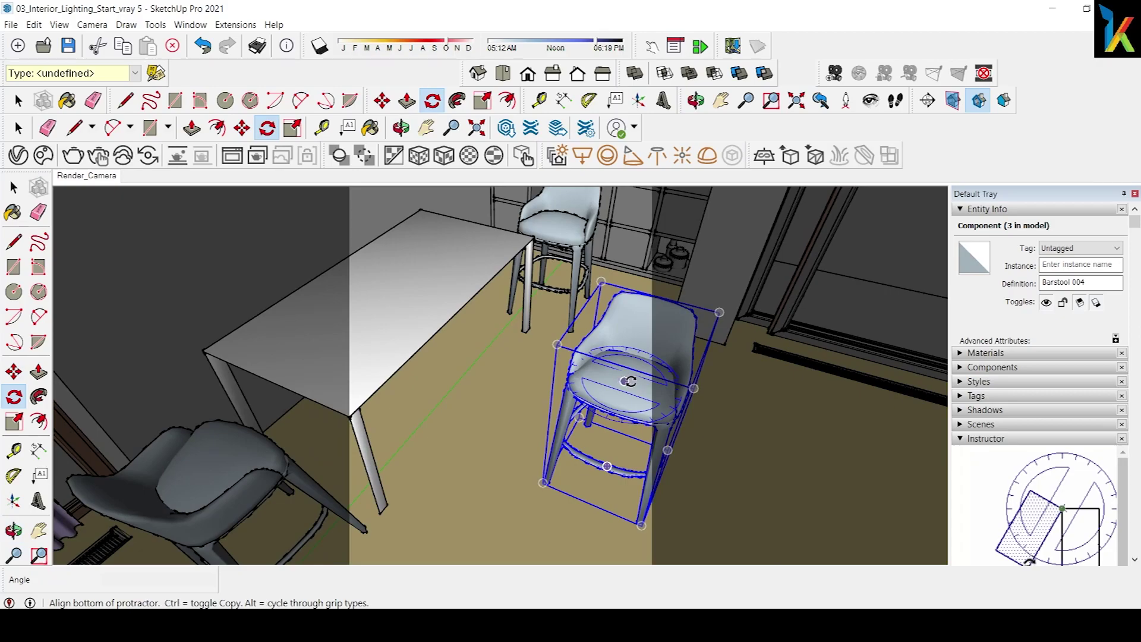
{"action": "left_click", "coordinate": [637, 385]}
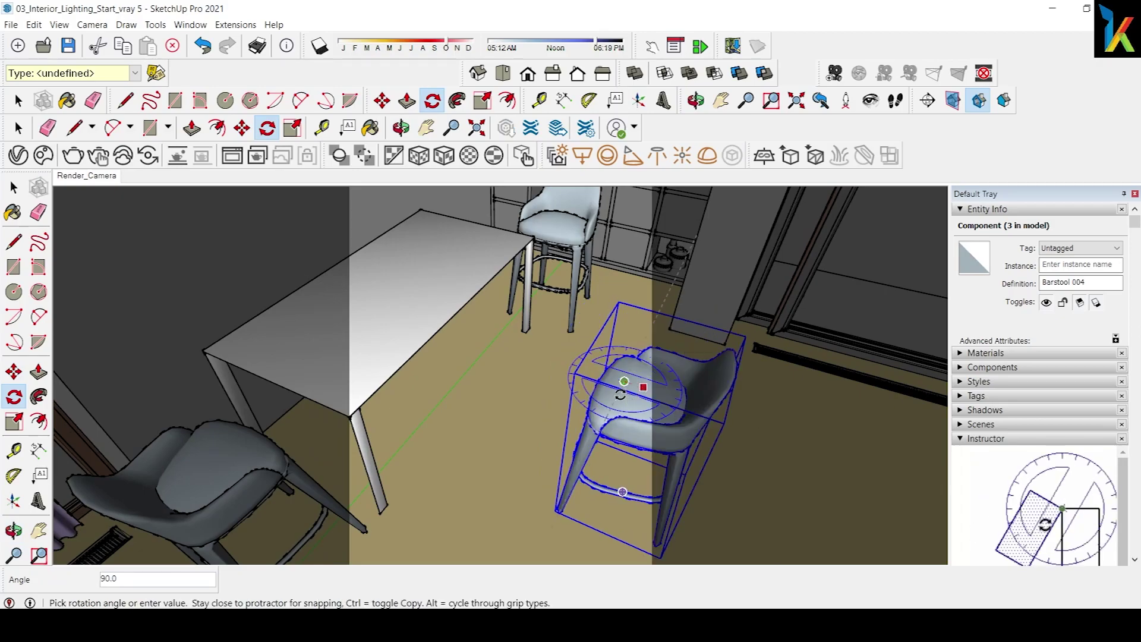
{"action": "left_click", "coordinate": [620, 396]}
{"action": "key", "text": "m"}
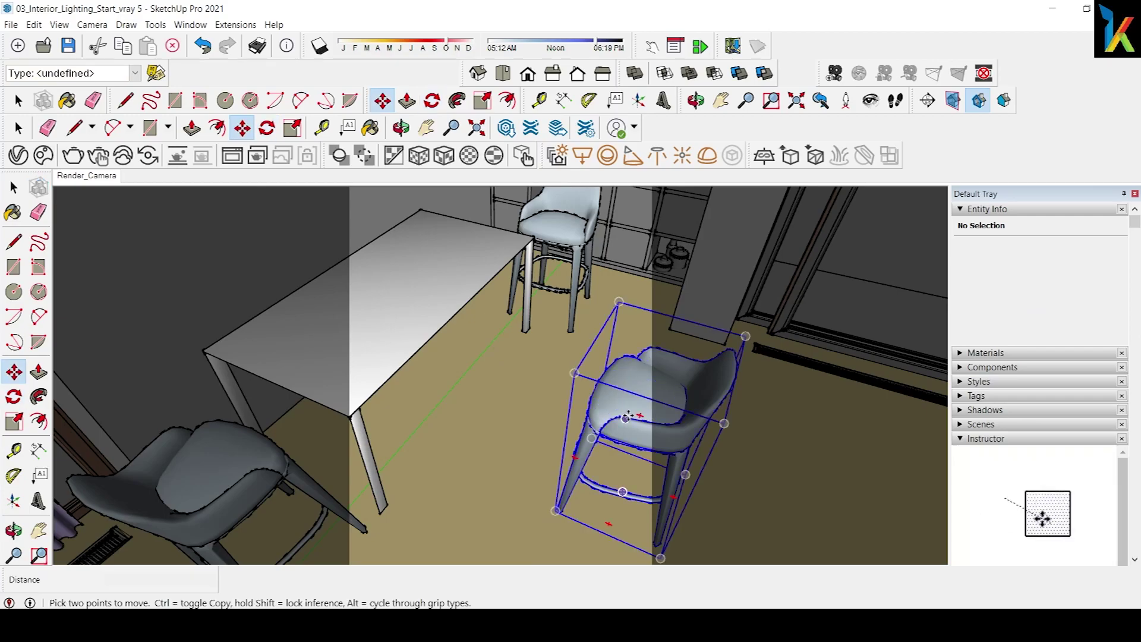
{"action": "left_click", "coordinate": [628, 415]}
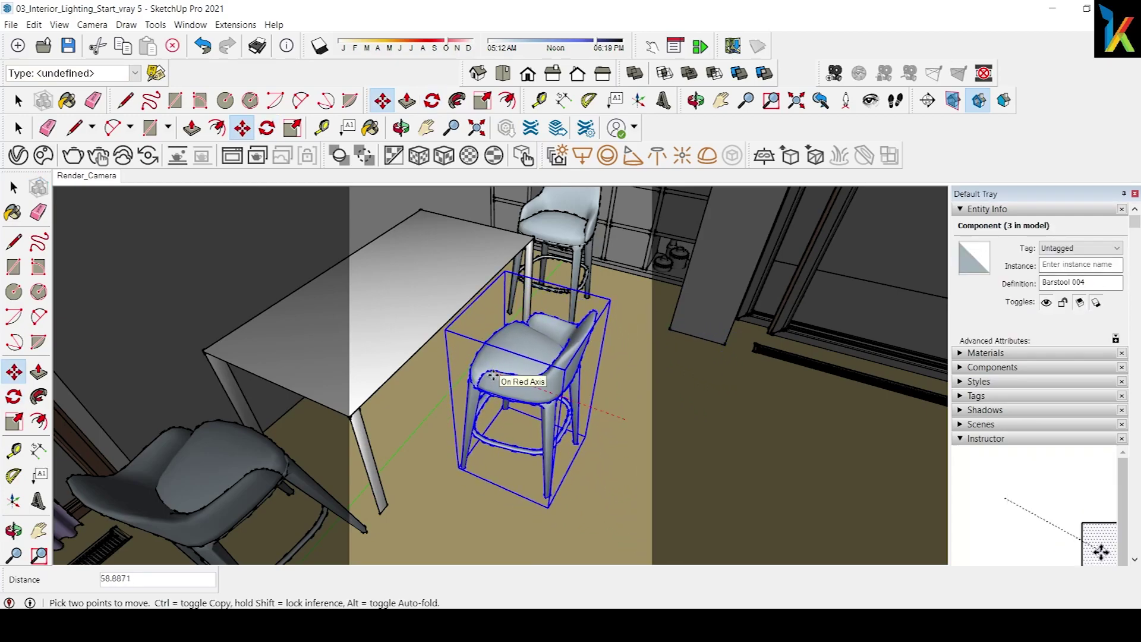
{"action": "left_click", "coordinate": [493, 376]}
Step: Return to the Render_Camera scene and adjust the view to show the table and chairs
{"action": "middle_click_drag", "start_coordinate": [493, 376], "coordinate": [108, 202]}
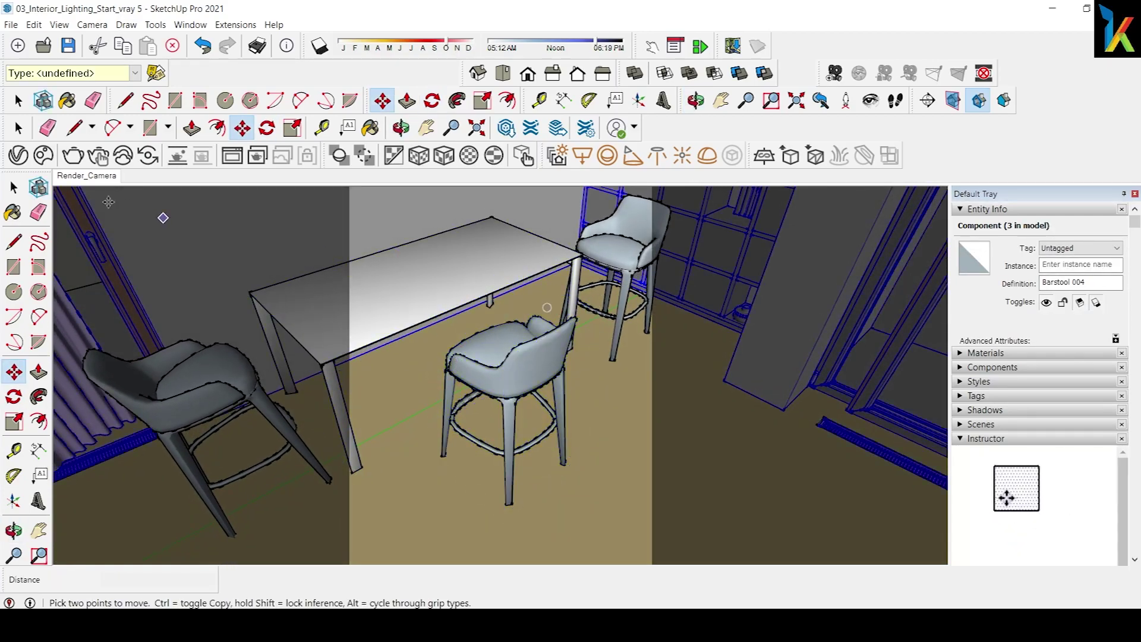
{"action": "left_click", "coordinate": [80, 176]}
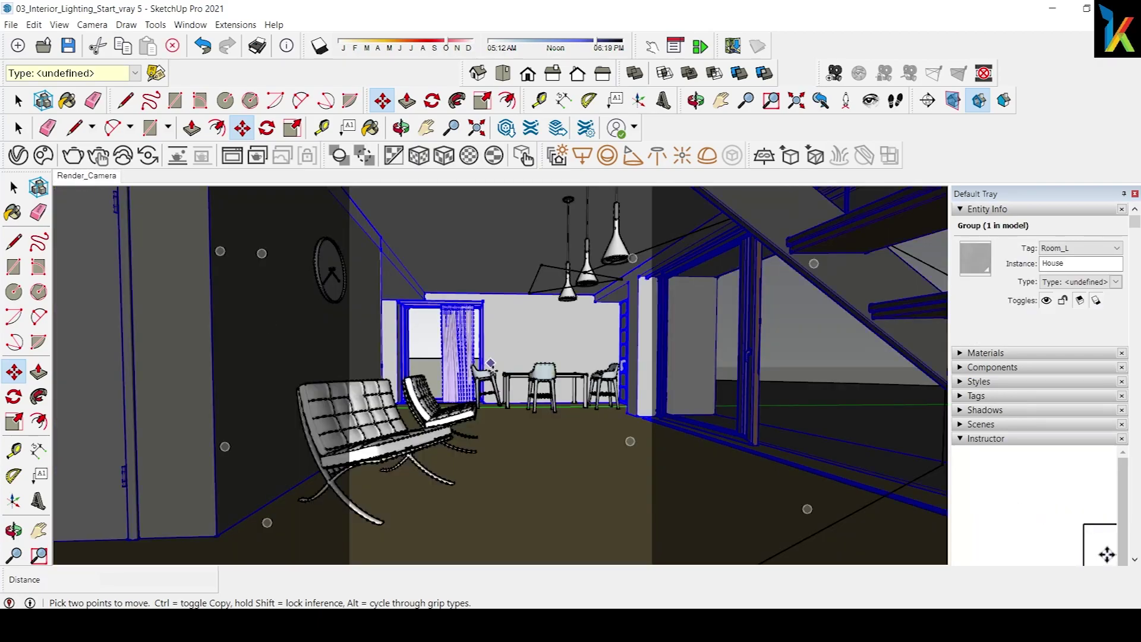
{"action": "scroll", "coordinate": [554, 400], "scroll_direction": "up", "scroll_amount": 3}
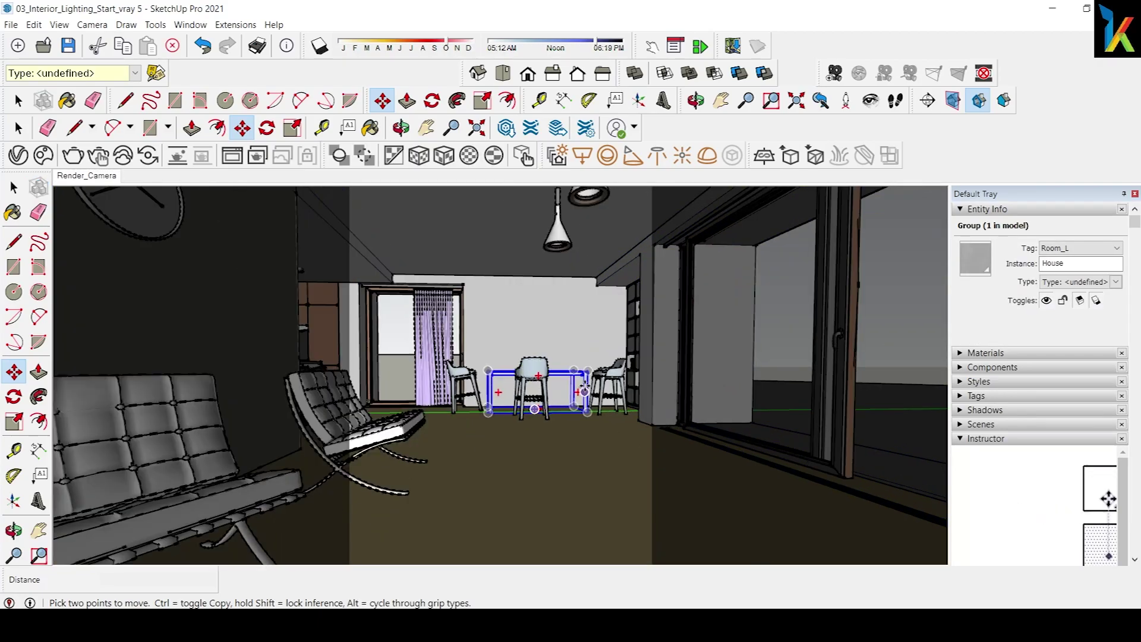
{"action": "middle_click_drag", "start_coordinate": [554, 401], "coordinate": [612, 404]}
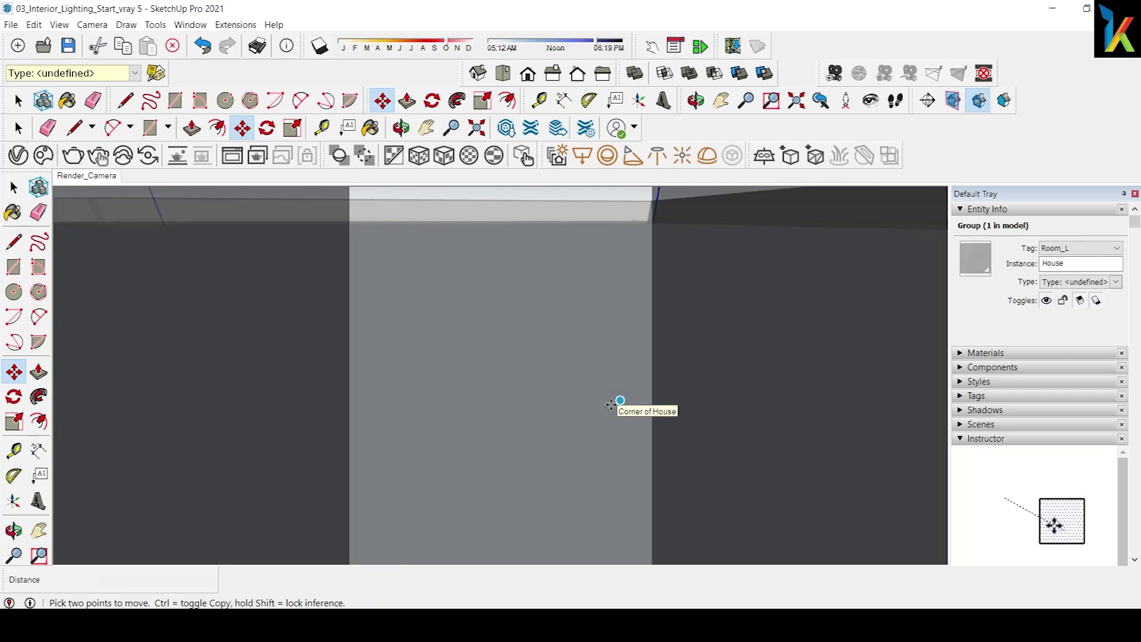
{"action": "scroll", "coordinate": [618, 401], "scroll_direction": "down", "scroll_amount": 2}
{"action": "key", "text": "z"}
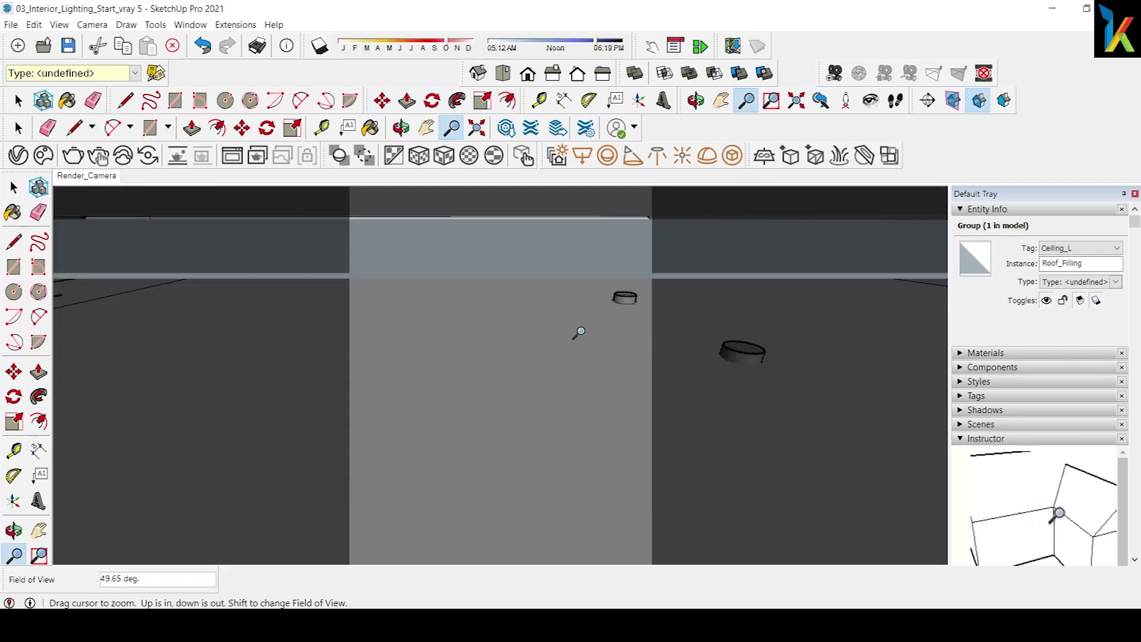
{"action": "scroll", "coordinate": [602, 360], "scroll_direction": "down", "scroll_amount": 5}
{"action": "mouse_move", "coordinate": [576, 331]}
{"action": "middle_mouse_down", "text": "shift"}
{"action": "mouse_move", "coordinate": [411, 412]}
{"action": "mouse_move", "coordinate": [537, 403]}
{"action": "middle_mouse_up", "text": "shift"}
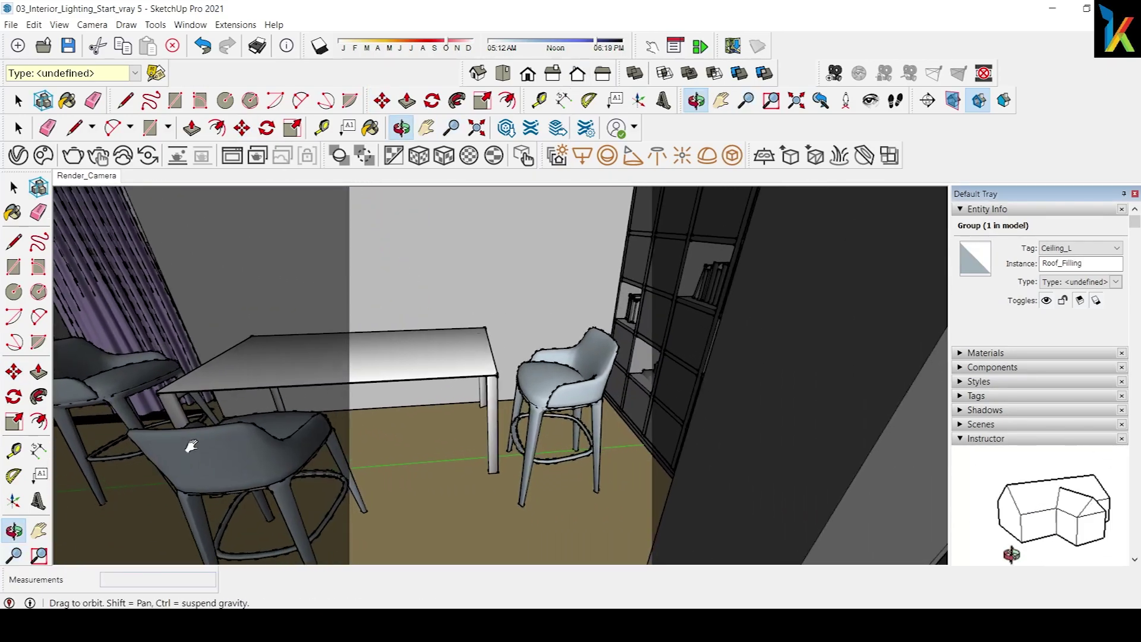
Step: Reposition the barstool near the bookshelf next to the table, then go back to Render_Camera
{"action": "key", "text": "m"}
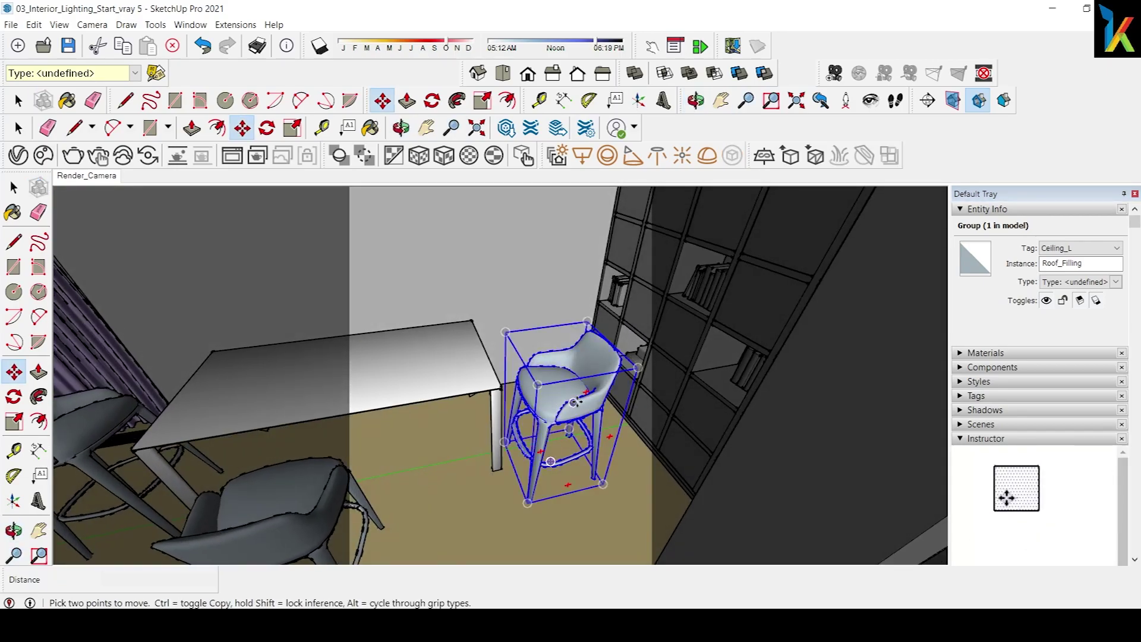
{"action": "left_click", "coordinate": [538, 401]}
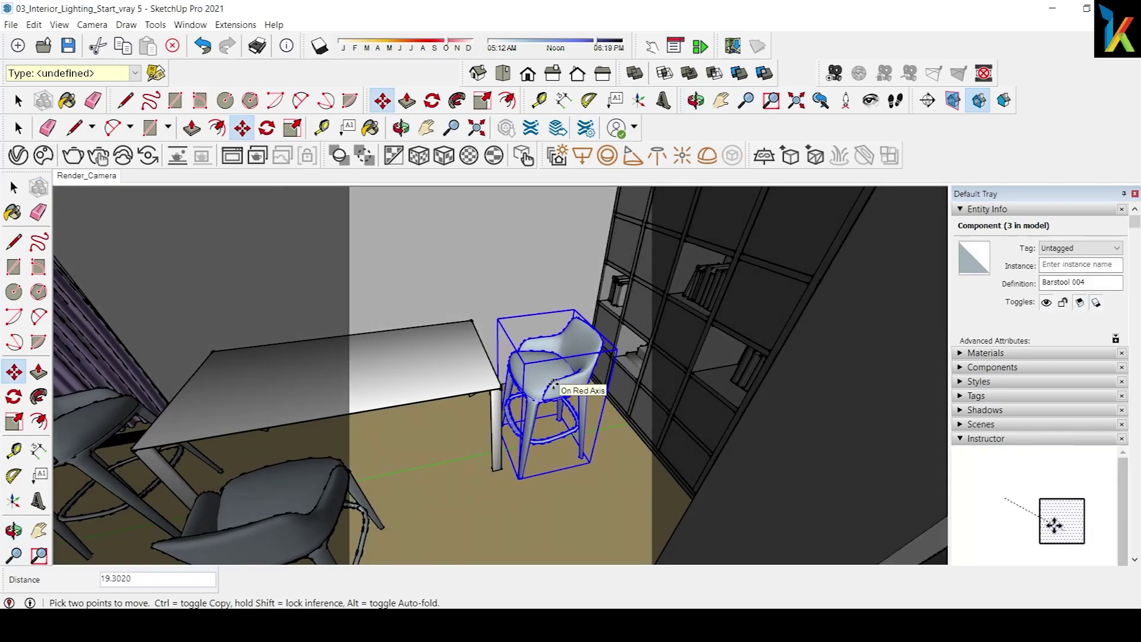
{"action": "left_click", "coordinate": [550, 392]}
{"action": "mouse_move", "coordinate": [550, 393]}
{"action": "middle_mouse_down"}
{"action": "mouse_move", "coordinate": [350, 321]}
{"action": "mouse_move", "coordinate": [523, 374]}
{"action": "middle_mouse_up"}
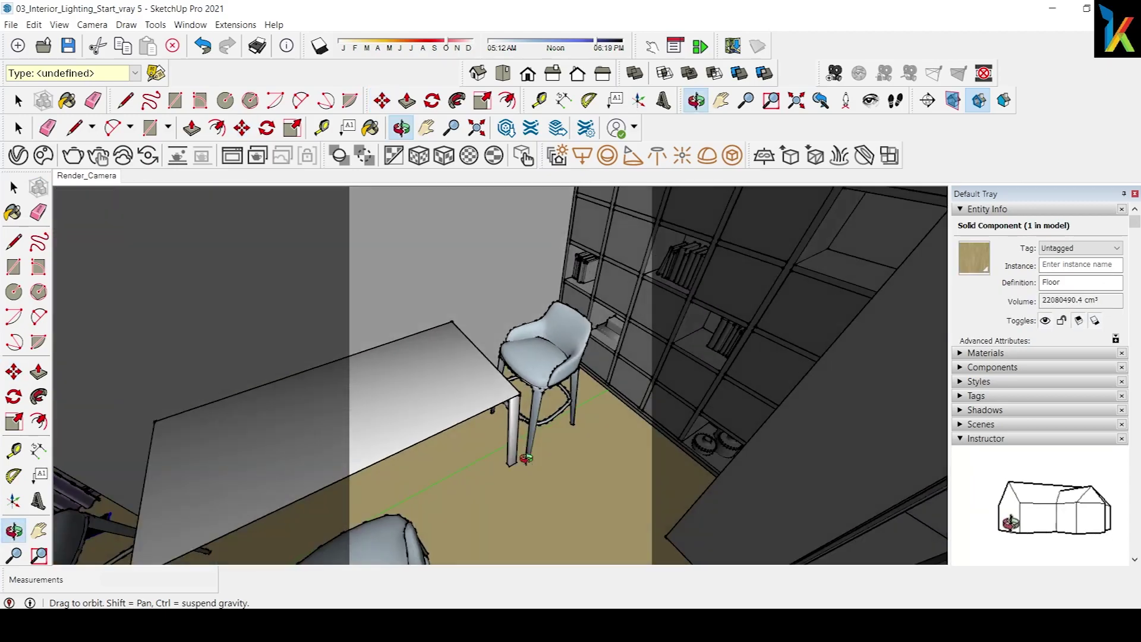
{"action": "left_click", "coordinate": [526, 375]}
{"action": "left_click", "coordinate": [535, 365]}
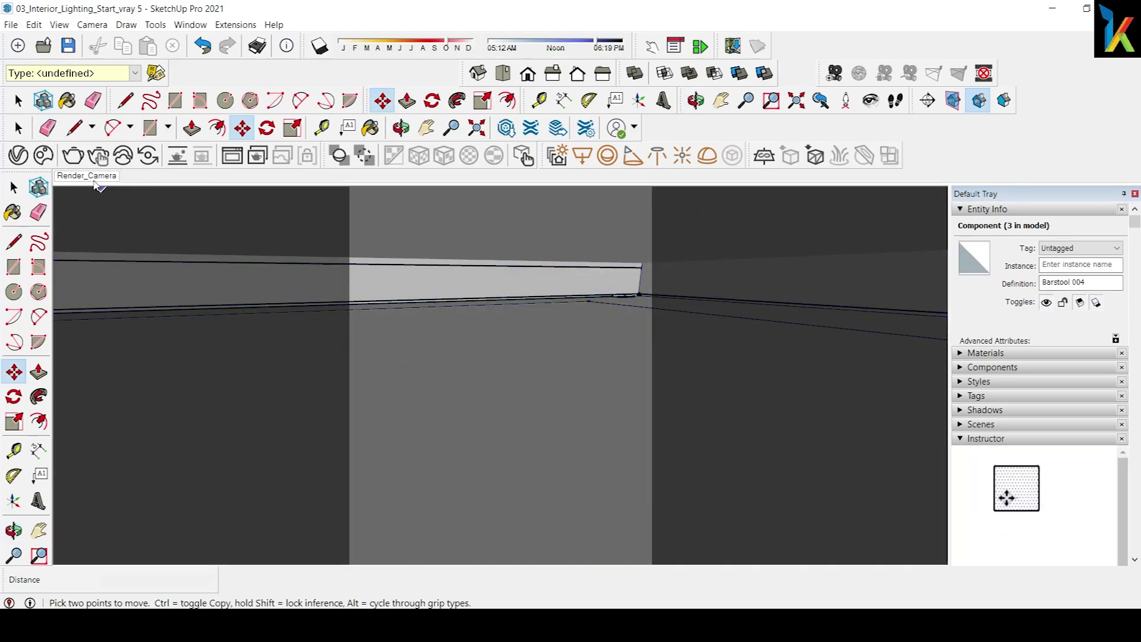
{"action": "left_click", "coordinate": [94, 181]}
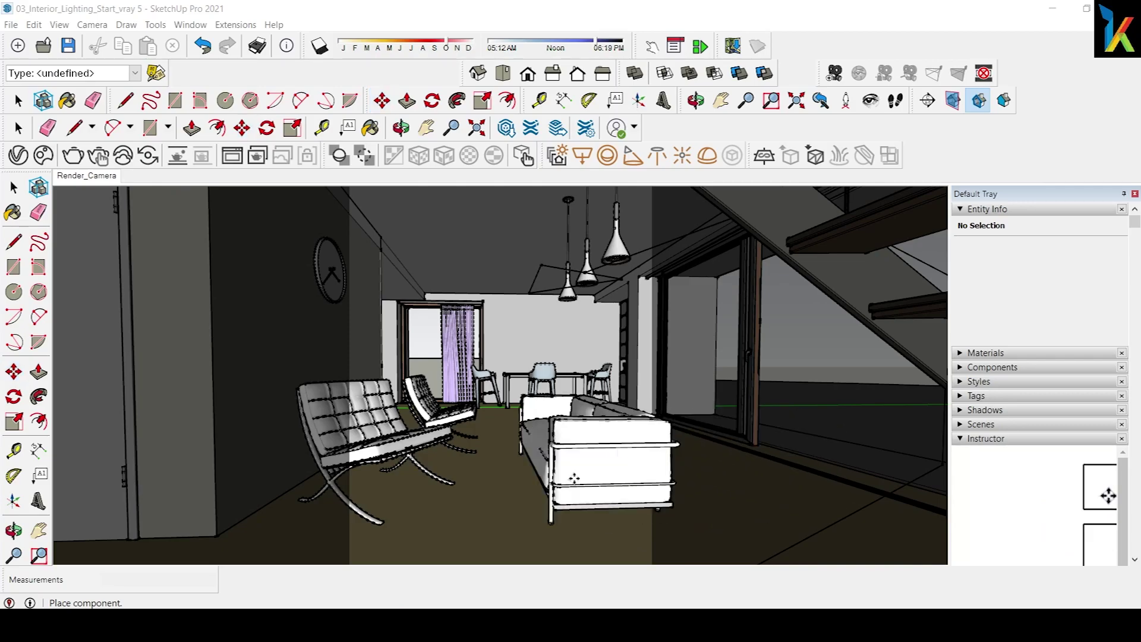
Step: Place the white sofa beside the window facing the lounge chairs, discarding the extra copy
{"action": "middle_click_drag", "start_coordinate": [582, 476], "coordinate": [666, 467]}
{"action": "left_click", "coordinate": [623, 413]}
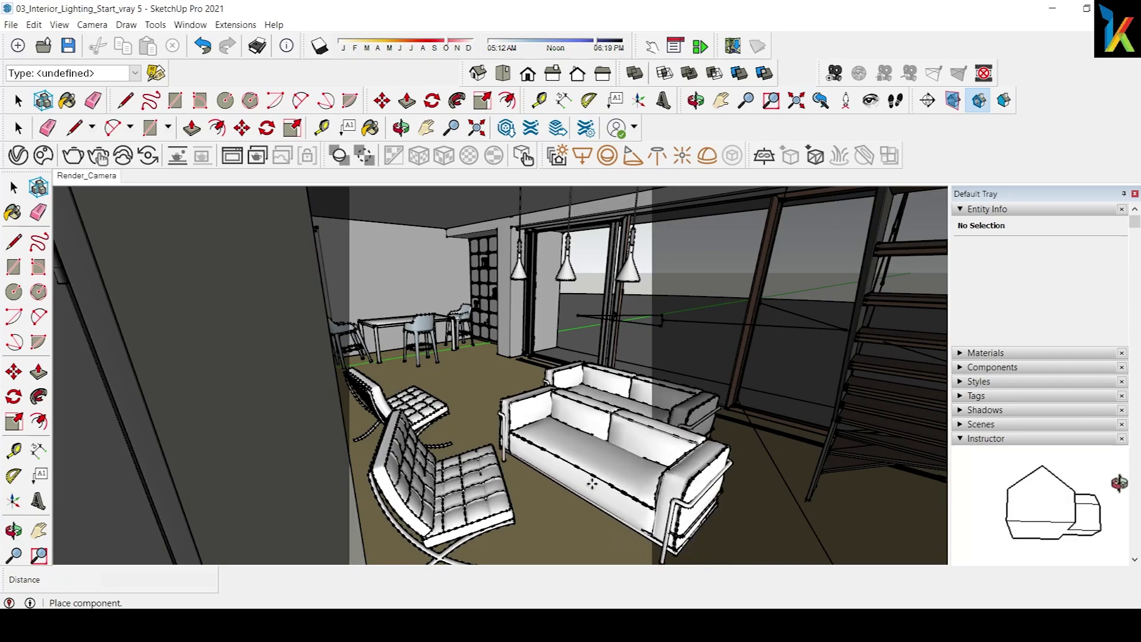
{"action": "key", "text": "Escape"}
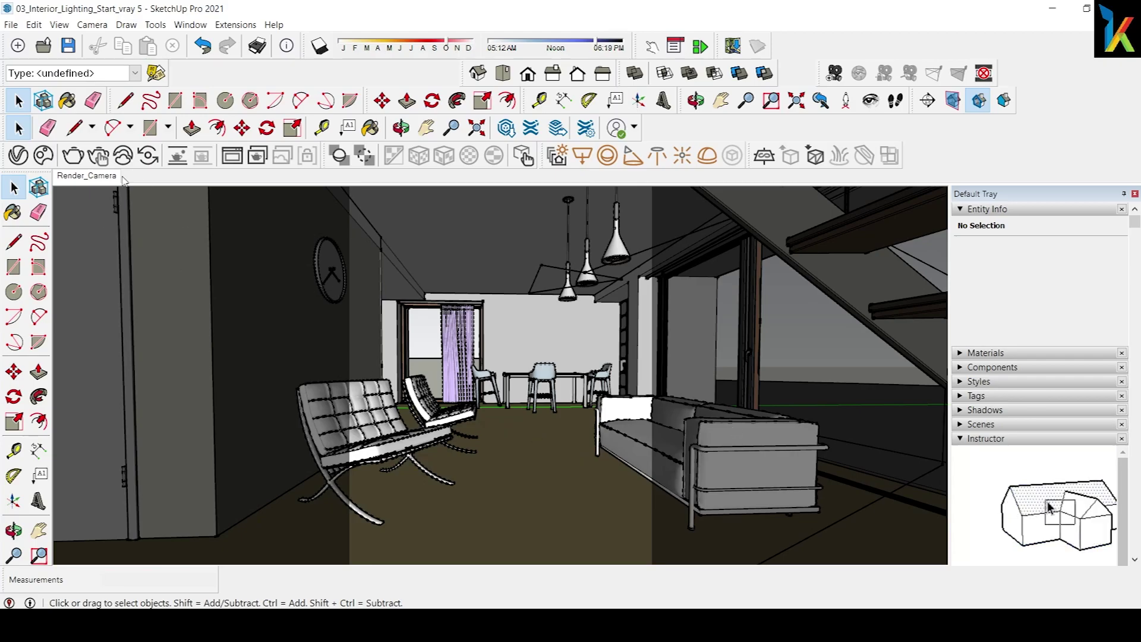
Step: Import Table Coffee 002 from Cosmos and place it on the floor at the room centre
{"action": "left_click", "coordinate": [18, 156]}
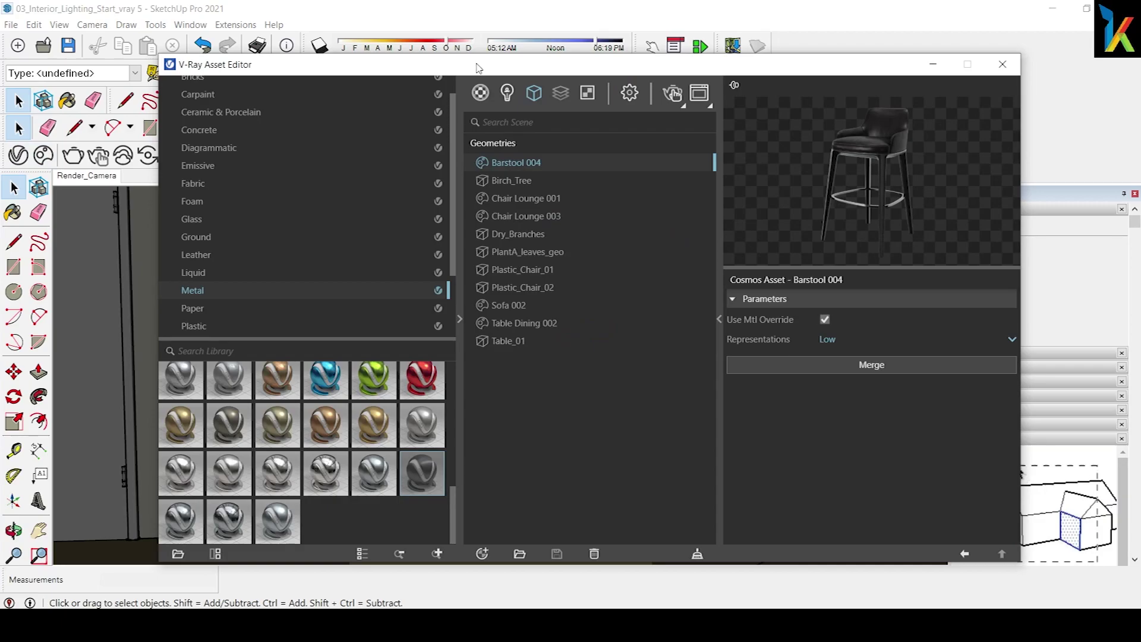
{"action": "left_click", "coordinate": [1002, 65]}
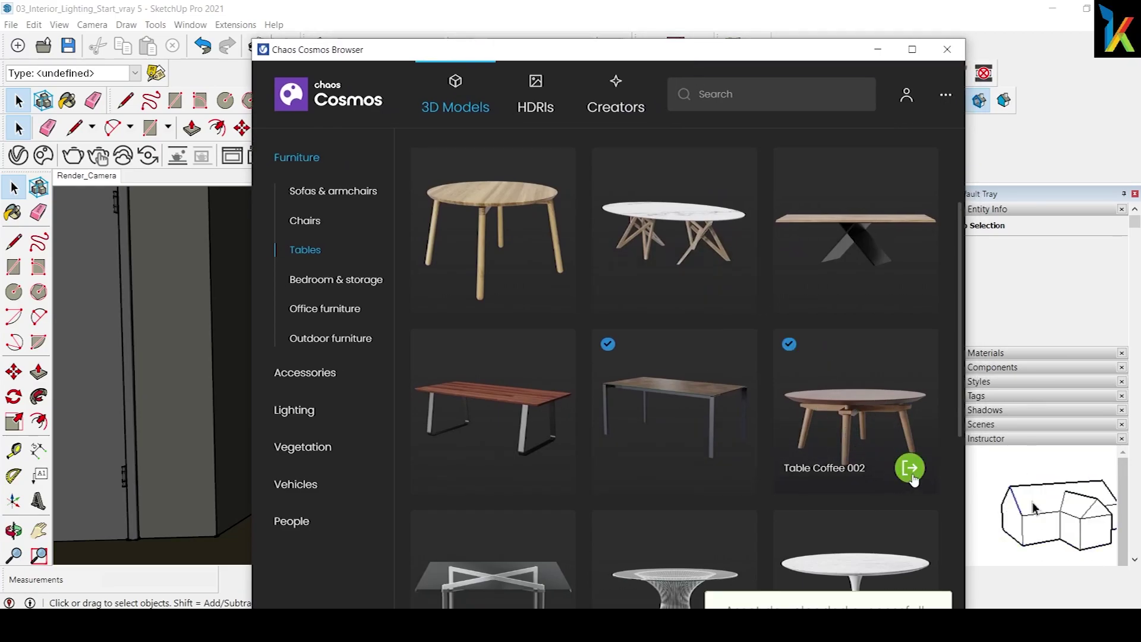
{"action": "left_click", "coordinate": [910, 469]}
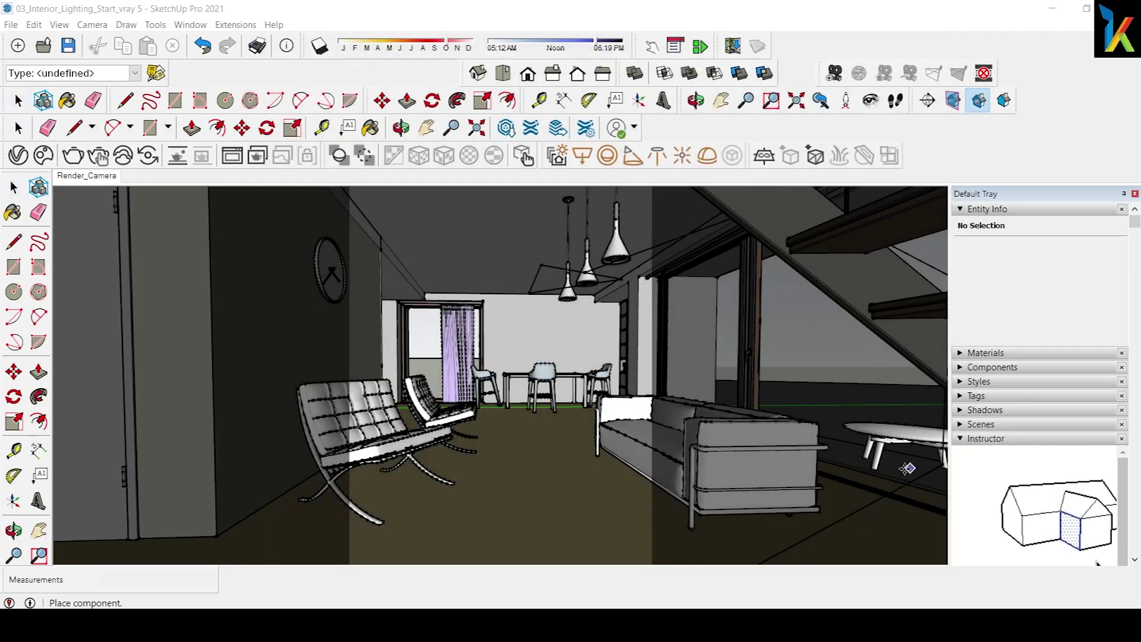
{"action": "left_click", "coordinate": [548, 481]}
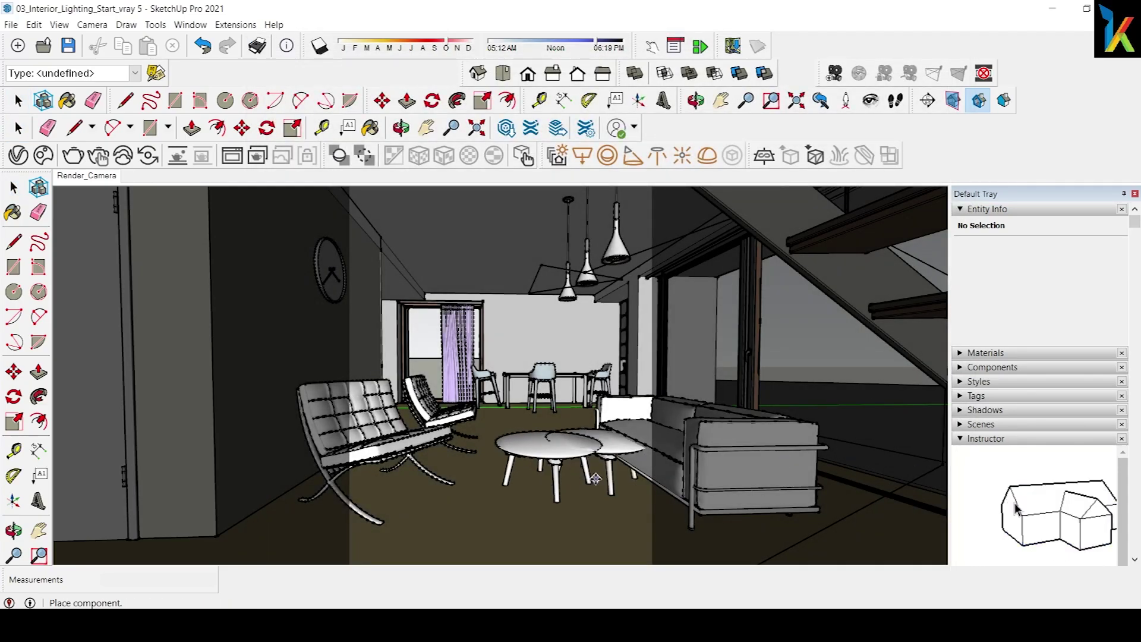
Step: Download and import Apples 001 from Cosmos Accessories, positioning it over the coffee table
{"action": "left_click", "coordinate": [43, 155]}
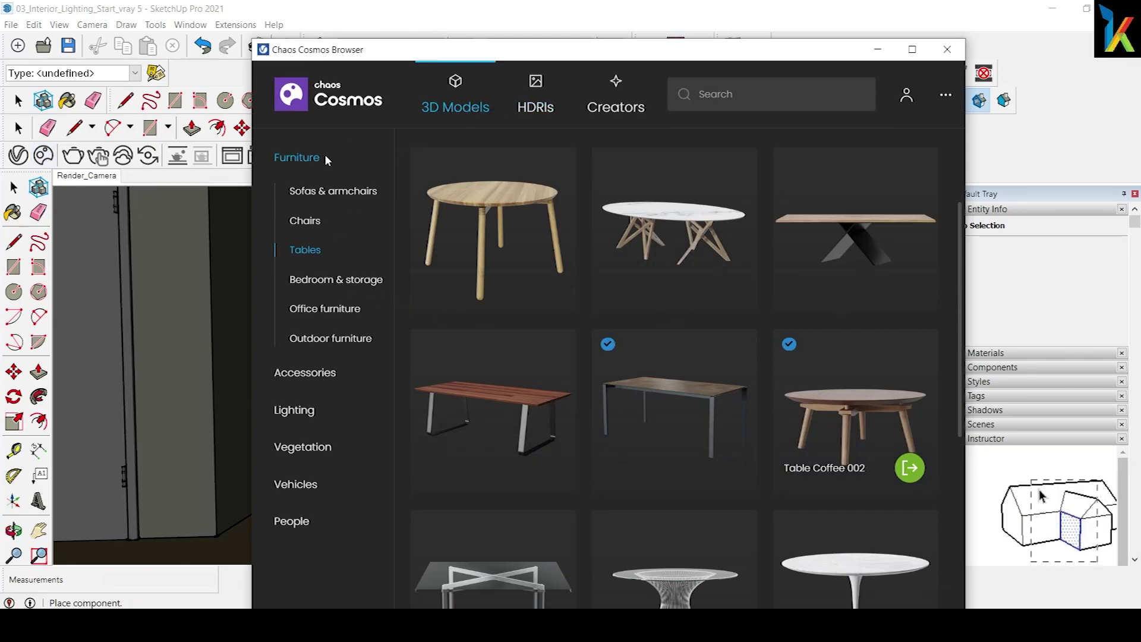
{"action": "left_click", "coordinate": [305, 373]}
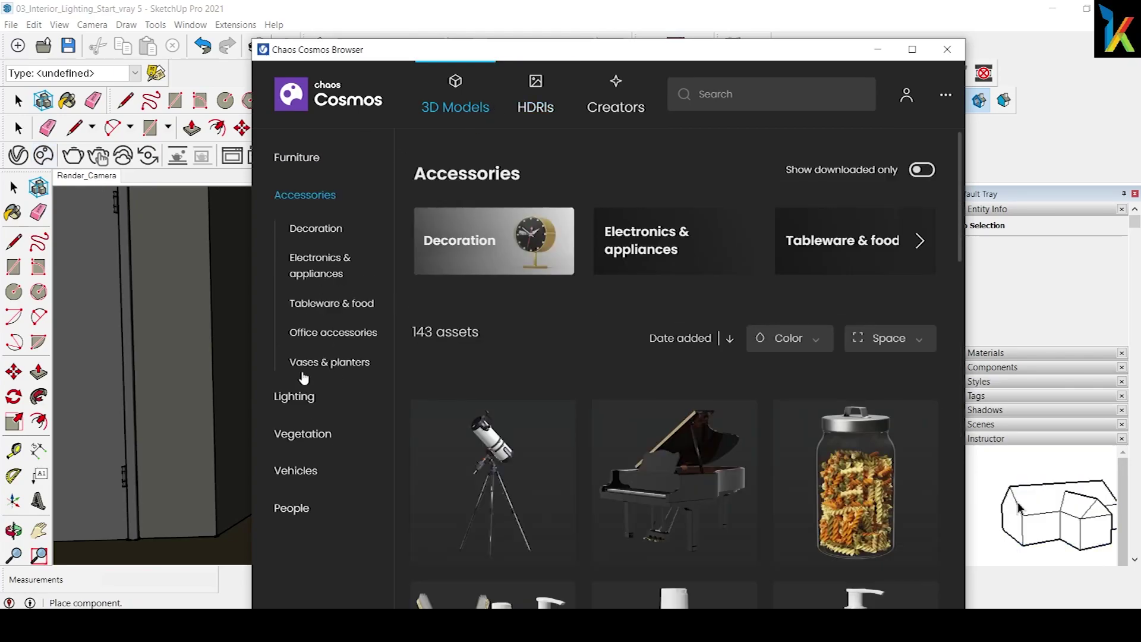
{"action": "scroll", "coordinate": [495, 378], "scroll_direction": "down", "scroll_amount": 10}
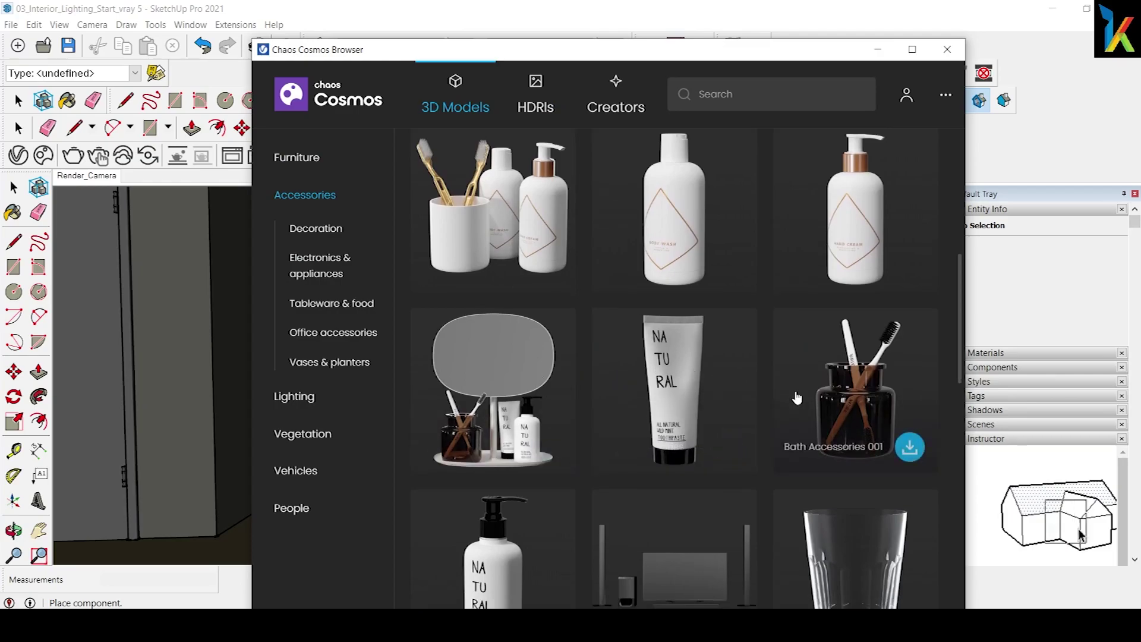
{"action": "scroll", "coordinate": [794, 394], "scroll_direction": "down", "scroll_amount": 5}
{"action": "scroll", "coordinate": [798, 397], "scroll_direction": "down", "scroll_amount": 3}
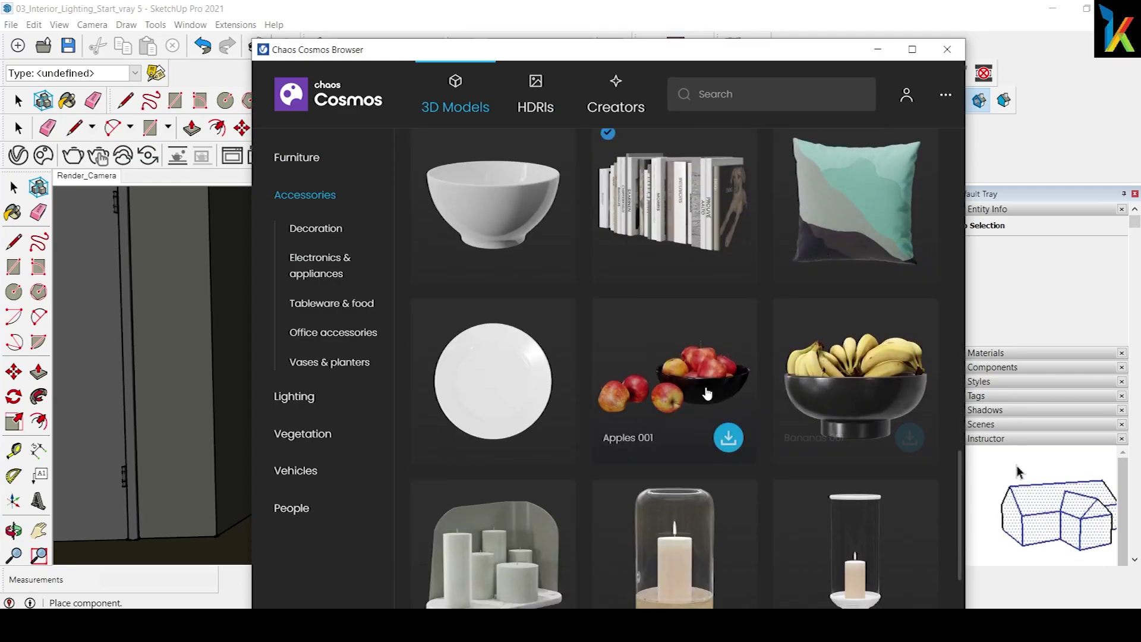
{"action": "left_click", "coordinate": [729, 437]}
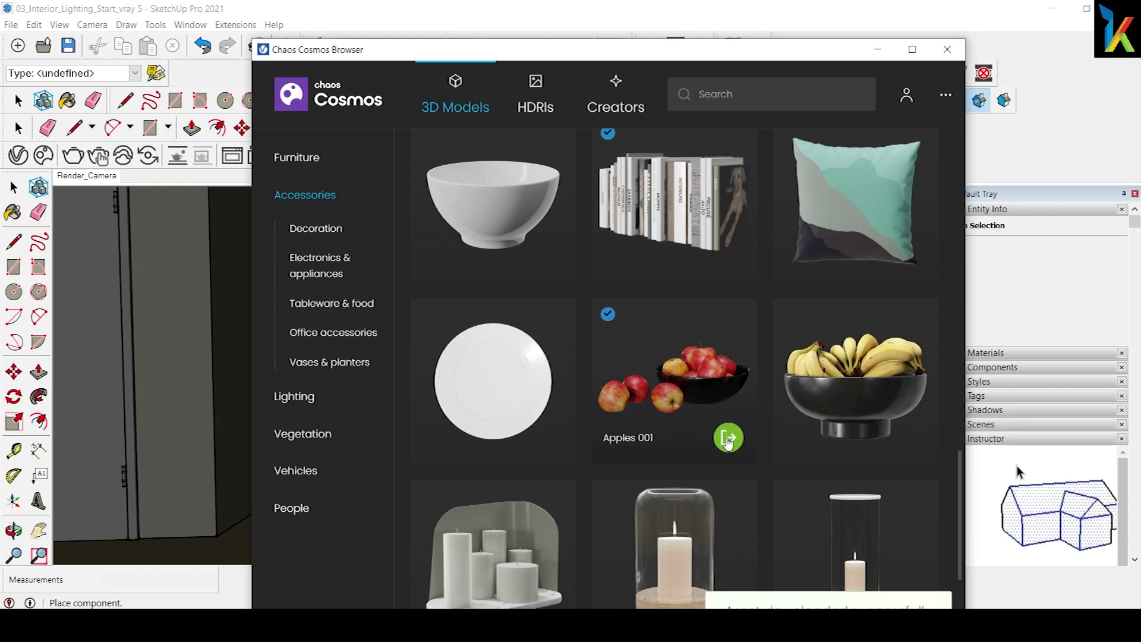
{"action": "left_click", "coordinate": [722, 446]}
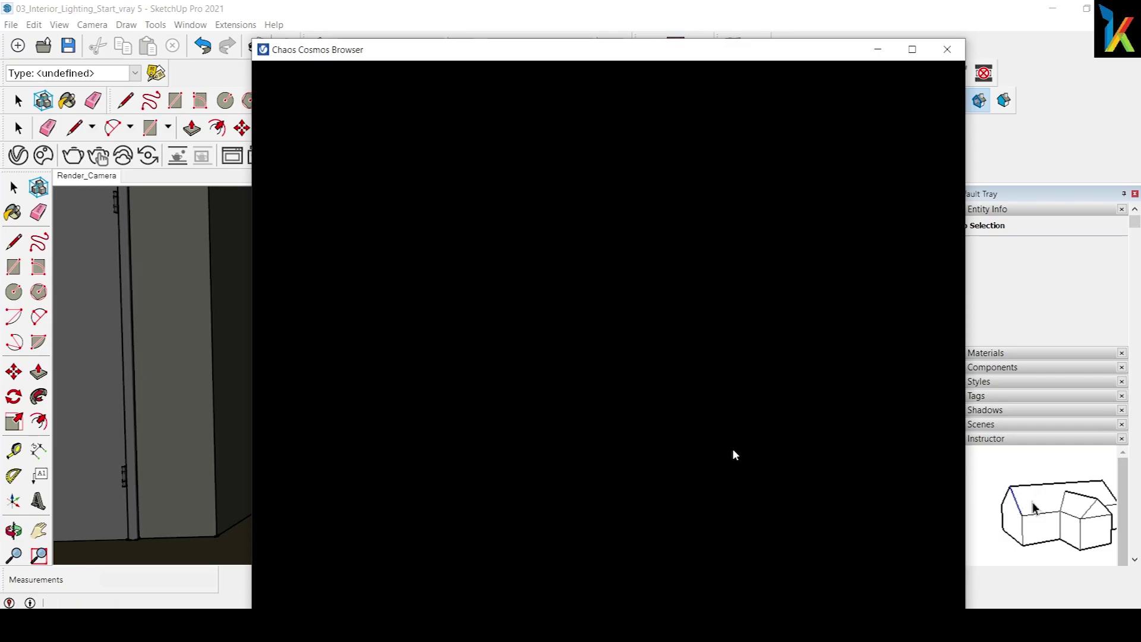
{"action": "left_click", "coordinate": [547, 446]}
{"action": "scroll", "coordinate": [550, 451], "scroll_direction": "up", "scroll_amount": 2}
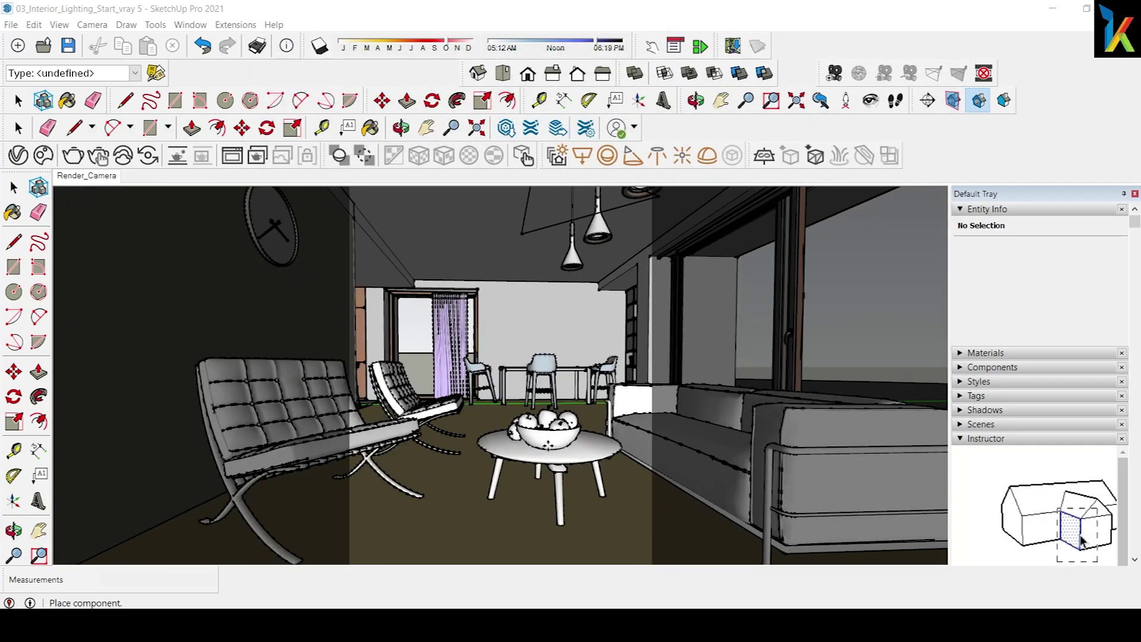
{"action": "scroll", "coordinate": [556, 458], "scroll_direction": "up", "scroll_amount": 2}
Step: Drop the Apples 001 bowl onto the coffee table top and orbit around to check it
{"action": "scroll", "coordinate": [564, 468], "scroll_direction": "up", "scroll_amount": 2}
{"action": "mouse_move", "coordinate": [565, 467]}
{"action": "middle_mouse_down"}
{"action": "mouse_move", "coordinate": [565, 479]}
{"action": "mouse_move", "coordinate": [497, 439]}
{"action": "mouse_move", "coordinate": [497, 449]}
{"action": "middle_mouse_up"}
{"action": "scroll", "coordinate": [565, 482], "scroll_direction": "up", "scroll_amount": 3}
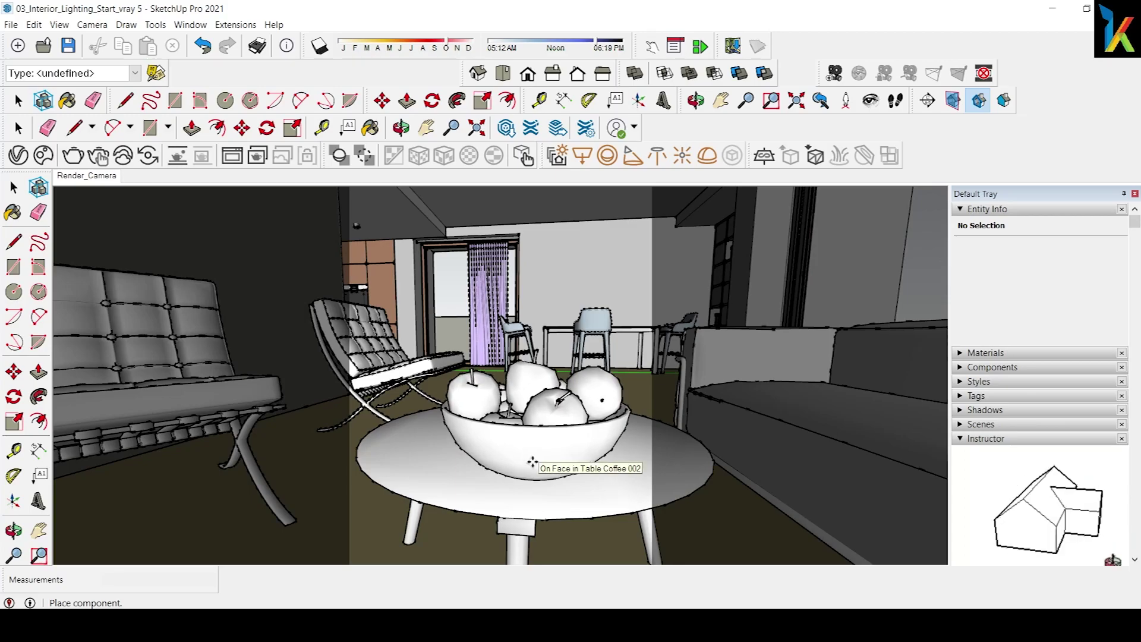
{"action": "left_click", "coordinate": [531, 463]}
{"action": "mouse_move", "coordinate": [531, 462]}
{"action": "middle_mouse_down"}
{"action": "mouse_move", "coordinate": [667, 530]}
{"action": "mouse_move", "coordinate": [539, 511]}
{"action": "mouse_move", "coordinate": [635, 499]}
{"action": "mouse_move", "coordinate": [700, 540]}
{"action": "mouse_move", "coordinate": [422, 535]}
{"action": "middle_mouse_up"}
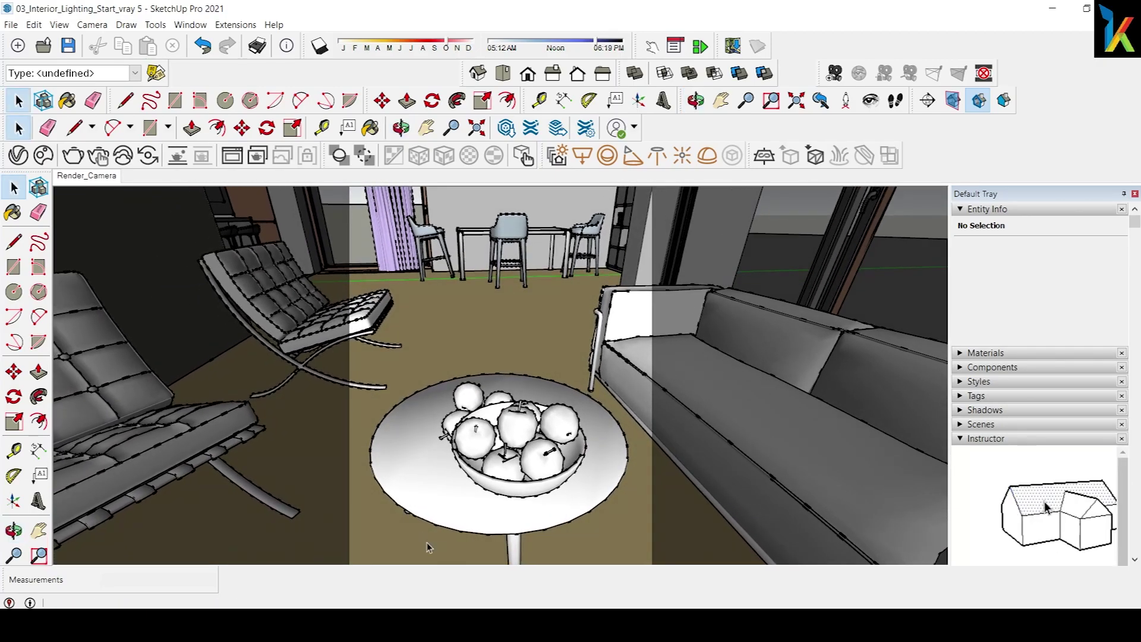
{"action": "mouse_move", "coordinate": [553, 511]}
{"action": "middle_mouse_down"}
{"action": "mouse_move", "coordinate": [517, 458]}
{"action": "mouse_move", "coordinate": [495, 447]}
{"action": "middle_mouse_up"}
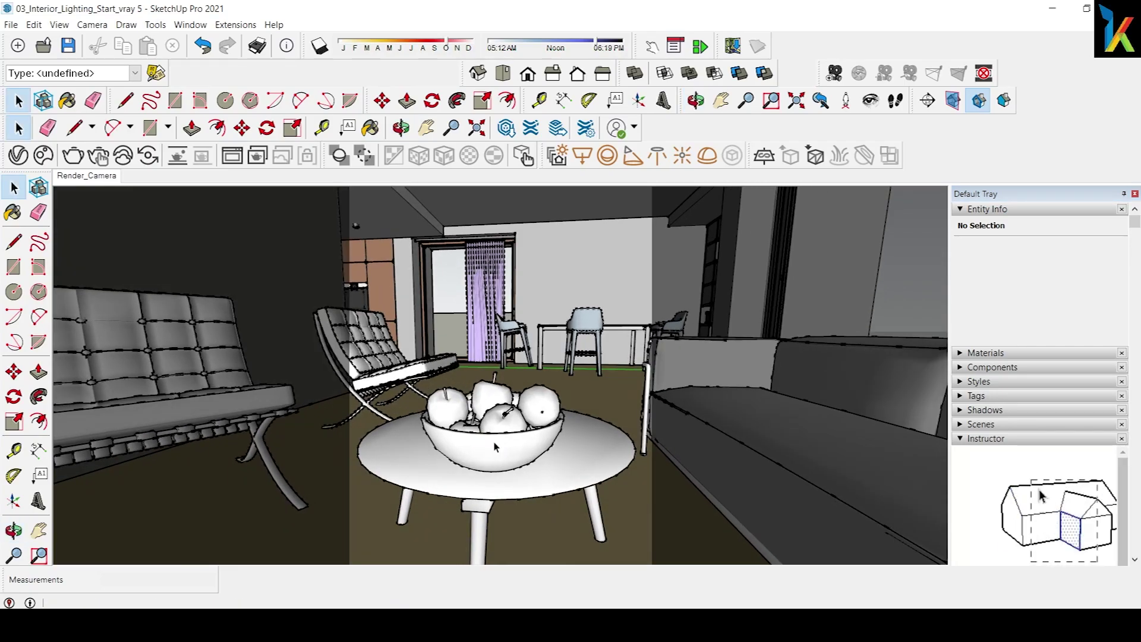
{"action": "scroll", "coordinate": [498, 470], "scroll_direction": "down", "scroll_amount": 1}
{"action": "scroll", "coordinate": [524, 475], "scroll_direction": "down", "scroll_amount": 1}
Step: Zoom out to the full furnished room and open Chaos Cosmos from the V-Ray toolbar
{"action": "scroll", "coordinate": [523, 493], "scroll_direction": "down", "scroll_amount": 1}
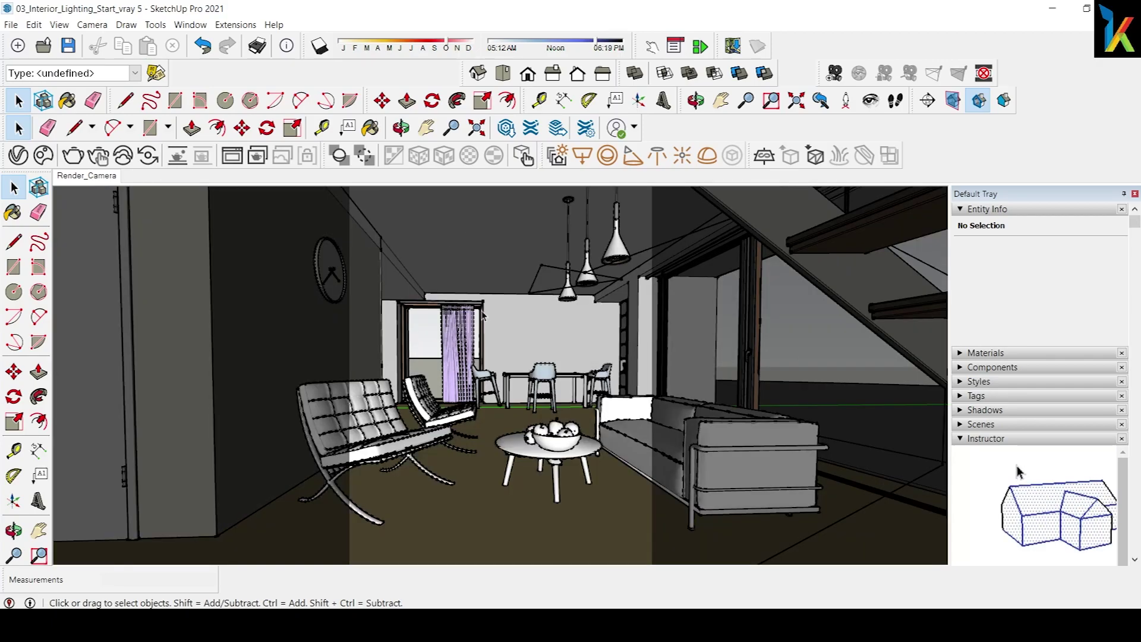
{"action": "left_click", "coordinate": [44, 156]}
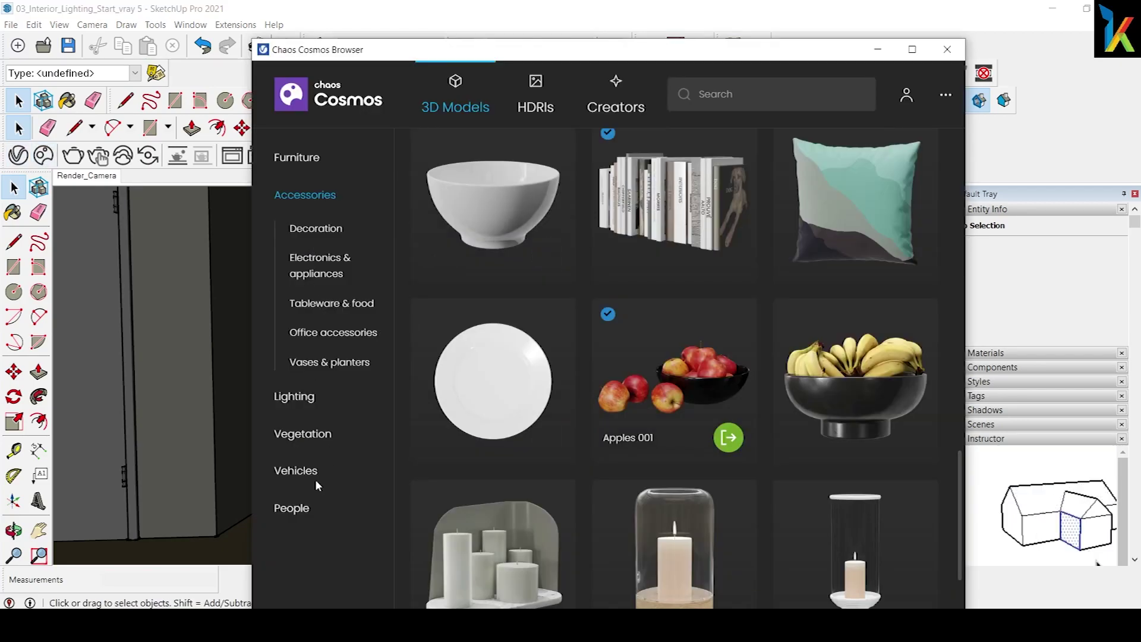
Step: Download Tony & Vito Posed 001 from the Cosmos People category and import it
{"action": "left_click", "coordinate": [301, 509]}
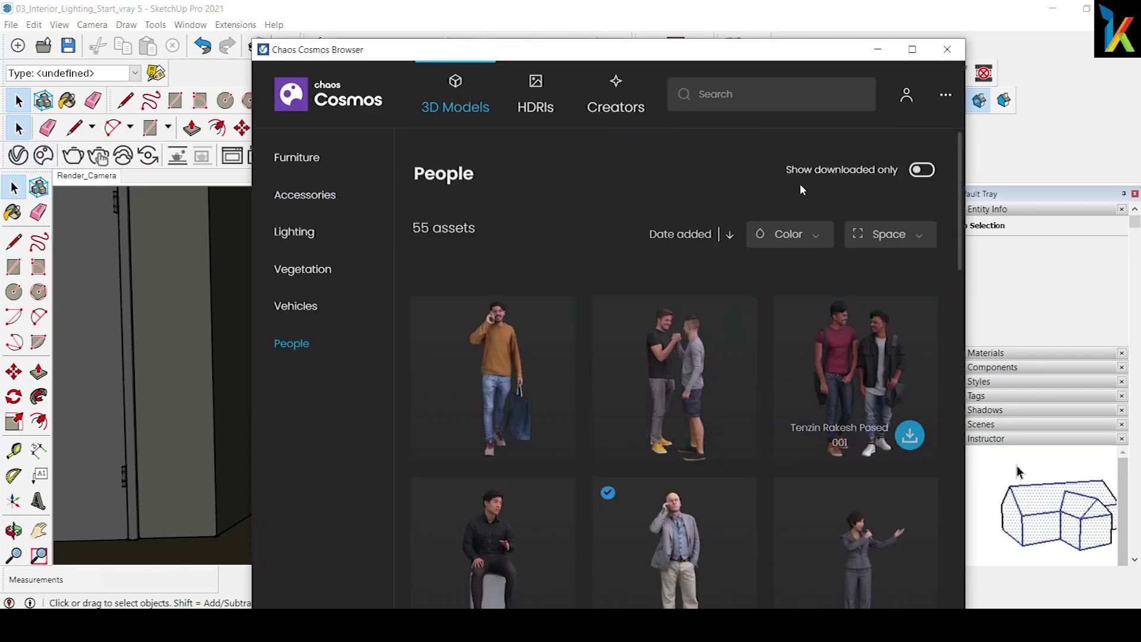
{"action": "mouse_move", "coordinate": [672, 59]}
{"action": "left_mouse_down"}
{"action": "mouse_move", "coordinate": [820, 526]}
{"action": "mouse_move", "coordinate": [683, 71]}
{"action": "left_mouse_up"}
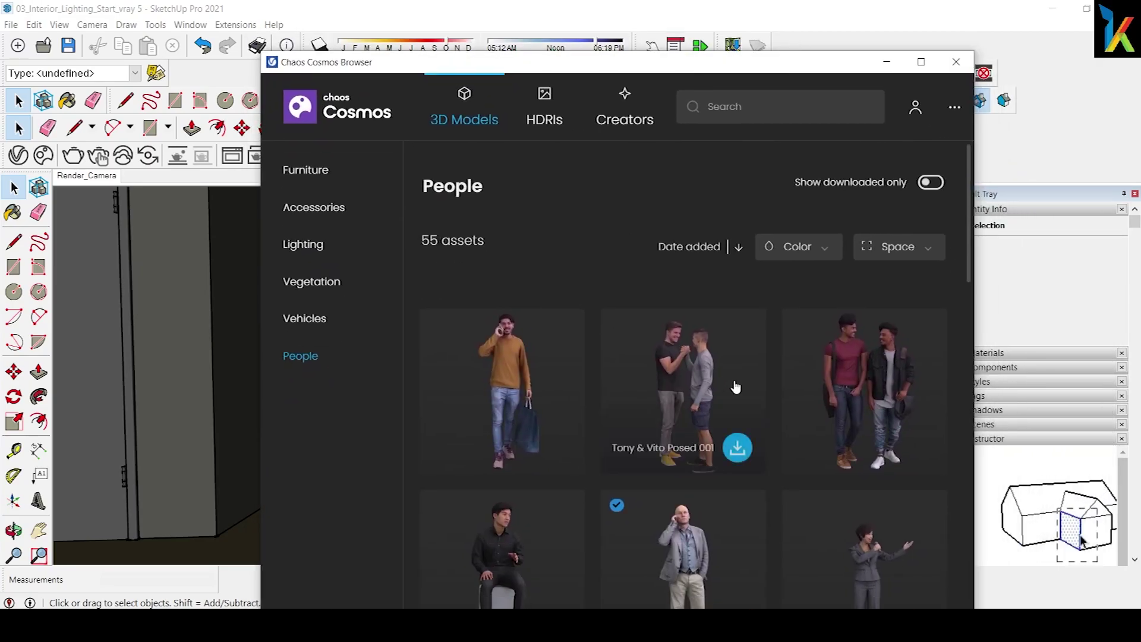
{"action": "left_click_drag", "start_coordinate": [658, 73], "coordinate": [636, 40]}
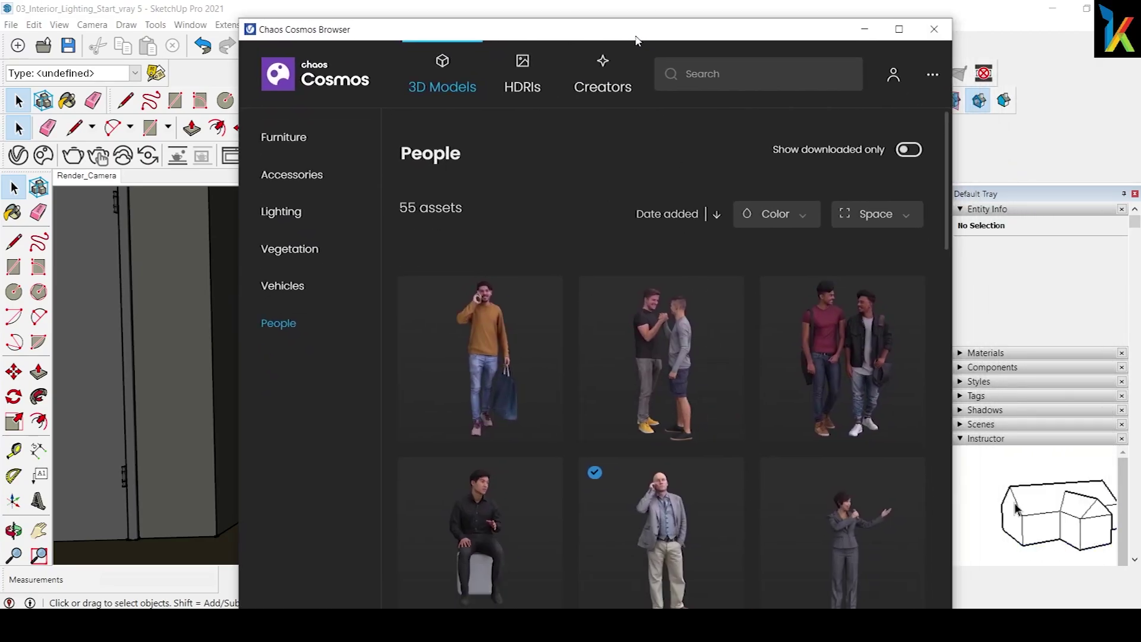
{"action": "left_click", "coordinate": [716, 412]}
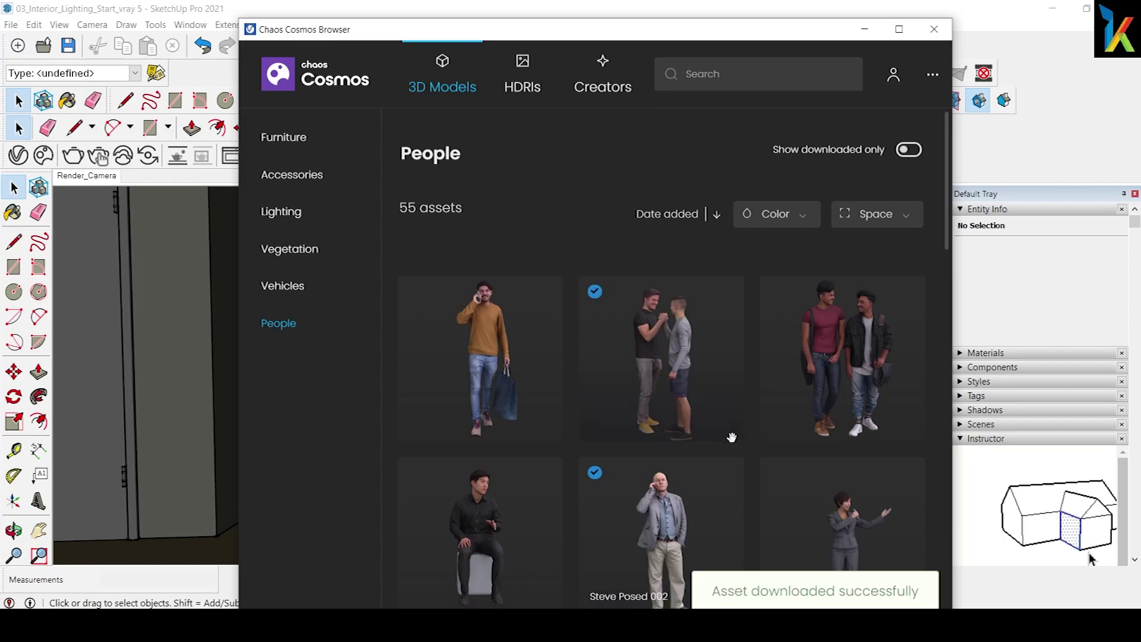
{"action": "left_click", "coordinate": [717, 416]}
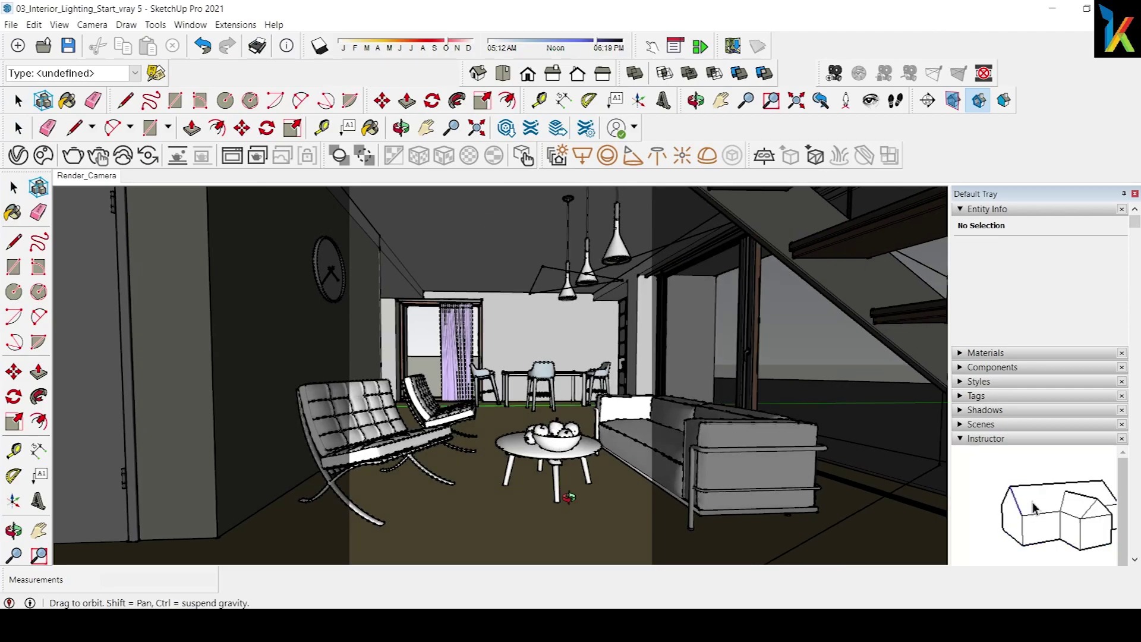
Step: Place the Tony & Vito figures on the floor behind the sofa near the bar stools
{"action": "middle_click_drag", "start_coordinate": [548, 446], "coordinate": [573, 535]}
{"action": "scroll", "coordinate": [546, 387], "scroll_direction": "up", "scroll_amount": 3}
{"action": "scroll", "coordinate": [545, 388], "scroll_direction": "up", "scroll_amount": 3}
{"action": "mouse_move", "coordinate": [580, 388]}
{"action": "middle_mouse_down"}
{"action": "mouse_move", "coordinate": [660, 364]}
{"action": "mouse_move", "coordinate": [695, 425]}
{"action": "mouse_move", "coordinate": [654, 381]}
{"action": "middle_mouse_up"}
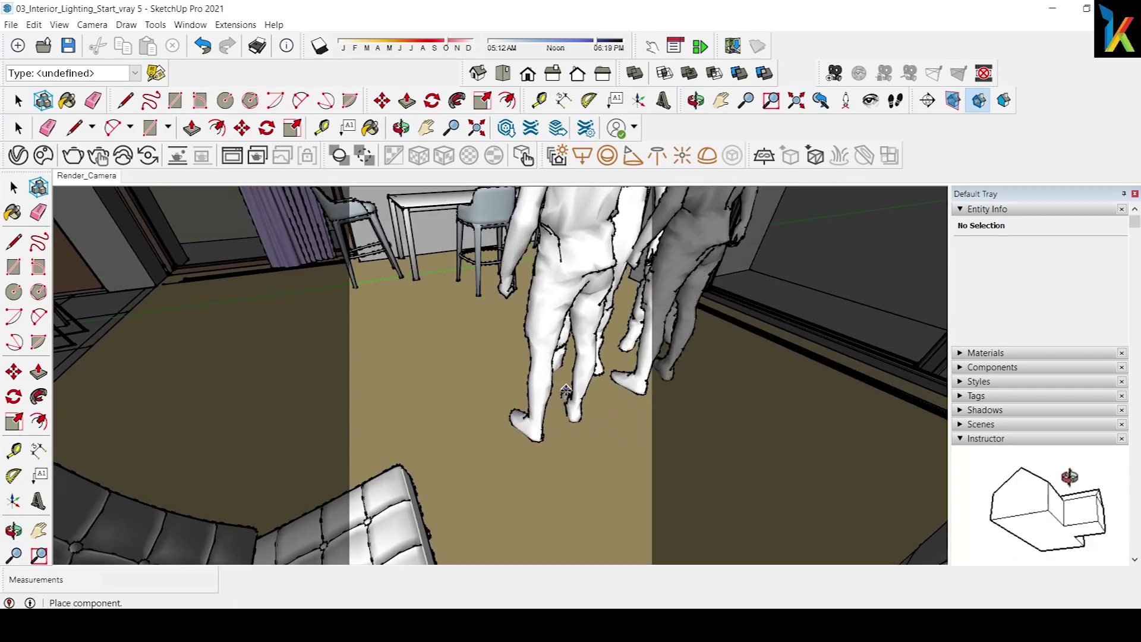
{"action": "left_click", "coordinate": [624, 380]}
Step: Check the placed figures, return to the Render_Camera scene and reopen Chaos Cosmos
{"action": "middle_click_drag", "start_coordinate": [602, 396], "coordinate": [488, 365]}
{"action": "scroll", "coordinate": [488, 365], "scroll_direction": "down", "scroll_amount": 3}
{"action": "scroll", "coordinate": [523, 357], "scroll_direction": "down", "scroll_amount": 3}
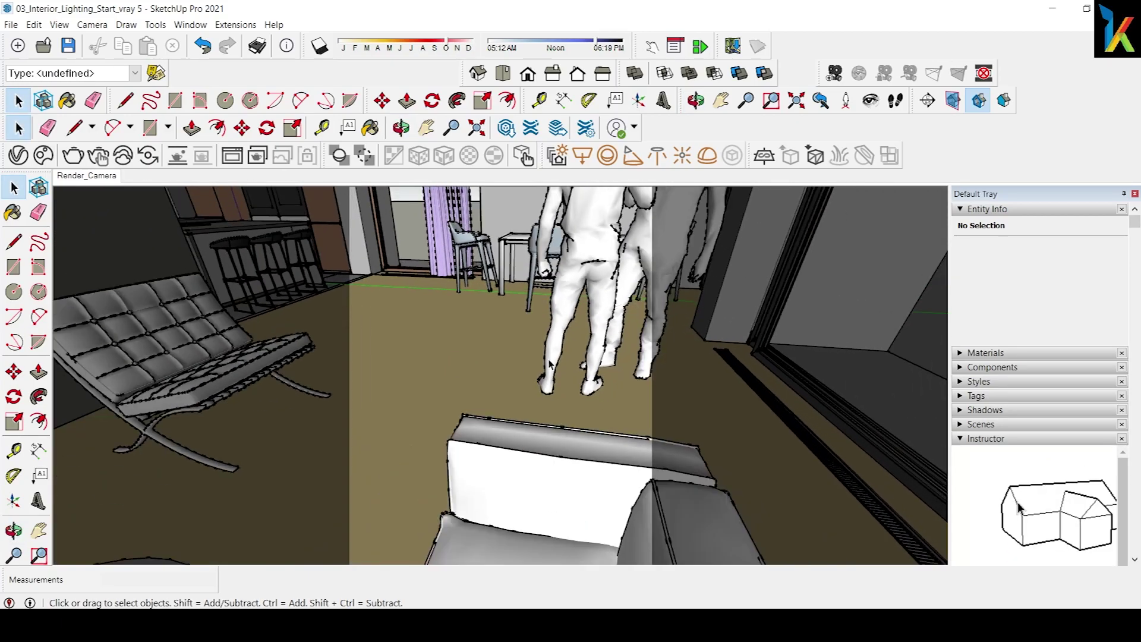
{"action": "scroll", "coordinate": [553, 350], "scroll_direction": "down", "scroll_amount": 3}
{"action": "scroll", "coordinate": [575, 346], "scroll_direction": "down", "scroll_amount": 3}
{"action": "left_click", "coordinate": [89, 175]}
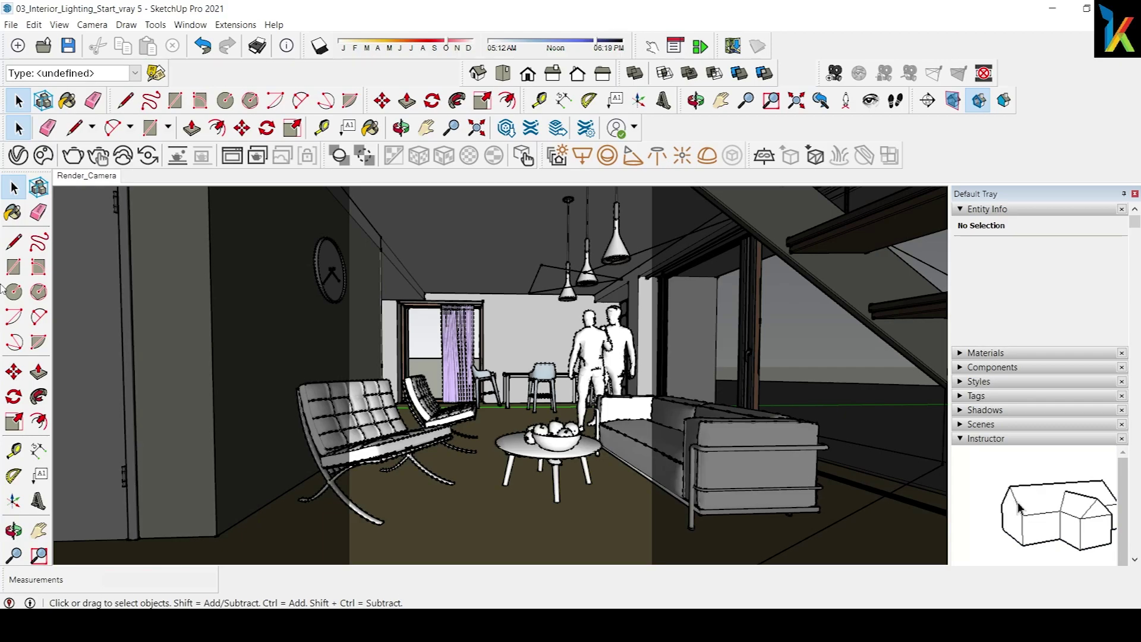
{"action": "left_click", "coordinate": [44, 155]}
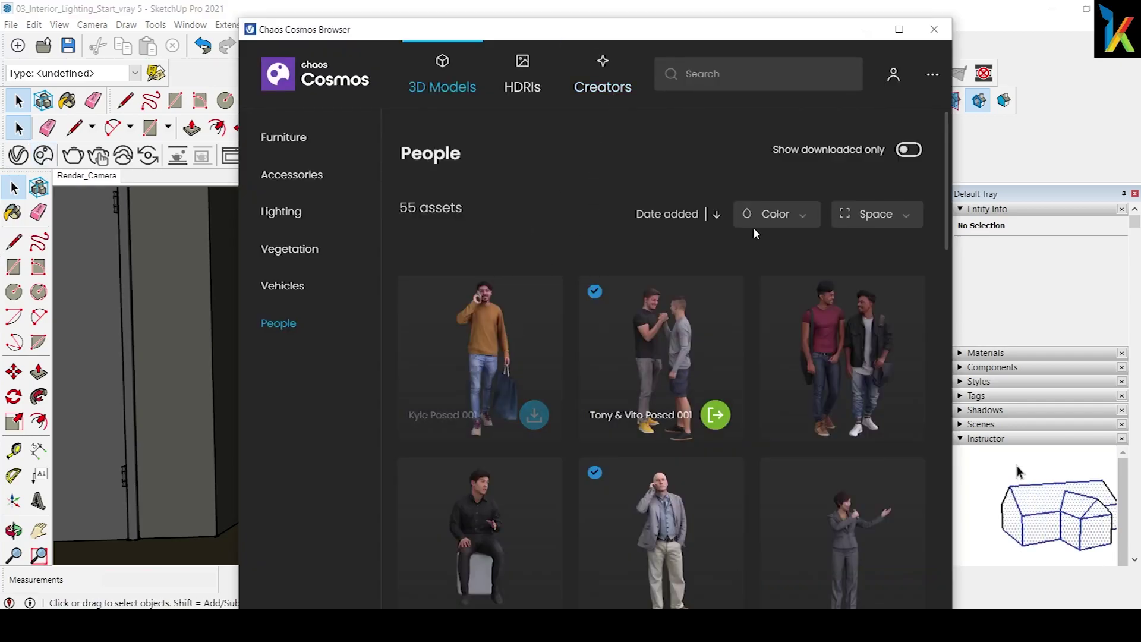
Step: Browse the Cosmos assets by creator, paging through the creators carousel
{"action": "left_click", "coordinate": [604, 83]}
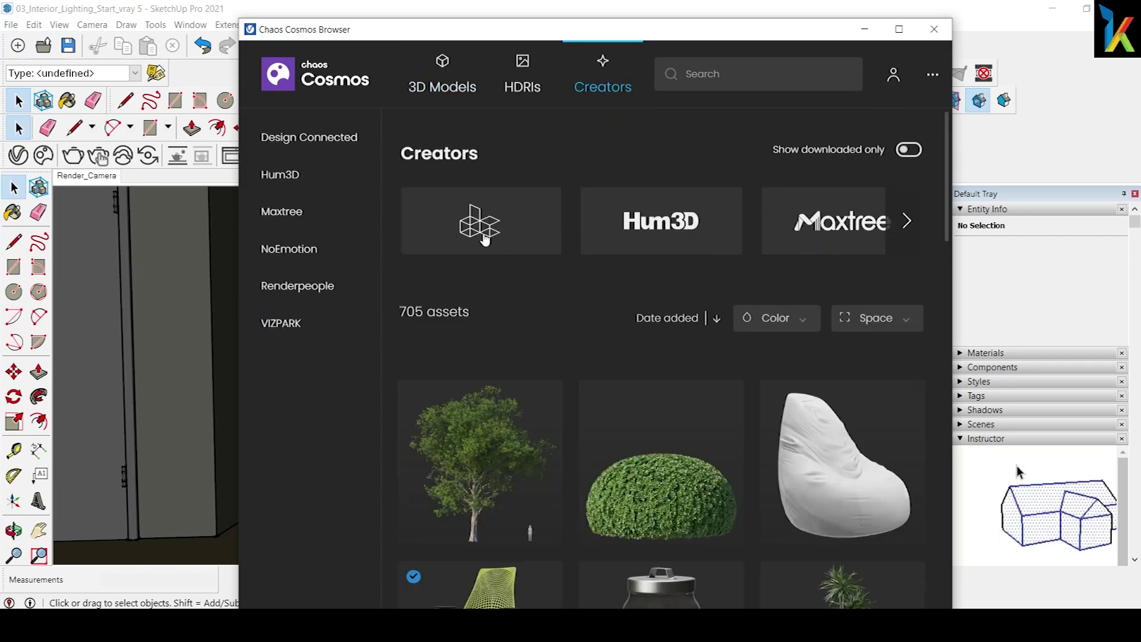
{"action": "left_click", "coordinate": [906, 231]}
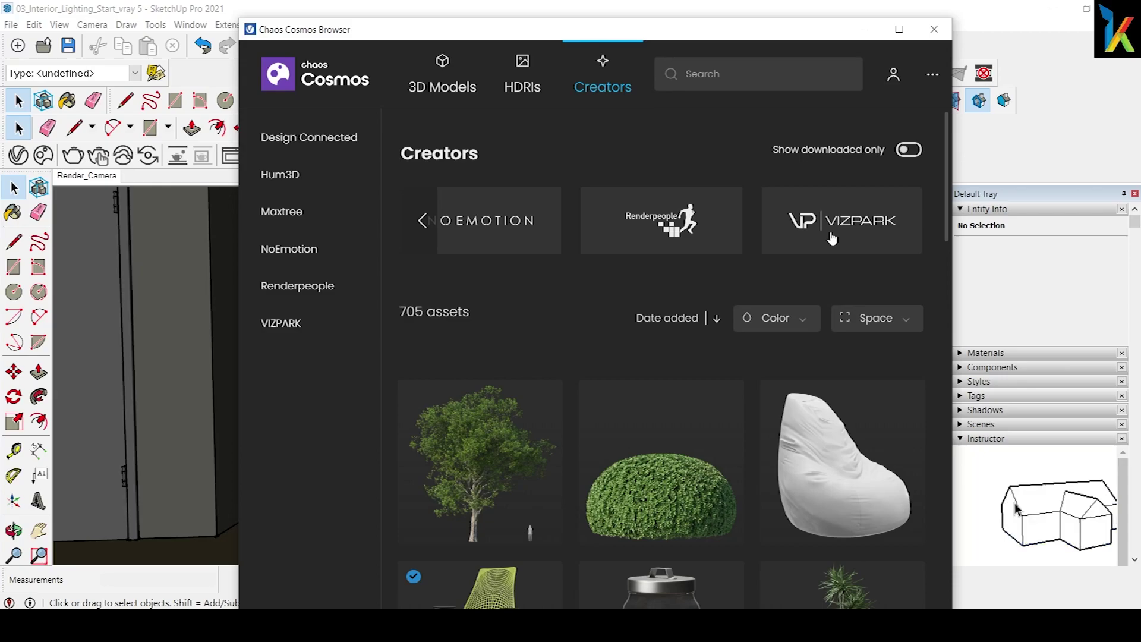
{"action": "left_click", "coordinate": [422, 222]}
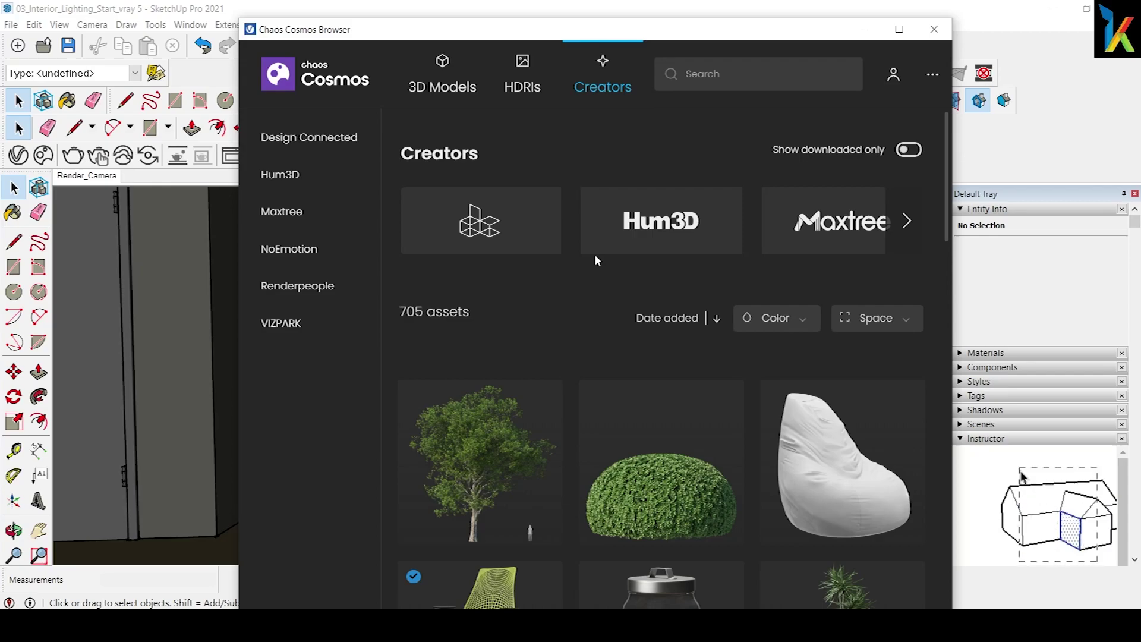
{"action": "scroll", "coordinate": [594, 254], "scroll_direction": "down", "scroll_amount": 5}
{"action": "scroll", "coordinate": [606, 288], "scroll_direction": "down", "scroll_amount": 5}
{"action": "scroll", "coordinate": [688, 350], "scroll_direction": "down", "scroll_amount": 3}
{"action": "scroll", "coordinate": [688, 342], "scroll_direction": "up", "scroll_amount": 8}
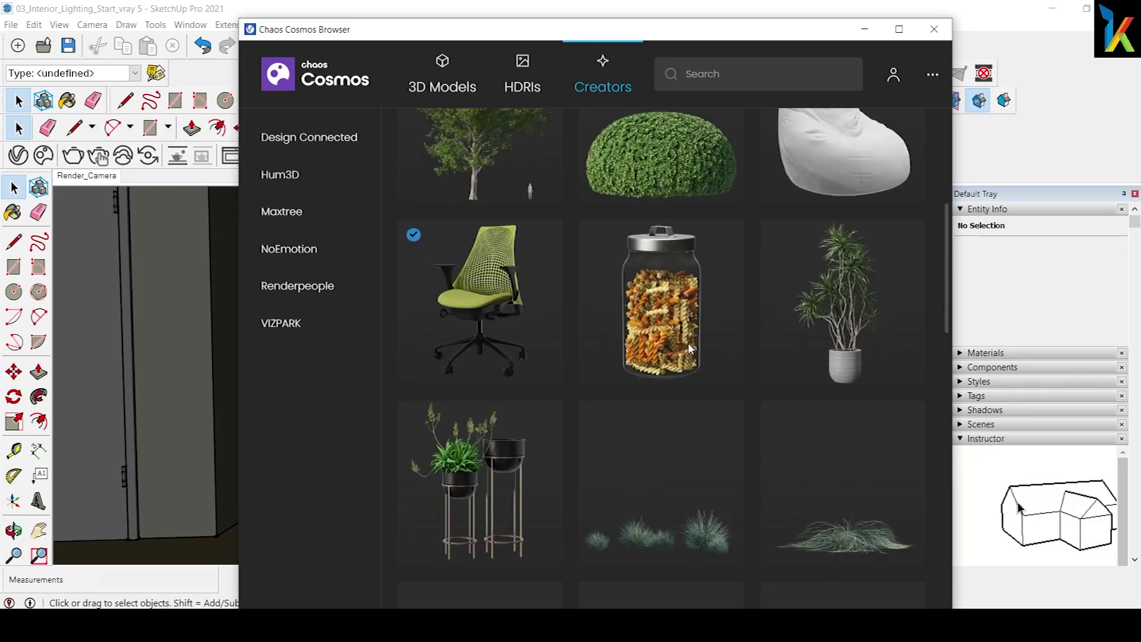
{"action": "scroll", "coordinate": [687, 343], "scroll_direction": "up", "scroll_amount": 5}
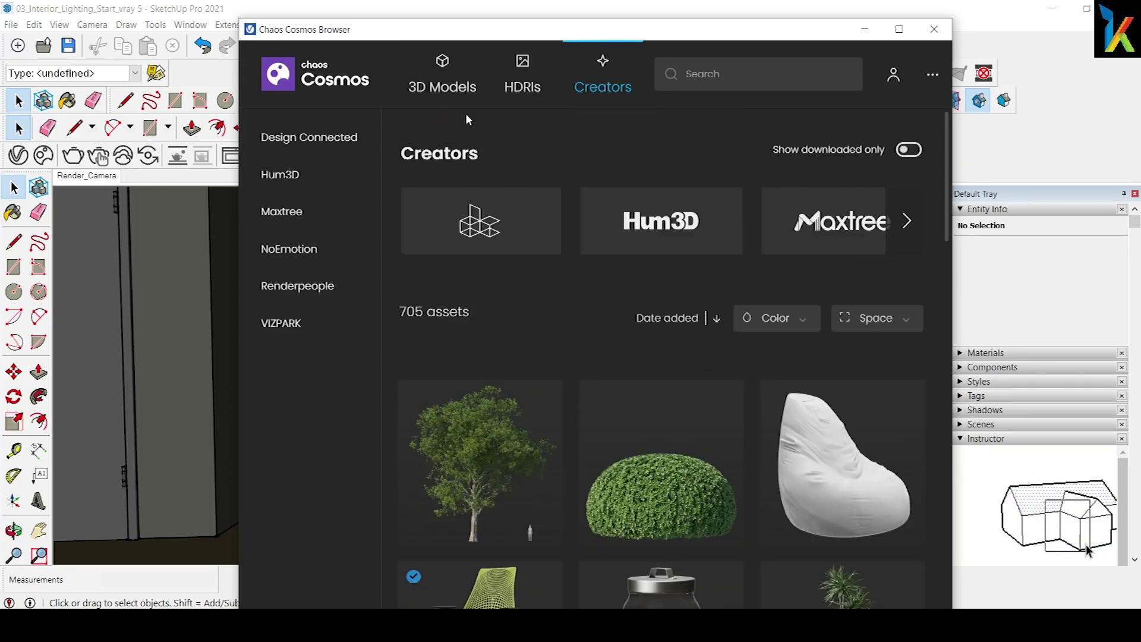
Step: Return to 3D Models and import the downloaded white flower arrangement in a bowl
{"action": "left_click", "coordinate": [441, 87]}
{"action": "scroll", "coordinate": [654, 357], "scroll_direction": "down", "scroll_amount": 4}
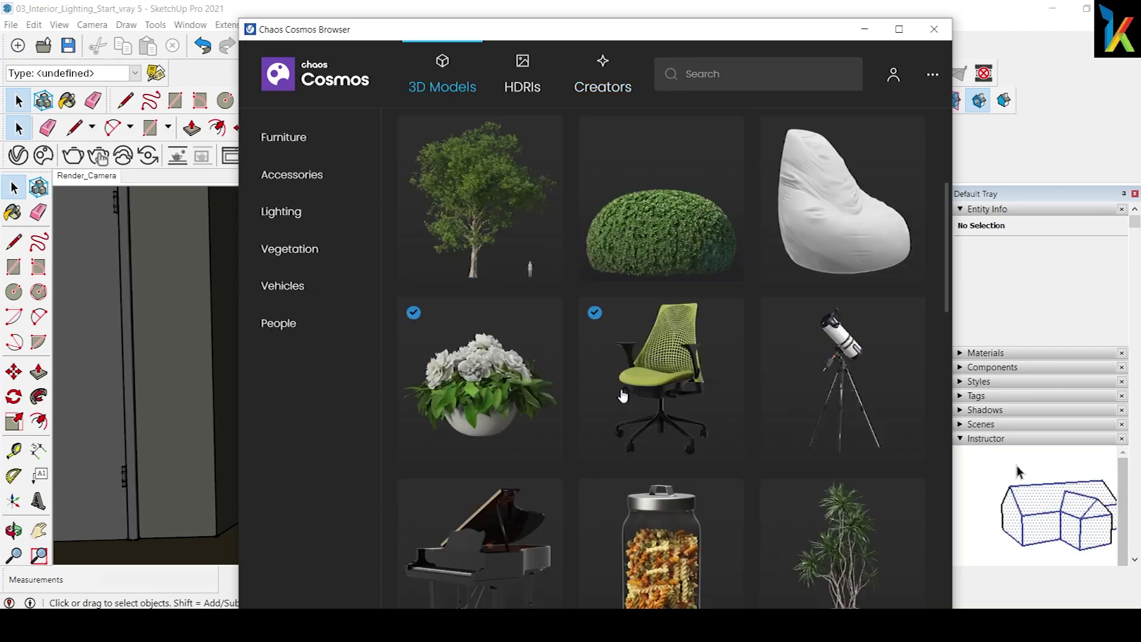
{"action": "scroll", "coordinate": [701, 434], "scroll_direction": "down", "scroll_amount": 3}
{"action": "scroll", "coordinate": [683, 415], "scroll_direction": "up", "scroll_amount": 7}
{"action": "scroll", "coordinate": [653, 439], "scroll_direction": "down", "scroll_amount": 3}
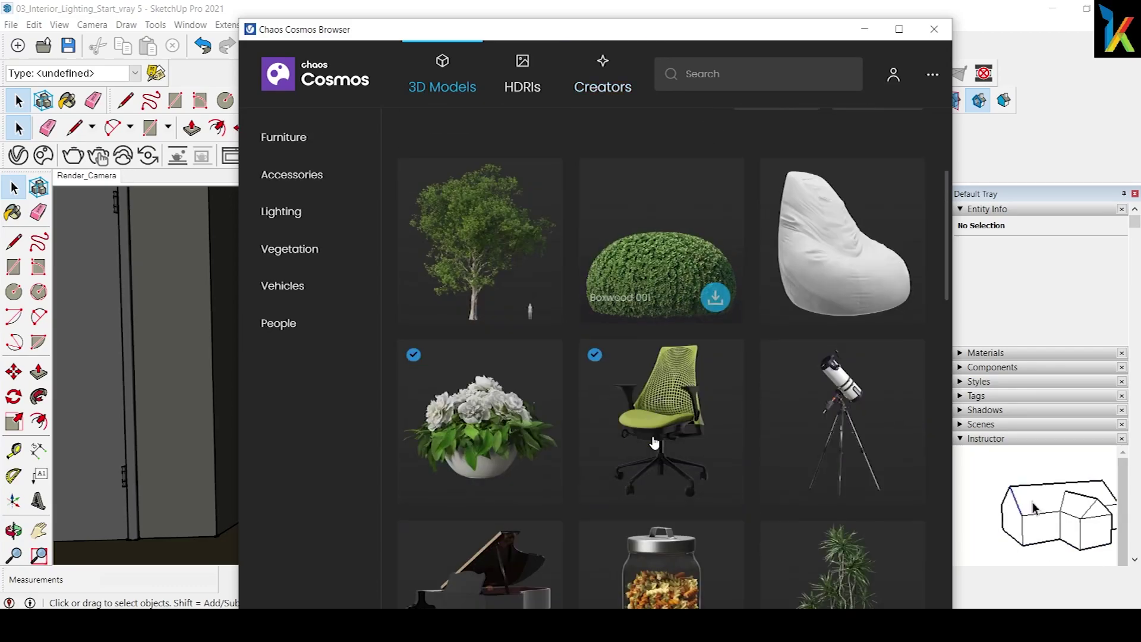
{"action": "mouse_move", "coordinate": [600, 39]}
{"action": "left_mouse_down"}
{"action": "mouse_move", "coordinate": [797, 530]}
{"action": "mouse_move", "coordinate": [751, 171]}
{"action": "mouse_move", "coordinate": [669, 133]}
{"action": "left_mouse_up"}
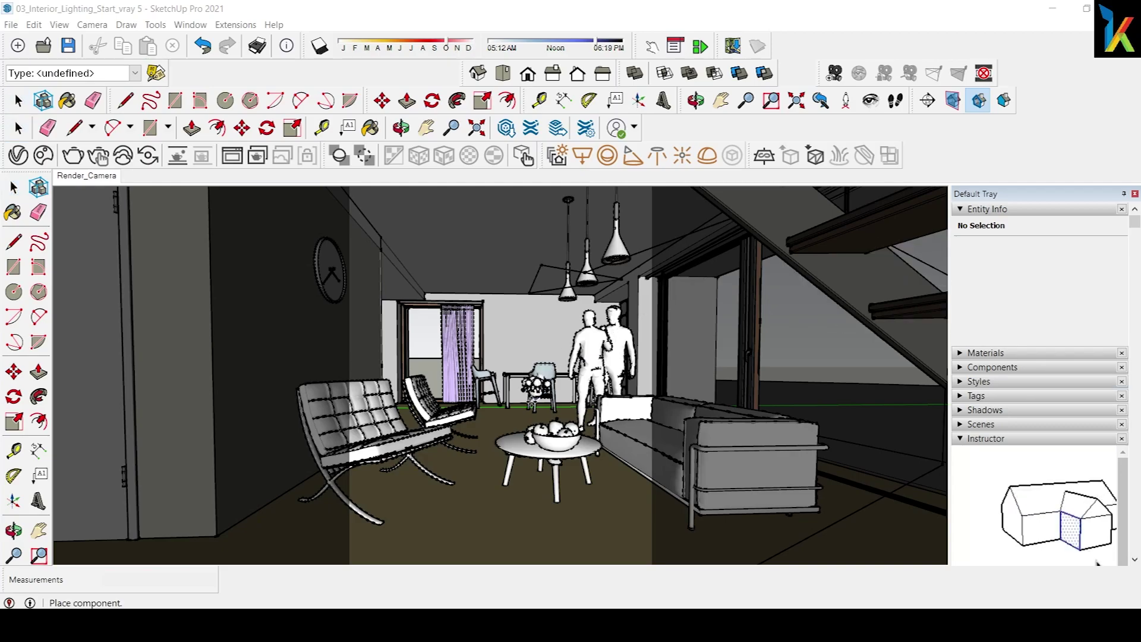
Step: Zoom in on the dining table and drop the white flower arrangement on its centre
{"action": "scroll", "coordinate": [535, 407], "scroll_direction": "up", "scroll_amount": 3}
{"action": "scroll", "coordinate": [535, 404], "scroll_direction": "up", "scroll_amount": 3}
{"action": "scroll", "coordinate": [538, 392], "scroll_direction": "up", "scroll_amount": 3}
{"action": "scroll", "coordinate": [541, 378], "scroll_direction": "up", "scroll_amount": 3}
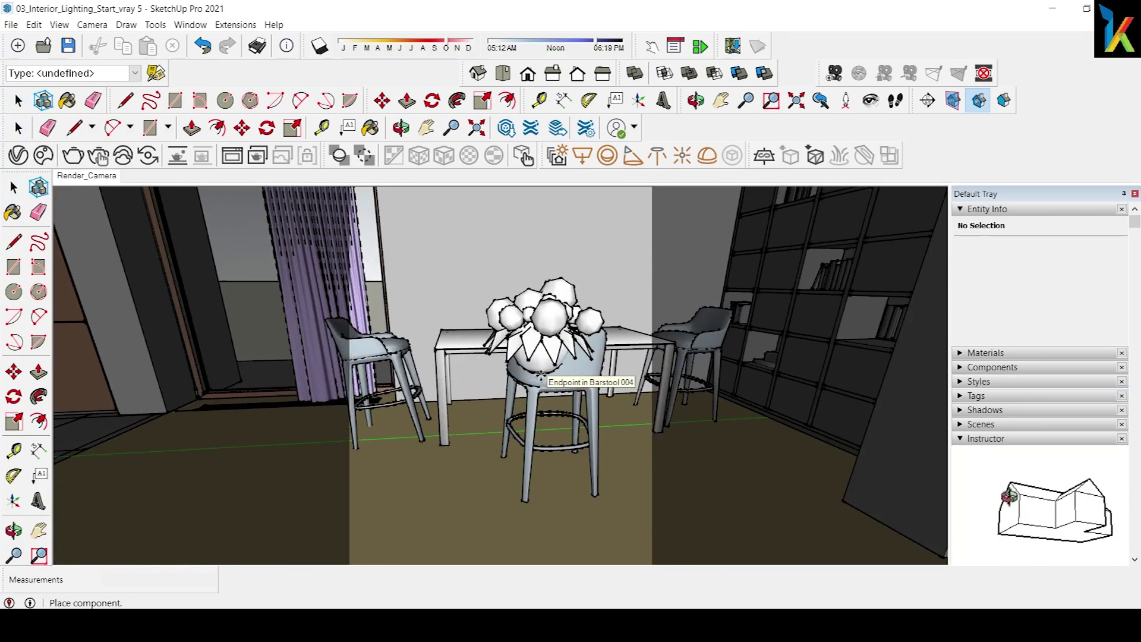
{"action": "scroll", "coordinate": [541, 375], "scroll_direction": "down", "scroll_amount": 3}
{"action": "scroll", "coordinate": [542, 333], "scroll_direction": "down", "scroll_amount": 2}
{"action": "scroll", "coordinate": [543, 319], "scroll_direction": "up", "scroll_amount": 2}
{"action": "scroll", "coordinate": [545, 345], "scroll_direction": "up", "scroll_amount": 3}
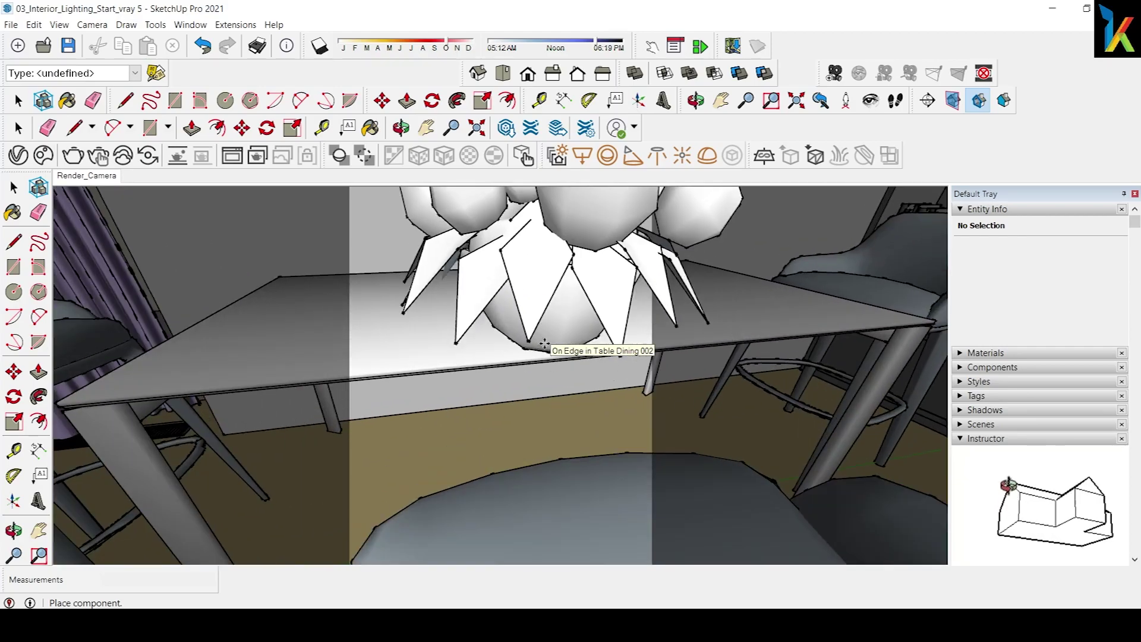
{"action": "middle_click_drag", "start_coordinate": [545, 344], "coordinate": [551, 339]}
{"action": "scroll", "coordinate": [545, 337], "scroll_direction": "down", "scroll_amount": 4}
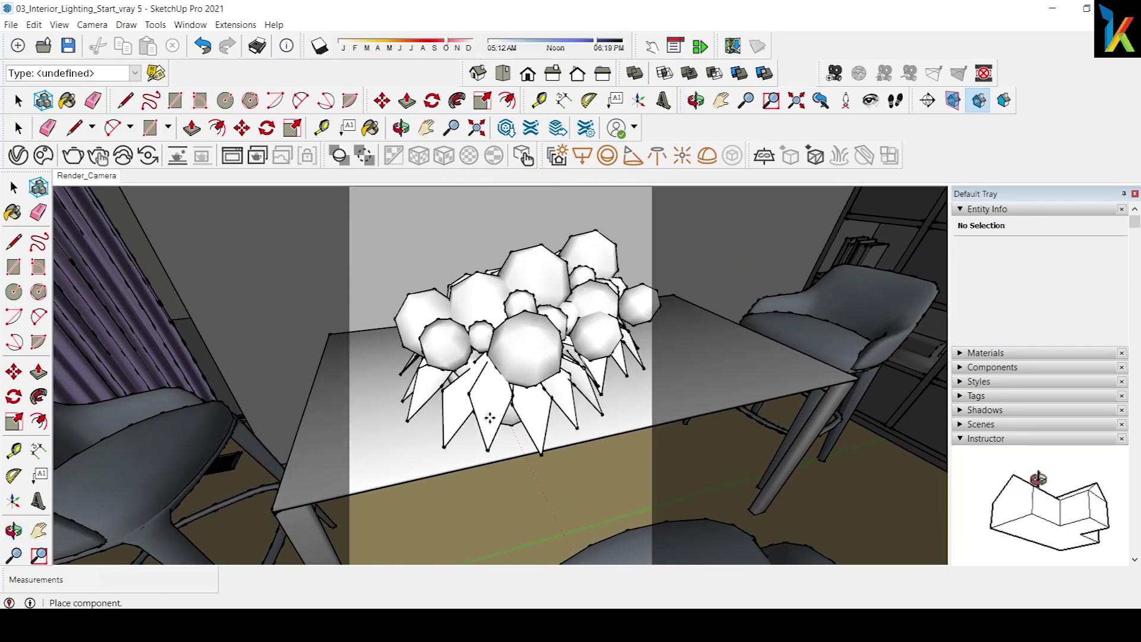
{"action": "left_click", "coordinate": [554, 372]}
Step: Orbit out over the dining area and switch back to the Render_Camera scene
{"action": "scroll", "coordinate": [559, 351], "scroll_direction": "down", "scroll_amount": 5}
{"action": "mouse_move", "coordinate": [559, 333]}
{"action": "middle_mouse_down"}
{"action": "mouse_move", "coordinate": [564, 318]}
{"action": "mouse_move", "coordinate": [573, 381]}
{"action": "middle_mouse_up"}
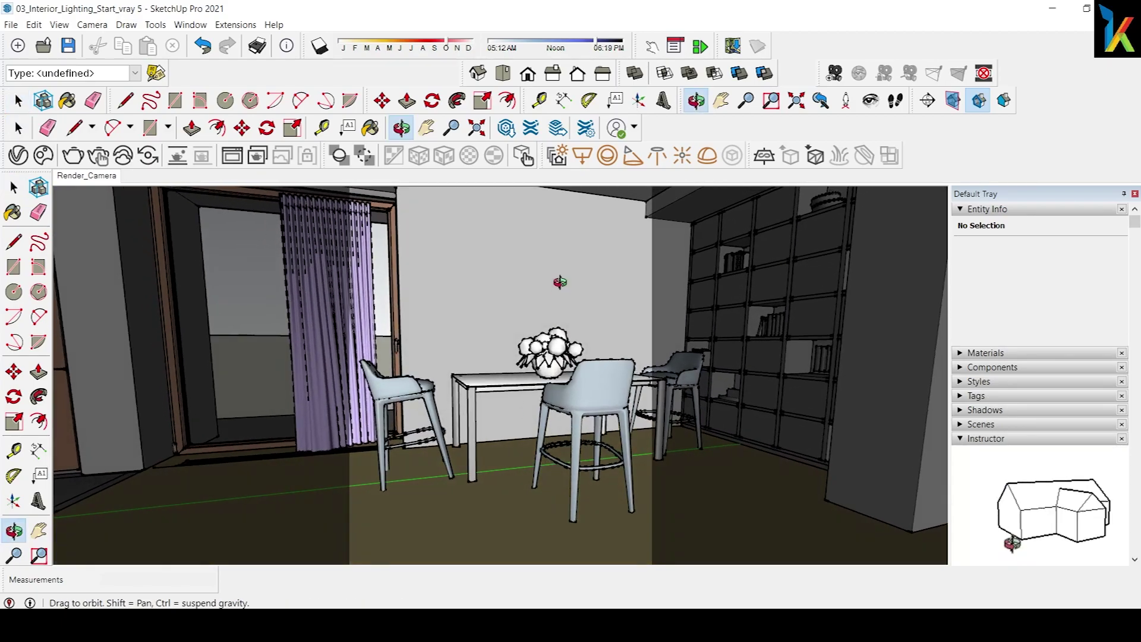
{"action": "scroll", "coordinate": [582, 411], "scroll_direction": "down", "scroll_amount": 3}
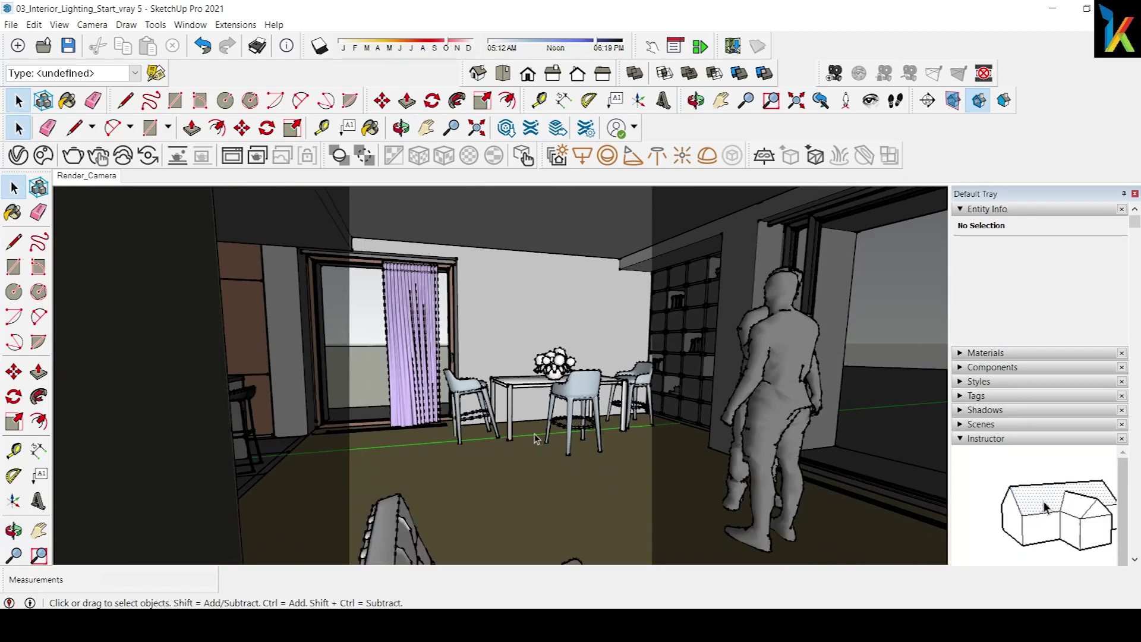
{"action": "scroll", "coordinate": [535, 436], "scroll_direction": "down", "scroll_amount": 2}
{"action": "scroll", "coordinate": [535, 437], "scroll_direction": "down", "scroll_amount": 2}
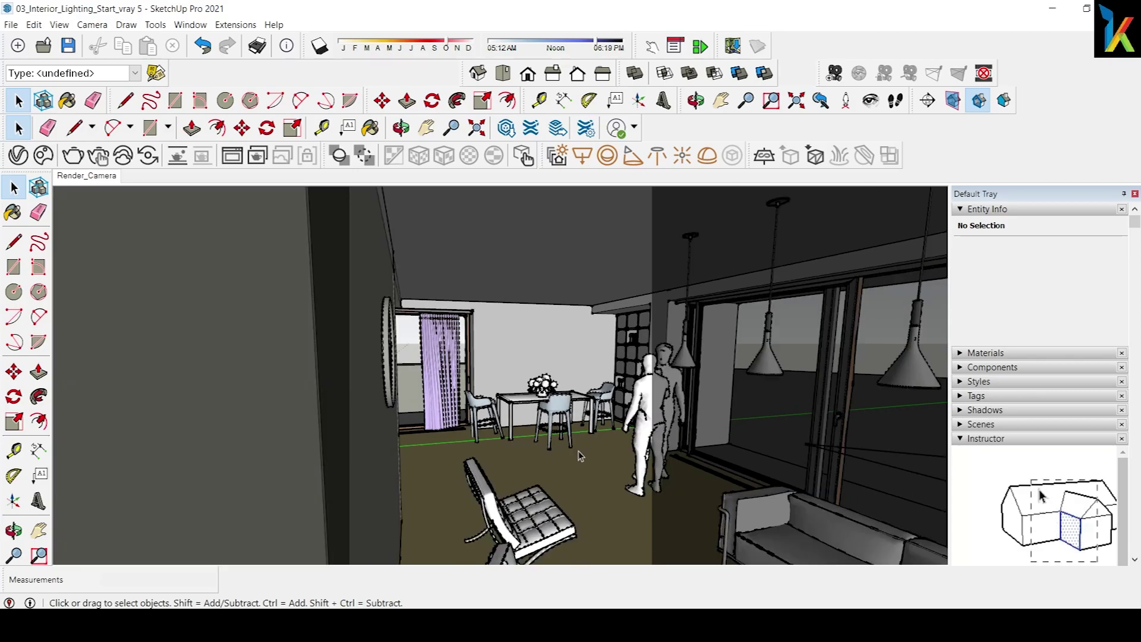
{"action": "left_click", "coordinate": [109, 178]}
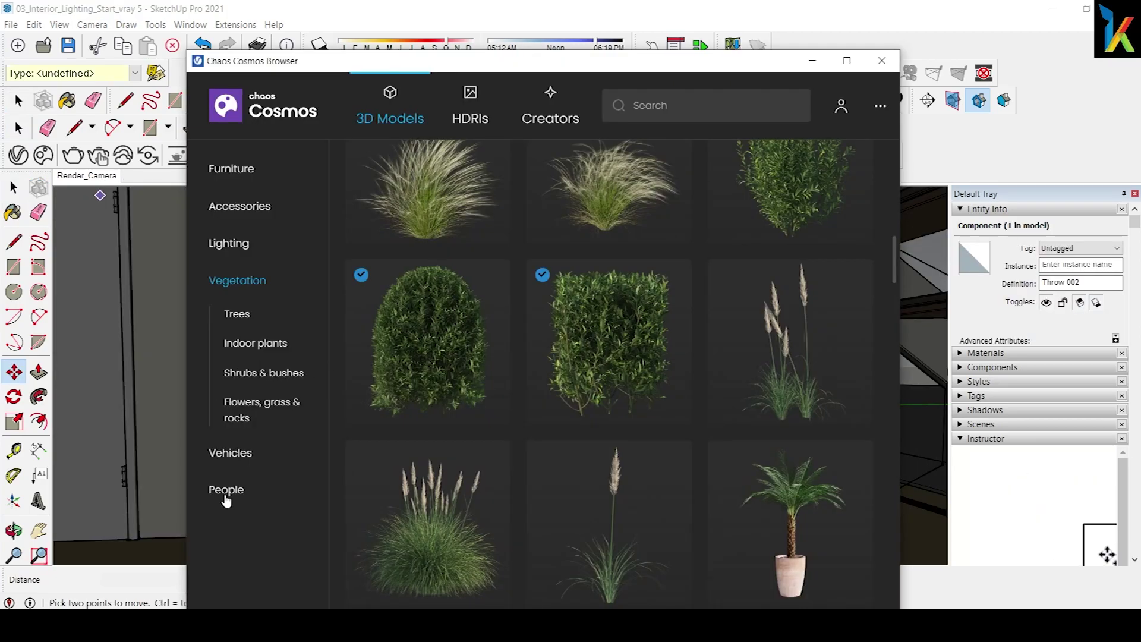
{"action": "mouse_move", "coordinate": [428, 339]}
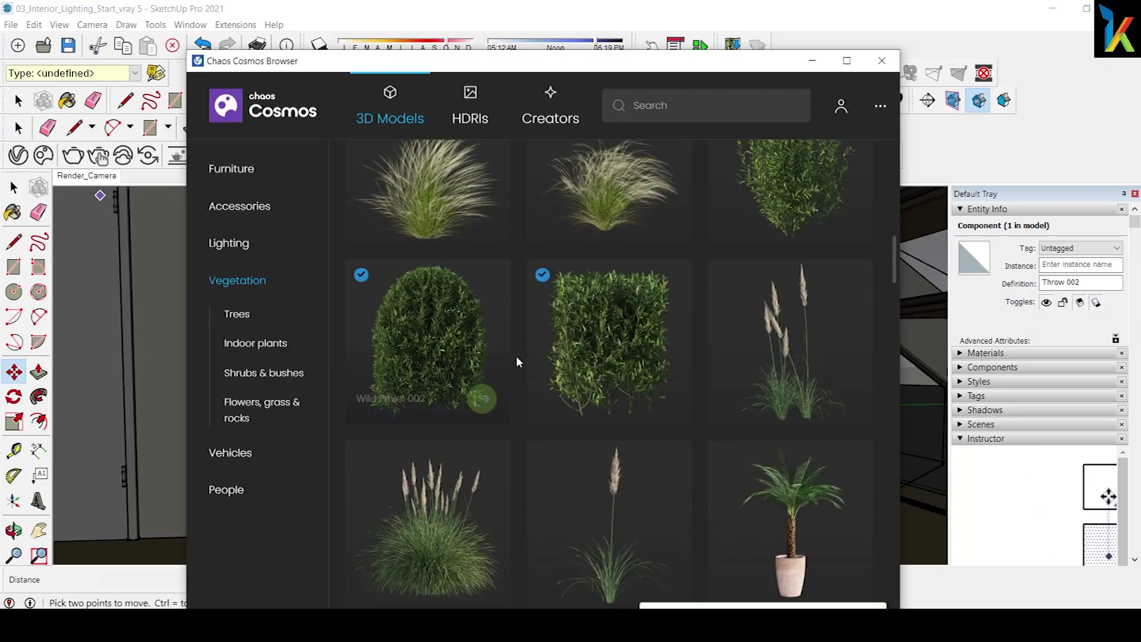
Step: Place the Manna Ash 002 tree outside the glazing, return to Render_Camera, and open the V-Ray Asset Editor
{"action": "scroll", "coordinate": [701, 326], "scroll_direction": "up", "scroll_amount": 5}
{"action": "scroll", "coordinate": [620, 299], "scroll_direction": "up", "scroll_amount": 5}
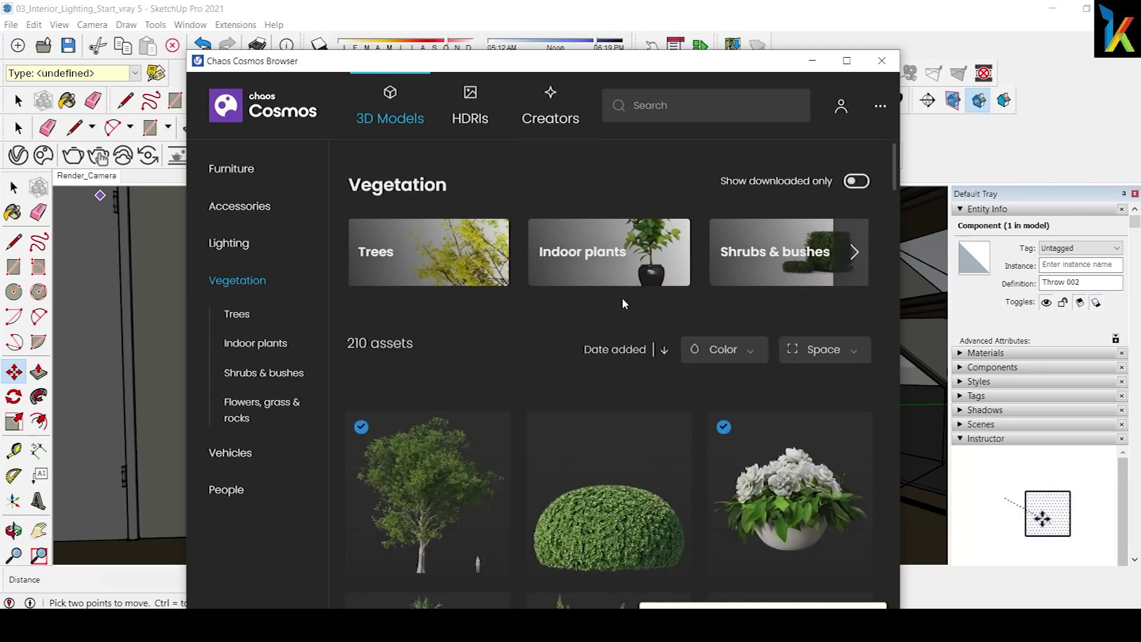
{"action": "scroll", "coordinate": [616, 398], "scroll_direction": "down", "scroll_amount": 3}
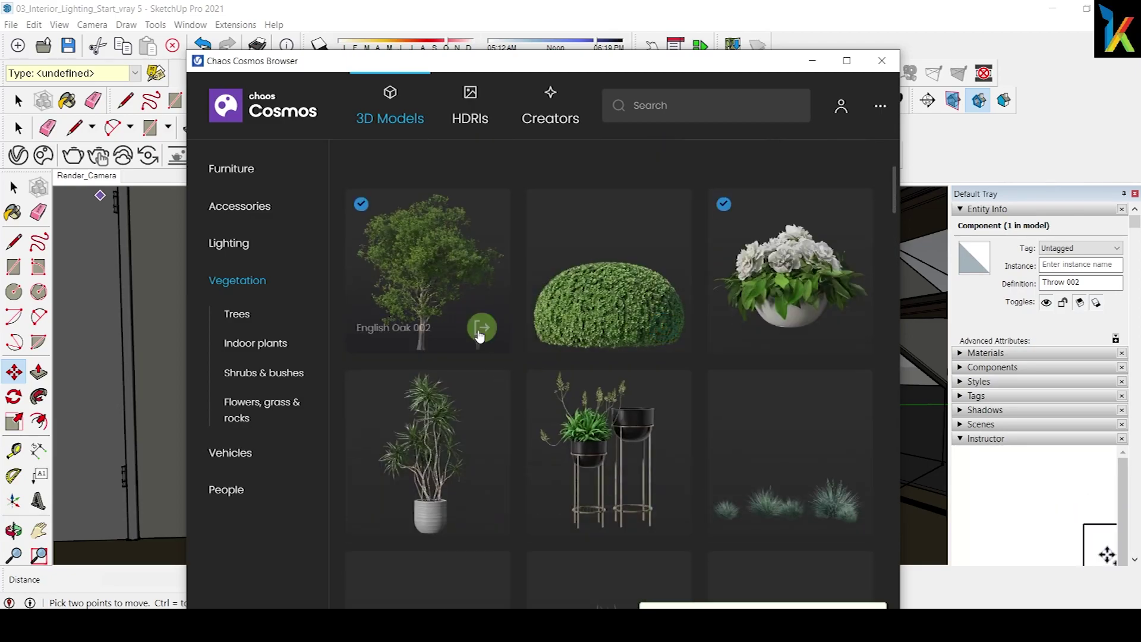
{"action": "left_click", "coordinate": [482, 328]}
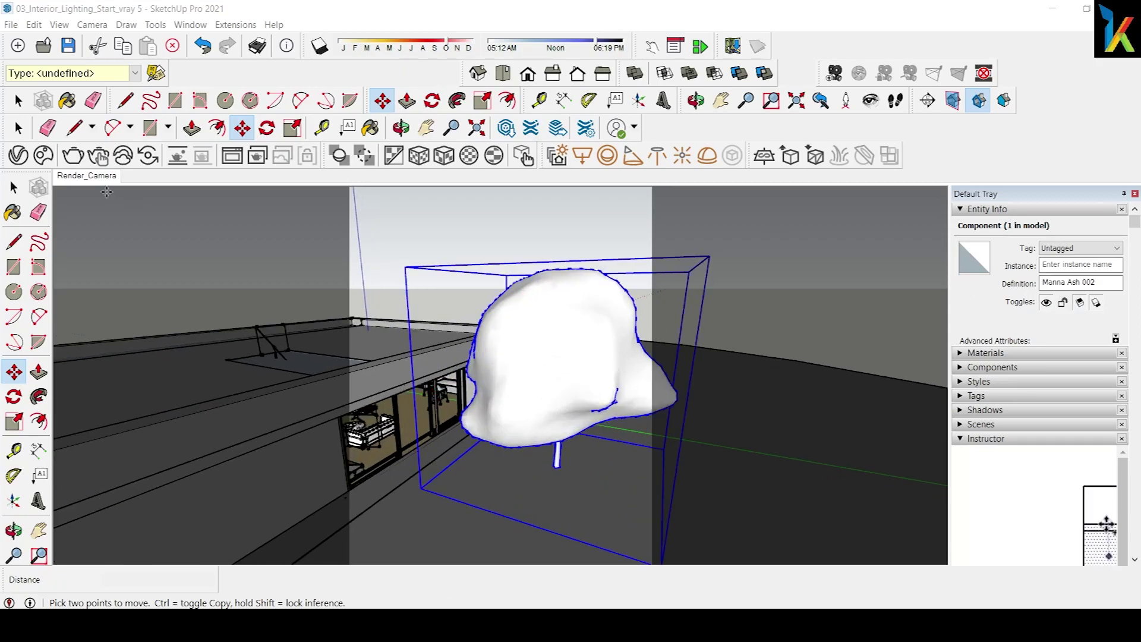
{"action": "left_click", "coordinate": [86, 176]}
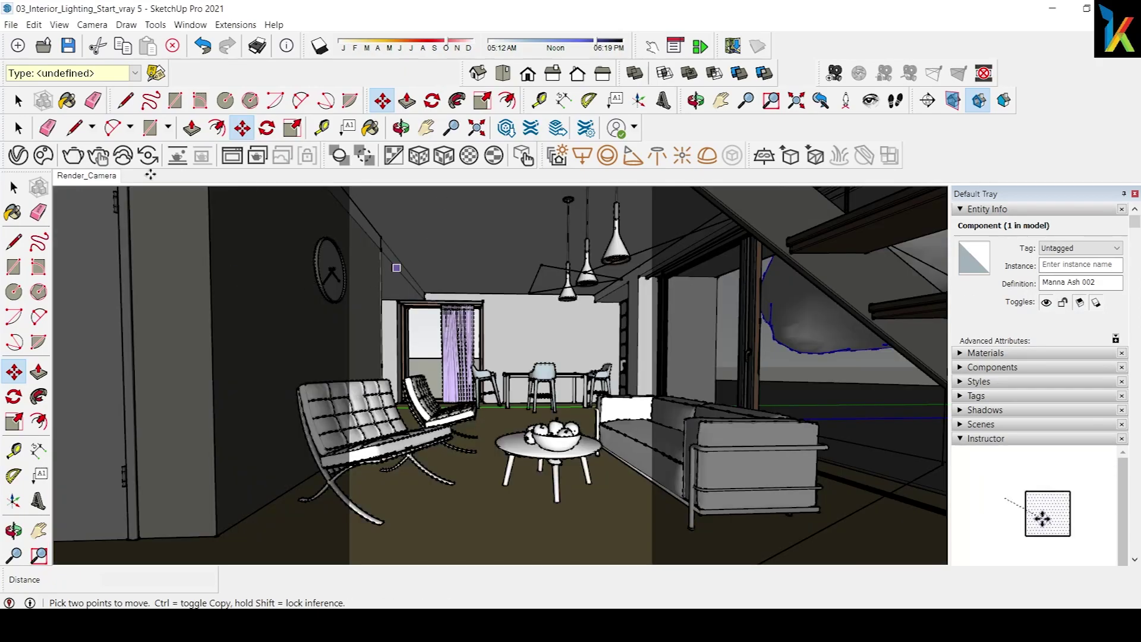
{"action": "left_click", "coordinate": [18, 156]}
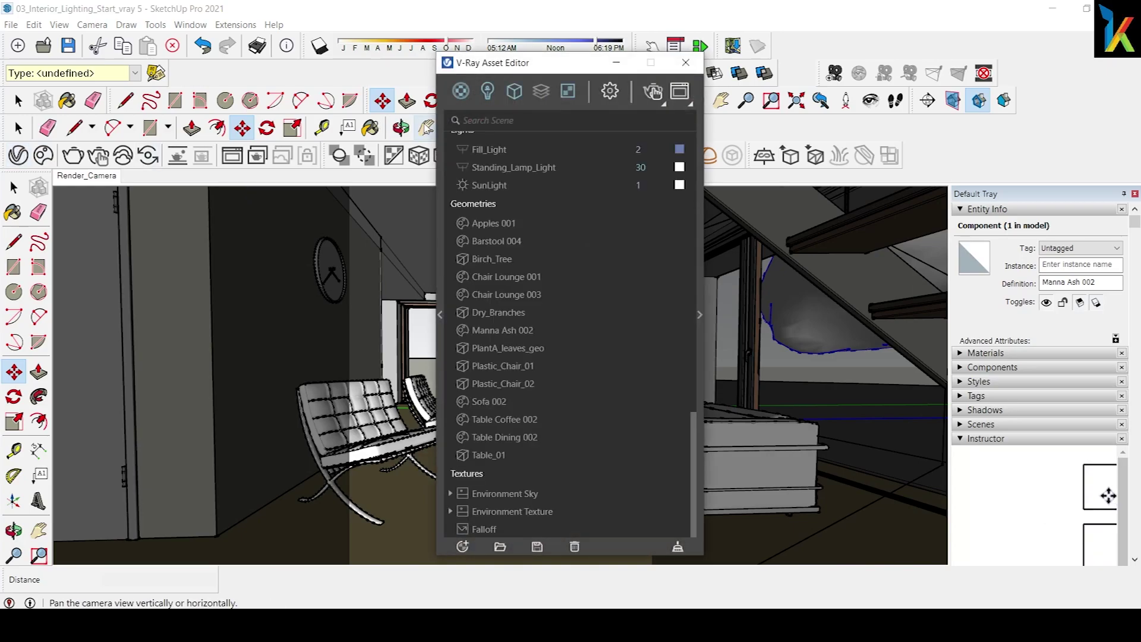
Step: Open the full V-Ray render settings and switch Material Override on
{"action": "left_click", "coordinate": [610, 90]}
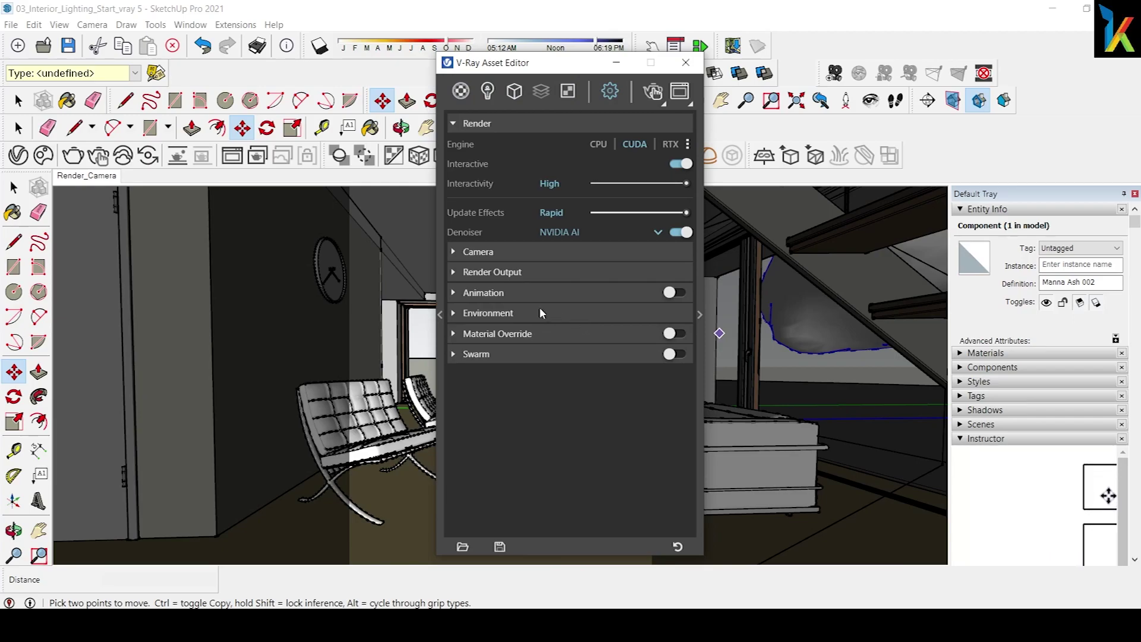
{"action": "left_click", "coordinate": [700, 315]}
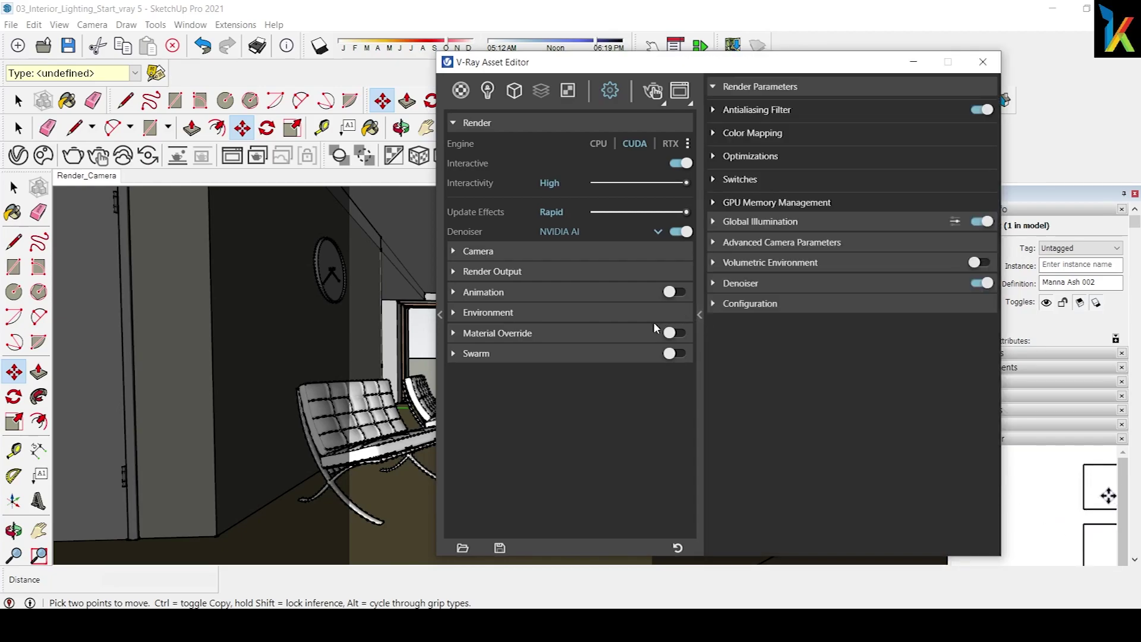
{"action": "left_click_drag", "start_coordinate": [674, 69], "coordinate": [579, 55]}
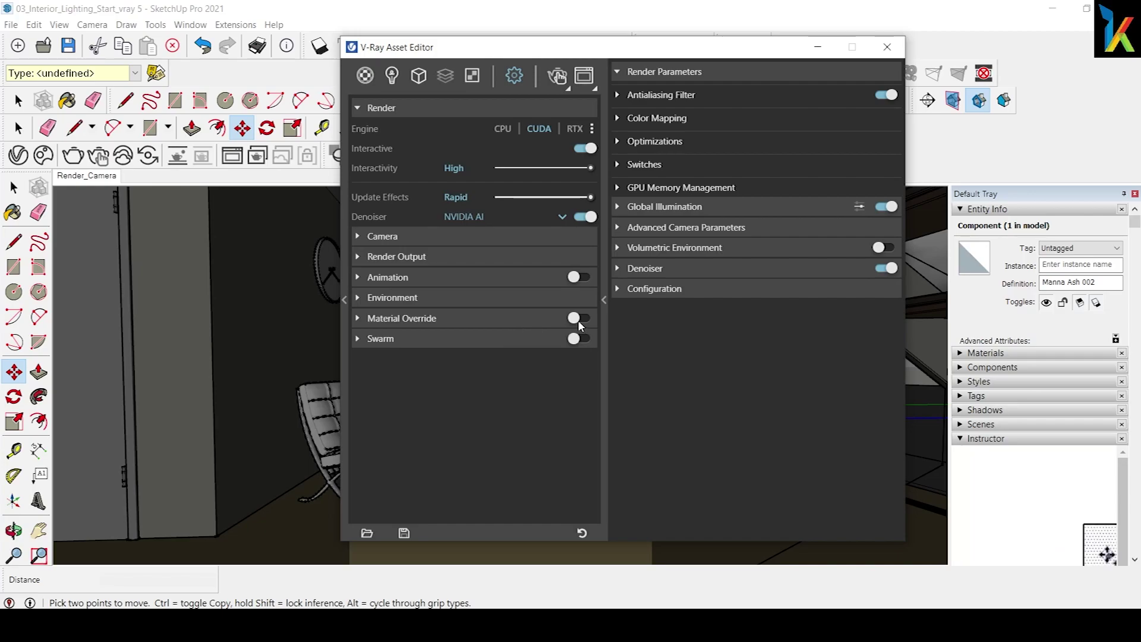
{"action": "left_click", "coordinate": [586, 320]}
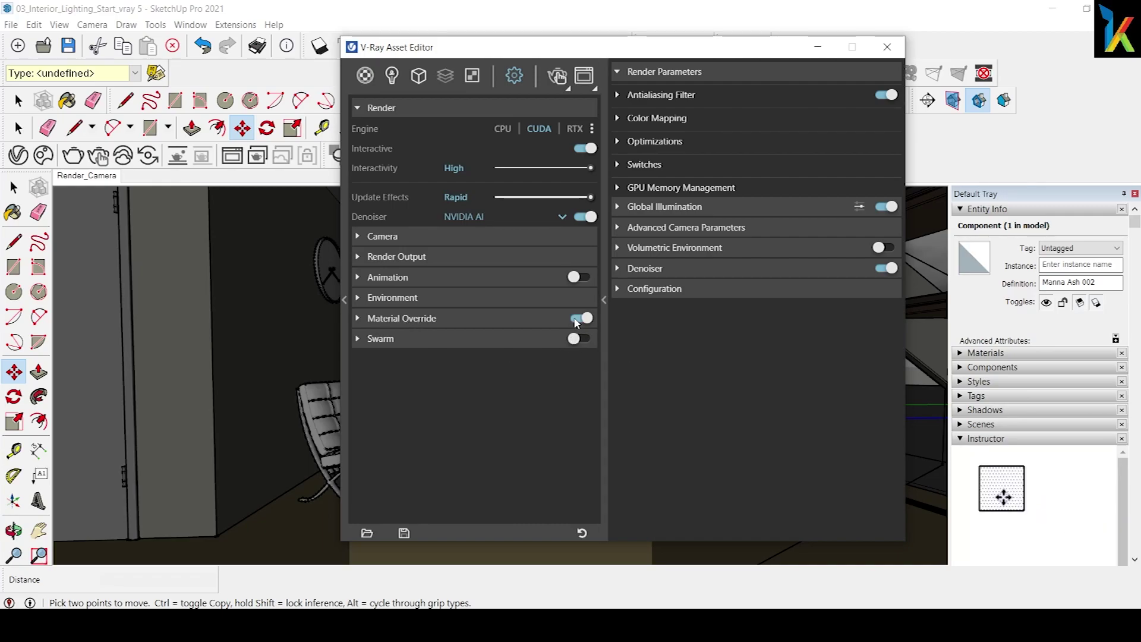
{"action": "left_click", "coordinate": [587, 318]}
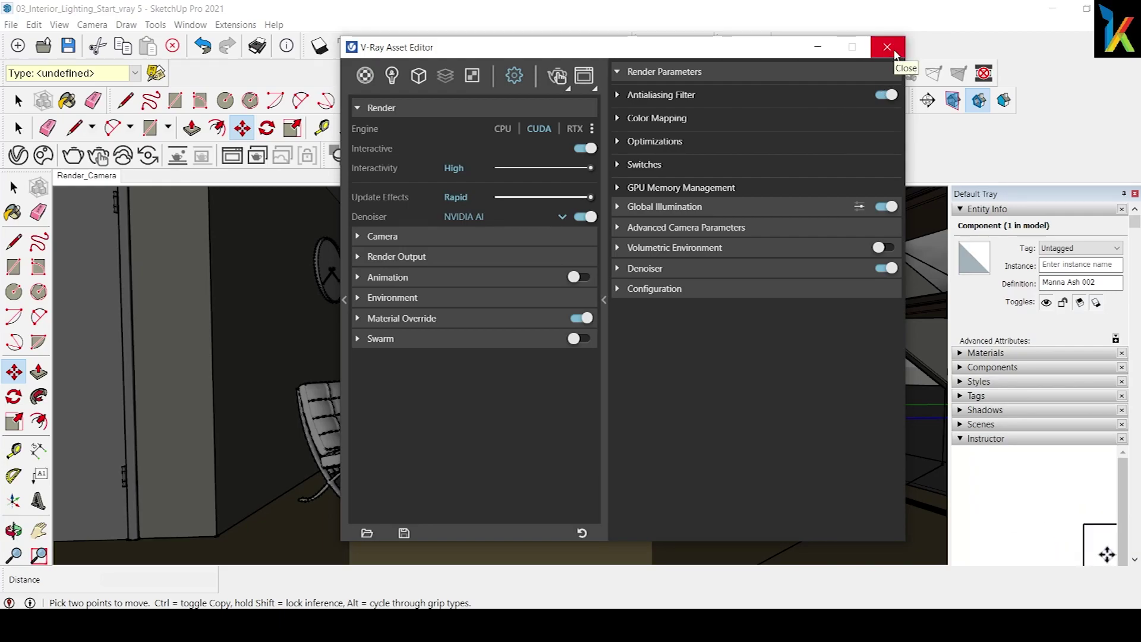
Step: Review the Camera (EV 8) and 640×800 Render Output settings, then close the Asset Editor
{"action": "left_click", "coordinate": [356, 237]}
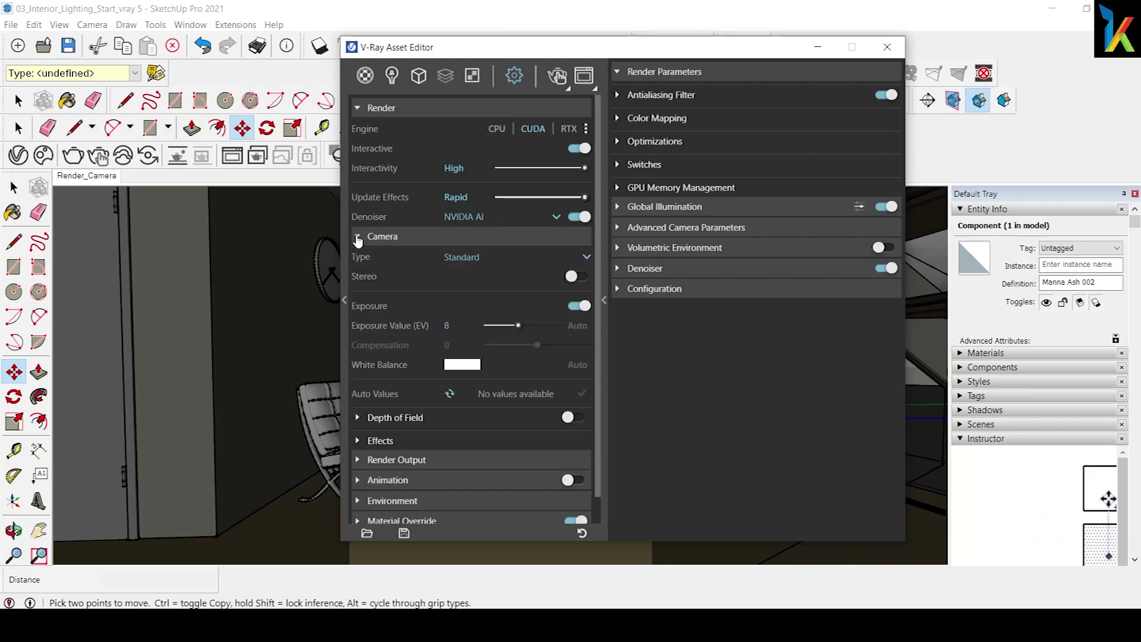
{"action": "left_click", "coordinate": [365, 464]}
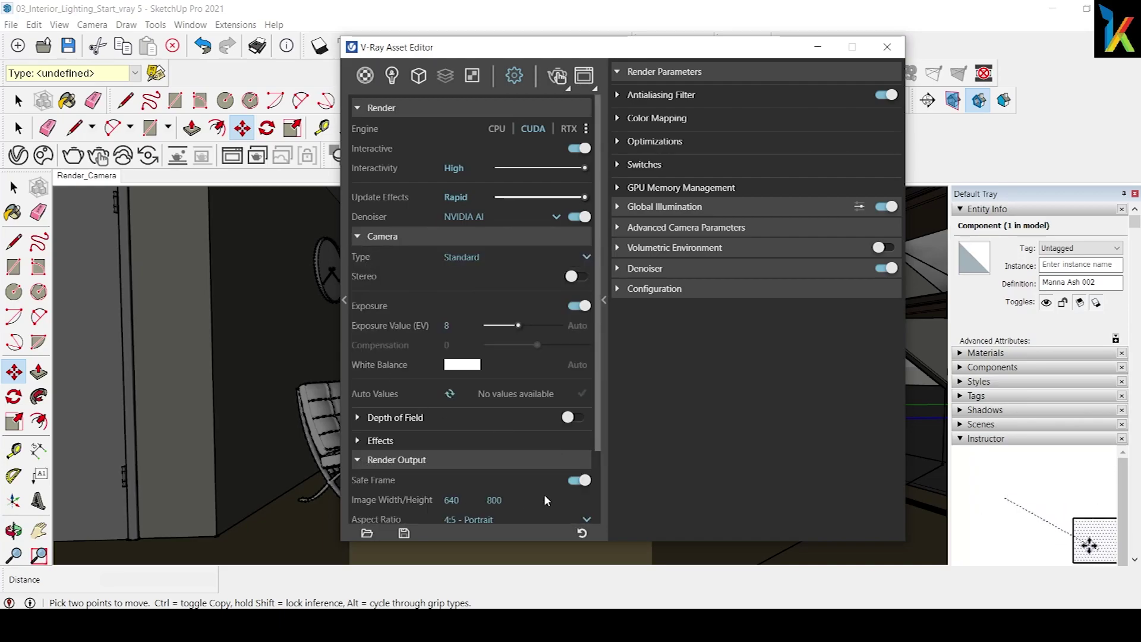
{"action": "left_click", "coordinate": [887, 47]}
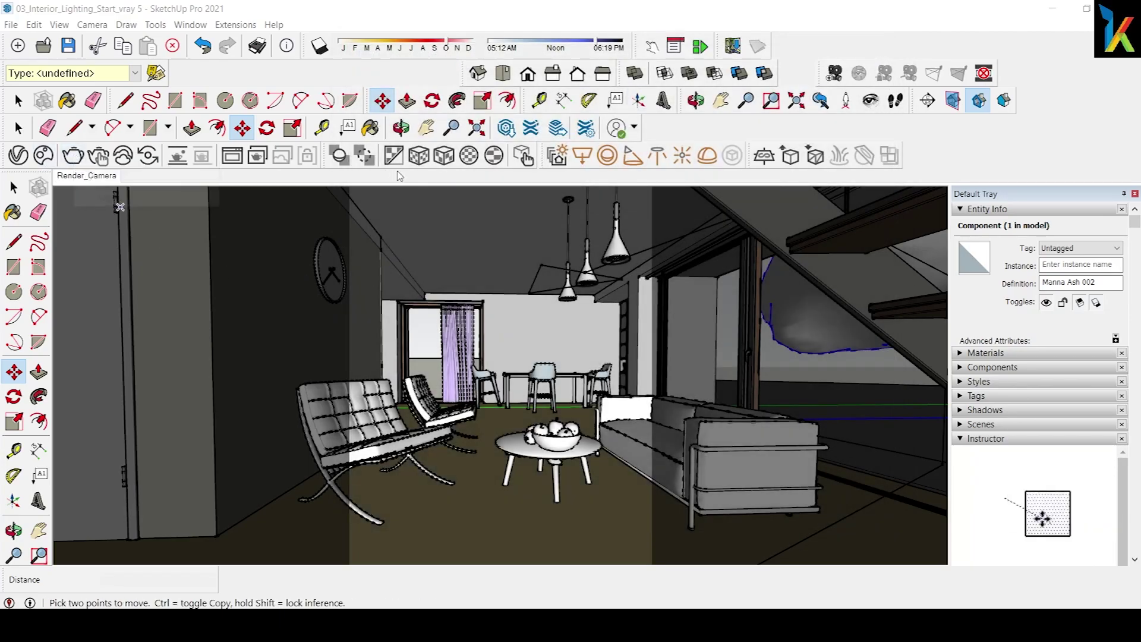
Step: Run an interactive V-Ray render to a 640×800 white clay image, then stop it and reposition the VFB
{"action": "left_click", "coordinate": [100, 156]}
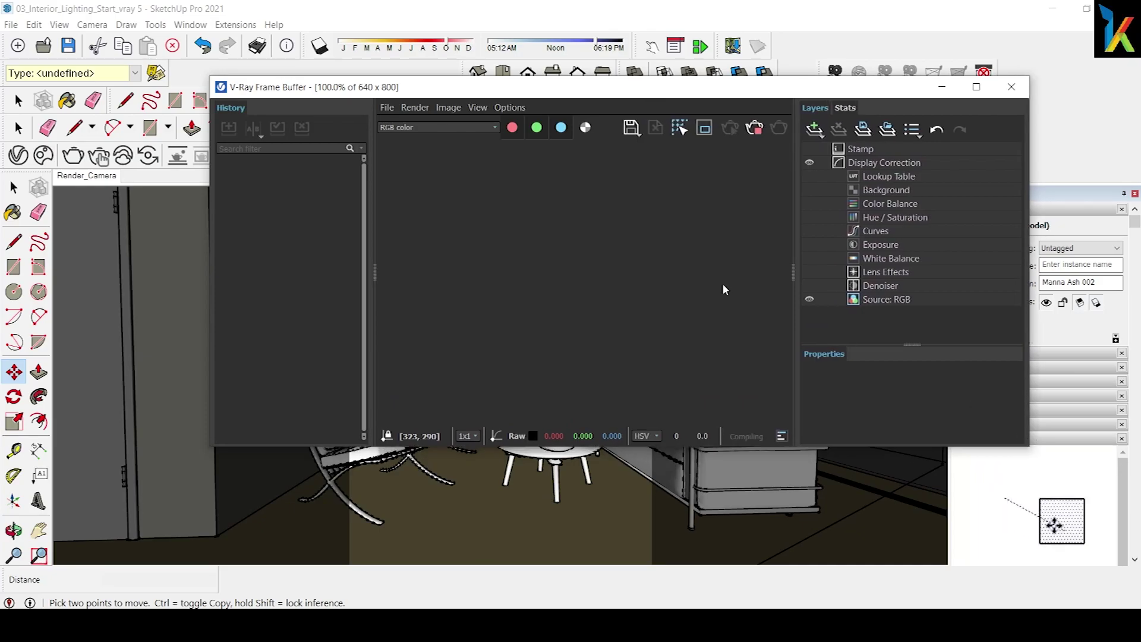
{"action": "left_click_drag", "start_coordinate": [543, 72], "coordinate": [525, 65]}
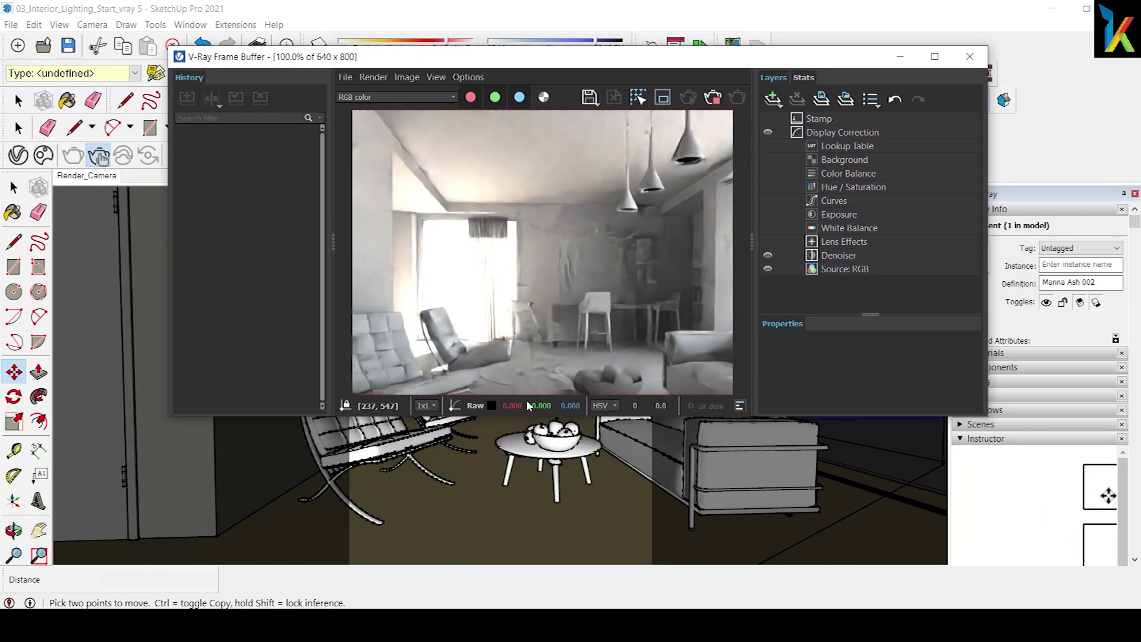
{"action": "scroll", "coordinate": [615, 364], "scroll_direction": "down", "scroll_amount": 2}
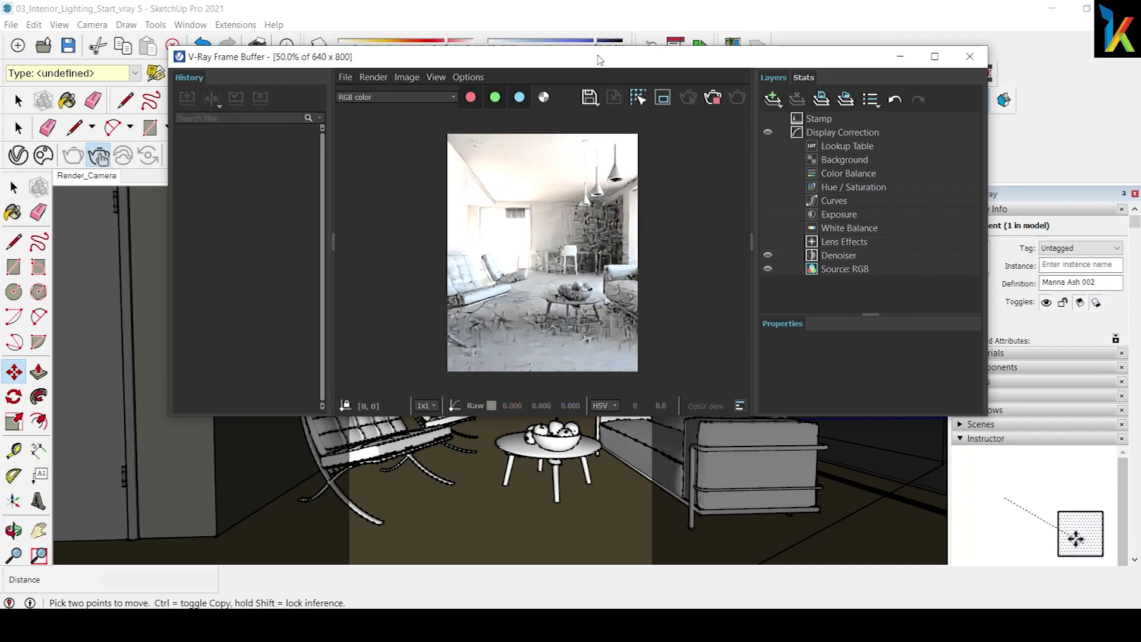
{"action": "left_click_drag", "start_coordinate": [600, 60], "coordinate": [632, 60]}
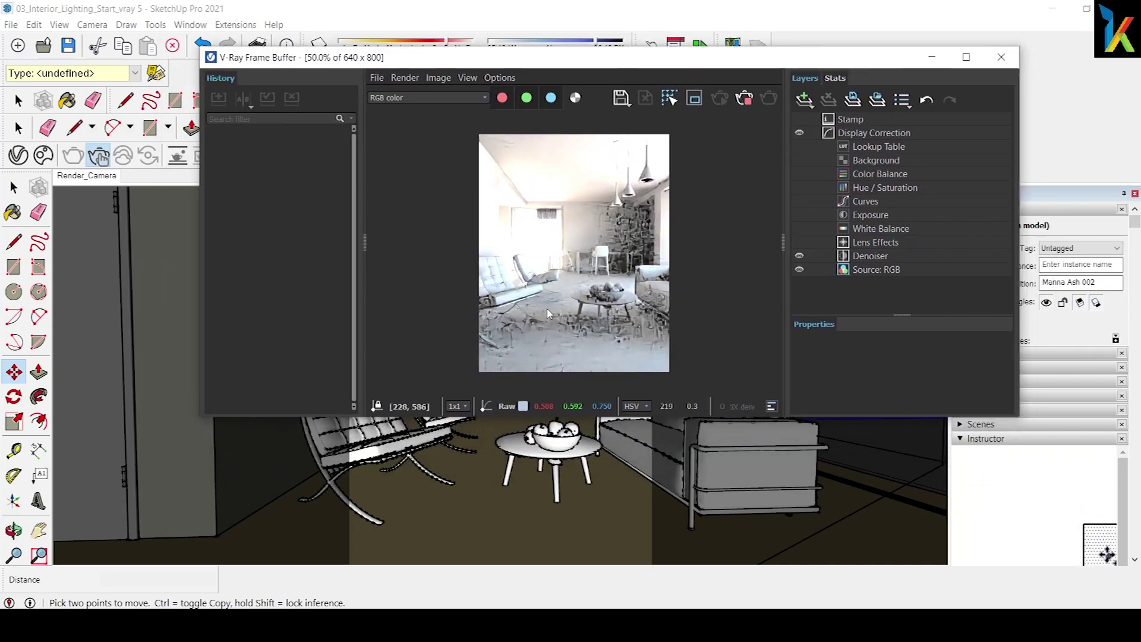
{"action": "left_click_drag", "start_coordinate": [525, 59], "coordinate": [489, 36]}
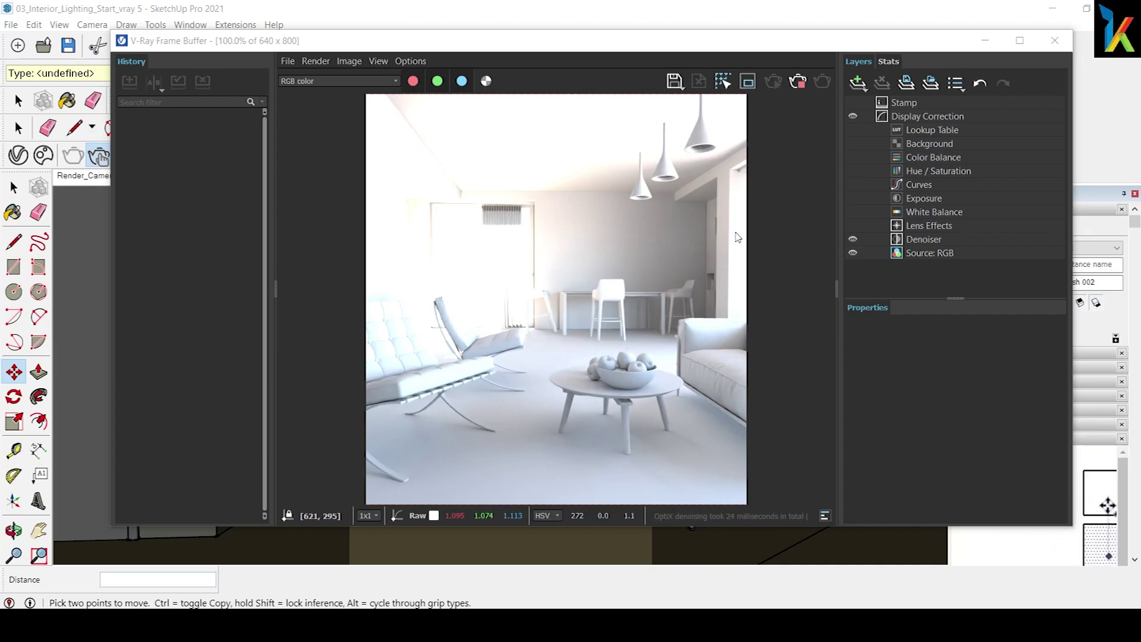
{"action": "left_click", "coordinate": [800, 84]}
{"action": "mouse_move", "coordinate": [801, 46]}
{"action": "left_mouse_down"}
{"action": "mouse_move", "coordinate": [768, 178]}
{"action": "mouse_move", "coordinate": [767, 157]}
{"action": "left_mouse_up"}
{"action": "left_click_drag", "start_coordinate": [674, 150], "coordinate": [640, 178]}
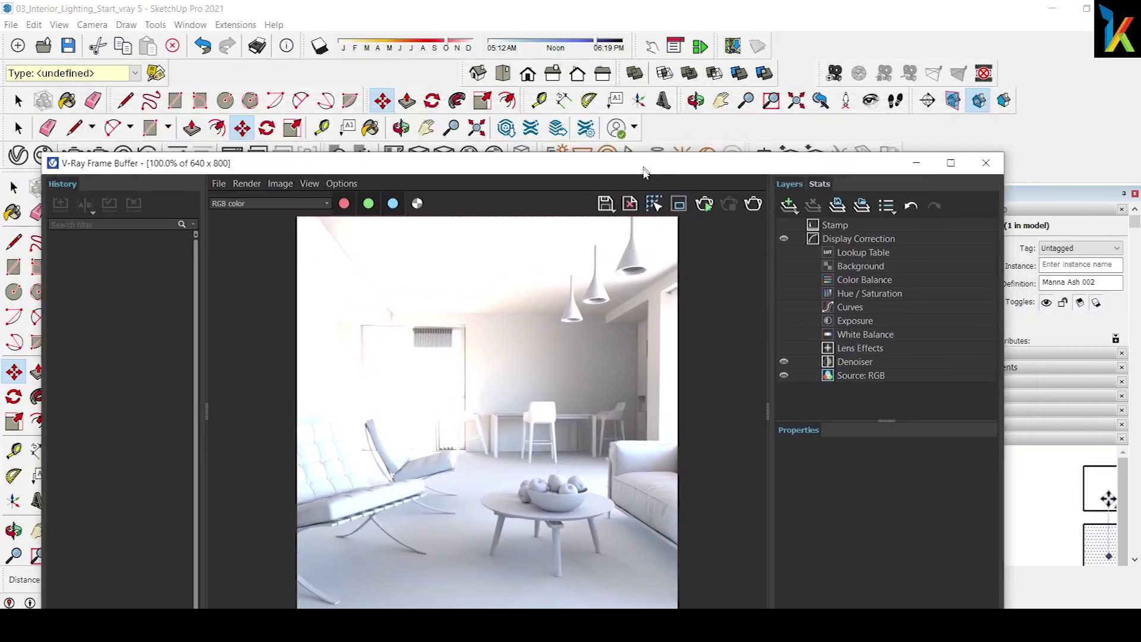
{"action": "left_click", "coordinate": [44, 155]}
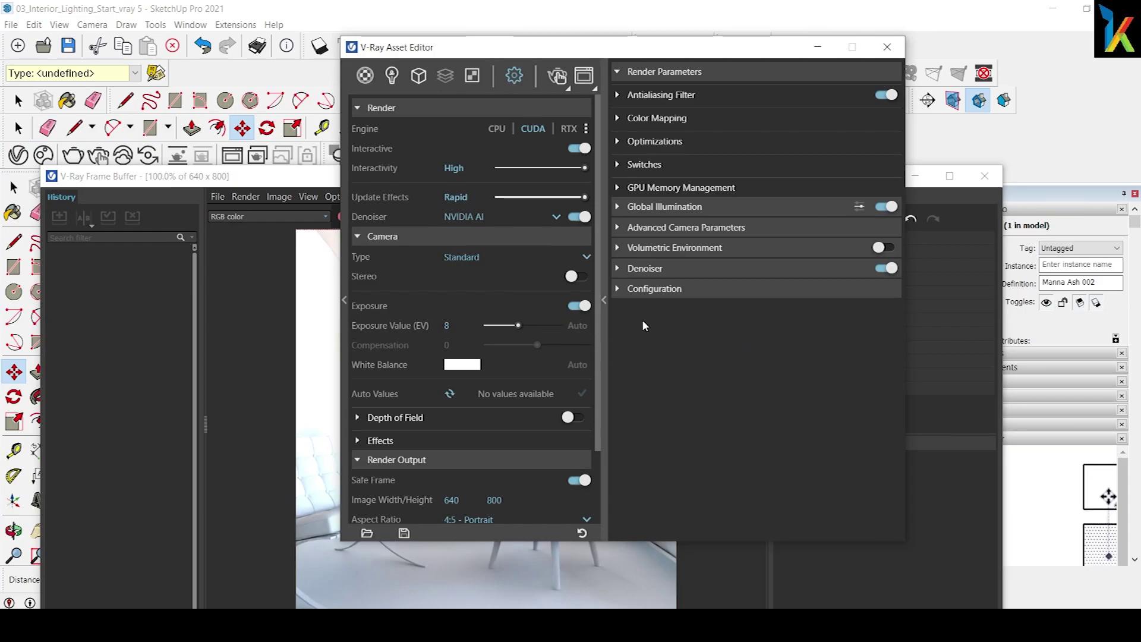
{"action": "left_click", "coordinate": [617, 228]}
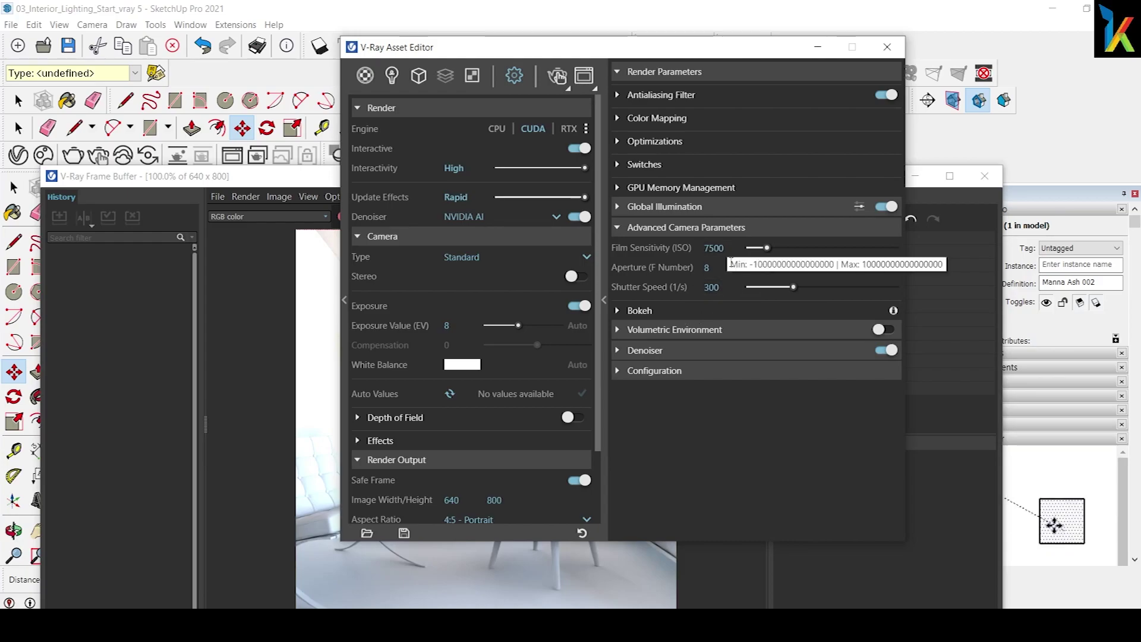
{"action": "left_click", "coordinate": [887, 47]}
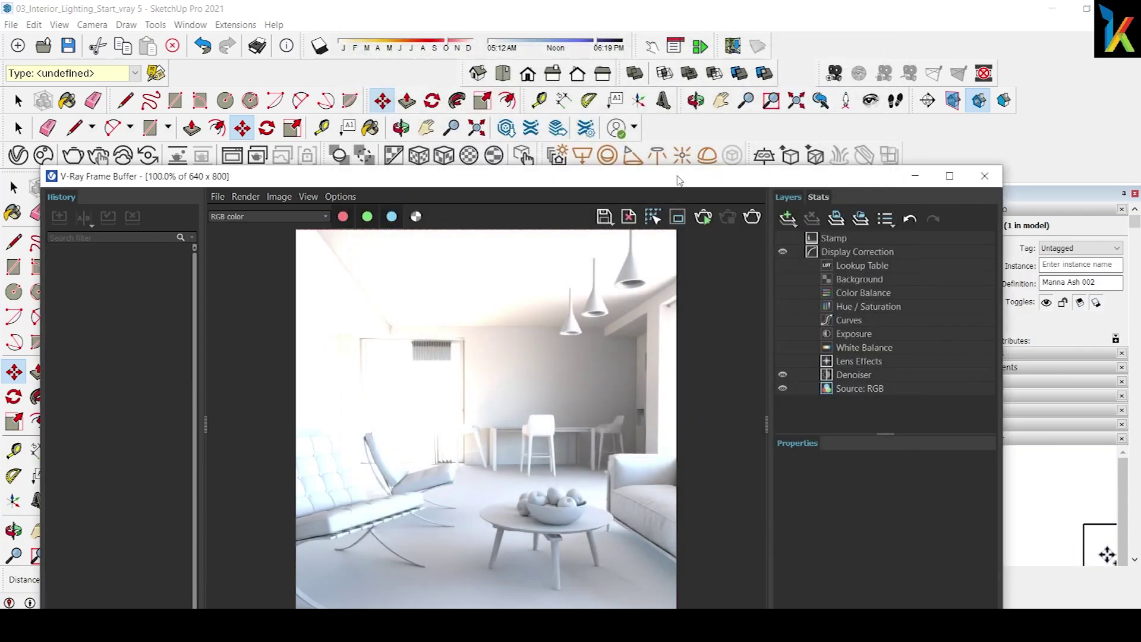
{"action": "left_click_drag", "start_coordinate": [679, 180], "coordinate": [704, 95]}
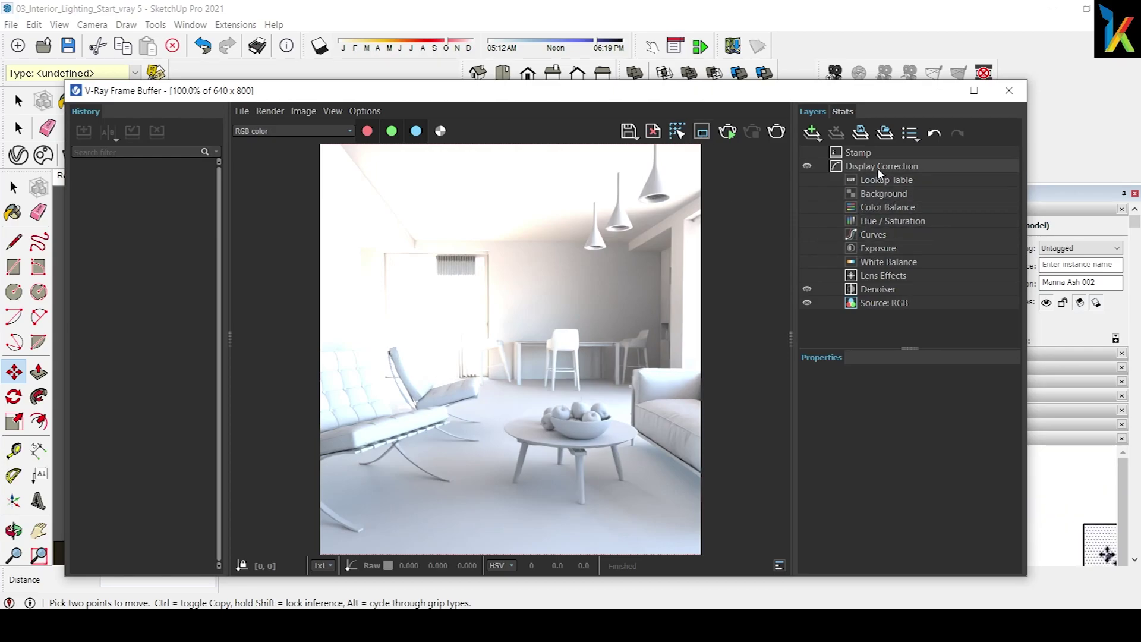
Step: Enable the VFB Exposure layer and set Exposure to -0.222 (highlight burn 0.898, contrast 0.230)
{"action": "left_click", "coordinate": [899, 252]}
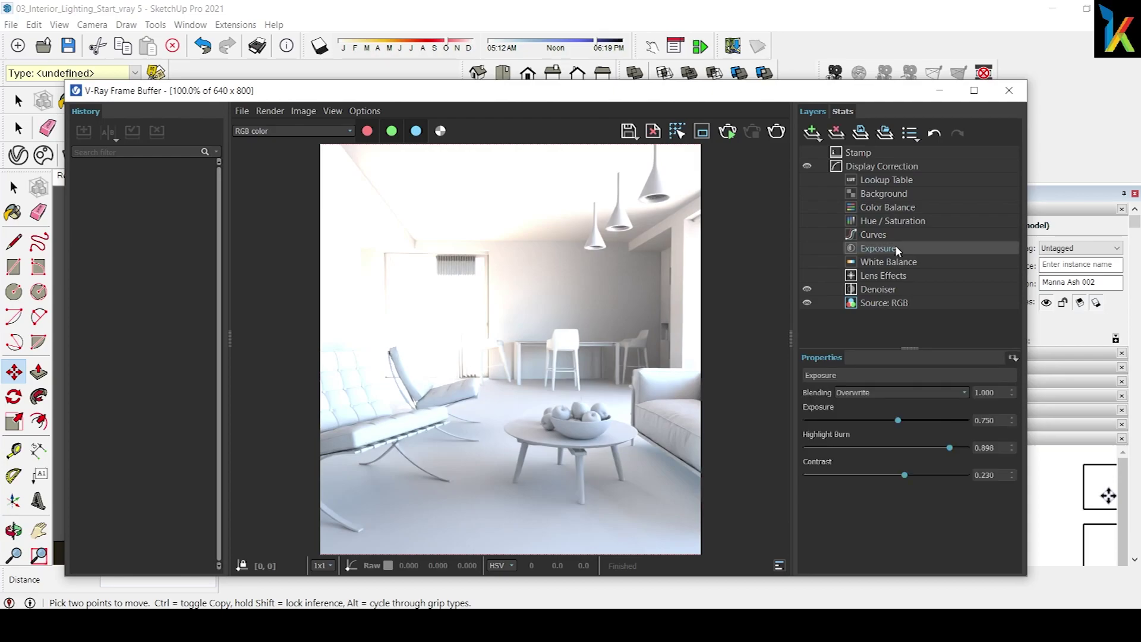
{"action": "left_click", "coordinate": [807, 248]}
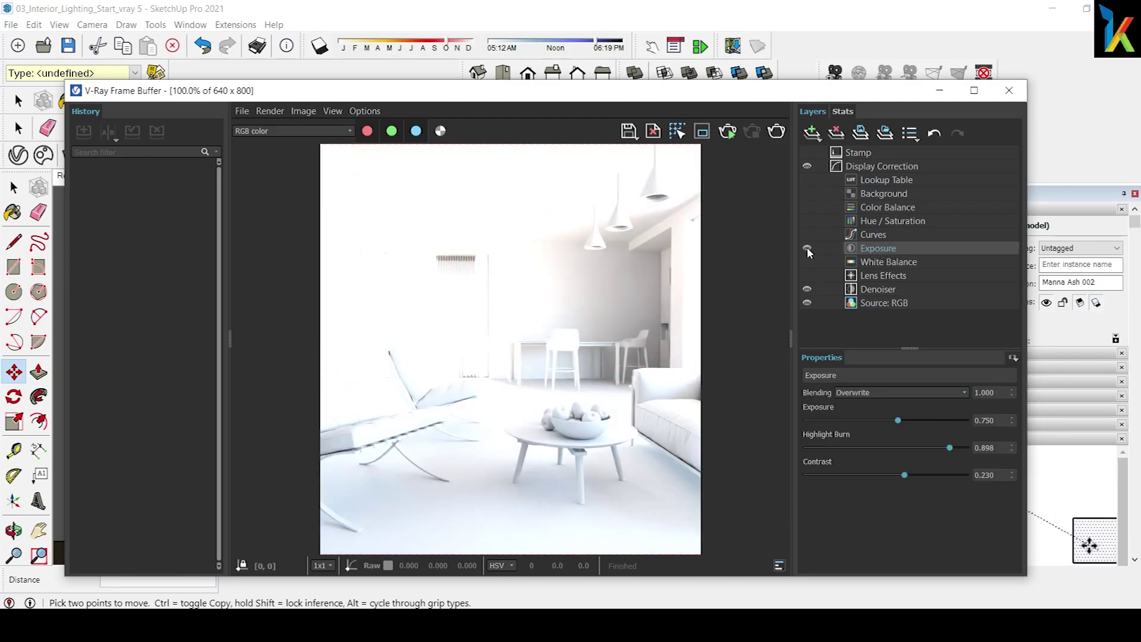
{"action": "left_click", "coordinate": [807, 249]}
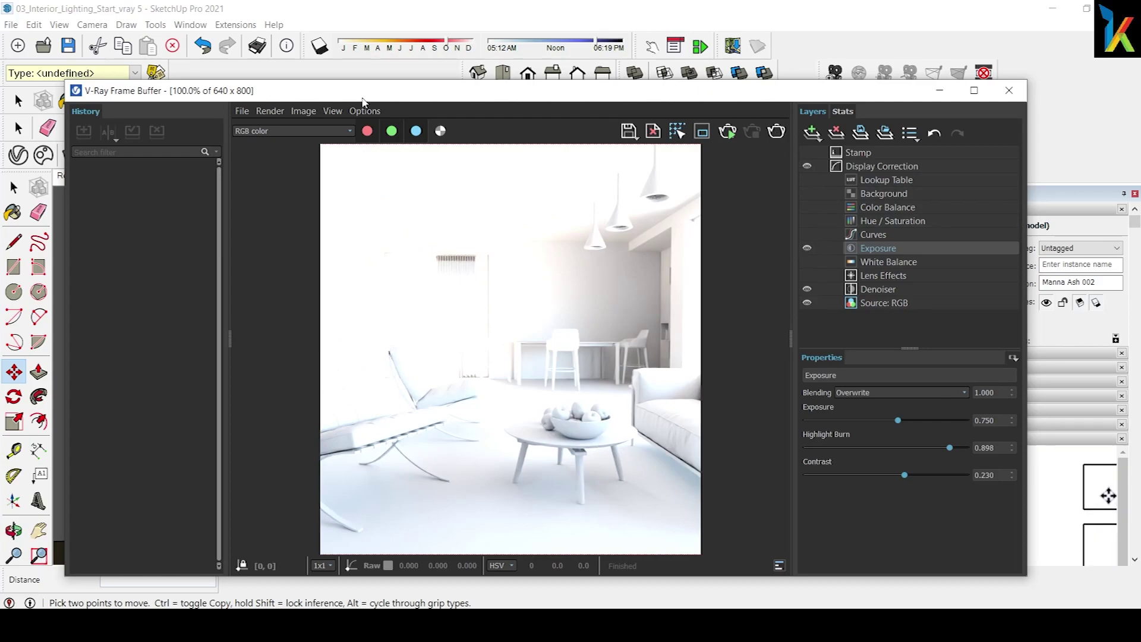
{"action": "left_click", "coordinate": [1107, 555]}
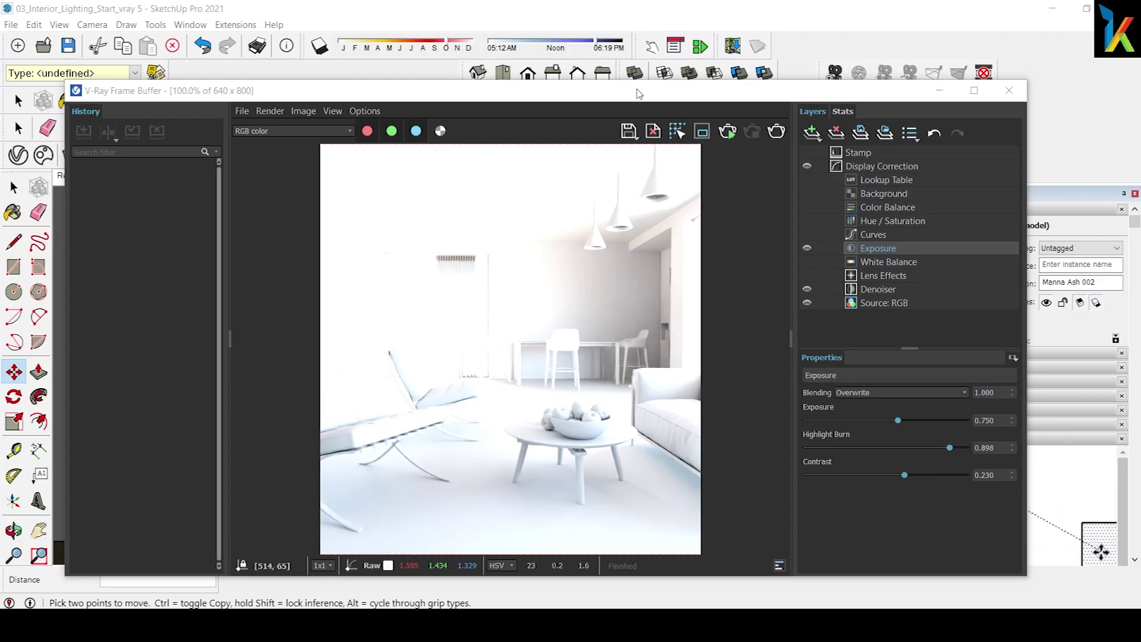
{"action": "left_click_drag", "start_coordinate": [639, 95], "coordinate": [640, 69]}
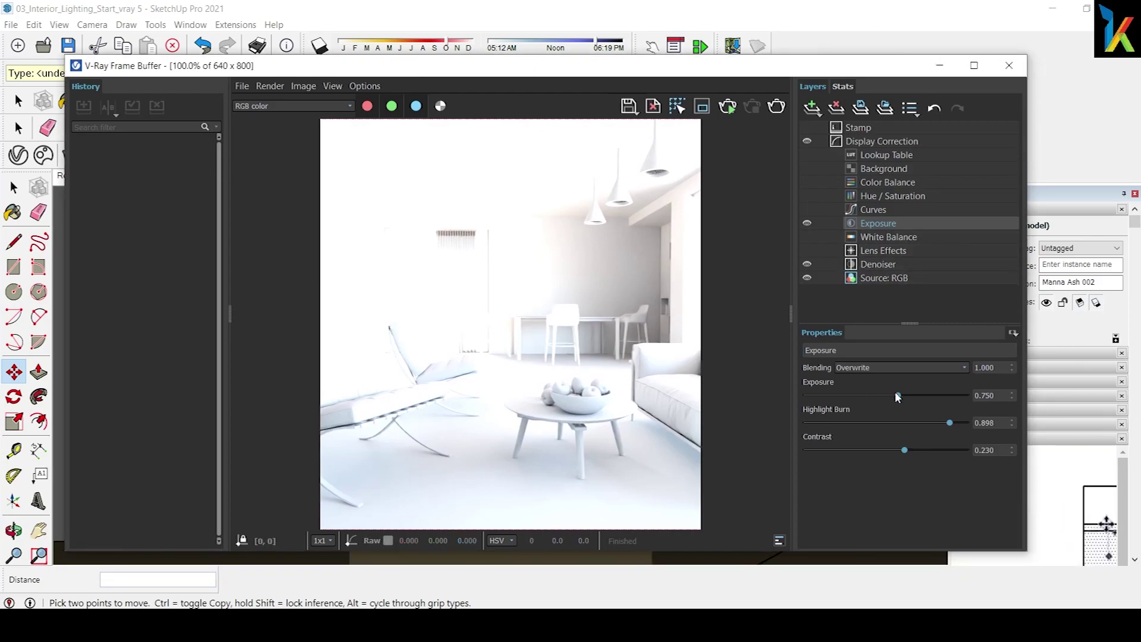
{"action": "left_click_drag", "start_coordinate": [898, 397], "coordinate": [854, 395]}
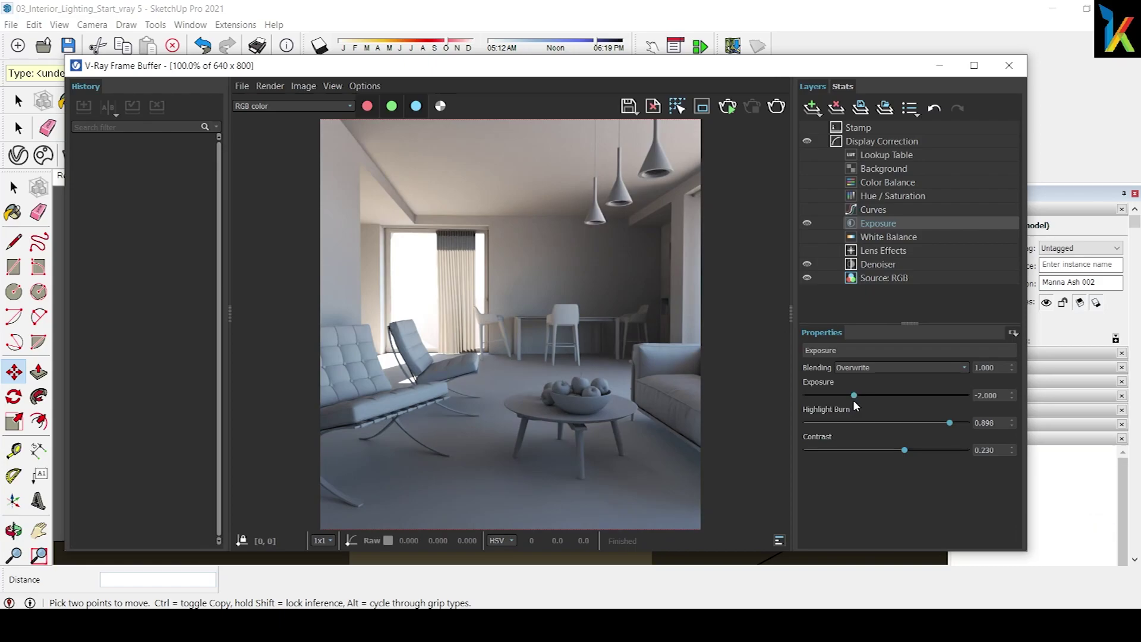
{"action": "left_click_drag", "start_coordinate": [854, 395], "coordinate": [883, 396]}
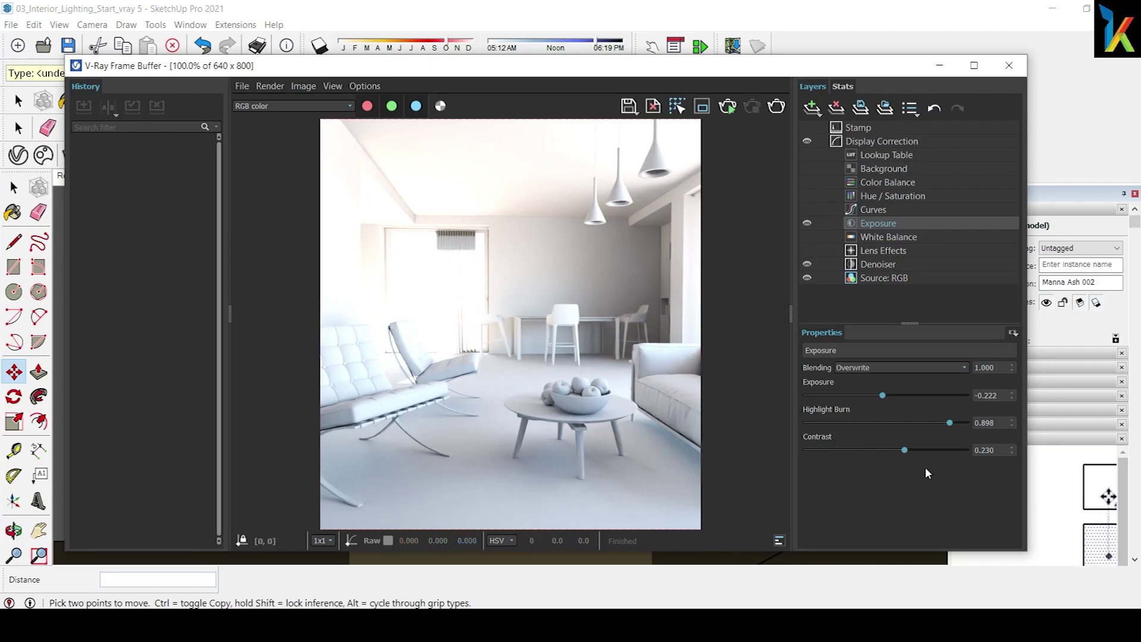
Step: Set Highlight Burn to 0.570, Exposure to -0.556 and Contrast to 0.311 on the Exposure layer
{"action": "mouse_move", "coordinate": [948, 422]}
{"action": "left_mouse_down"}
{"action": "mouse_move", "coordinate": [843, 427]}
{"action": "mouse_move", "coordinate": [939, 429]}
{"action": "mouse_move", "coordinate": [899, 430]}
{"action": "left_mouse_up"}
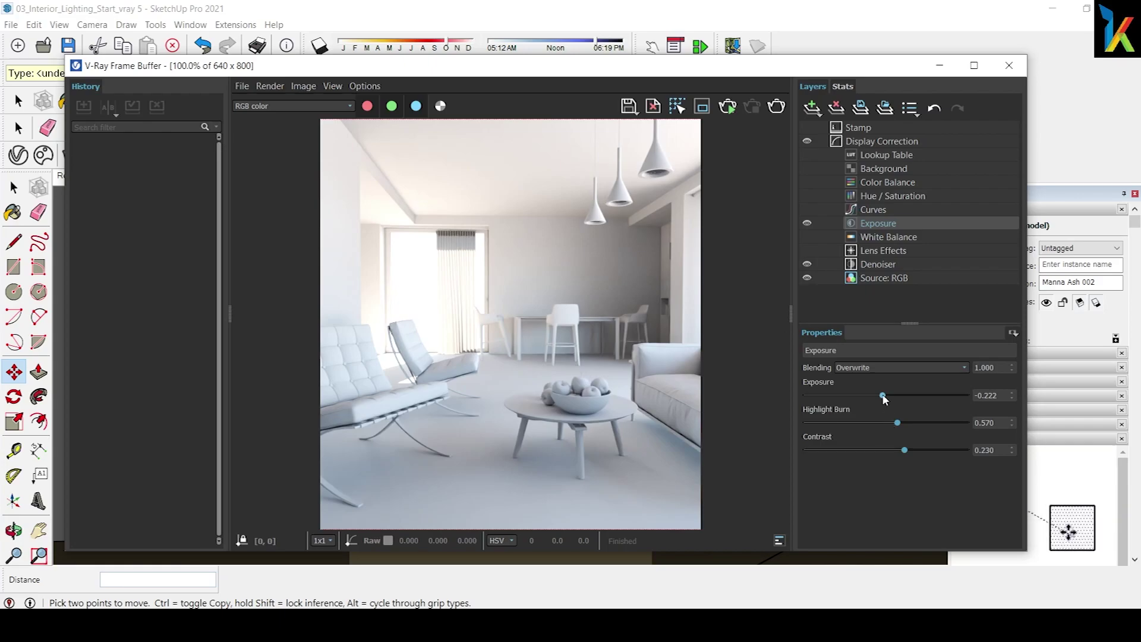
{"action": "left_click_drag", "start_coordinate": [882, 396], "coordinate": [879, 399]}
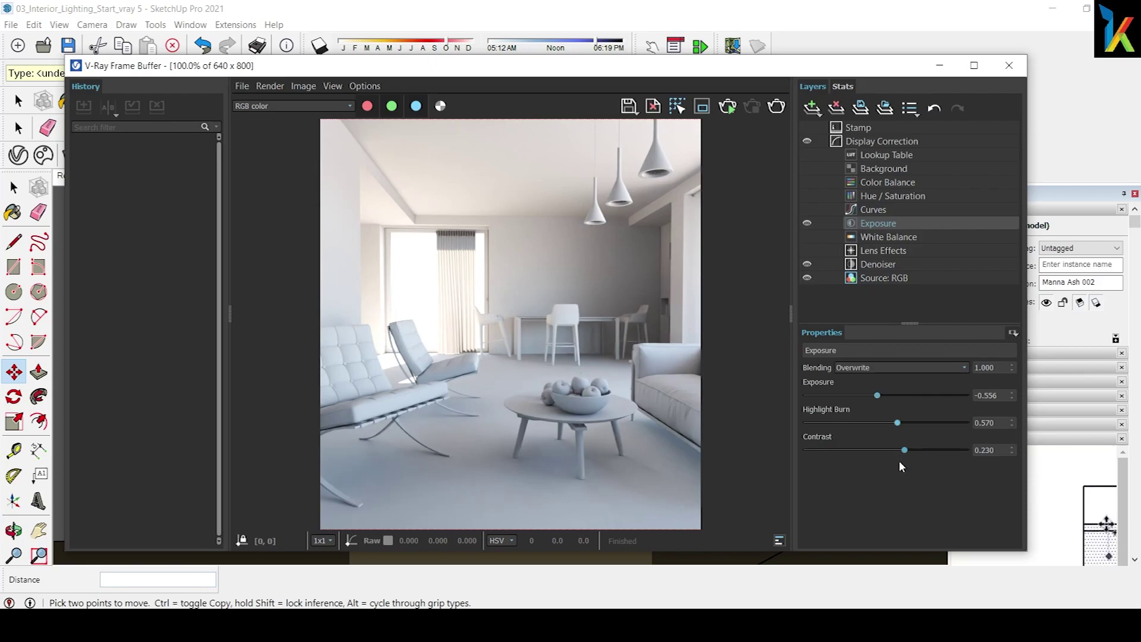
{"action": "mouse_move", "coordinate": [904, 450]}
{"action": "left_mouse_down"}
{"action": "mouse_move", "coordinate": [883, 451]}
{"action": "mouse_move", "coordinate": [911, 451]}
{"action": "left_mouse_up"}
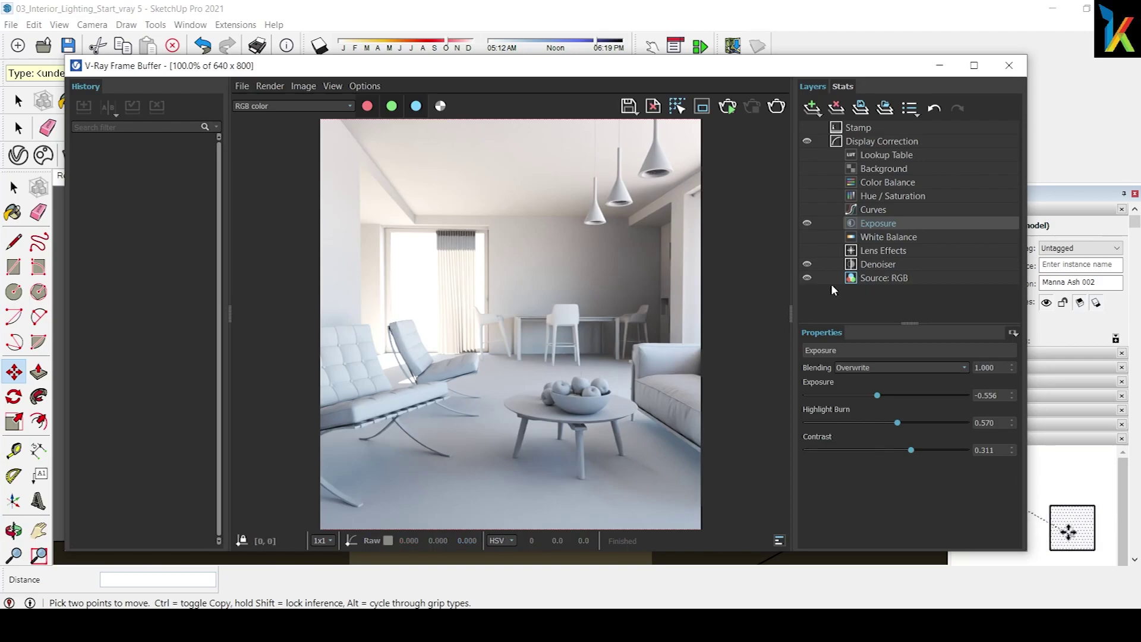
{"action": "left_click", "coordinate": [1008, 68]}
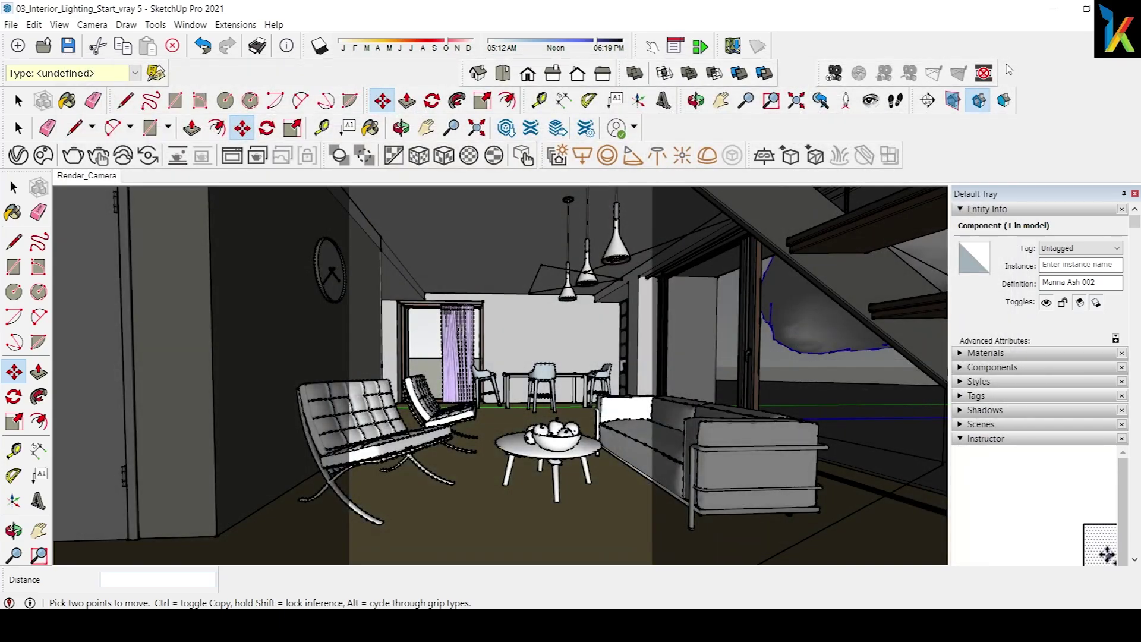
{"action": "left_click", "coordinate": [232, 156]}
{"action": "left_click_drag", "start_coordinate": [534, 73], "coordinate": [616, 70]}
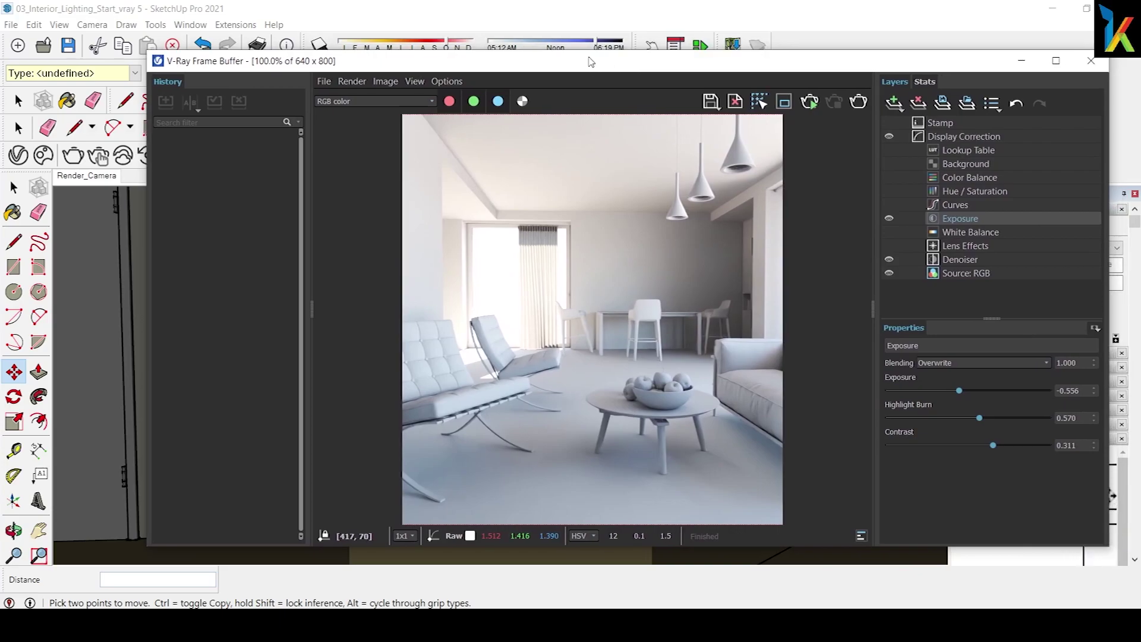
{"action": "left_click_drag", "start_coordinate": [591, 64], "coordinate": [579, 66]}
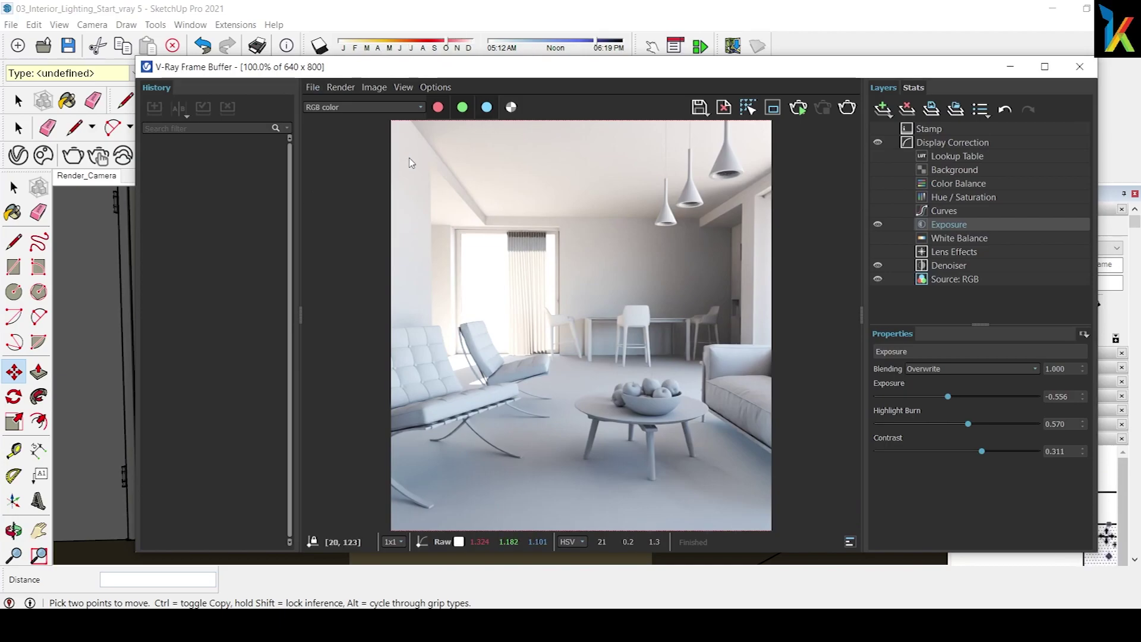
{"action": "left_click_drag", "start_coordinate": [265, 75], "coordinate": [250, 72]}
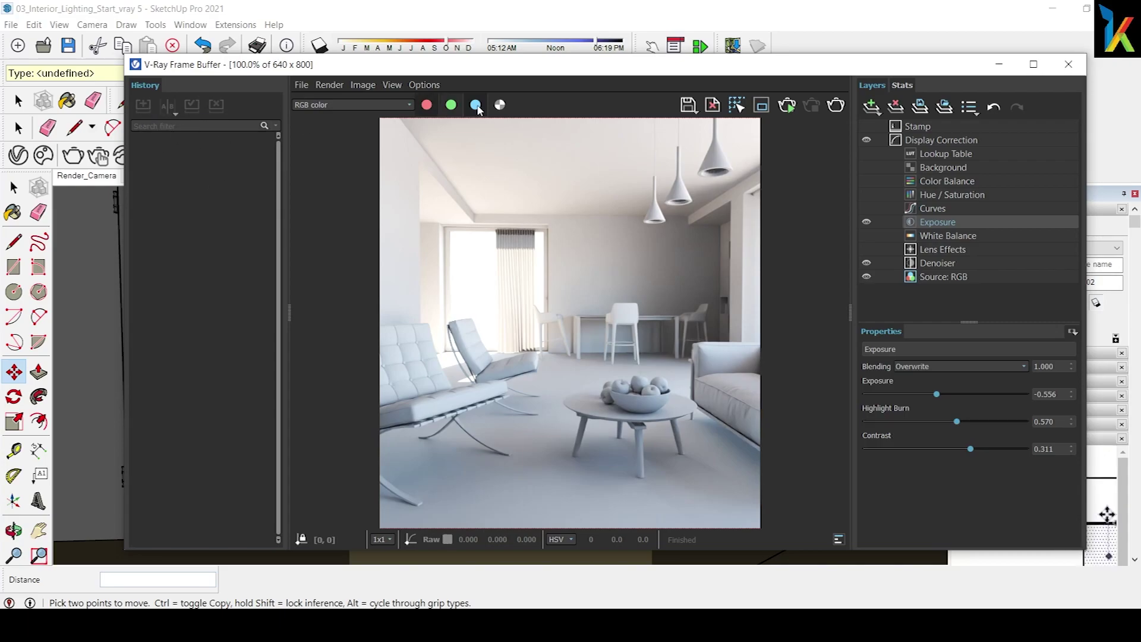
Step: Enable VFB render history, store it in the project path, and save the settings
{"action": "left_click", "coordinate": [427, 85]}
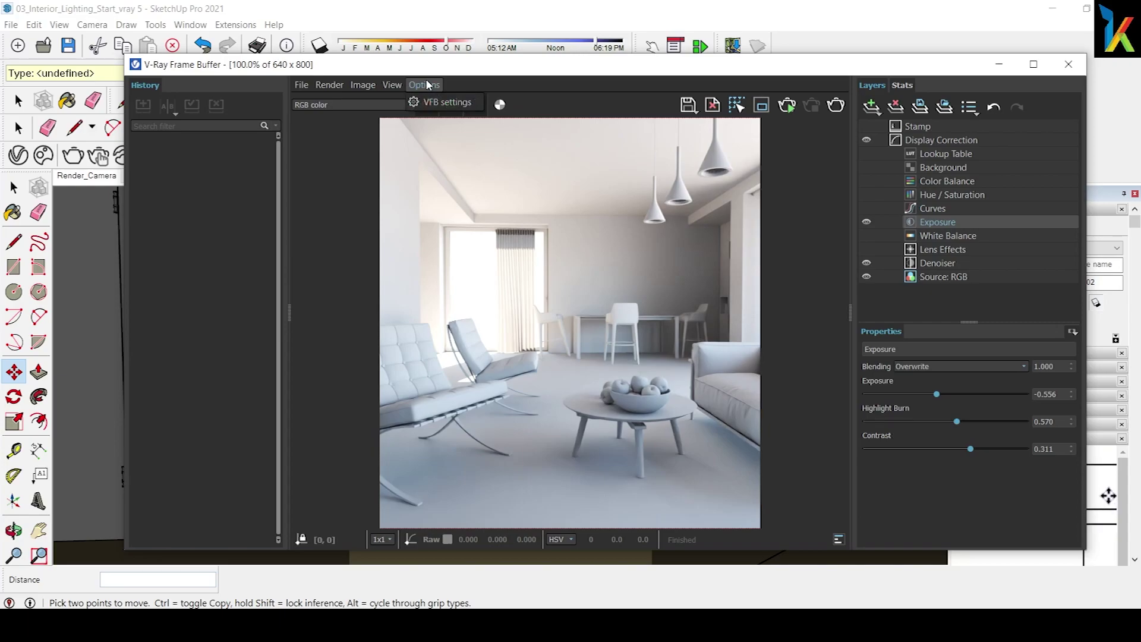
{"action": "left_click", "coordinate": [450, 107]}
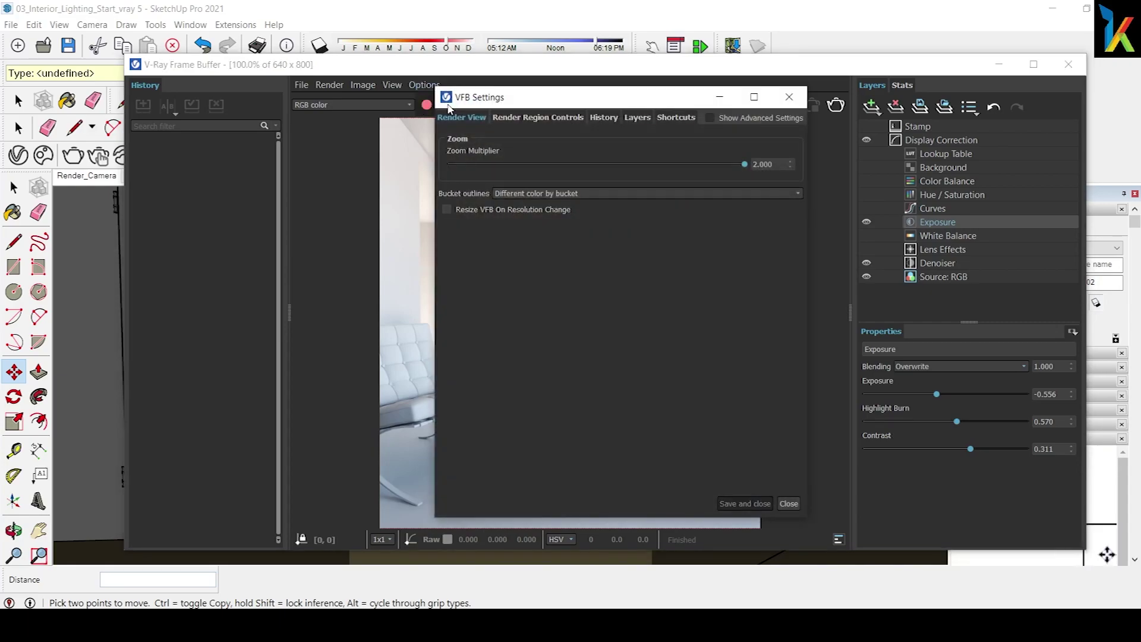
{"action": "left_click", "coordinate": [605, 119]}
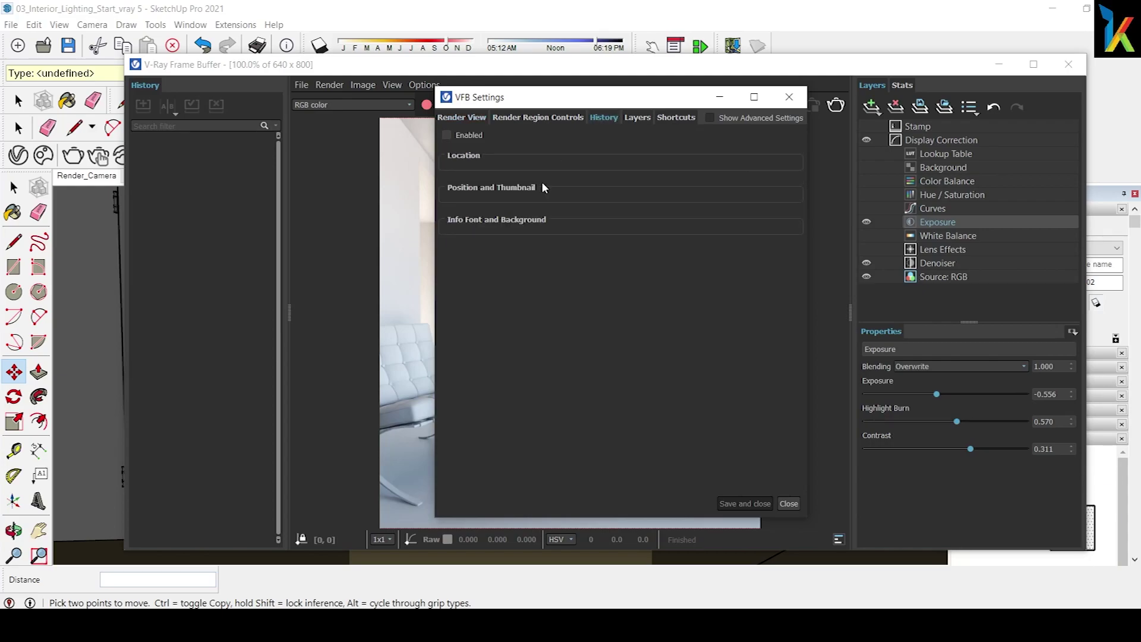
{"action": "left_click", "coordinate": [447, 136]}
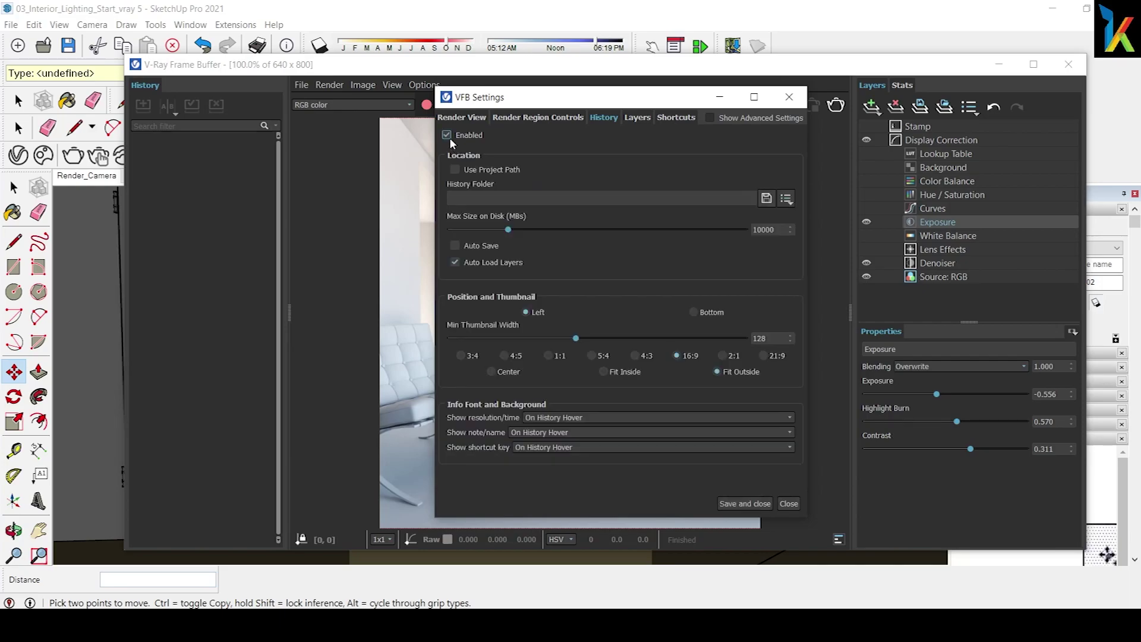
{"action": "left_click", "coordinate": [456, 170]}
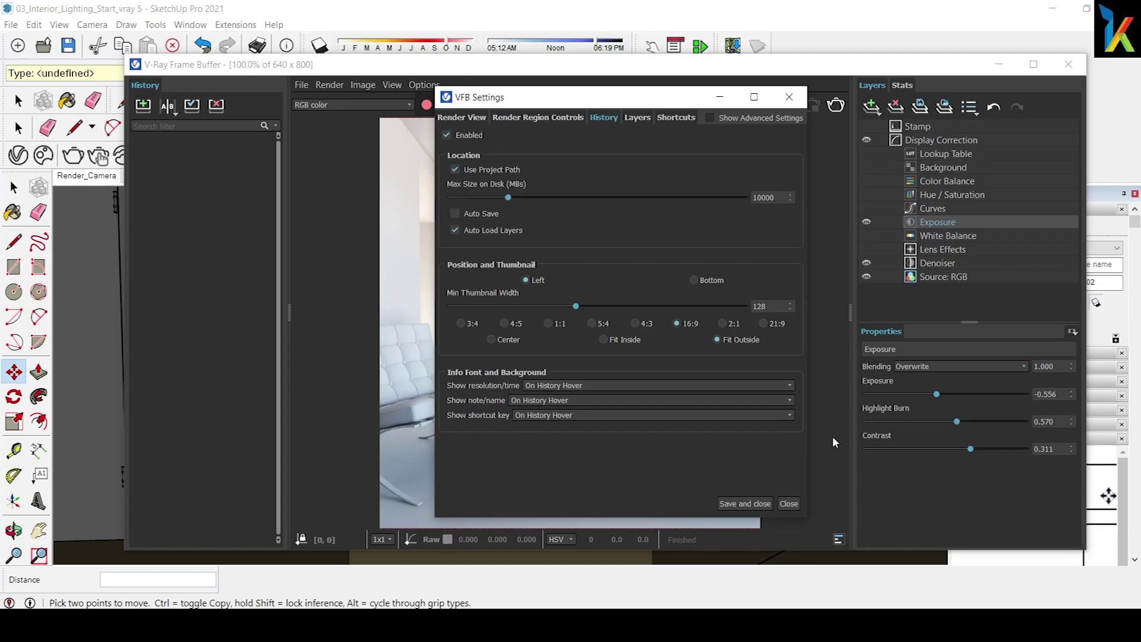
{"action": "left_click", "coordinate": [745, 503]}
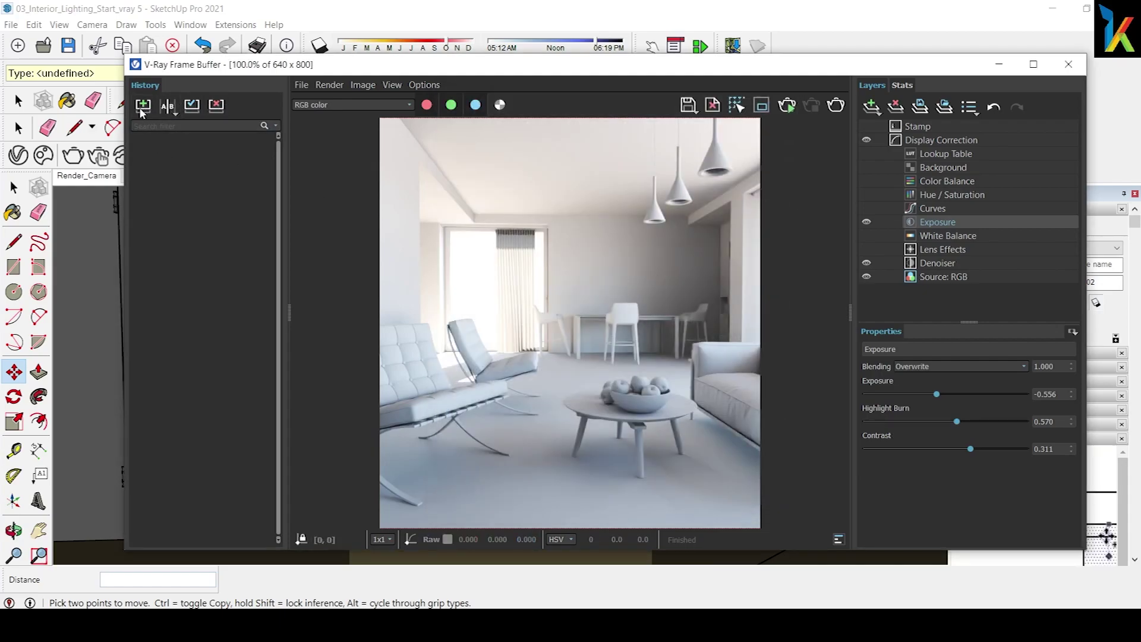
Step: Save the grey clay render as the first history entry and close the frame buffer
{"action": "left_click", "coordinate": [191, 105]}
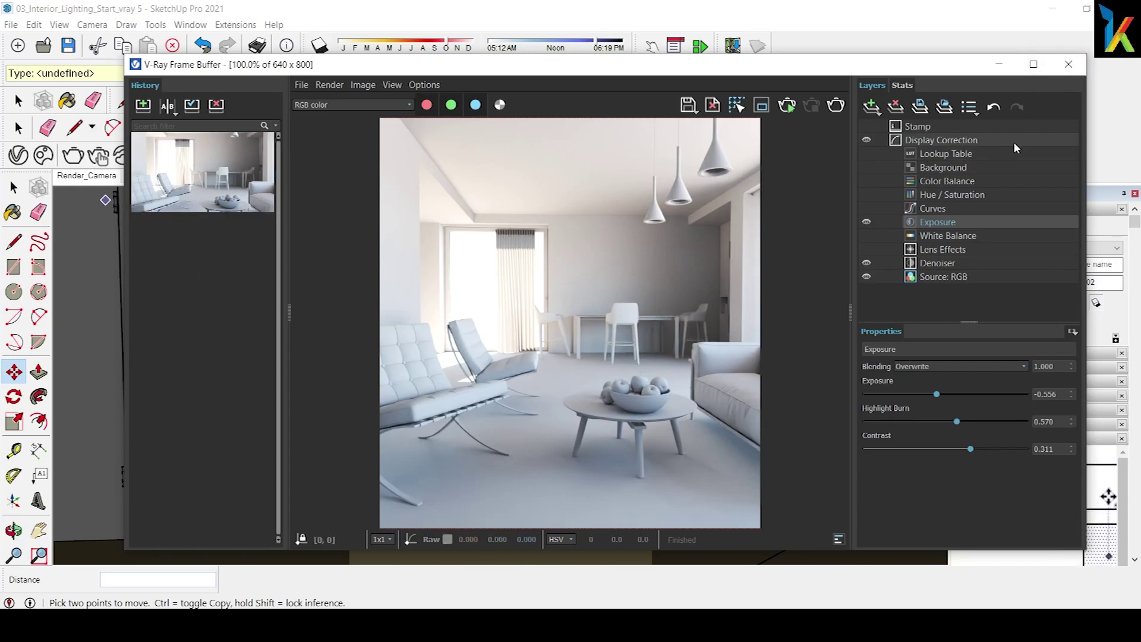
{"action": "left_click", "coordinate": [1069, 64]}
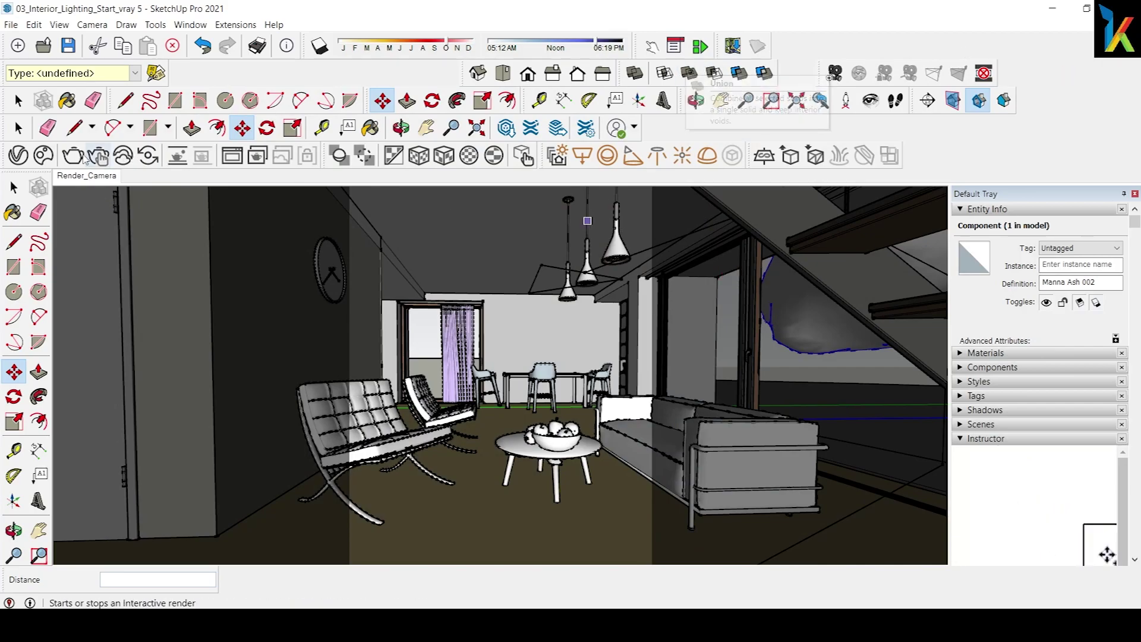
Step: Import the two standing men from Chaos Cosmos People and place them near the dining table
{"action": "left_click", "coordinate": [44, 156]}
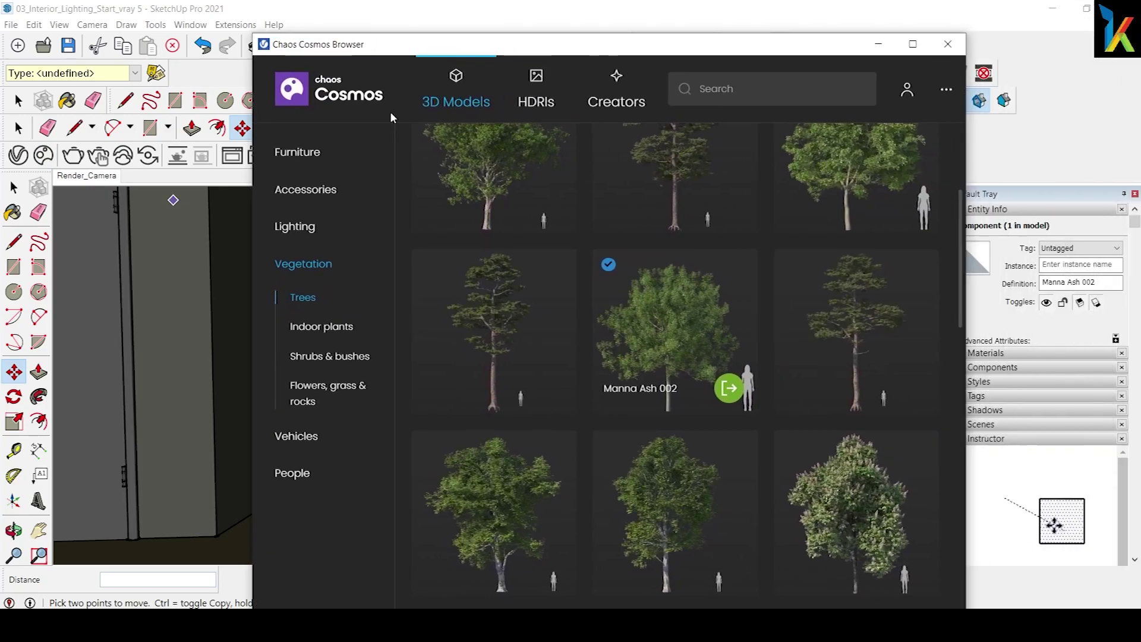
{"action": "left_click", "coordinate": [296, 476]}
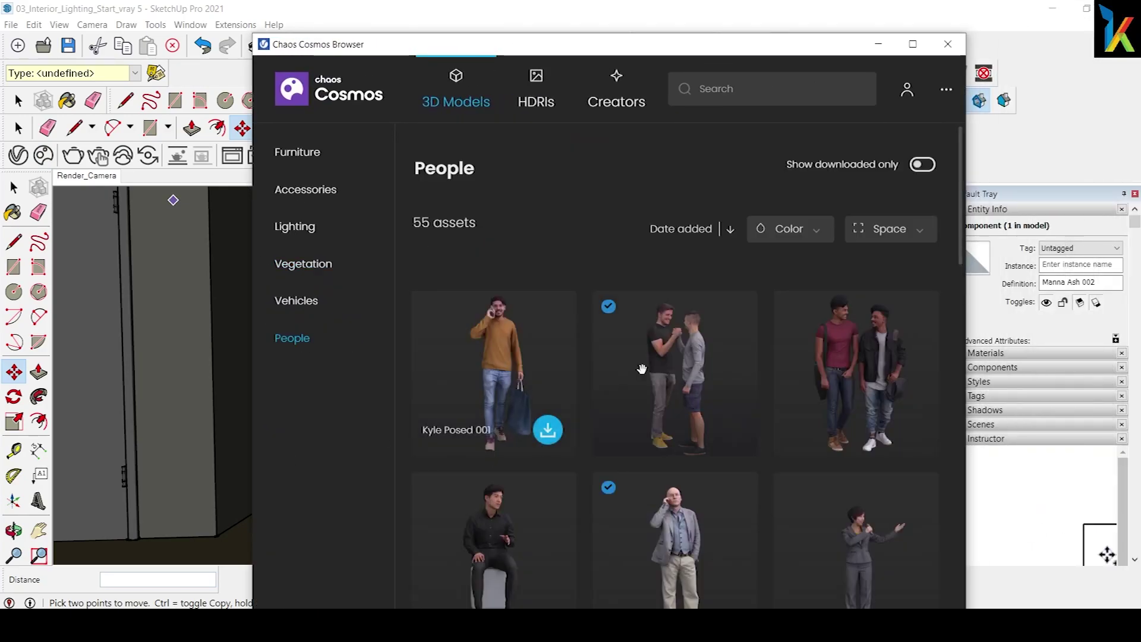
{"action": "left_click", "coordinate": [730, 427]}
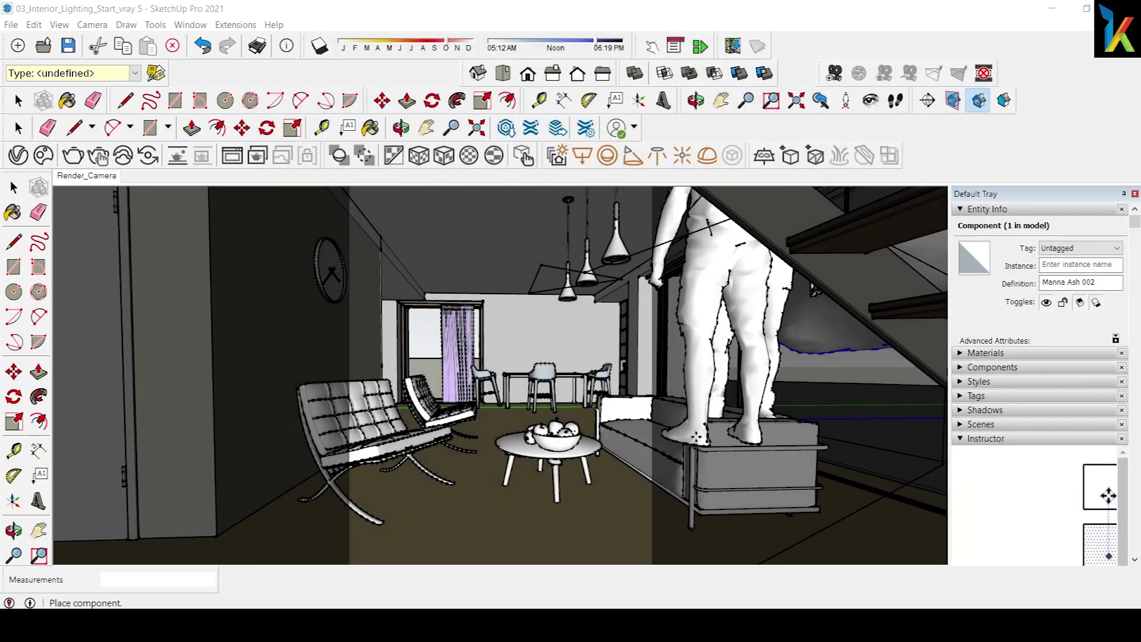
{"action": "scroll", "coordinate": [654, 439], "scroll_direction": "up", "scroll_amount": 3}
{"action": "scroll", "coordinate": [624, 452], "scroll_direction": "up", "scroll_amount": 3}
{"action": "mouse_move", "coordinate": [601, 458]}
{"action": "middle_mouse_down"}
{"action": "mouse_move", "coordinate": [586, 465]}
{"action": "mouse_move", "coordinate": [670, 446]}
{"action": "middle_mouse_up"}
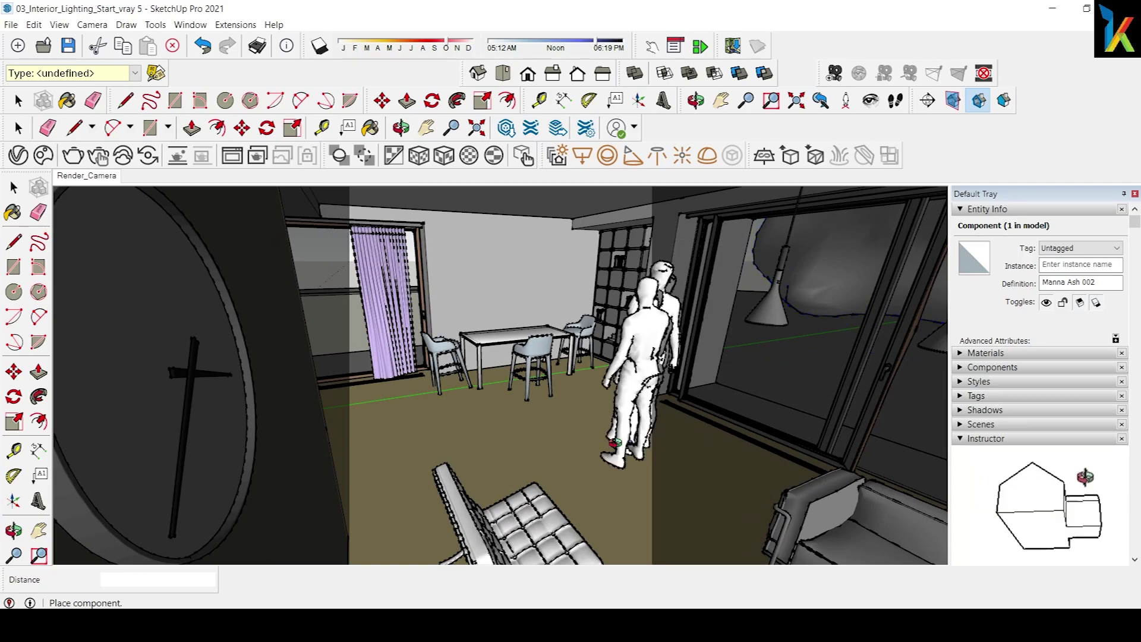
{"action": "middle_click_drag", "start_coordinate": [616, 443], "coordinate": [404, 425]}
{"action": "key", "text": "space"}
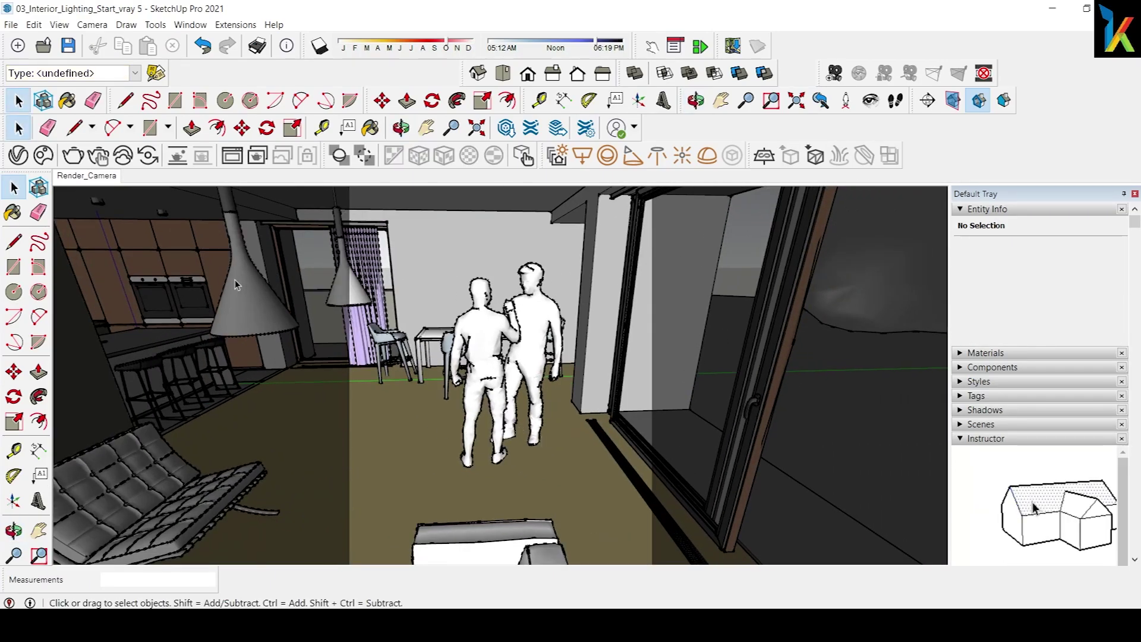
{"action": "left_click", "coordinate": [102, 179]}
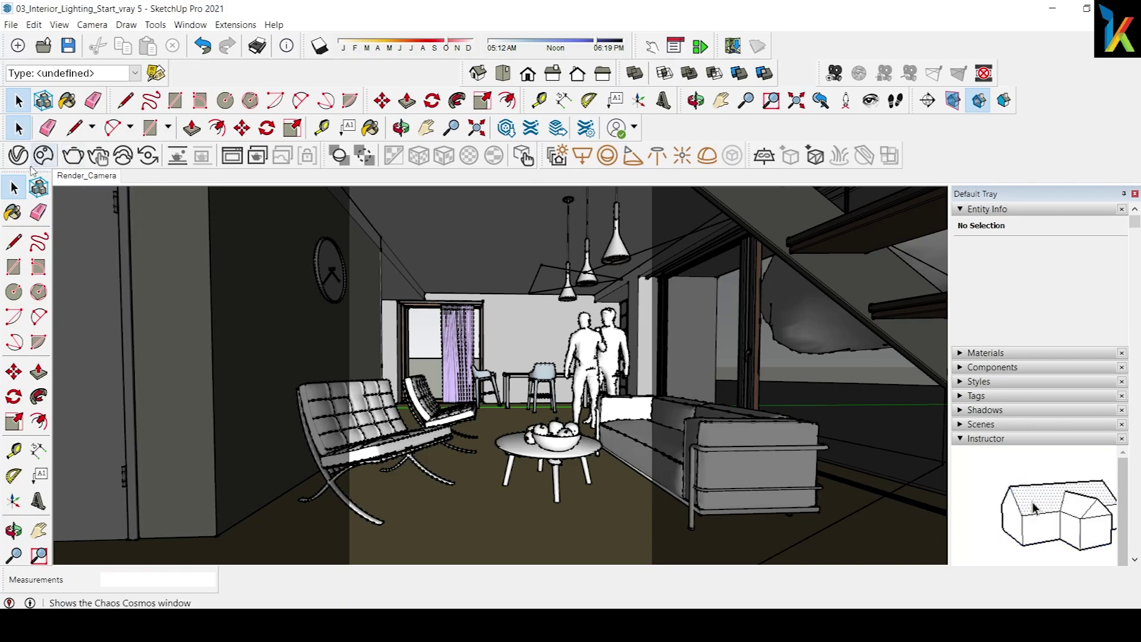
Step: Switch off Material Override in the V-Ray settings and start a V-Ray Interactive render
{"action": "left_click", "coordinate": [18, 155]}
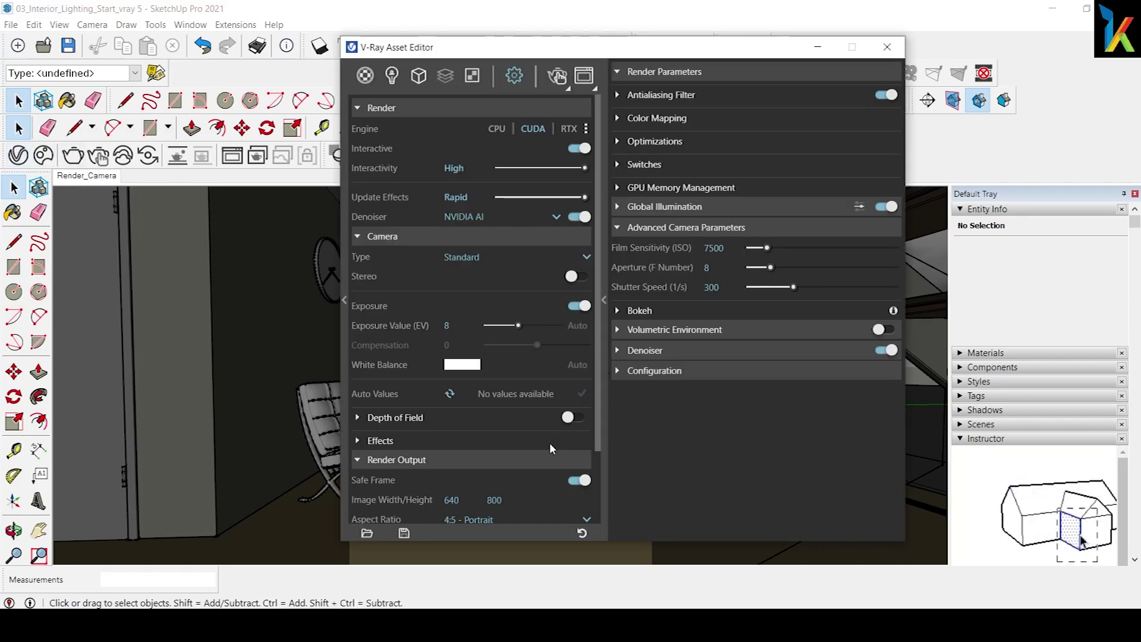
{"action": "left_click", "coordinate": [359, 461]}
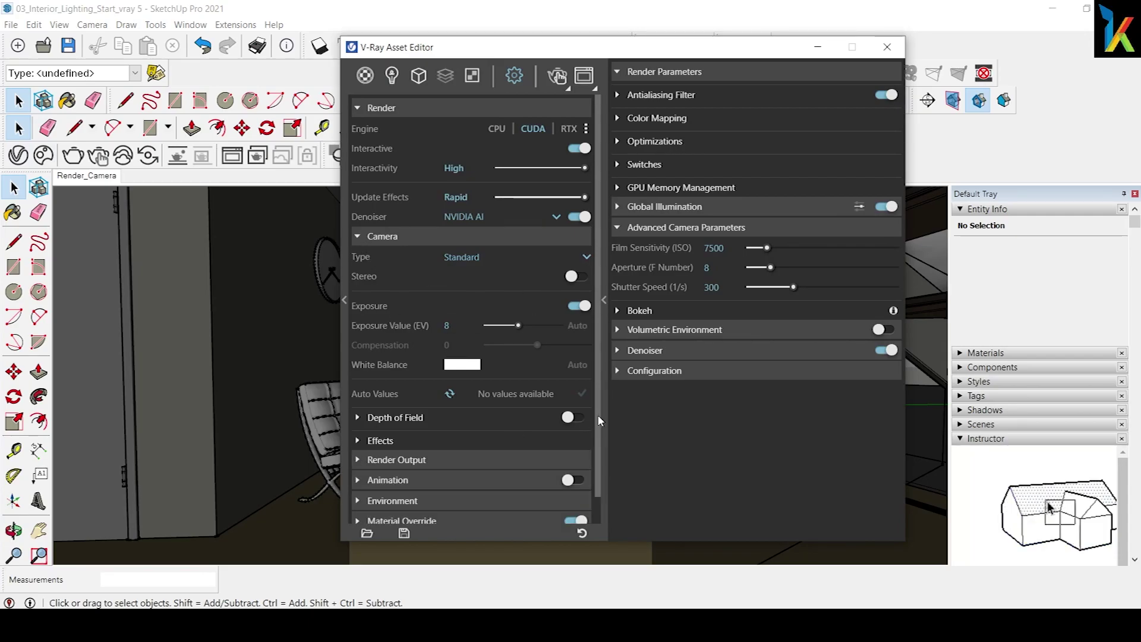
{"action": "left_click_drag", "start_coordinate": [597, 415], "coordinate": [597, 445]}
{"action": "left_click", "coordinate": [576, 492]}
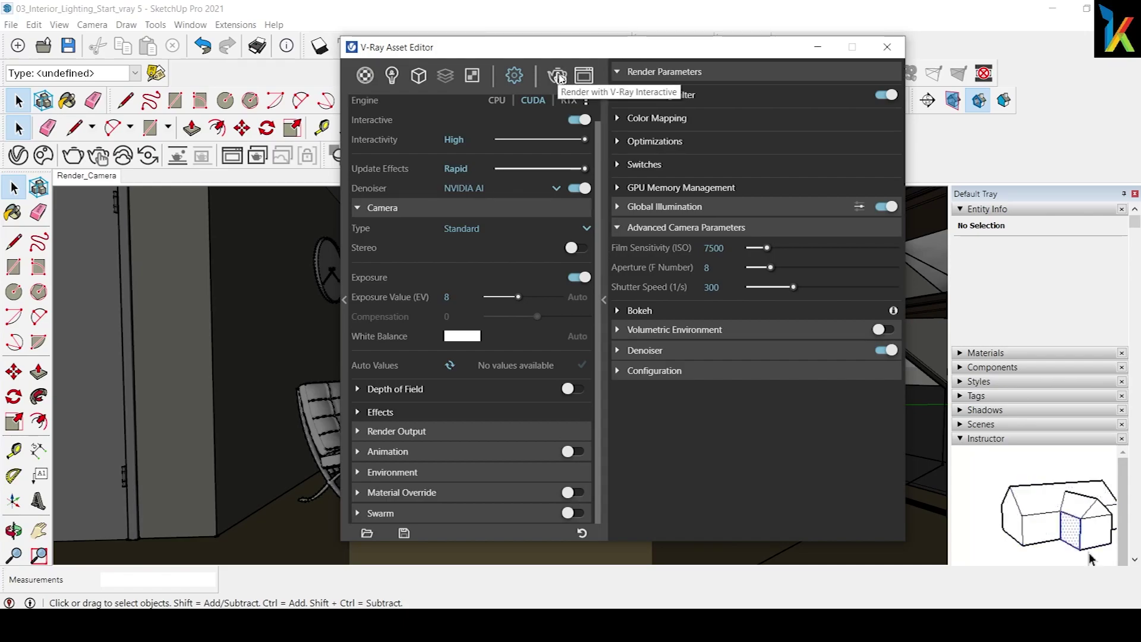
{"action": "left_click", "coordinate": [560, 76]}
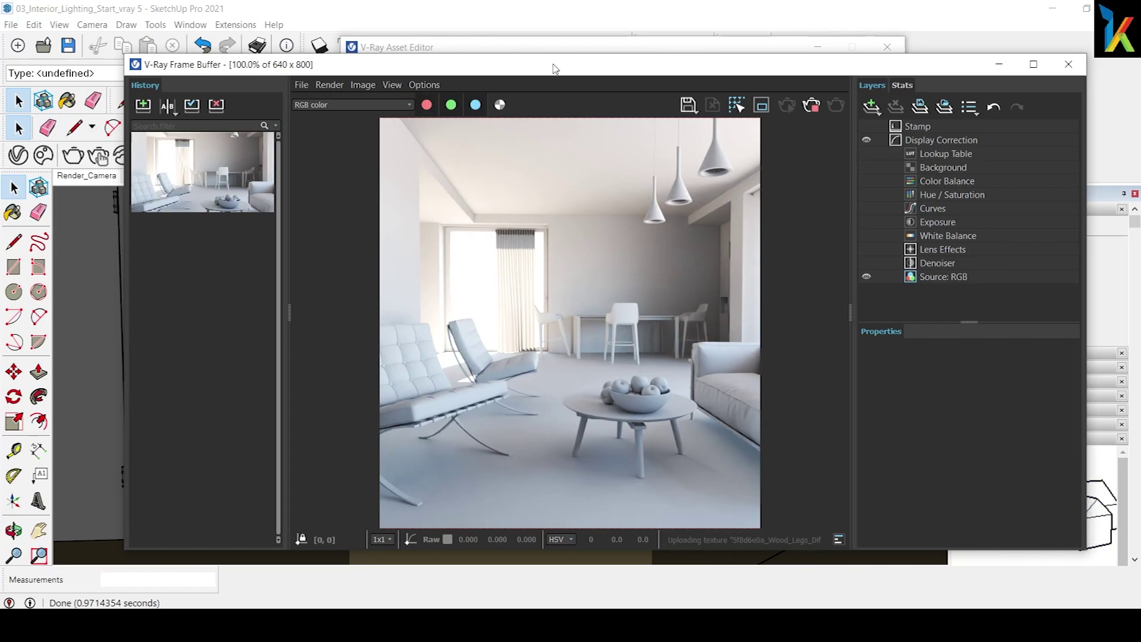
Step: Reposition the frame buffer and save the finished textured render with the two men to history
{"action": "left_click_drag", "start_coordinate": [554, 68], "coordinate": [502, 59]}
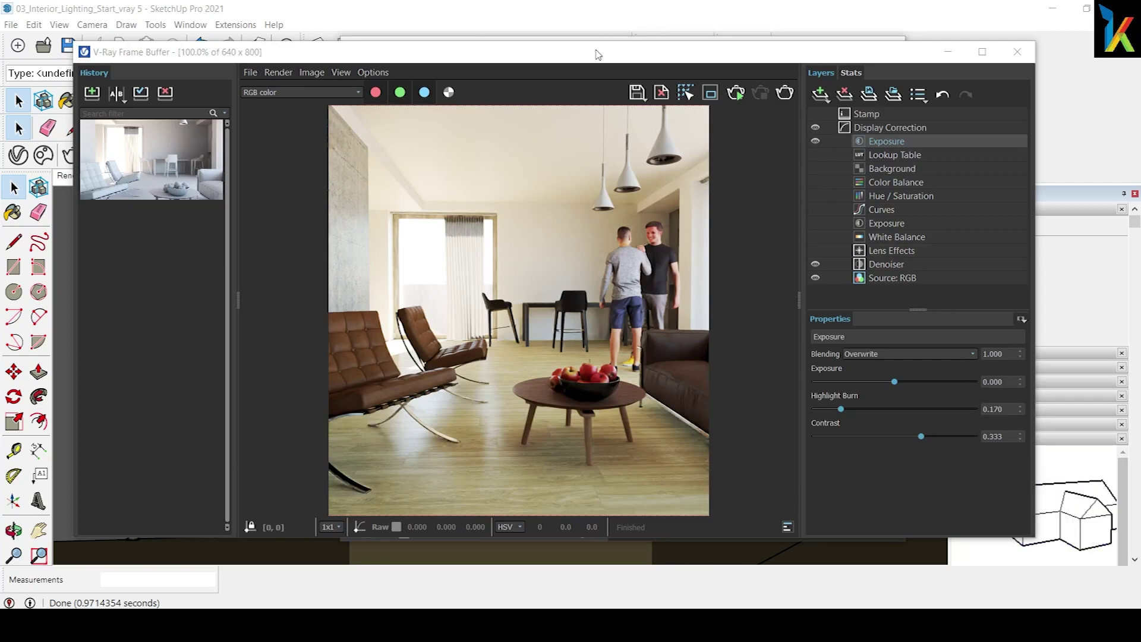
{"action": "left_click_drag", "start_coordinate": [598, 54], "coordinate": [622, 54]}
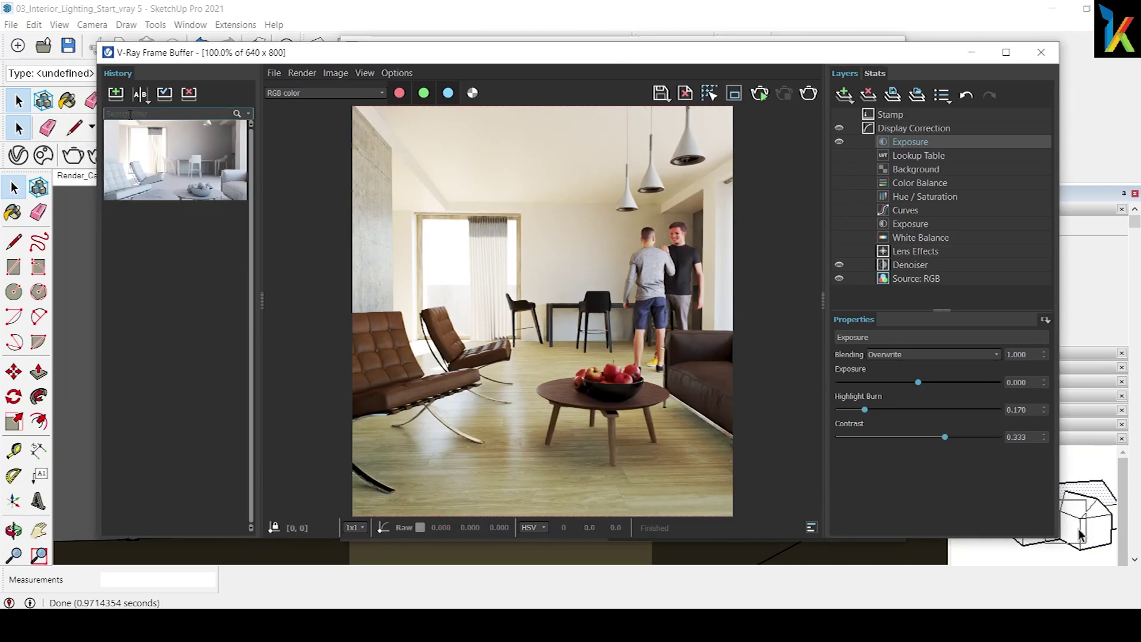
{"action": "left_click", "coordinate": [115, 92]}
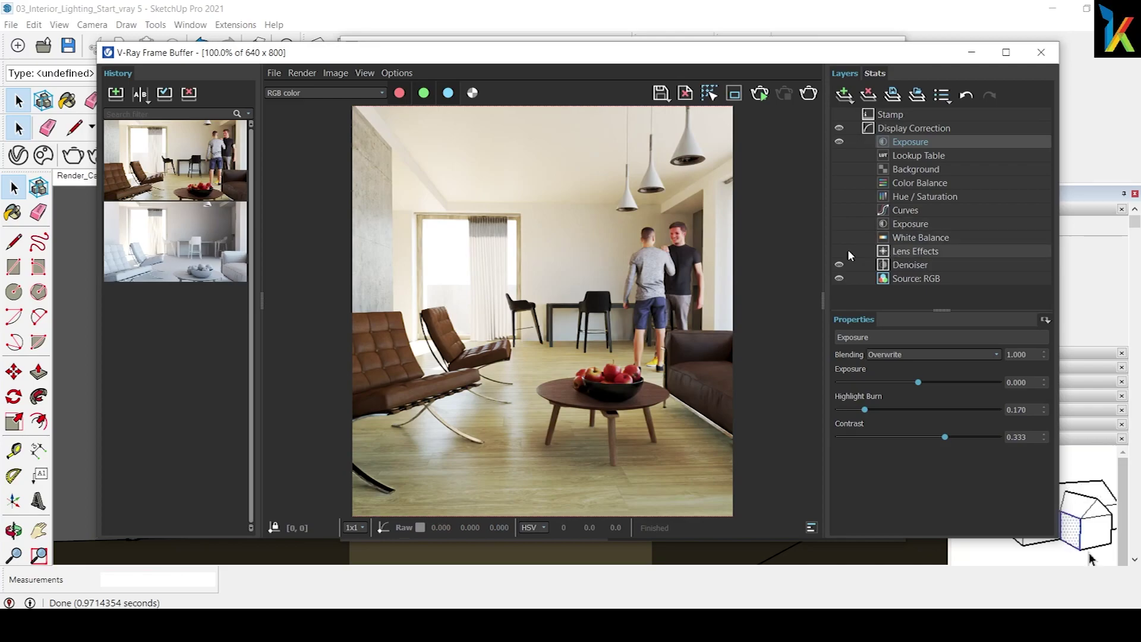
Step: Enable Lens Effects bloom/glare with size about 22.989 and intensity 1.034, comparing on and off
{"action": "left_click", "coordinate": [891, 254]}
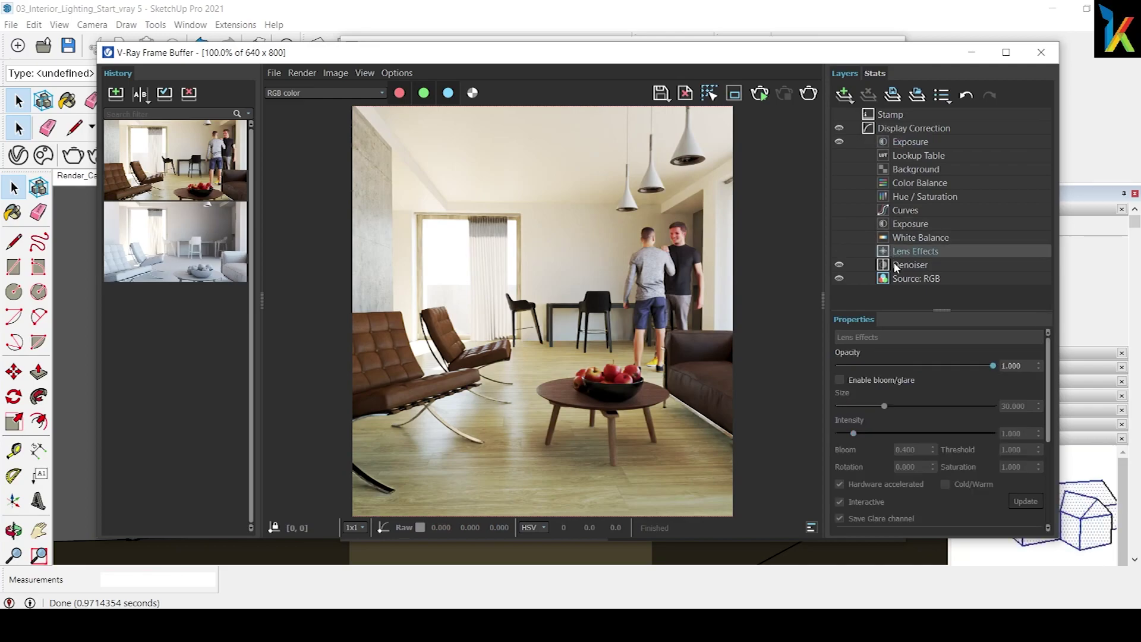
{"action": "left_click", "coordinate": [840, 382]}
{"action": "left_click", "coordinate": [839, 381]}
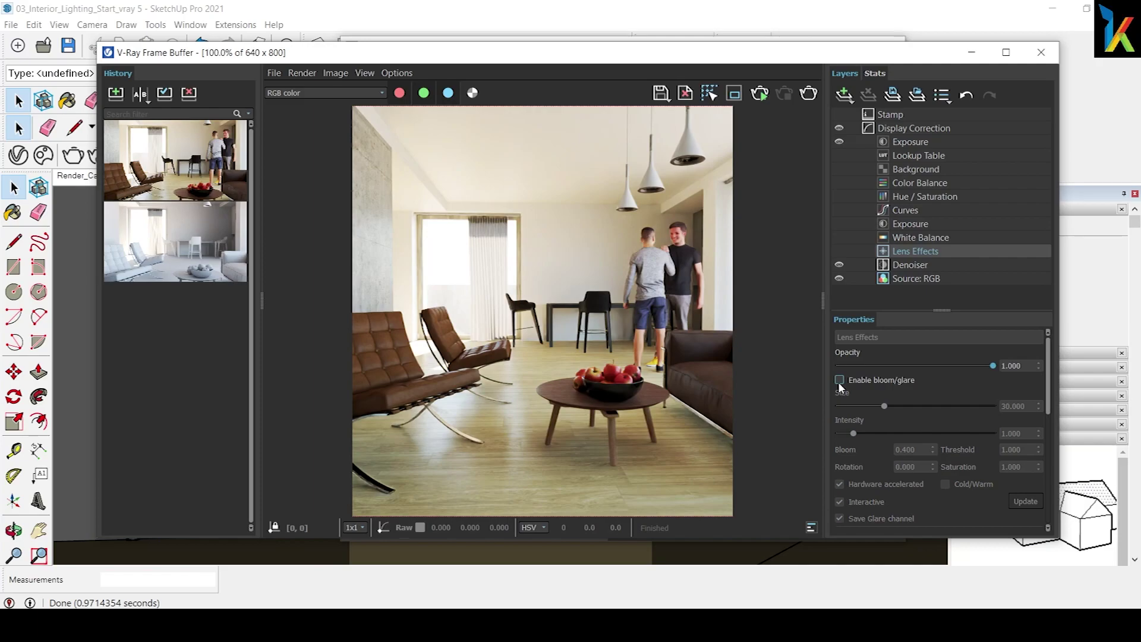
{"action": "left_click", "coordinate": [840, 381]}
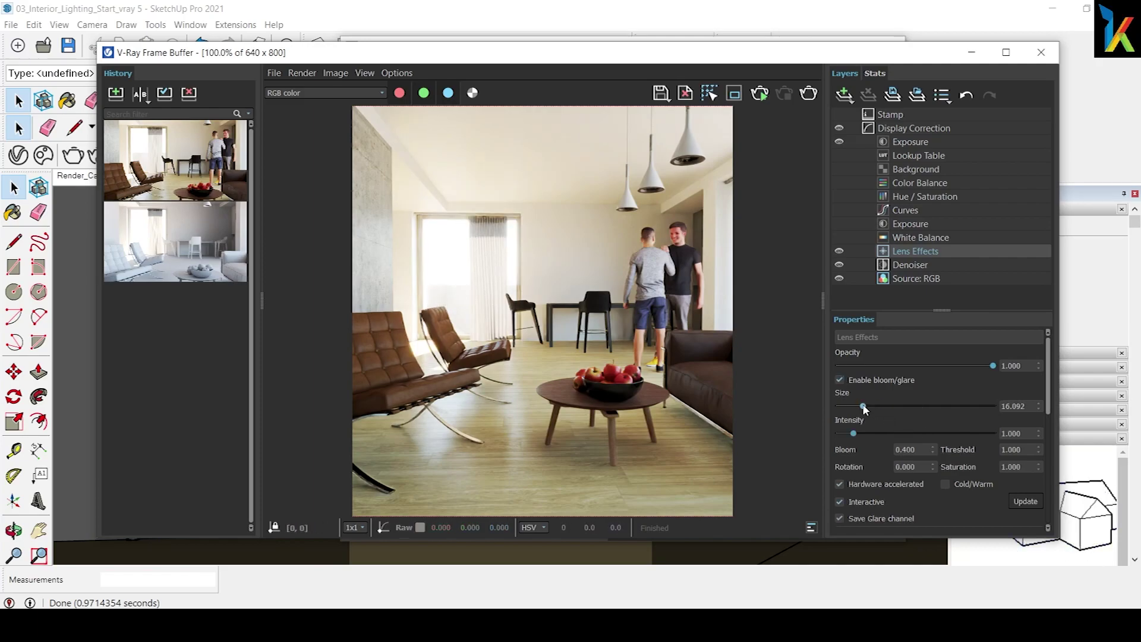
{"action": "left_click_drag", "start_coordinate": [885, 407], "coordinate": [856, 434]}
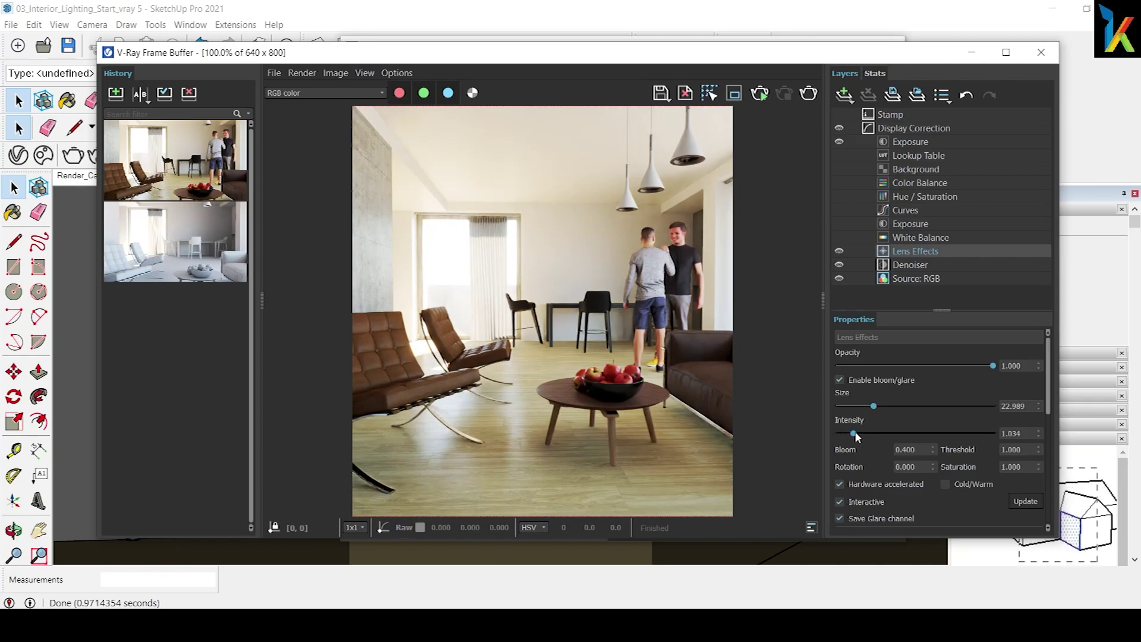
{"action": "left_click", "coordinate": [840, 381]}
{"action": "left_click", "coordinate": [850, 101]}
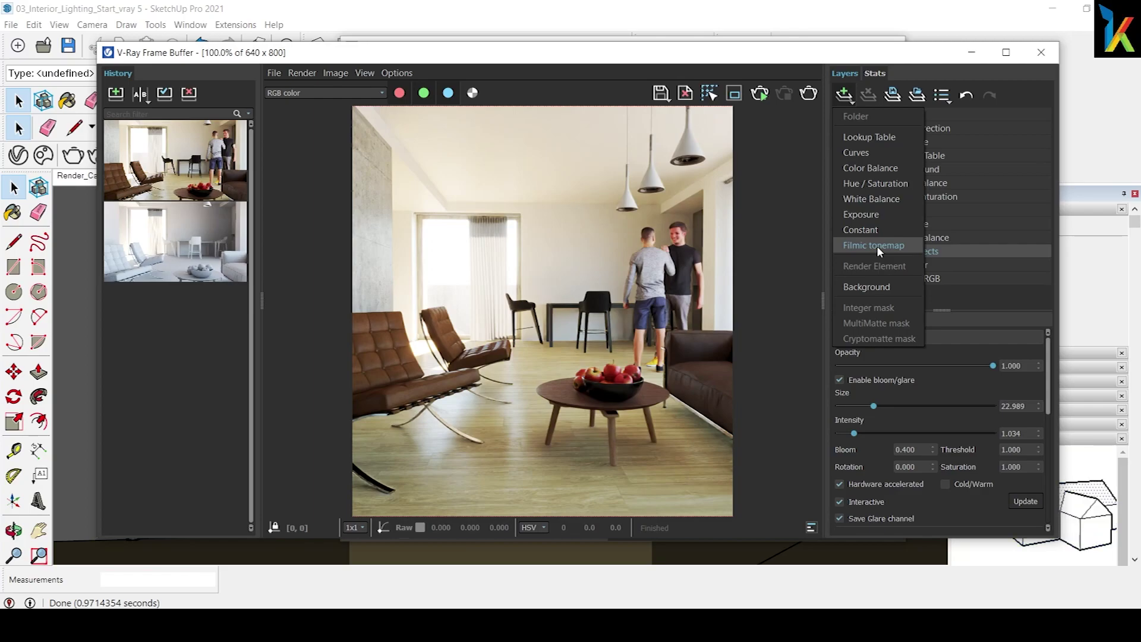
Step: Add a Filmic tonemap layer, try the AMPAS curve, and nudge its gamma down
{"action": "left_click", "coordinate": [877, 247]}
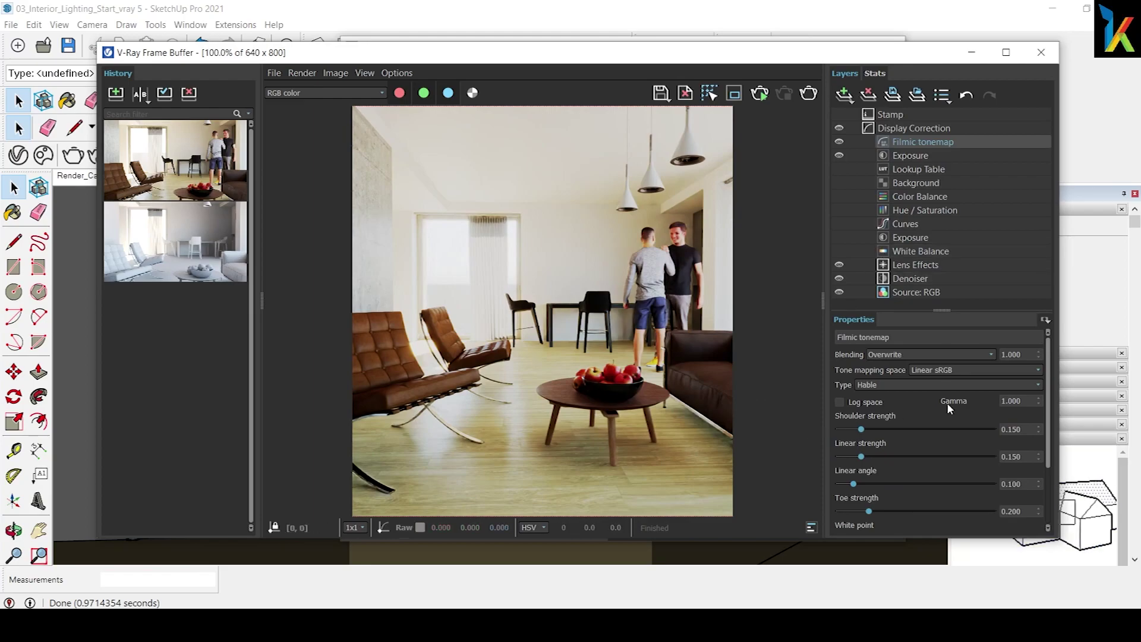
{"action": "left_click", "coordinate": [907, 386]}
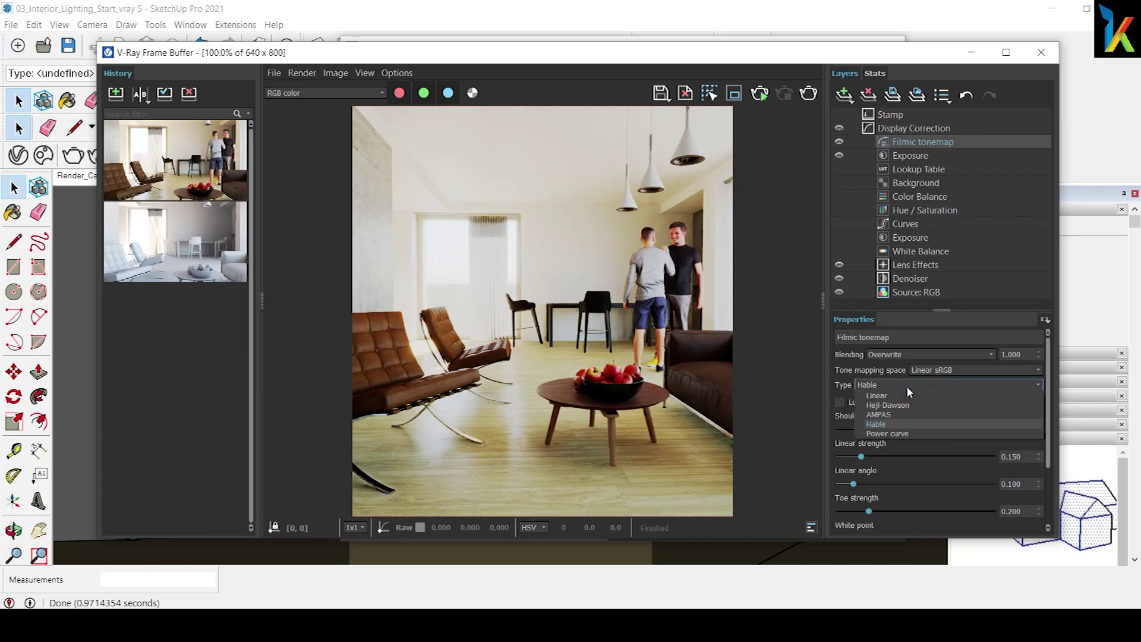
{"action": "left_click", "coordinate": [893, 414]}
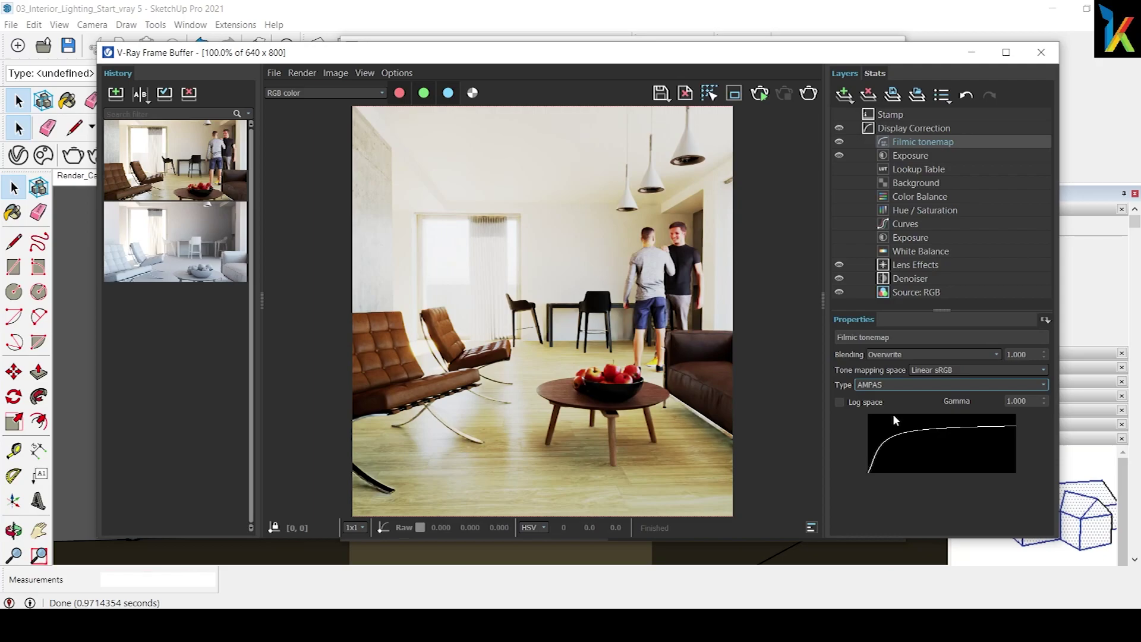
{"action": "left_click", "coordinate": [1044, 404]}
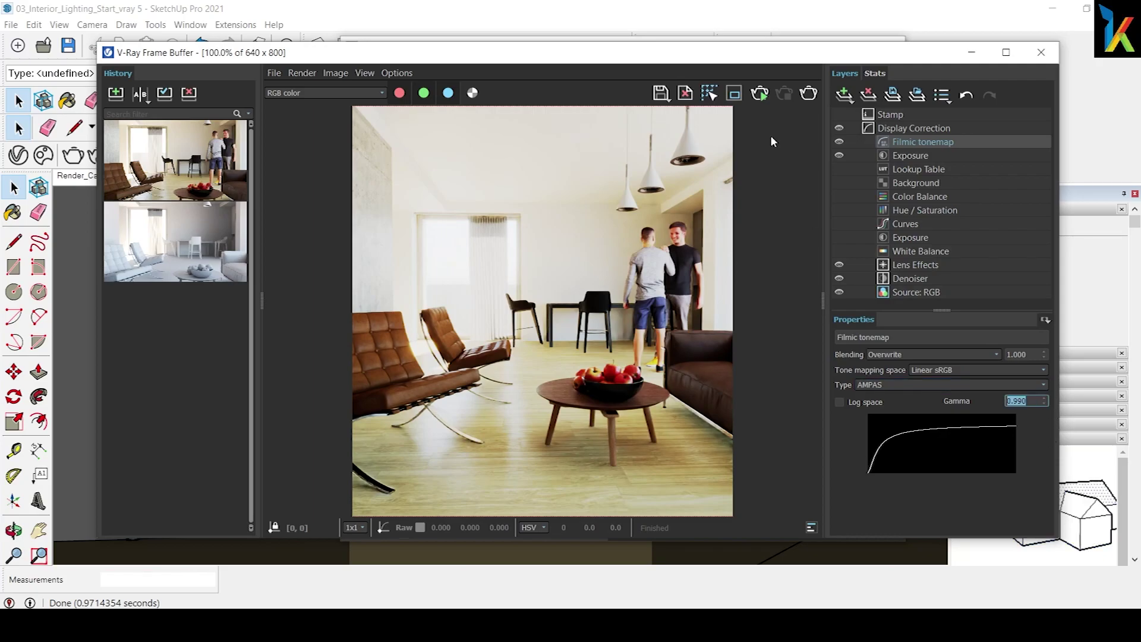
{"action": "left_click", "coordinate": [1044, 404]}
{"action": "left_click", "coordinate": [1044, 403]}
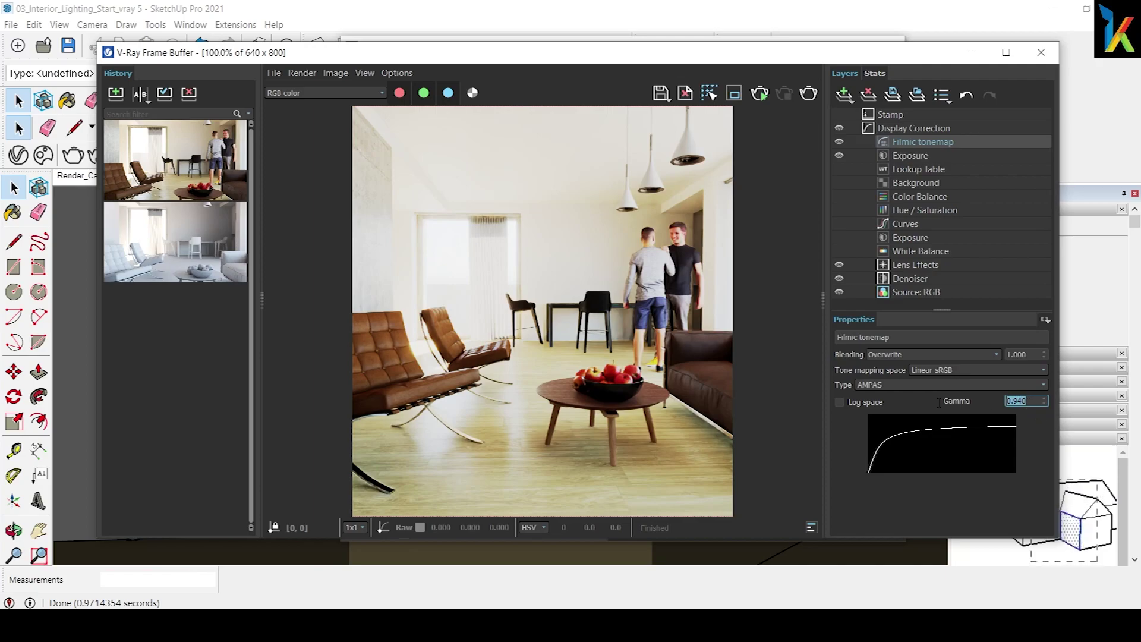
Step: Set the Filmic gamma to 1.000 and switch the curve type to Hable
{"action": "type", "text": ".1"}
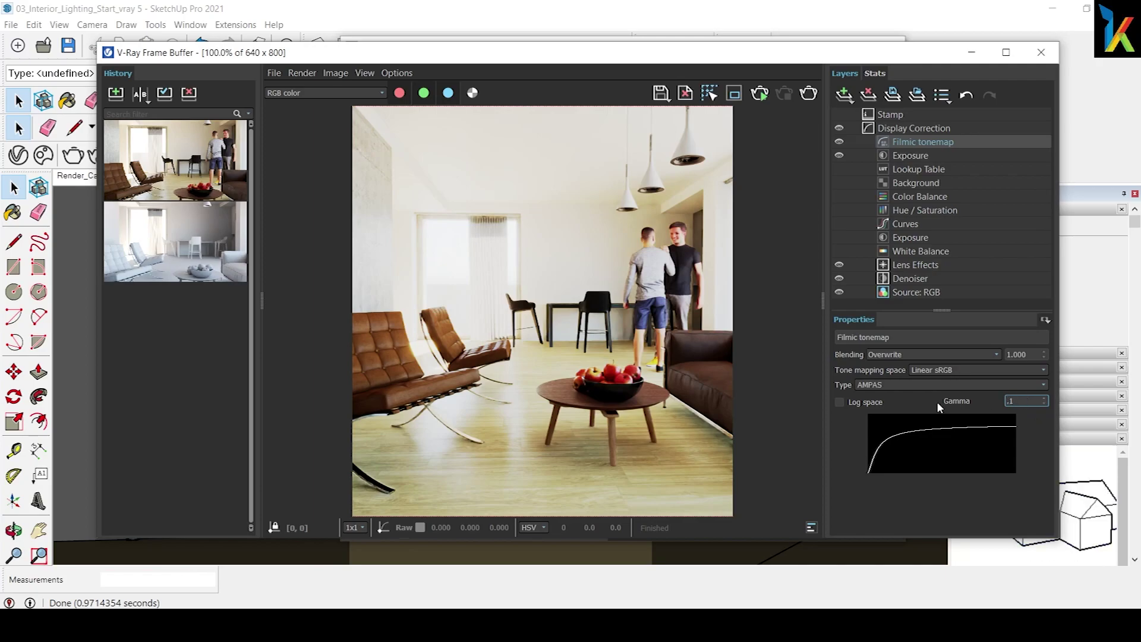
{"action": "key", "text": "Return"}
{"action": "double_click", "coordinate": [1023, 401]}
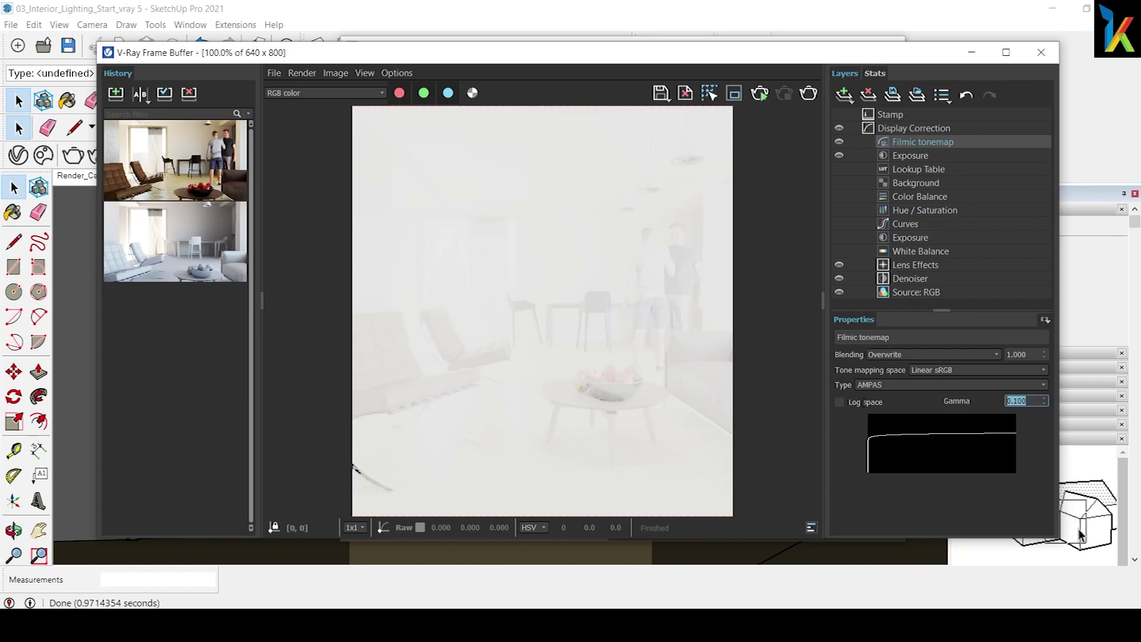
{"action": "type", "text": "1"}
{"action": "key", "text": "Return"}
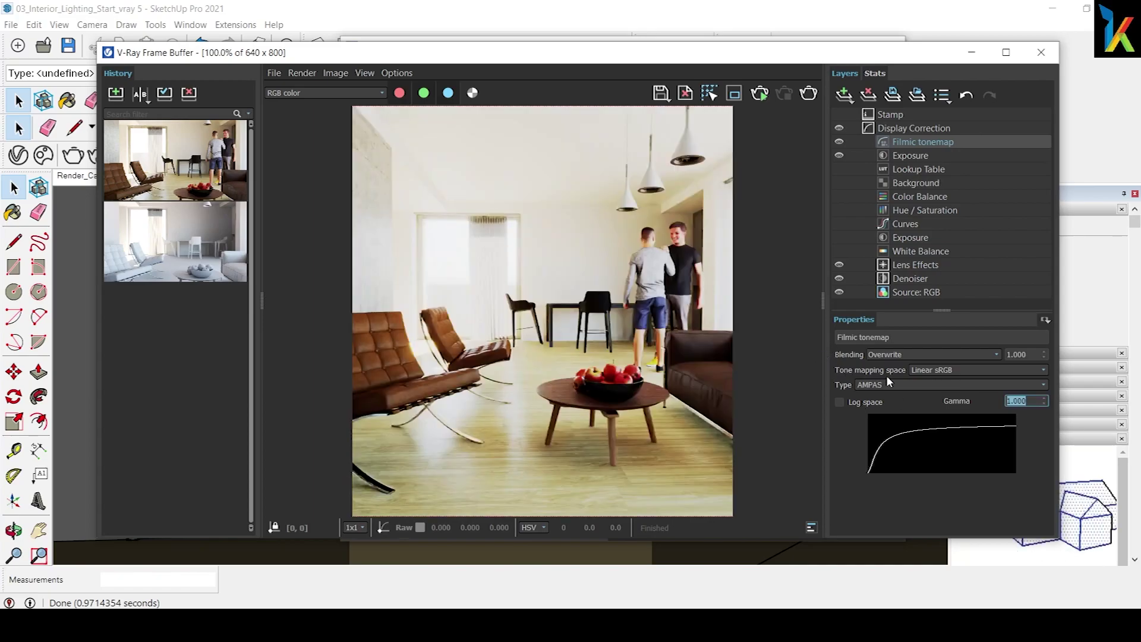
{"action": "left_click", "coordinate": [897, 383]}
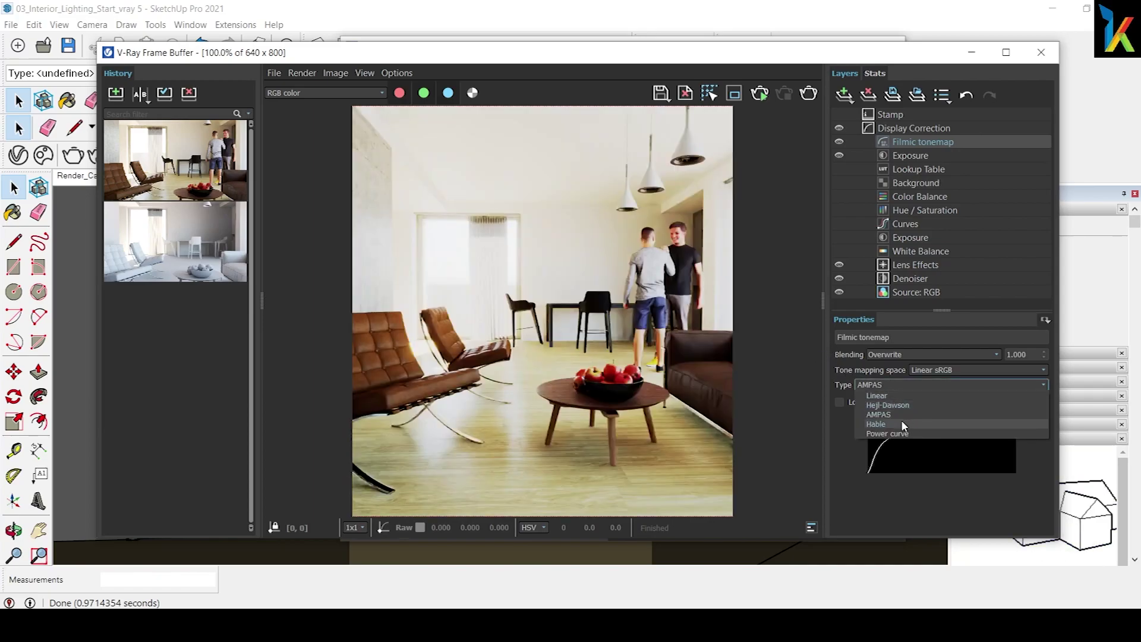
{"action": "left_click", "coordinate": [894, 423]}
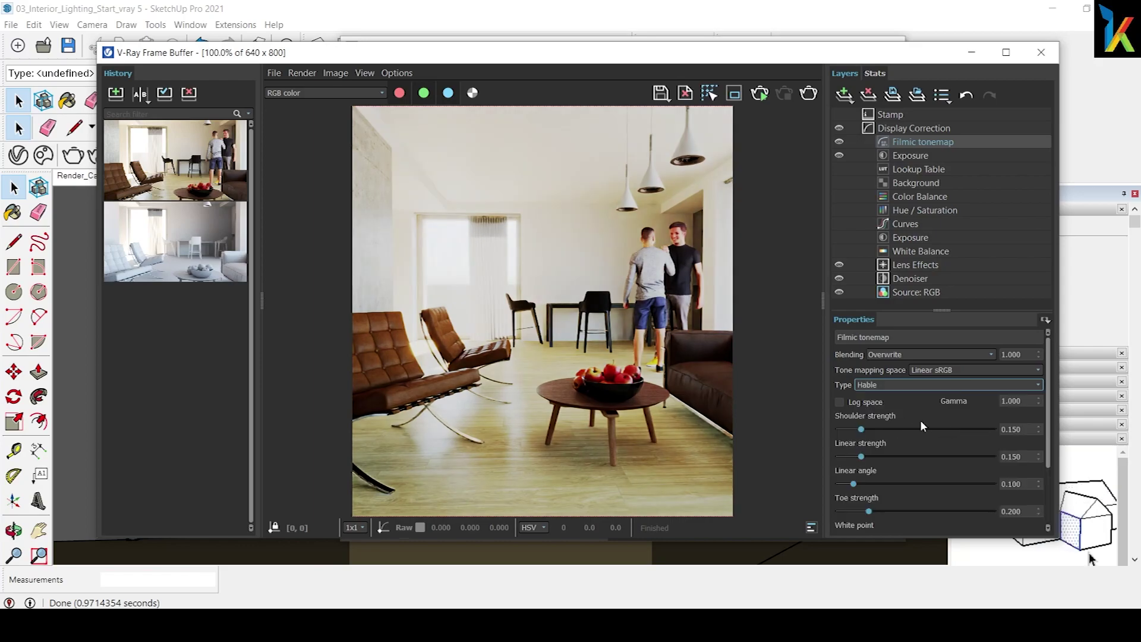
Step: Tune Hable to shoulder 0.176, linear 0.372, toe 0.410, then hide the tonemap to compare
{"action": "mouse_move", "coordinate": [862, 429]}
{"action": "left_mouse_down"}
{"action": "mouse_move", "coordinate": [894, 429]}
{"action": "mouse_move", "coordinate": [865, 429]}
{"action": "mouse_move", "coordinate": [896, 456]}
{"action": "mouse_move", "coordinate": [881, 484]}
{"action": "mouse_move", "coordinate": [867, 484]}
{"action": "mouse_move", "coordinate": [902, 510]}
{"action": "left_mouse_up"}
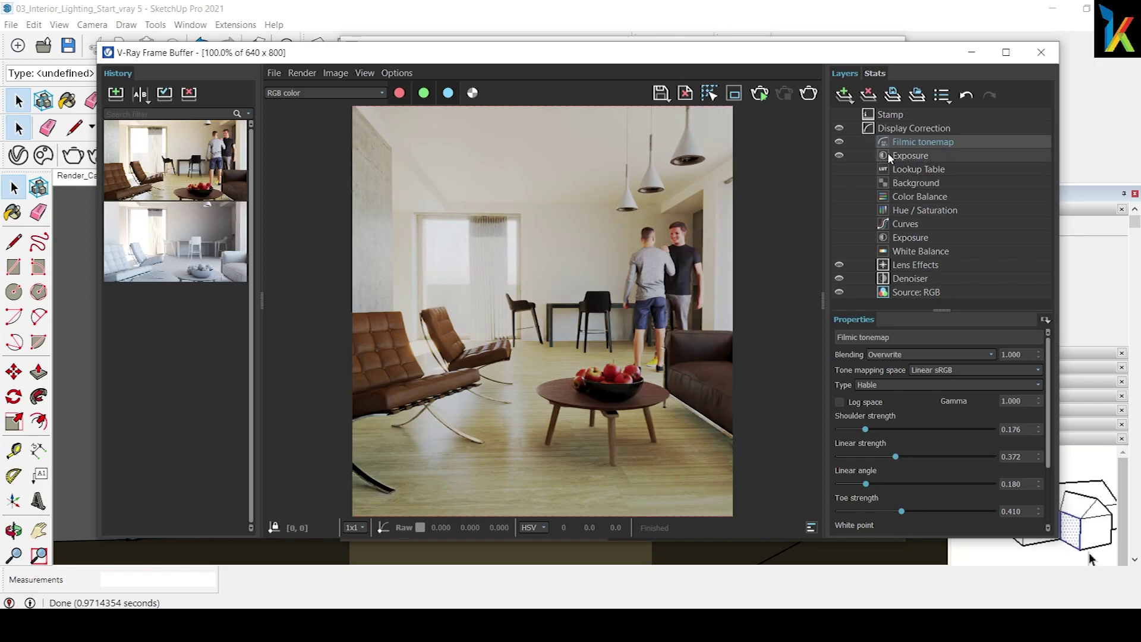
{"action": "left_click", "coordinate": [839, 143]}
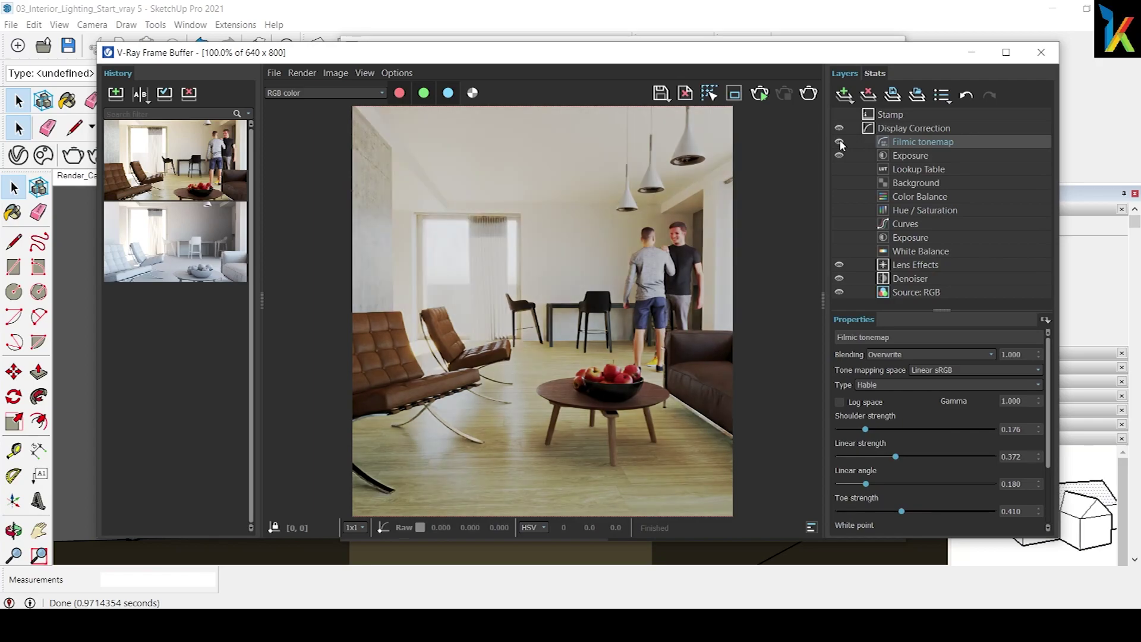
{"action": "left_click", "coordinate": [839, 143]}
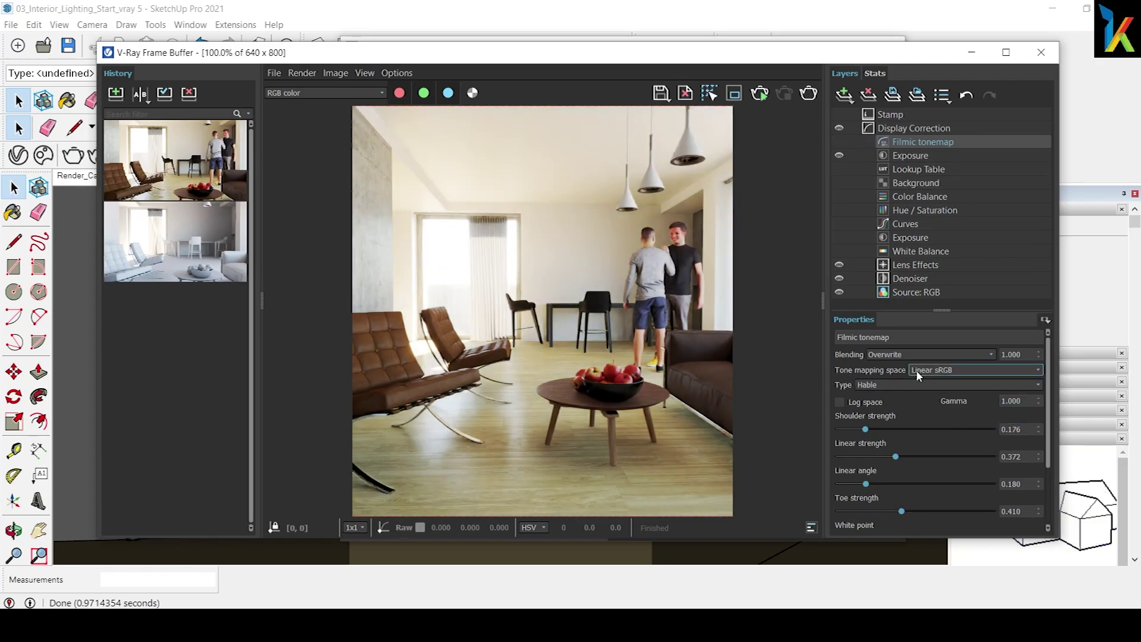
Step: Switch the Filmic curve to Power curve with toe length 0.234 and toe strength 0.245
{"action": "left_click", "coordinate": [1038, 385]}
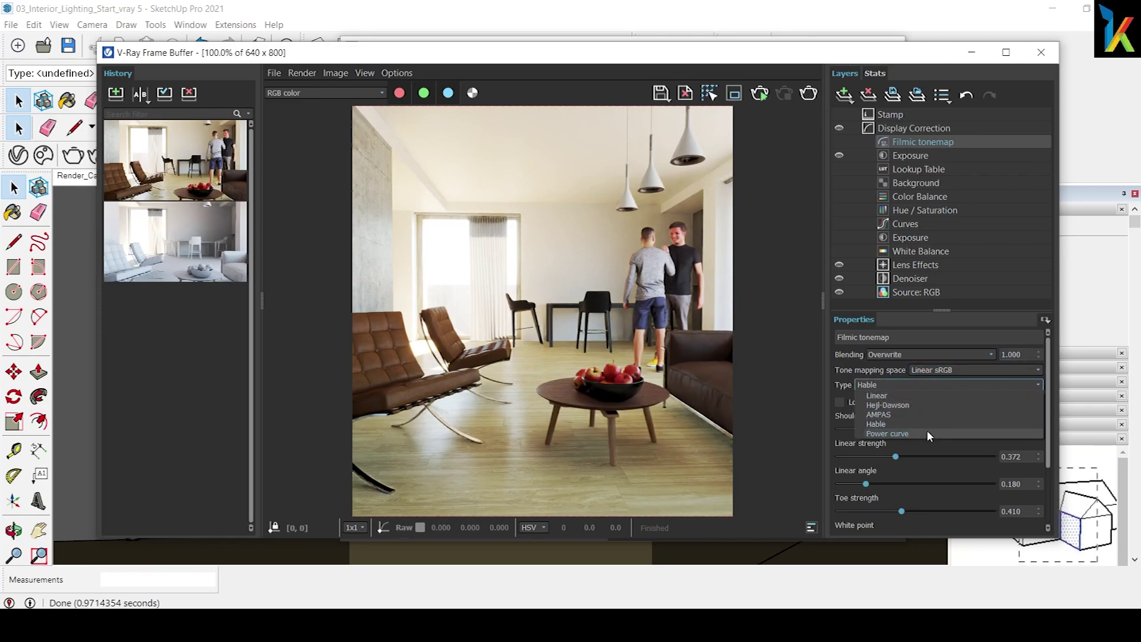
{"action": "left_click", "coordinate": [902, 434]}
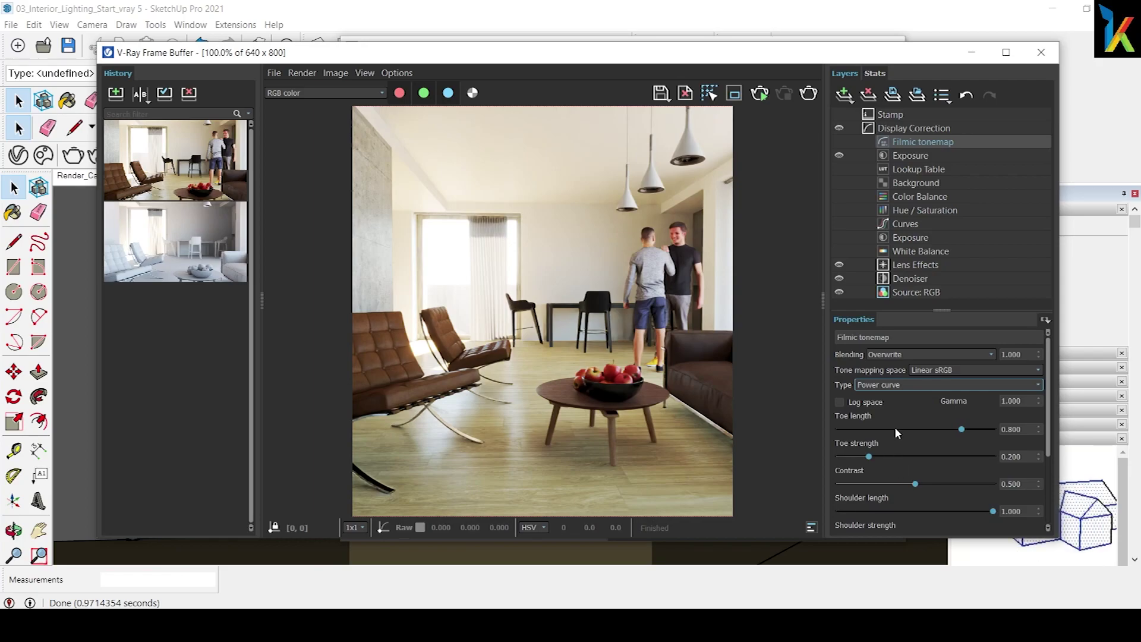
{"action": "mouse_move", "coordinate": [963, 430]}
{"action": "left_mouse_down"}
{"action": "mouse_move", "coordinate": [907, 431]}
{"action": "mouse_move", "coordinate": [953, 429]}
{"action": "left_mouse_up"}
{"action": "left_click_drag", "start_coordinate": [869, 457], "coordinate": [943, 457]}
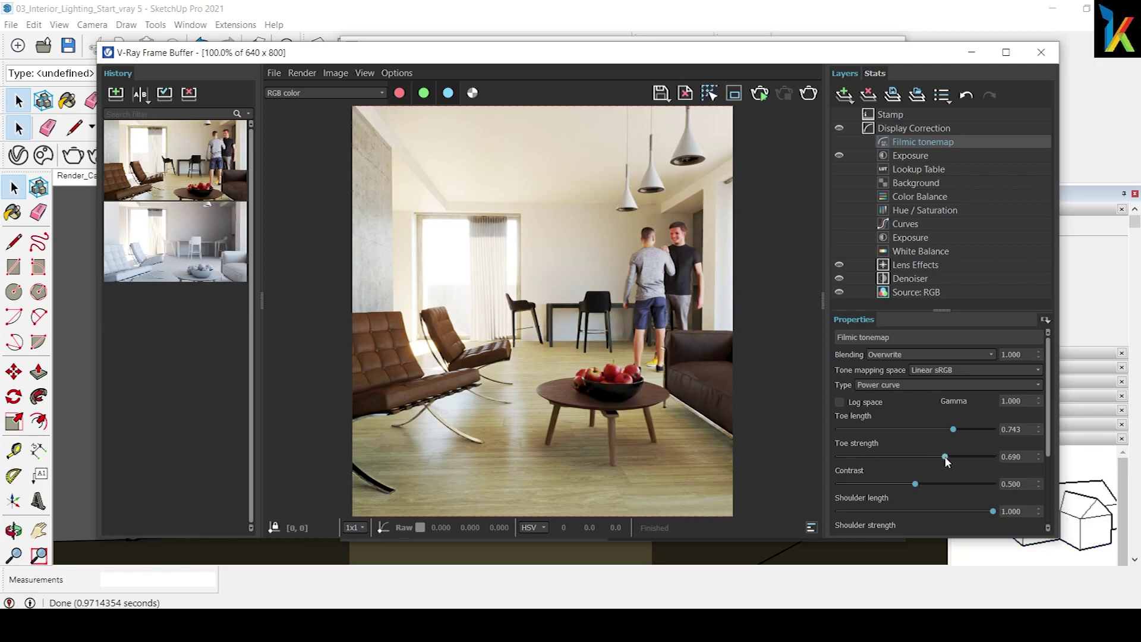
{"action": "left_click", "coordinate": [840, 143]}
{"action": "left_click_drag", "start_coordinate": [953, 429], "coordinate": [875, 430]}
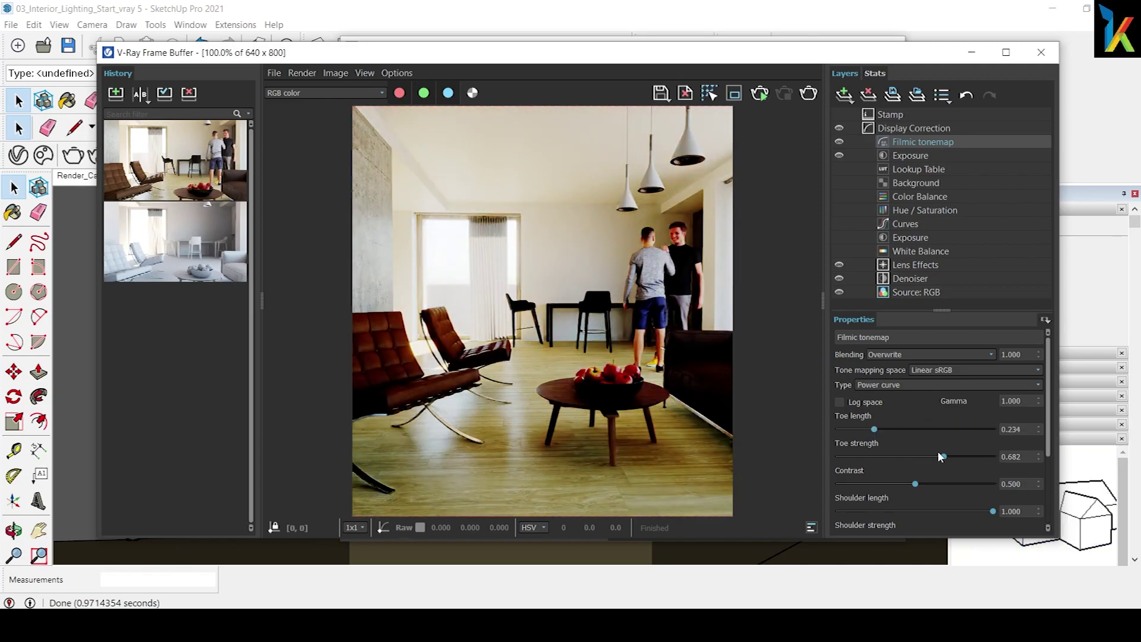
{"action": "mouse_move", "coordinate": [941, 456]}
{"action": "left_mouse_down"}
{"action": "mouse_move", "coordinate": [870, 457]}
{"action": "mouse_move", "coordinate": [904, 484]}
{"action": "left_mouse_up"}
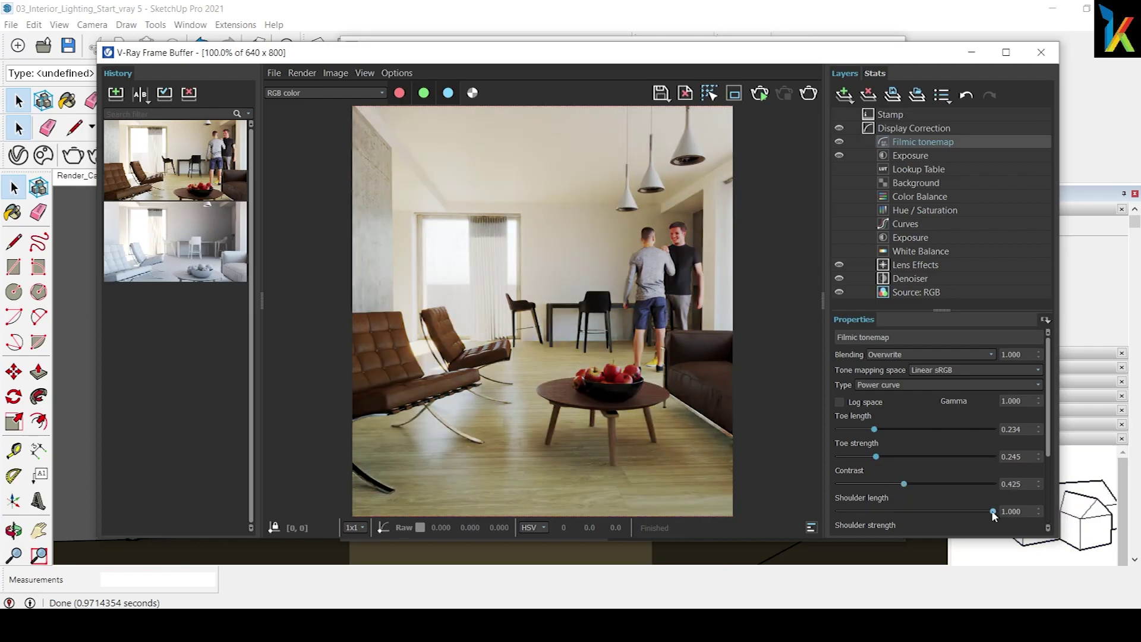
Step: Set contrast 0.425, shoulder length 0.506 and white point 4.310, then compare without tonemap
{"action": "mouse_move", "coordinate": [994, 512]}
{"action": "left_mouse_down"}
{"action": "mouse_move", "coordinate": [920, 512]}
{"action": "mouse_move", "coordinate": [938, 512]}
{"action": "left_mouse_up"}
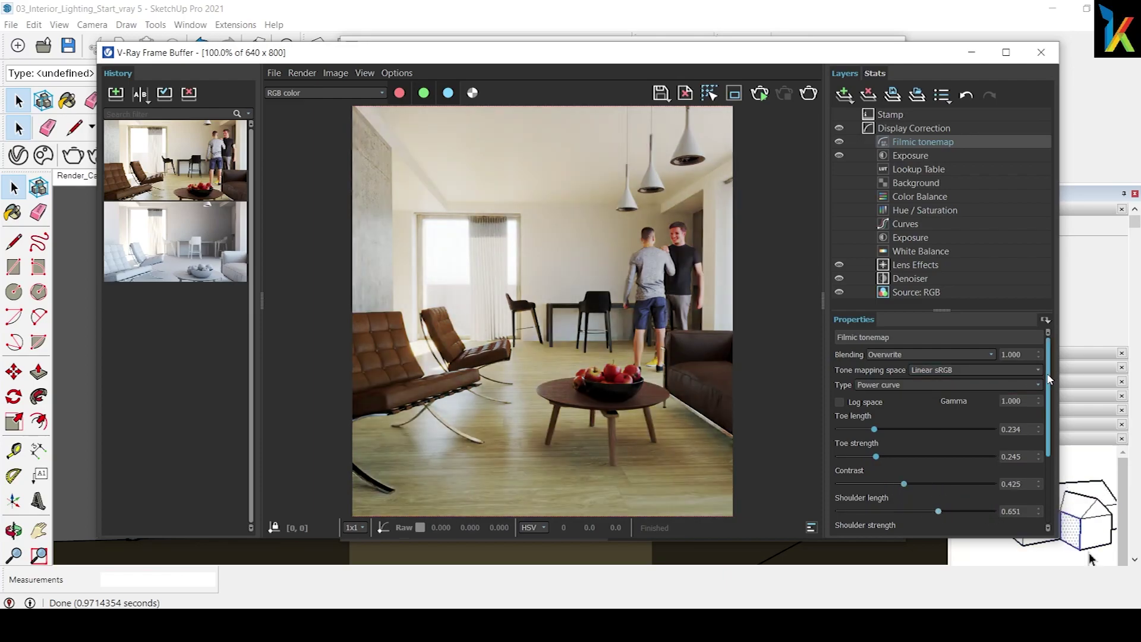
{"action": "scroll", "coordinate": [1049, 379], "scroll_direction": "down", "scroll_amount": 3}
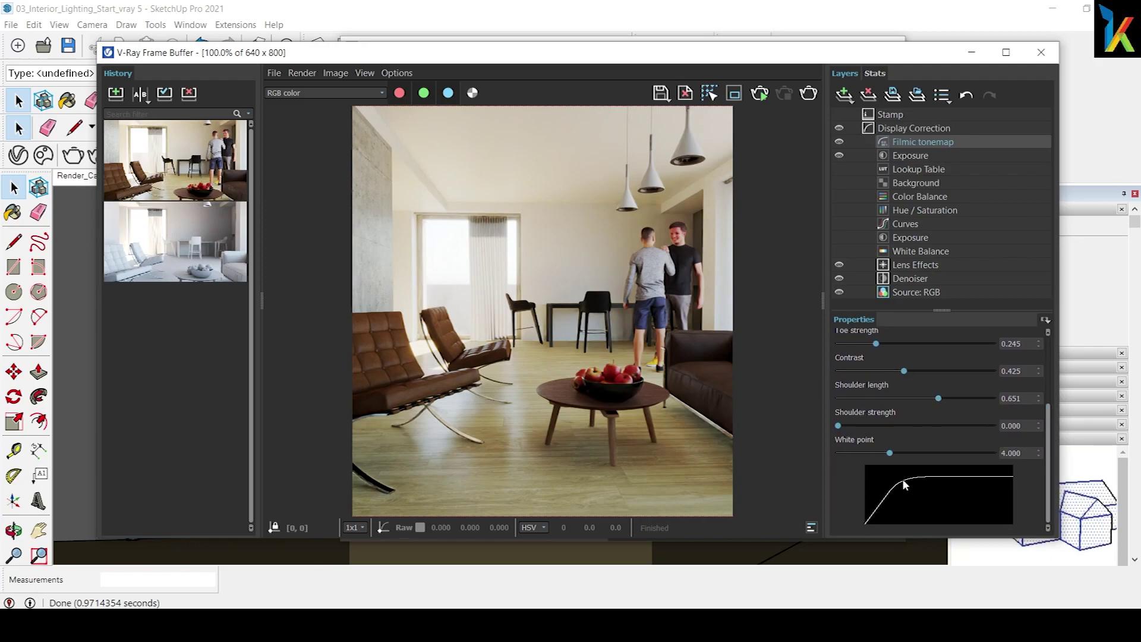
{"action": "left_click_drag", "start_coordinate": [939, 399], "coordinate": [955, 399]}
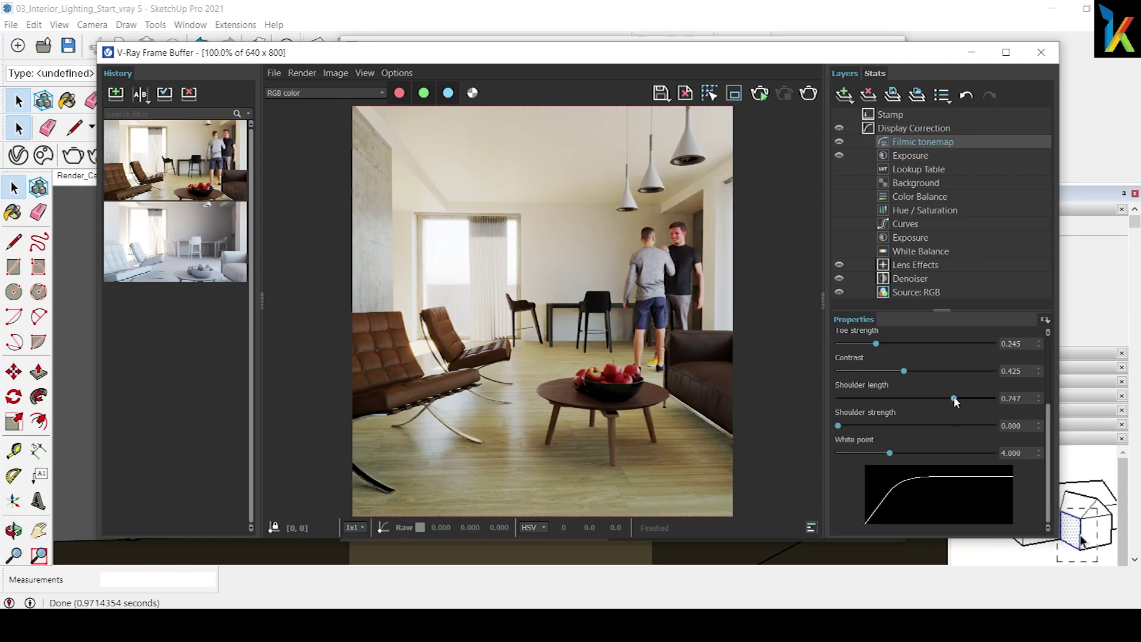
{"action": "mouse_move", "coordinate": [954, 398]}
{"action": "left_mouse_down"}
{"action": "mouse_move", "coordinate": [866, 399]}
{"action": "mouse_move", "coordinate": [917, 399]}
{"action": "left_mouse_up"}
{"action": "left_click_drag", "start_coordinate": [889, 455], "coordinate": [896, 453]}
{"action": "scroll", "coordinate": [1042, 424], "scroll_direction": "up", "scroll_amount": 5}
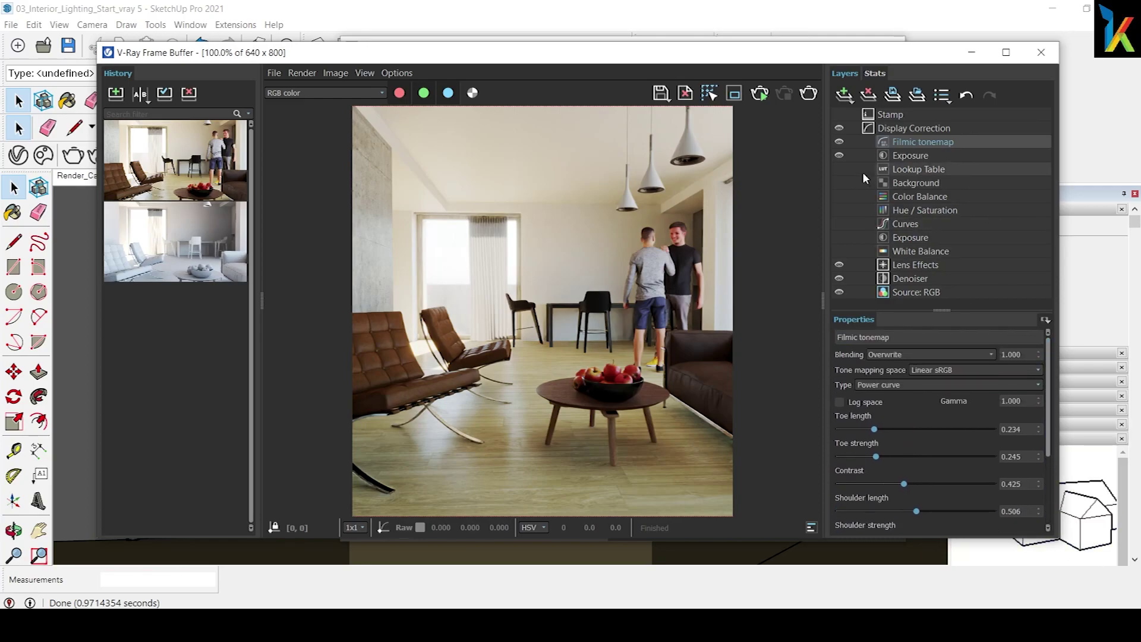
{"action": "left_click", "coordinate": [839, 141]}
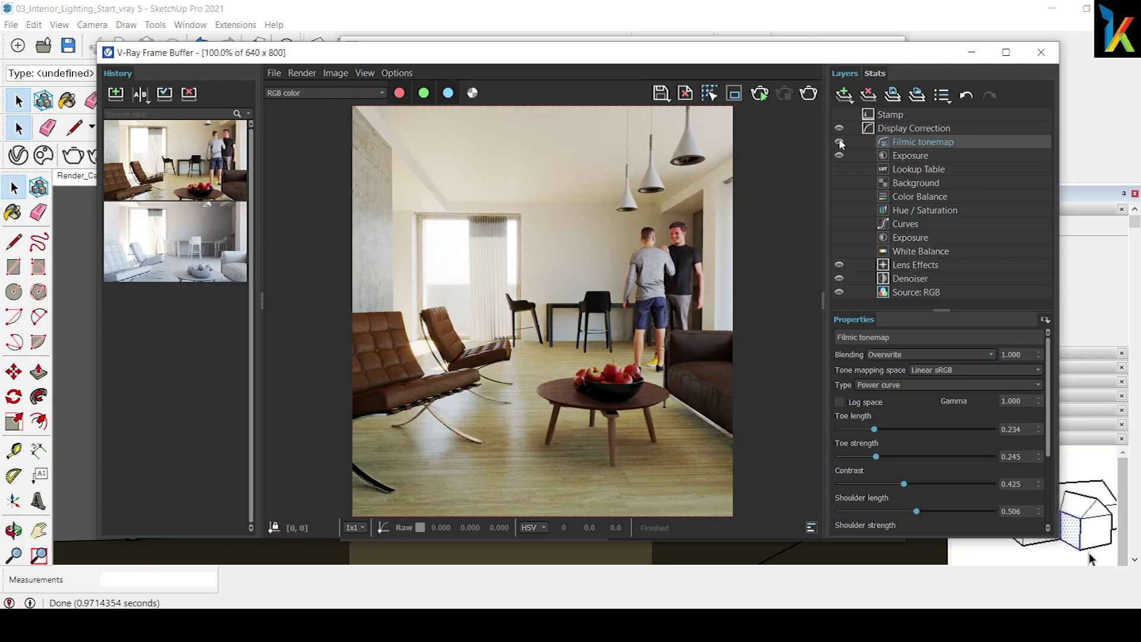
Step: Hide the Filmic tonemap, select the house, and move the frame buffer down to reveal the Asset Editor
{"action": "left_click", "coordinate": [839, 141]}
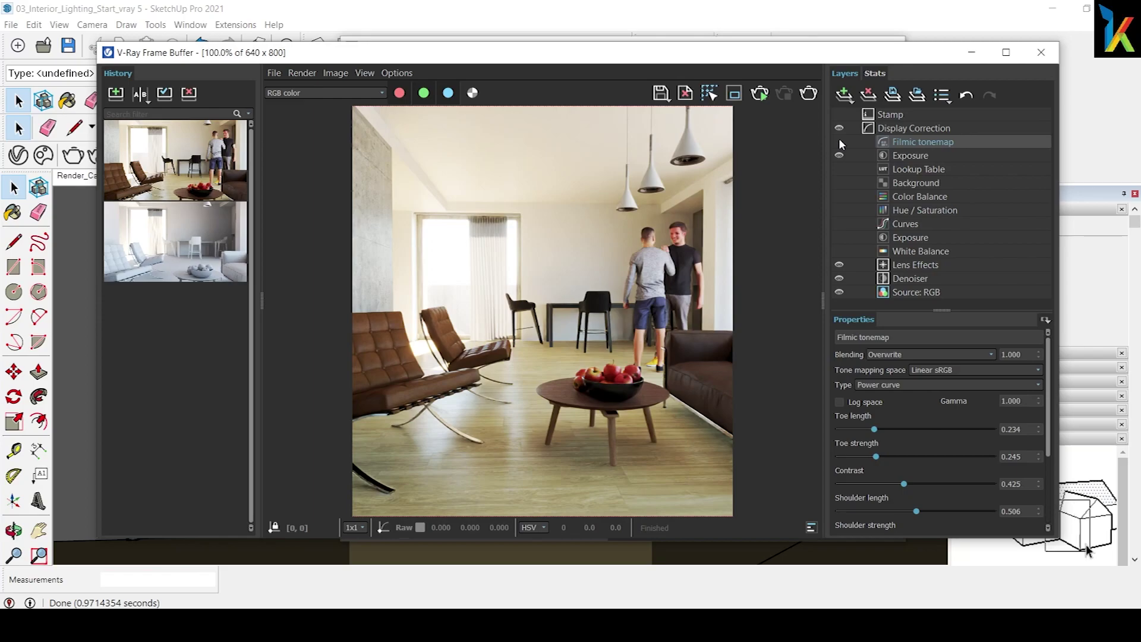
{"action": "left_click", "coordinate": [1093, 523]}
{"action": "left_click", "coordinate": [1070, 526]}
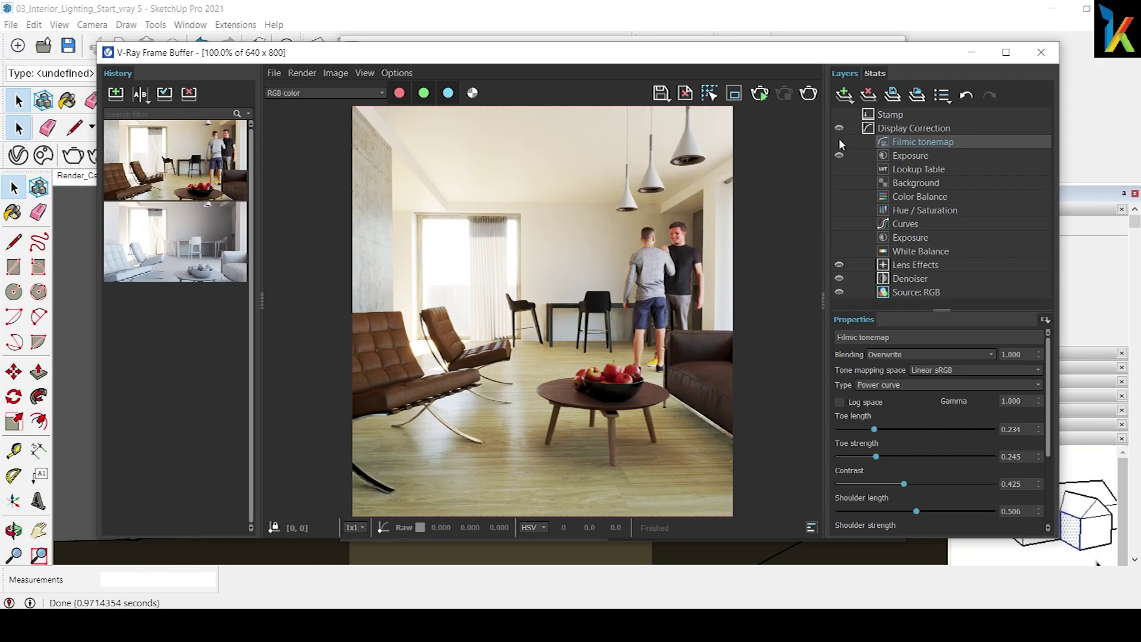
{"action": "triple_click", "coordinate": [1088, 511]}
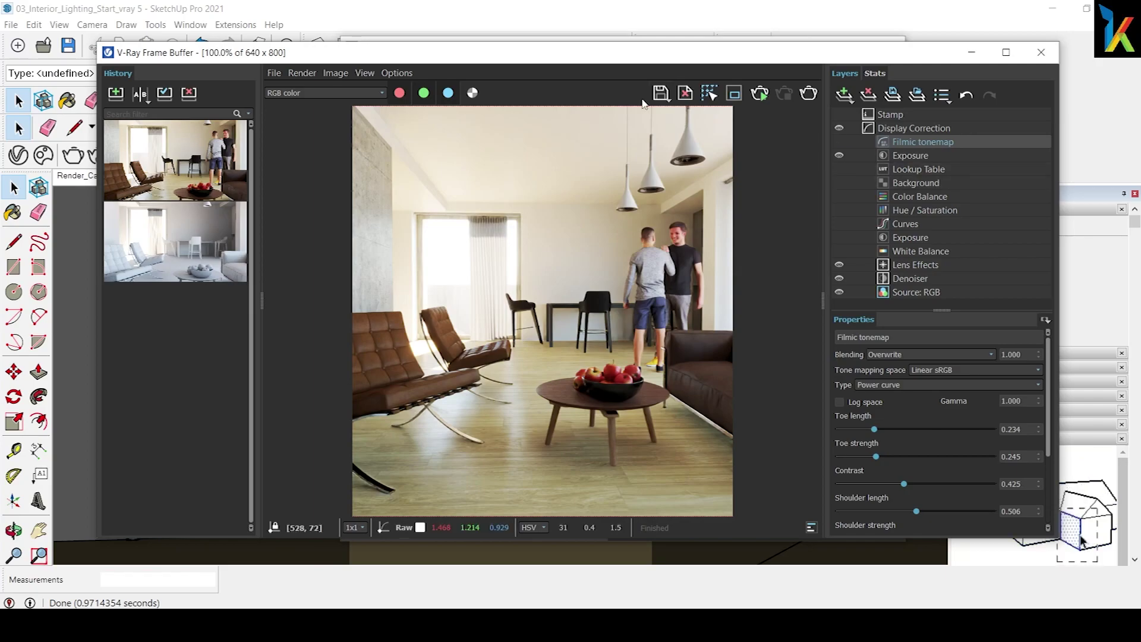
{"action": "left_click_drag", "start_coordinate": [517, 54], "coordinate": [522, 259]}
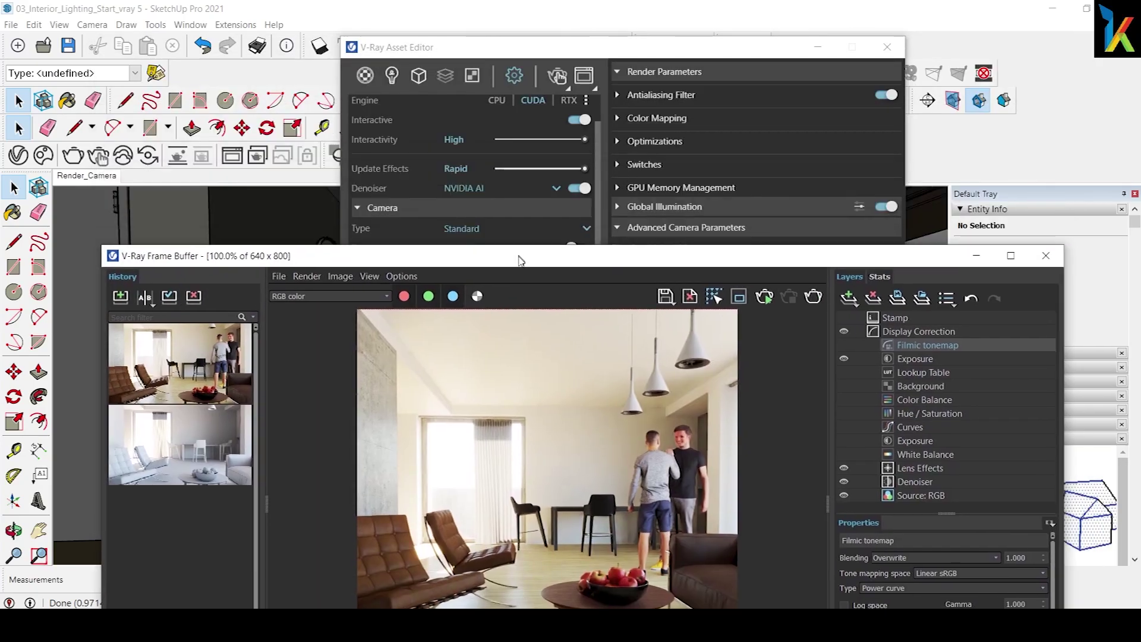
Step: Reopen Chaos Cosmos, skim the People assets, and switch to the Accessories model category
{"action": "left_click", "coordinate": [43, 156]}
{"action": "scroll", "coordinate": [705, 446], "scroll_direction": "down", "scroll_amount": 1}
{"action": "scroll", "coordinate": [705, 447], "scroll_direction": "down", "scroll_amount": 3}
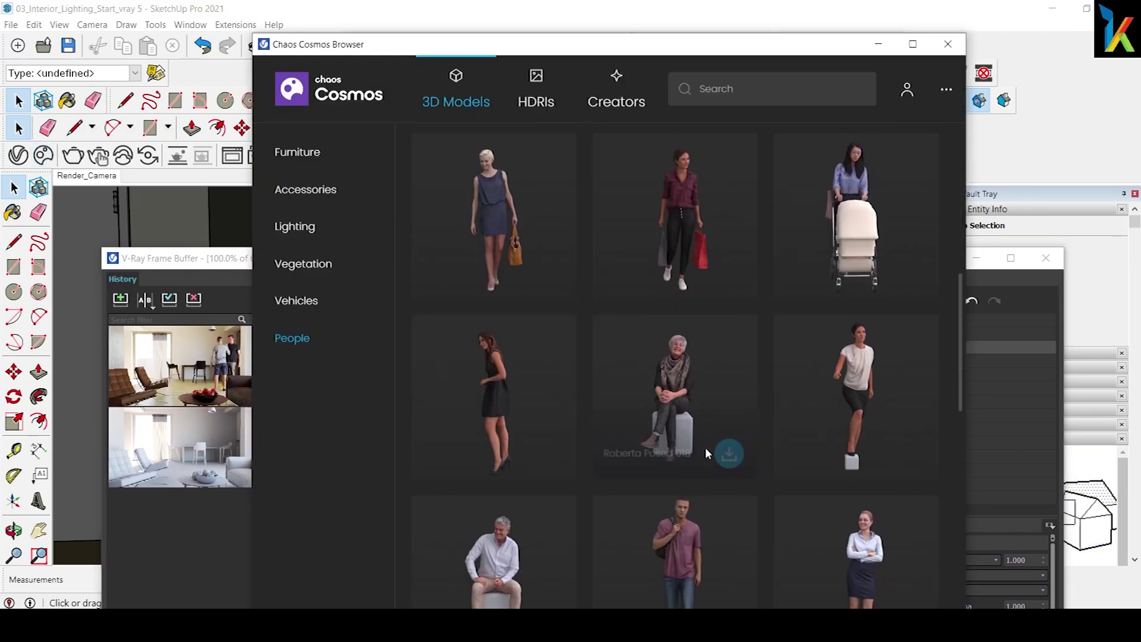
{"action": "scroll", "coordinate": [705, 447], "scroll_direction": "up", "scroll_amount": 4}
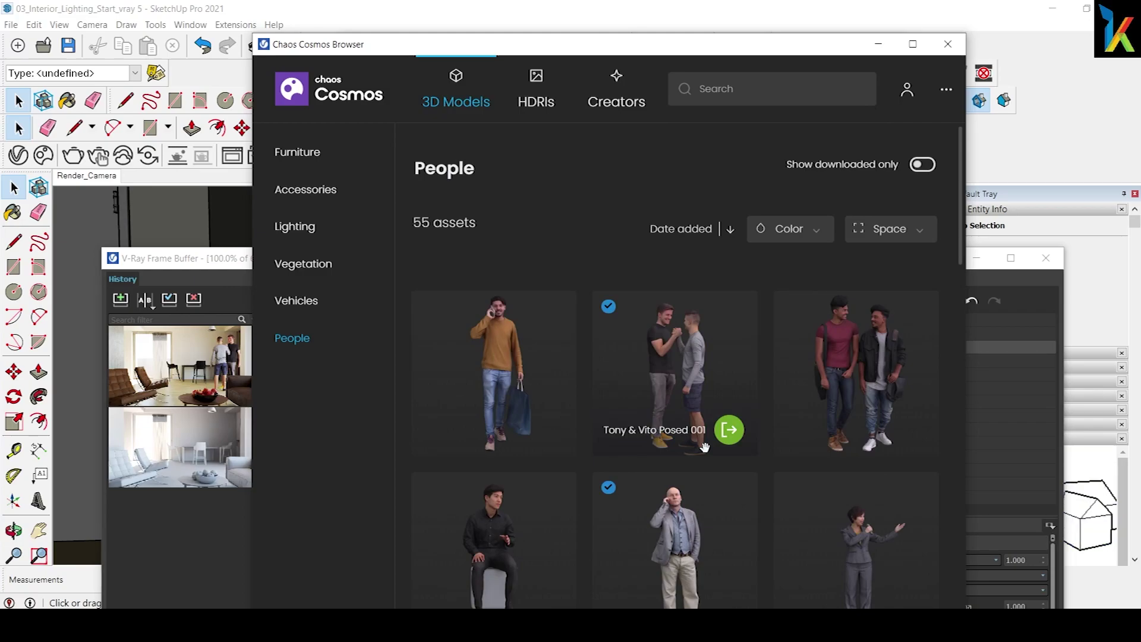
{"action": "left_click", "coordinate": [324, 190]}
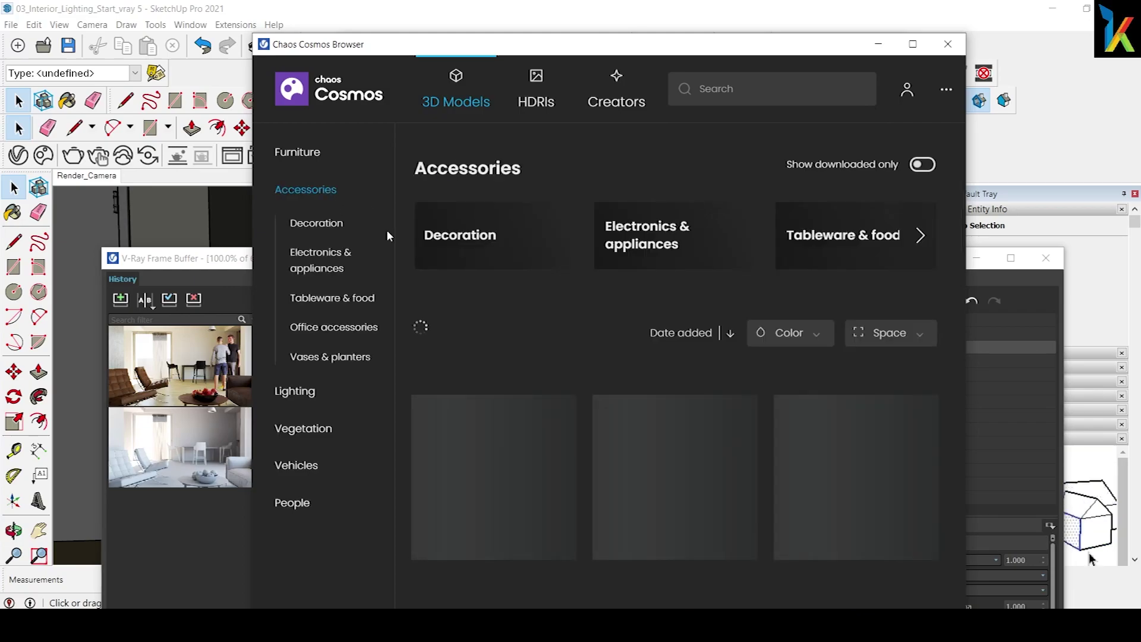